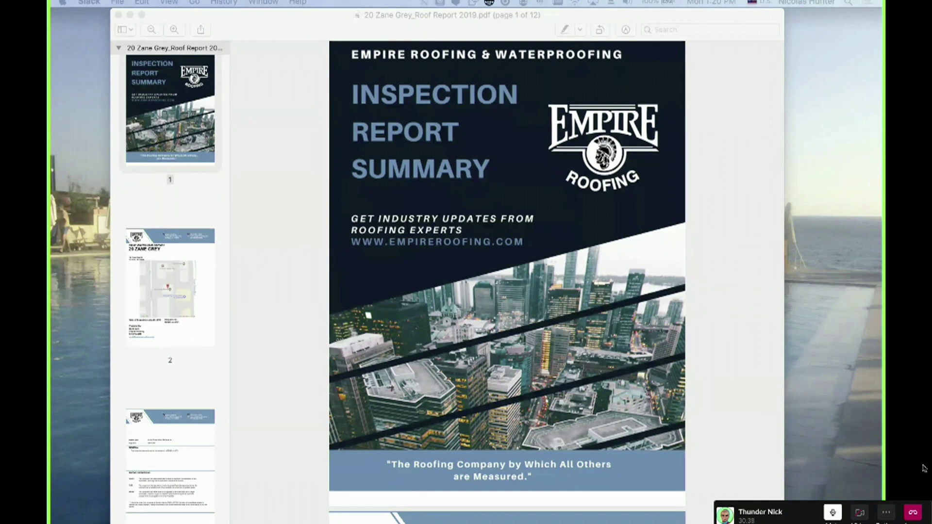
Bring Preview's roof report PDF forward and look over its cover page
click(274, 341)
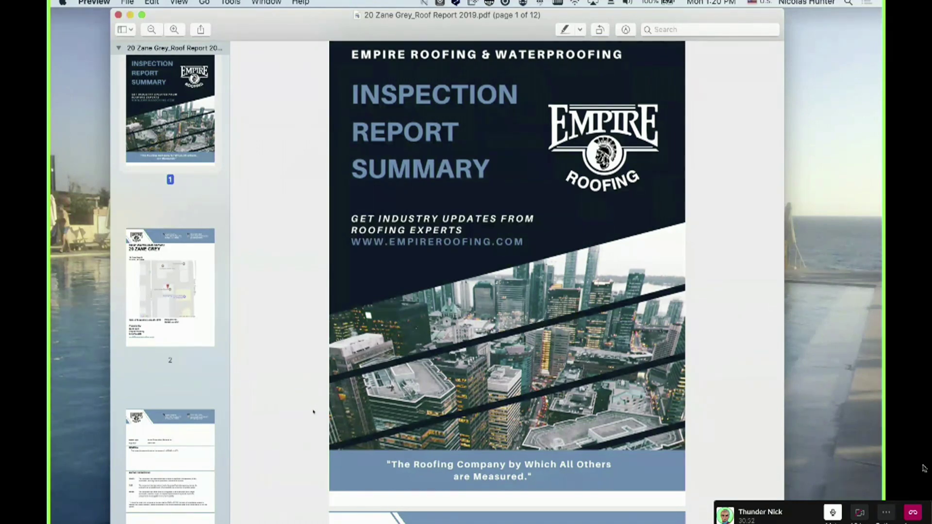
scroll(314, 412, down, 10)
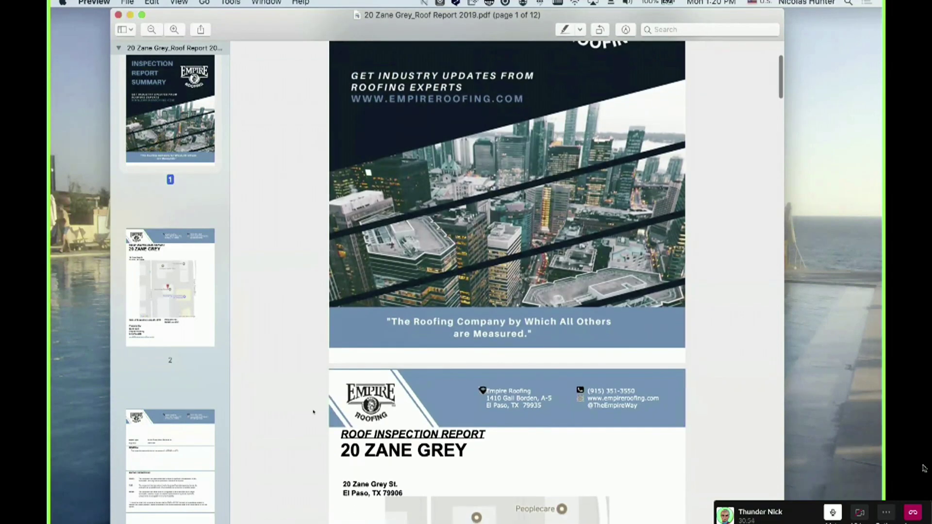
scroll(313, 412, up, 5)
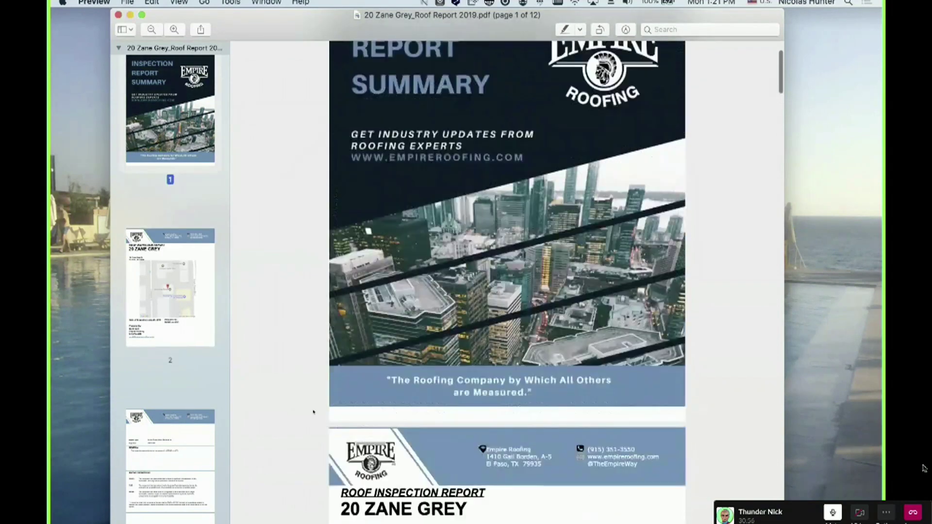
scroll(313, 412, up, 2)
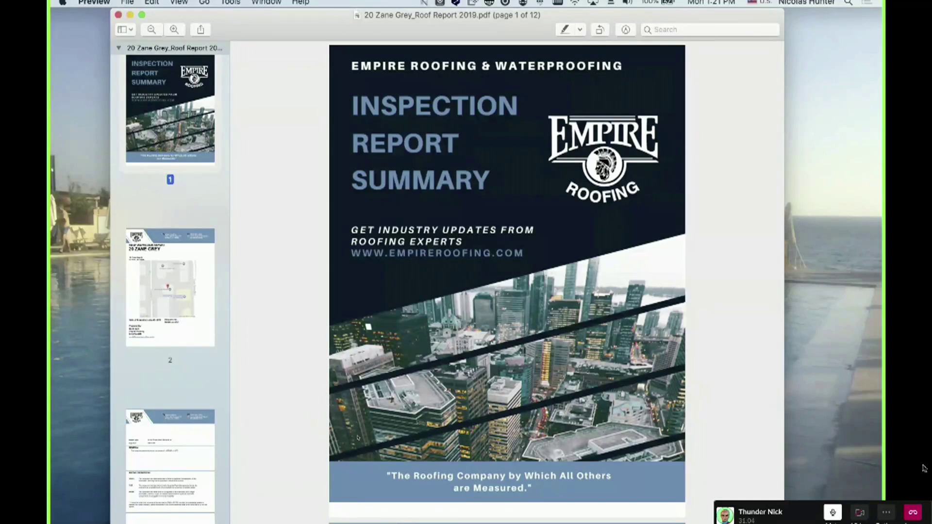
scroll(507, 272, up, 1)
scroll(358, 438, down, 10)
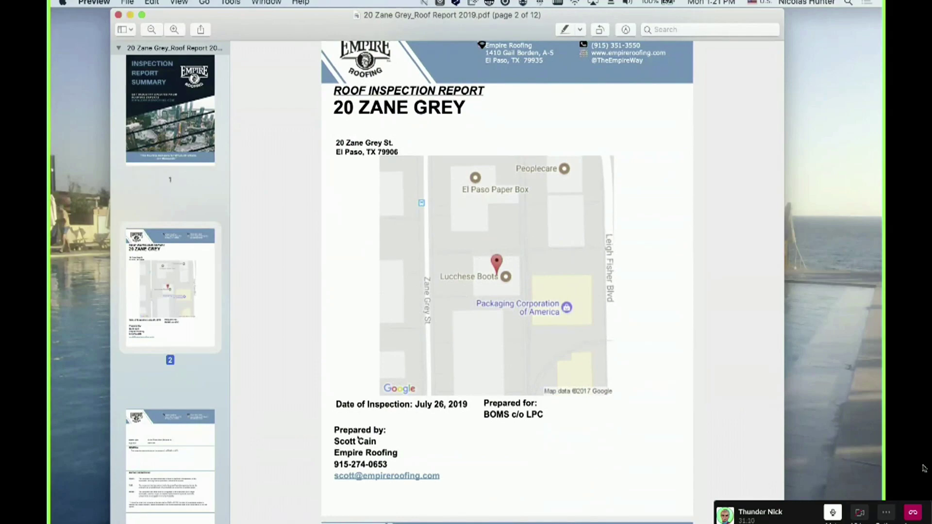
scroll(358, 438, up, 10)
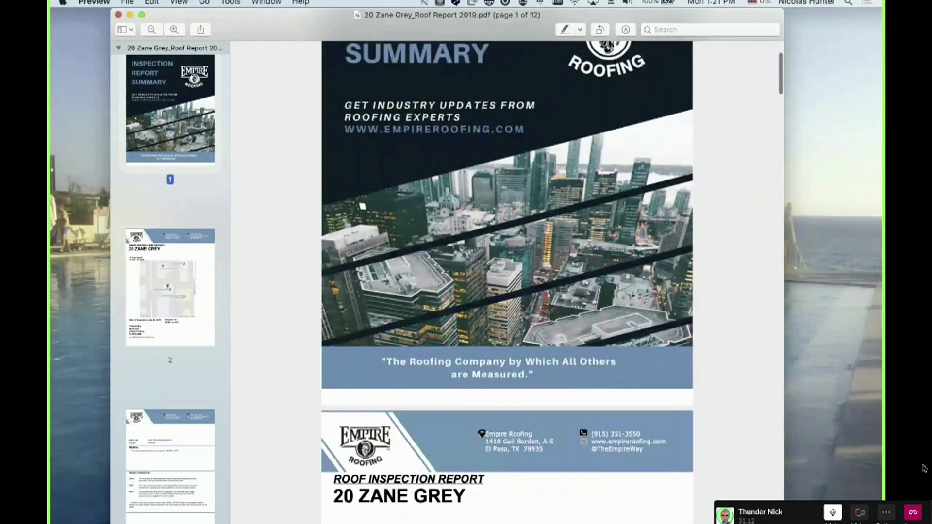
scroll(358, 438, up, 3)
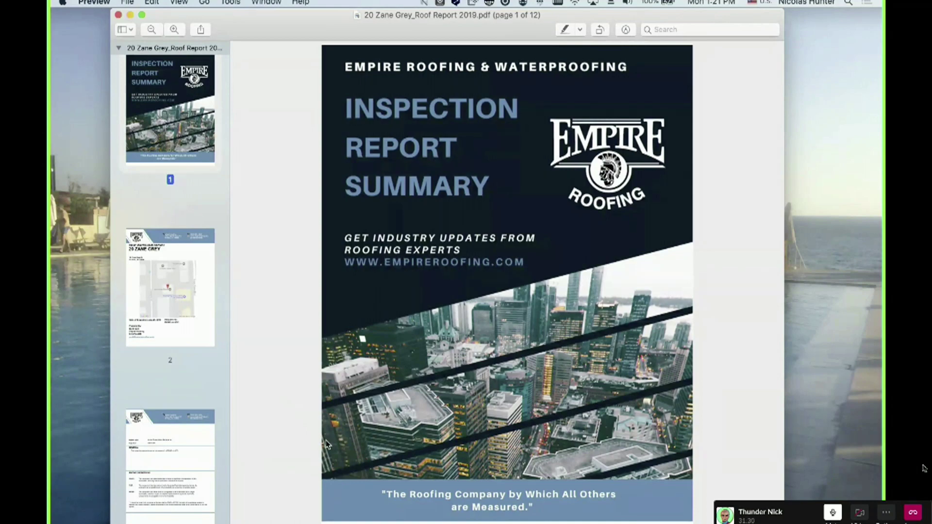
Scroll down past the page 2 property map toward page 3's general information
scroll(326, 444, down, 6)
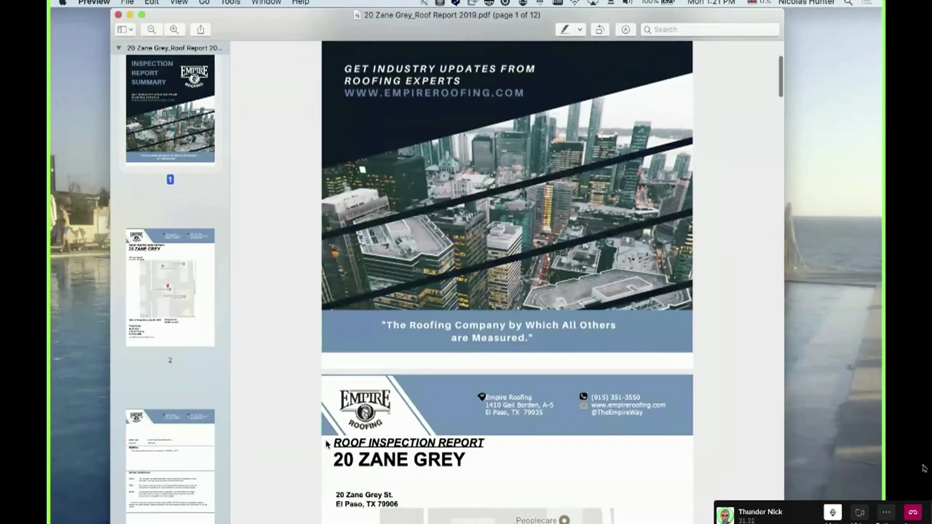
scroll(326, 444, down, 10)
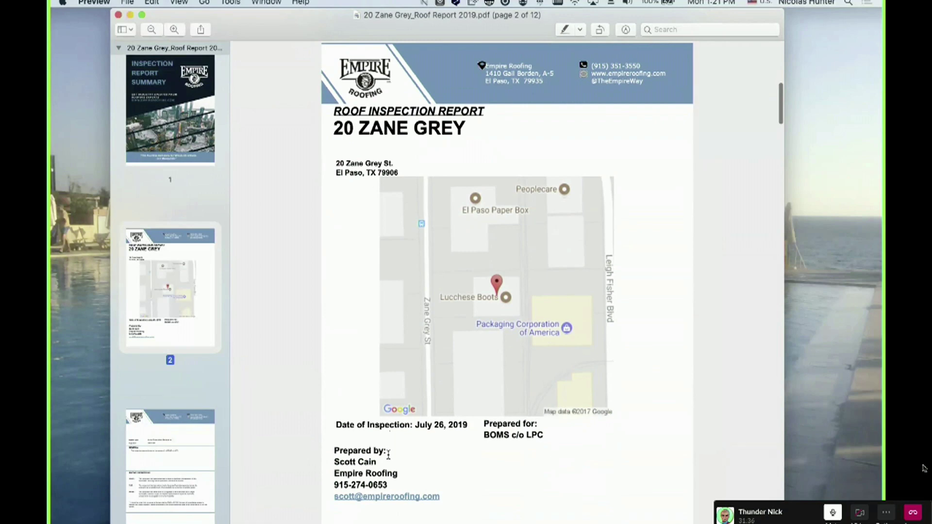
scroll(388, 454, down, 2)
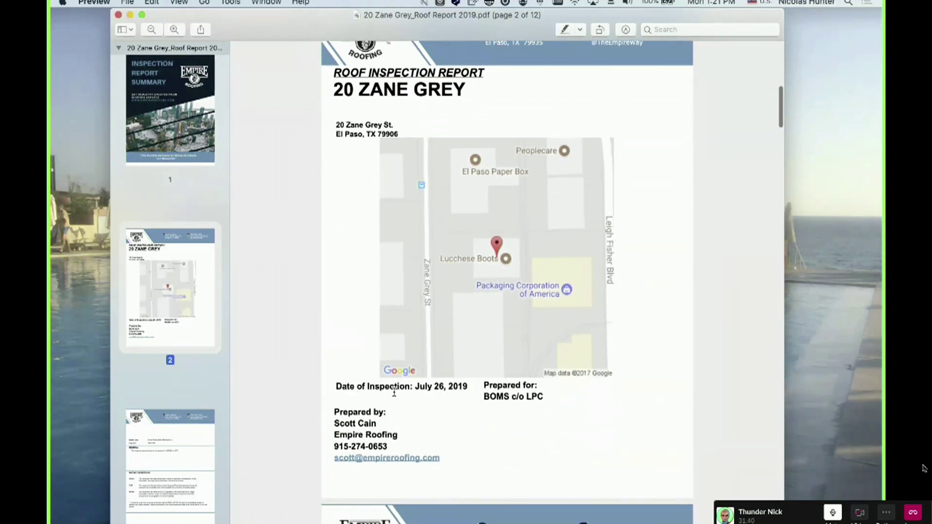
scroll(391, 426, down, 4)
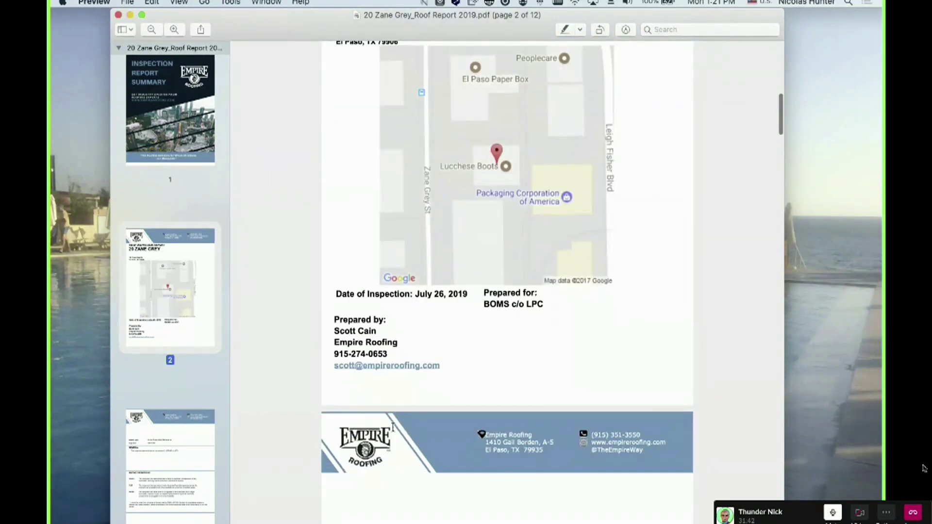
scroll(393, 426, down, 10)
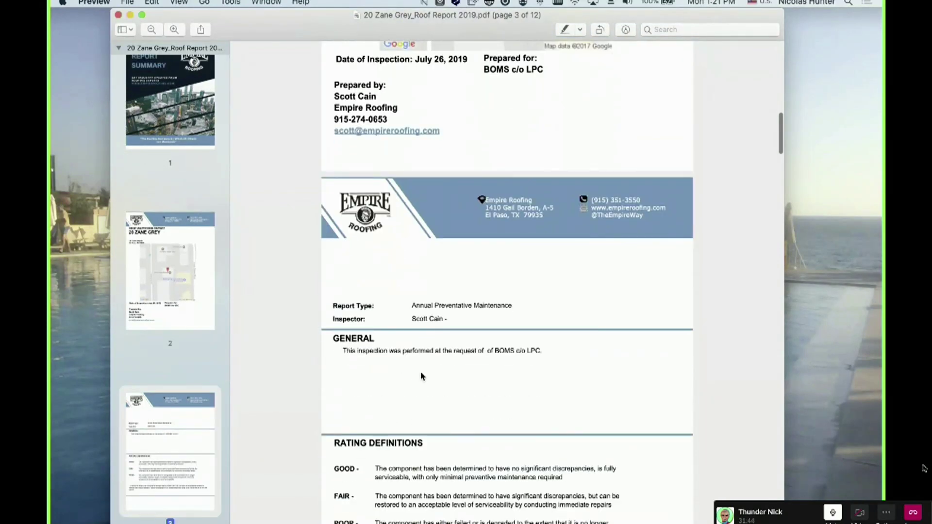
On page 3, select the rating definitions text and RATING DEFINITIONS heading, then deselect them
scroll(412, 380, down, 4)
scroll(412, 380, down, 3)
drag(340, 265, 649, 418)
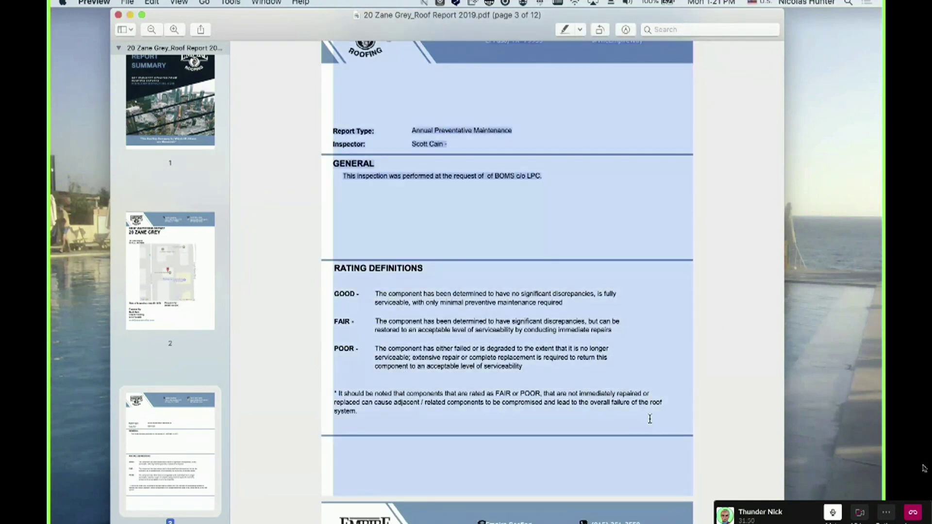
click(650, 419)
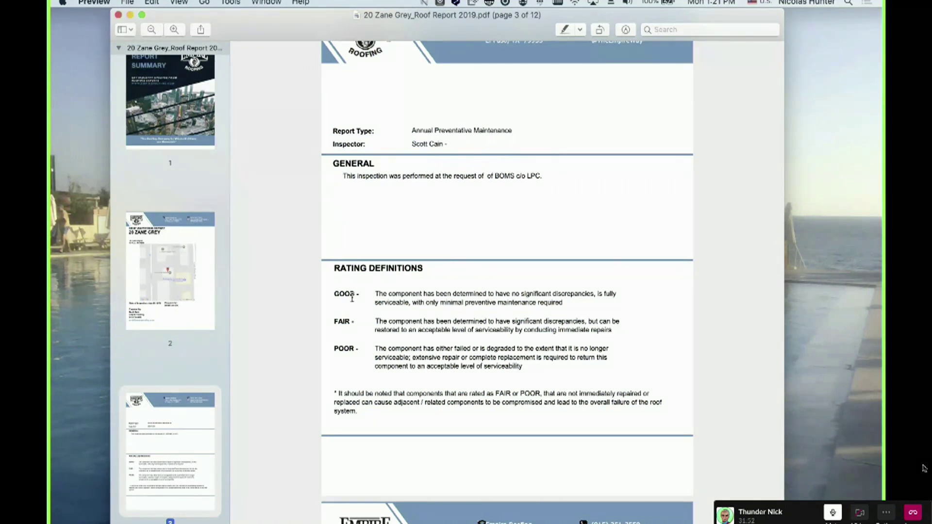
drag(335, 276, 336, 292)
click(336, 293)
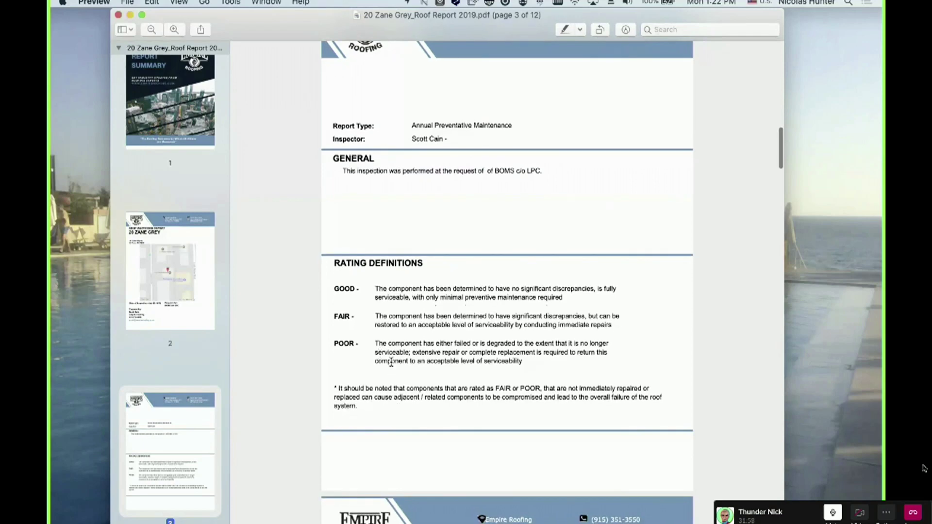
Scroll through the report's condition pages down toward the conclusions on page 10
scroll(391, 362, down, 3)
scroll(391, 363, down, 5)
scroll(421, 390, down, 5)
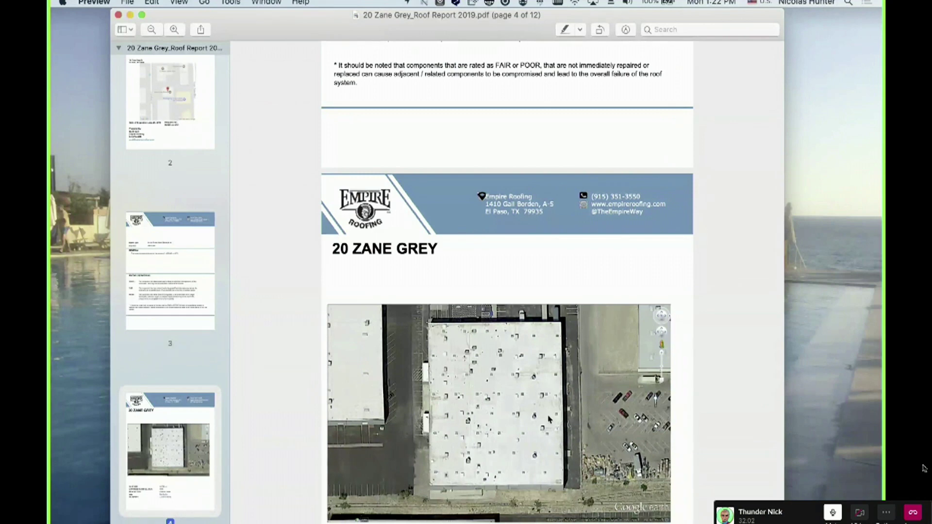
scroll(473, 380, down, 2)
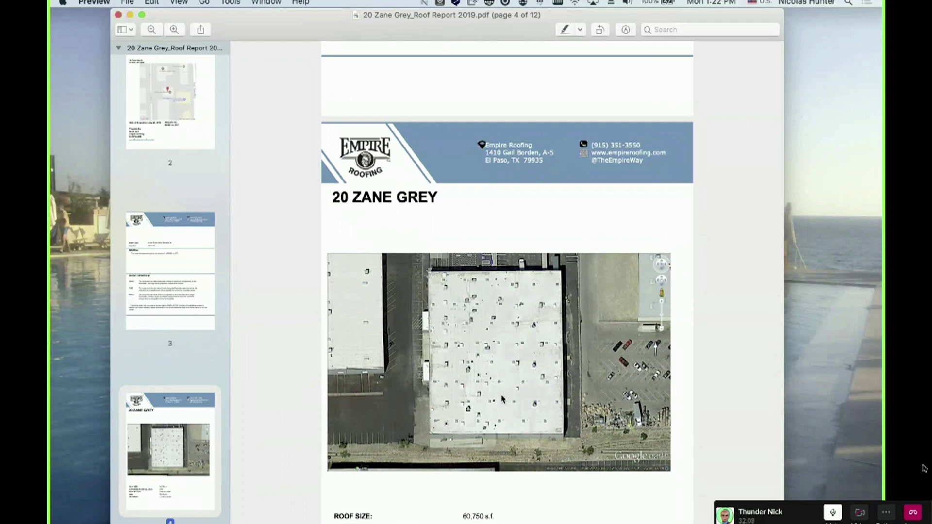
scroll(502, 398, down, 4)
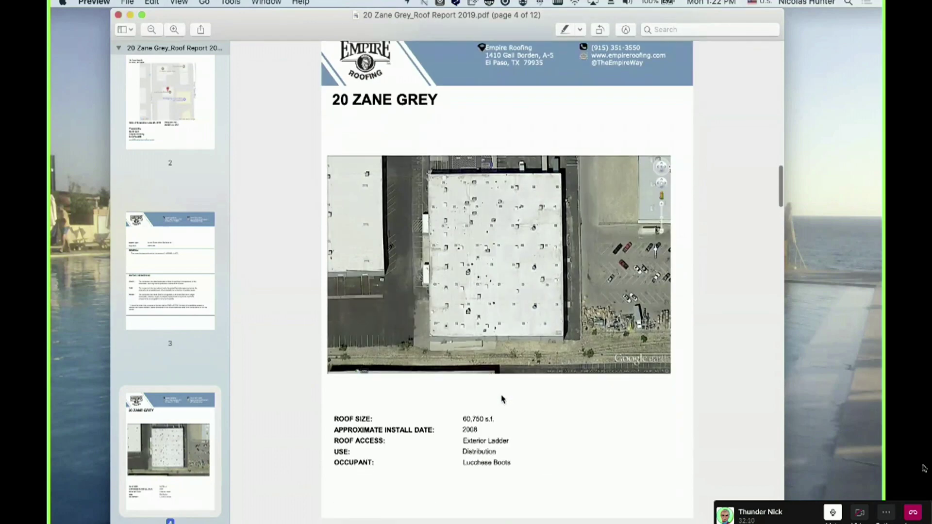
scroll(397, 387, down, 2)
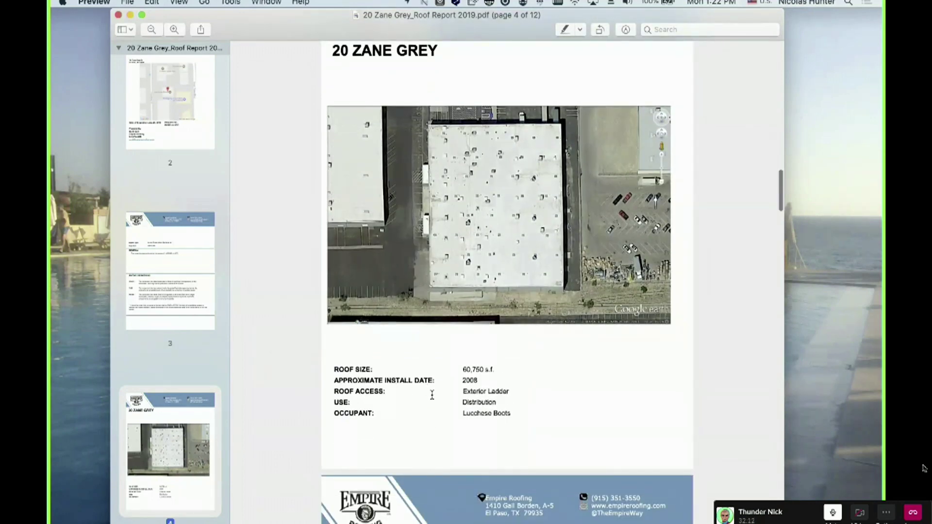
scroll(437, 400, down, 1)
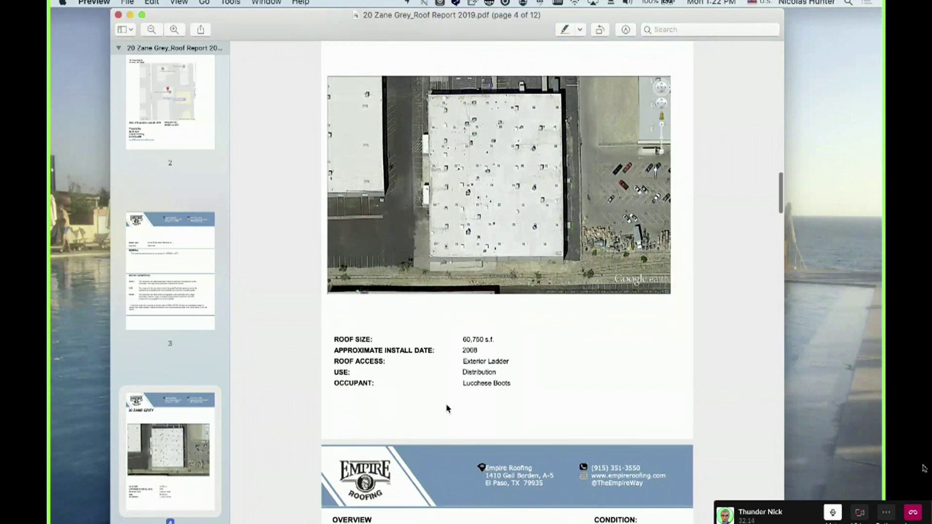
scroll(479, 433, down, 5)
scroll(479, 434, down, 2)
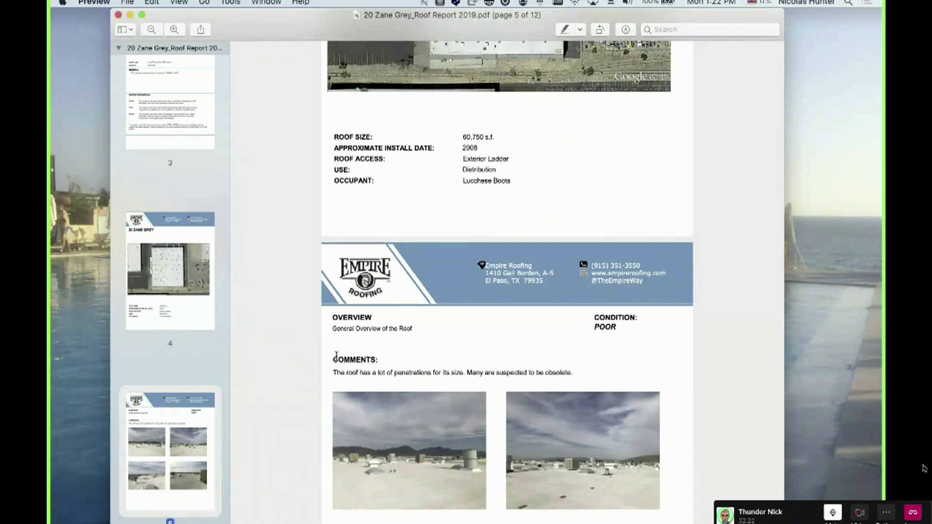
scroll(361, 345, down, 2)
scroll(395, 441, down, 1)
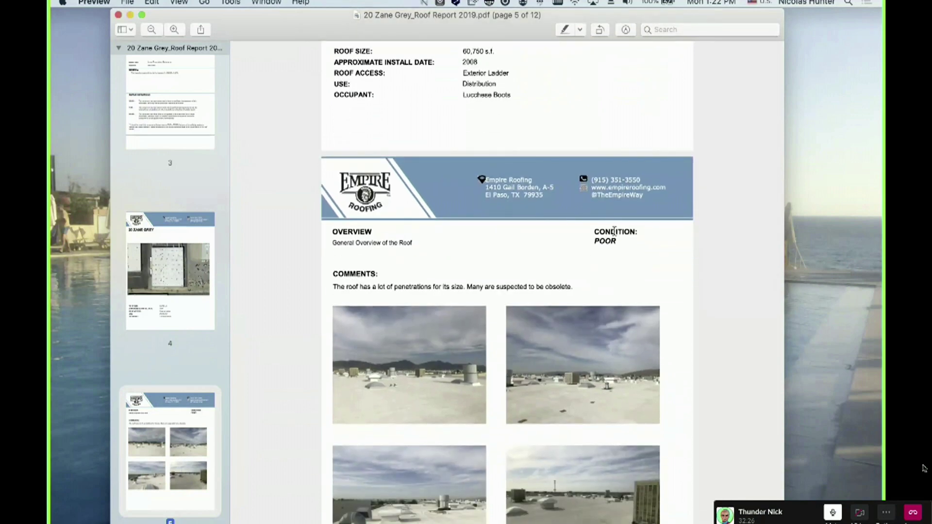
scroll(406, 341, down, 3)
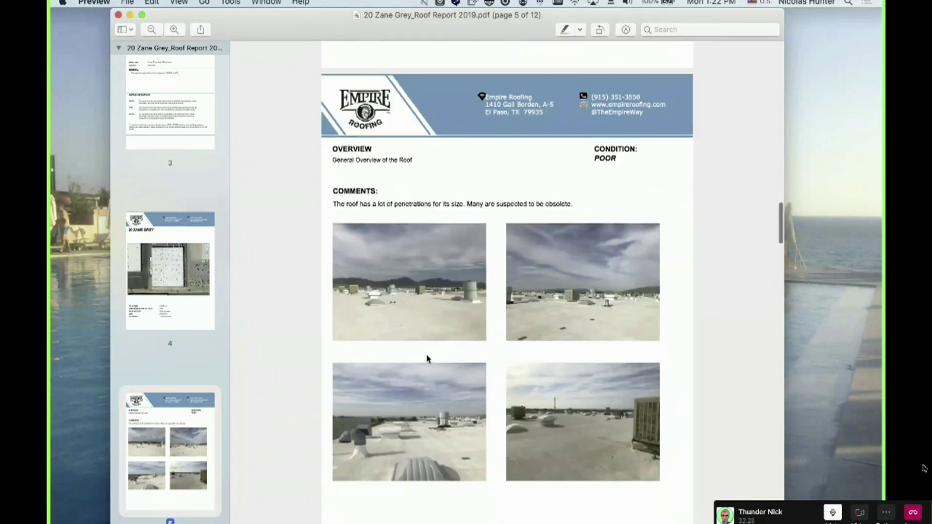
scroll(368, 250, down, 1)
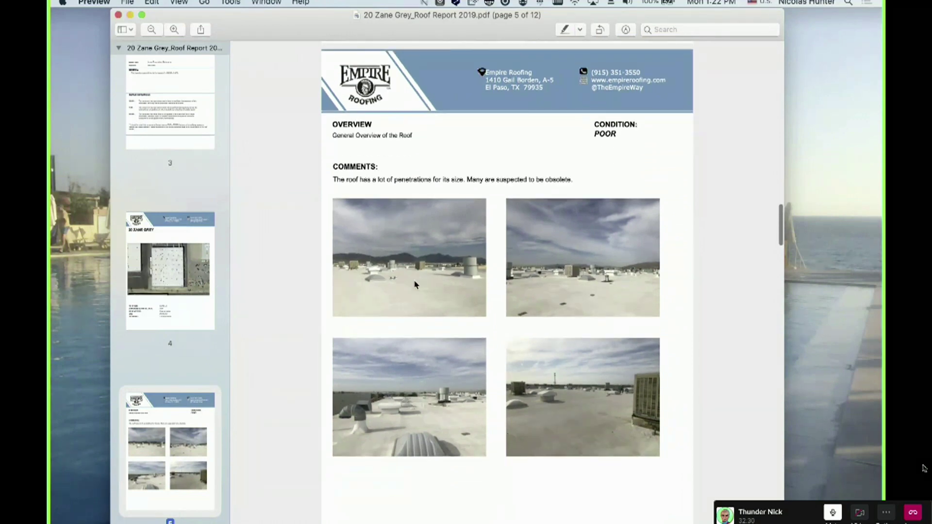
scroll(415, 285, down, 4)
scroll(415, 285, down, 4)
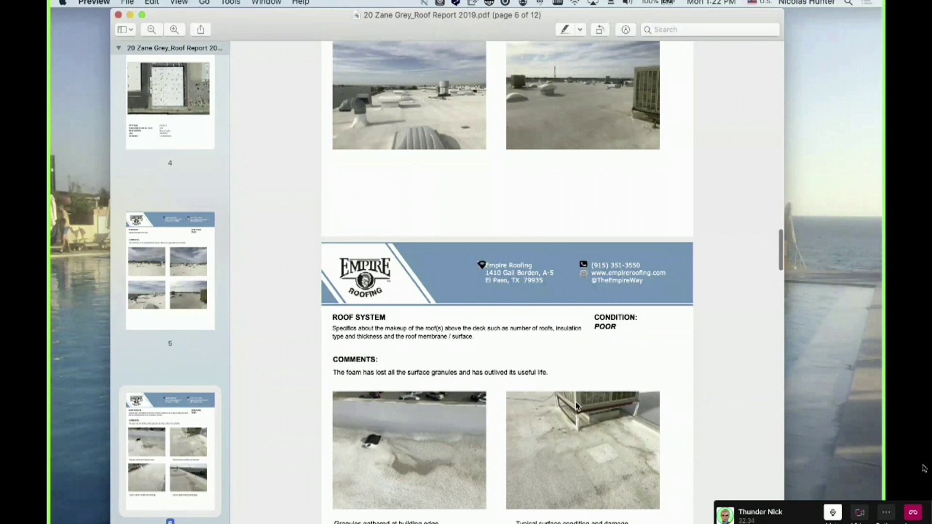
scroll(577, 406, down, 2)
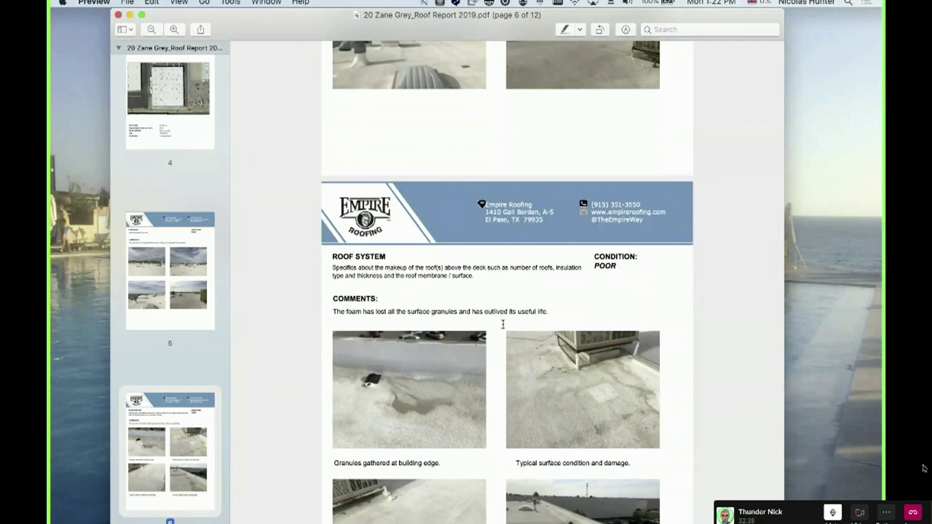
Scroll on through the conclusions, pricing and sign-off pages to the end of page 12
scroll(485, 392, down, 1)
scroll(485, 389, down, 10)
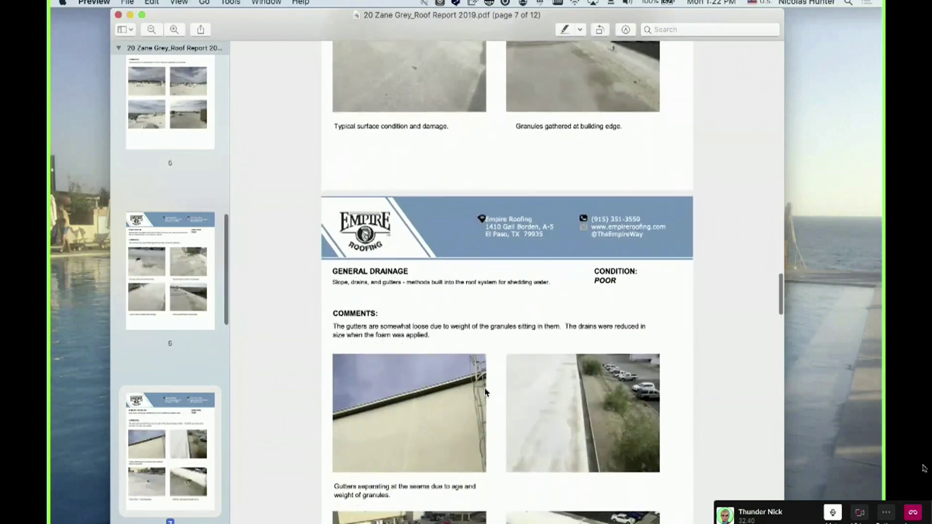
scroll(486, 397, down, 8)
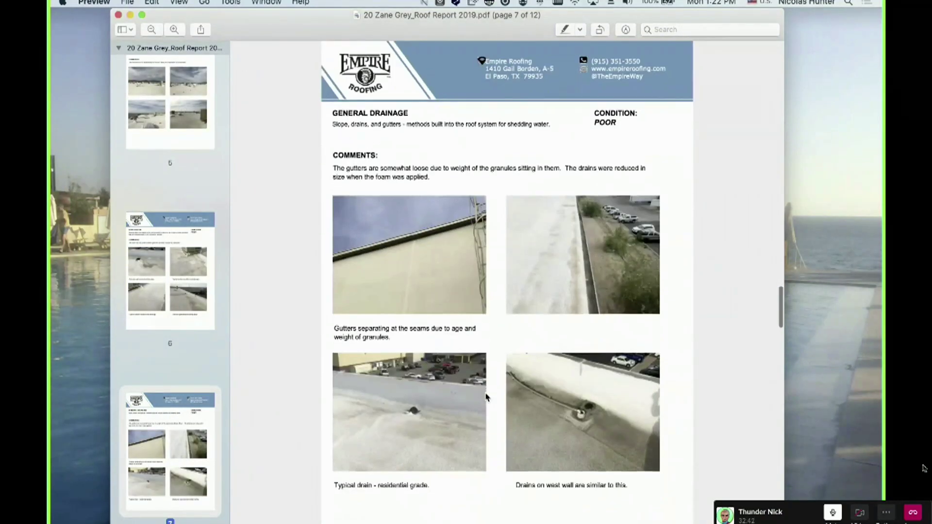
scroll(486, 397, down, 11)
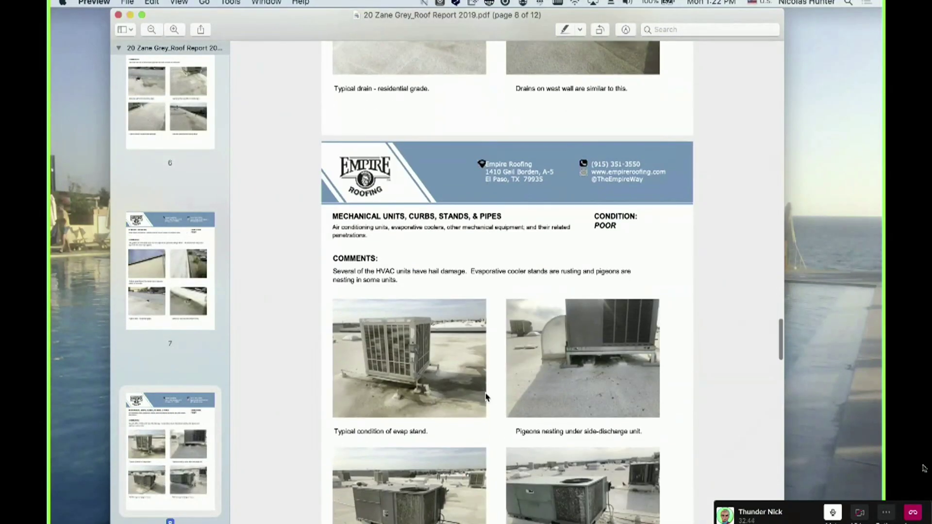
scroll(486, 397, down, 14)
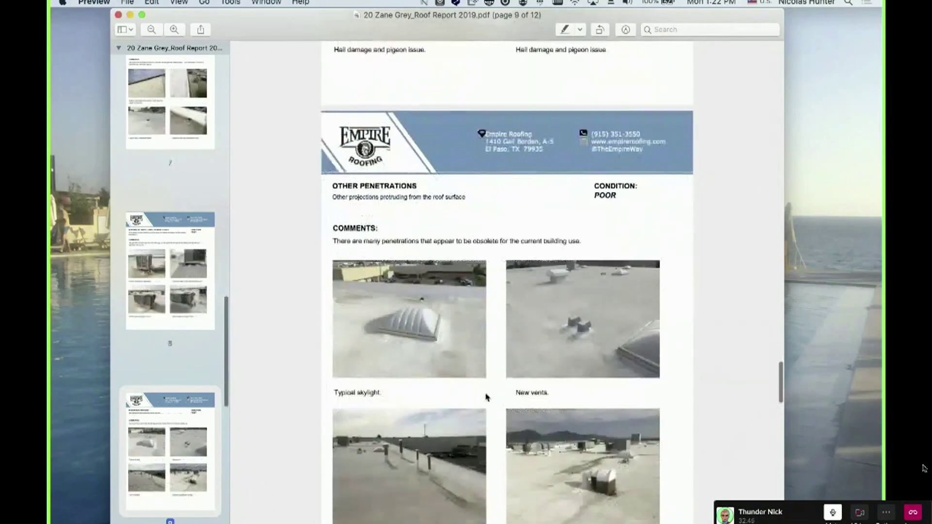
scroll(485, 397, down, 3)
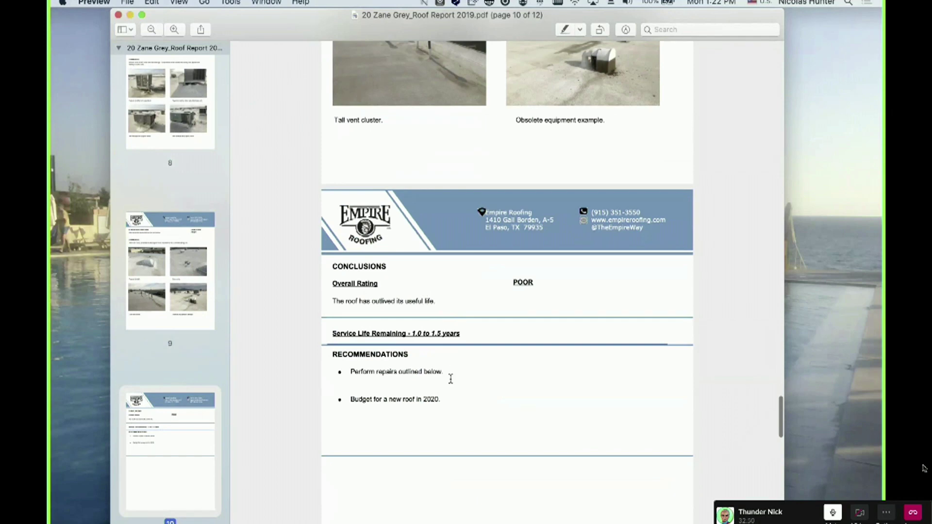
scroll(450, 380, down, 2)
scroll(445, 364, down, 8)
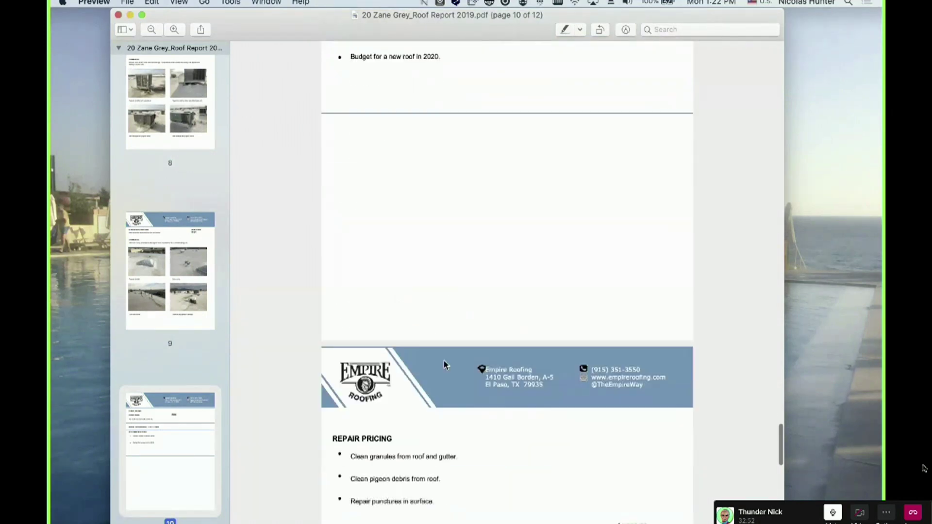
scroll(445, 364, down, 2)
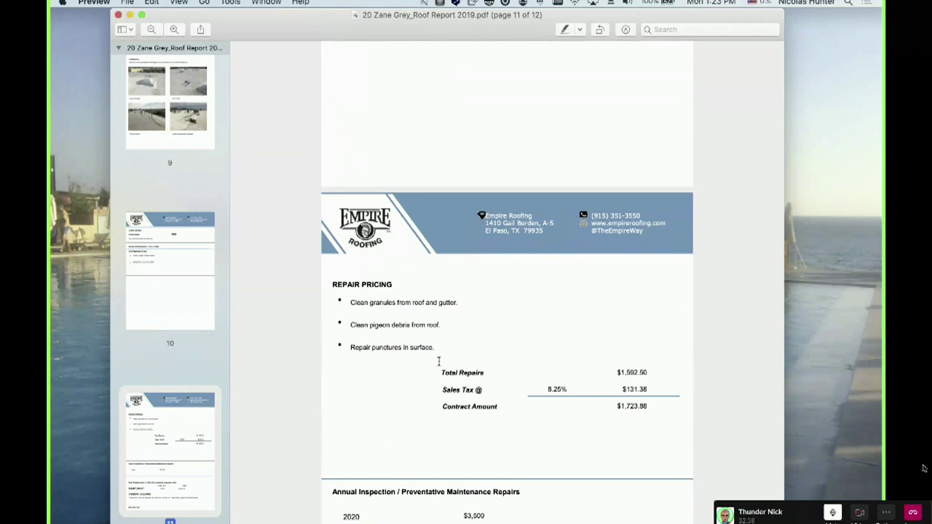
scroll(448, 395, down, 3)
scroll(474, 456, down, 3)
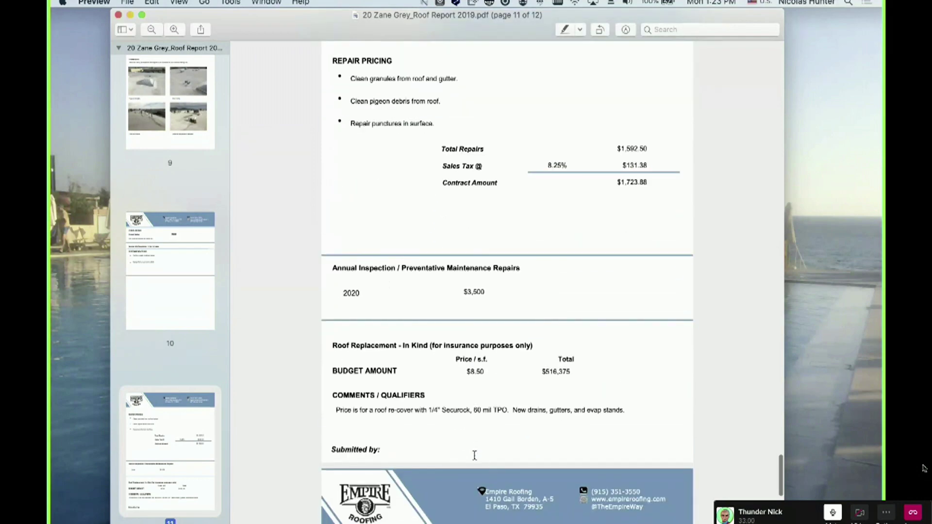
scroll(474, 454, down, 5)
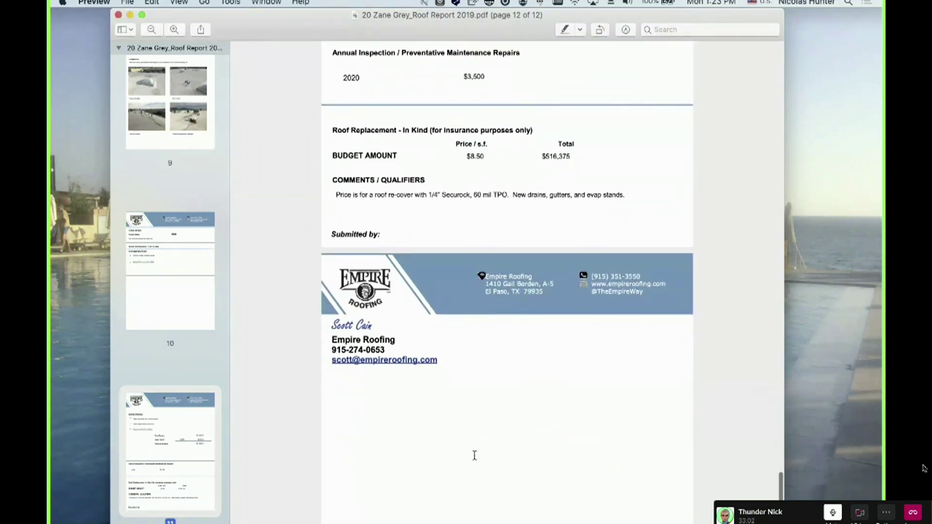
scroll(446, 418, down, 3)
Scroll back up to the Repair Pricing section on page 11
scroll(446, 418, up, 6)
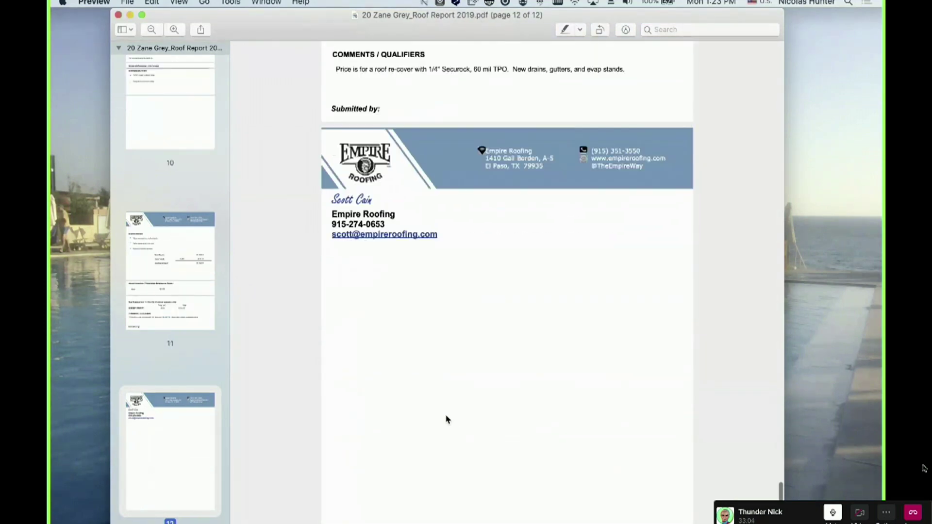
scroll(446, 396, up, 2)
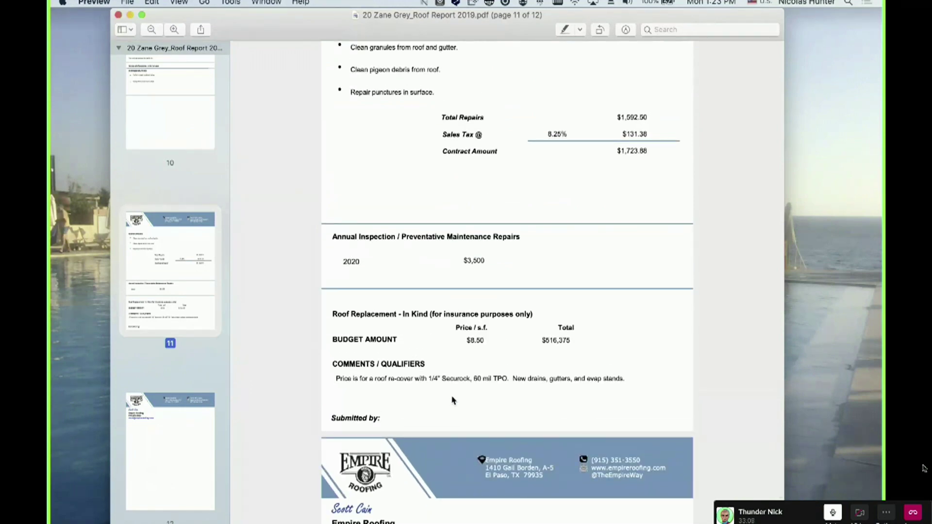
scroll(444, 366, up, 6)
scroll(444, 366, up, 3)
scroll(449, 296, up, 14)
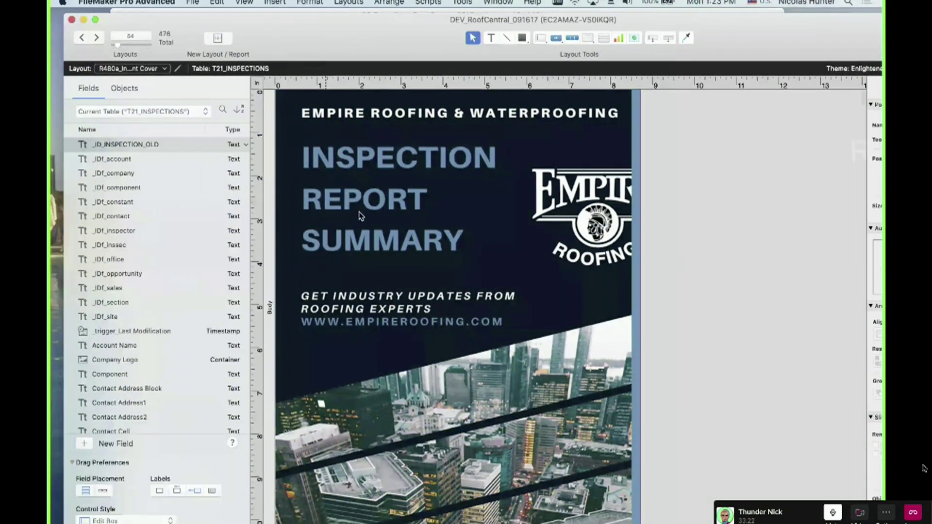
Move the inspection old layout window aside, then bring it back and return to Layout mode
scroll(382, 266, down, 5)
scroll(383, 267, up, 1)
drag(337, 43, 427, 522)
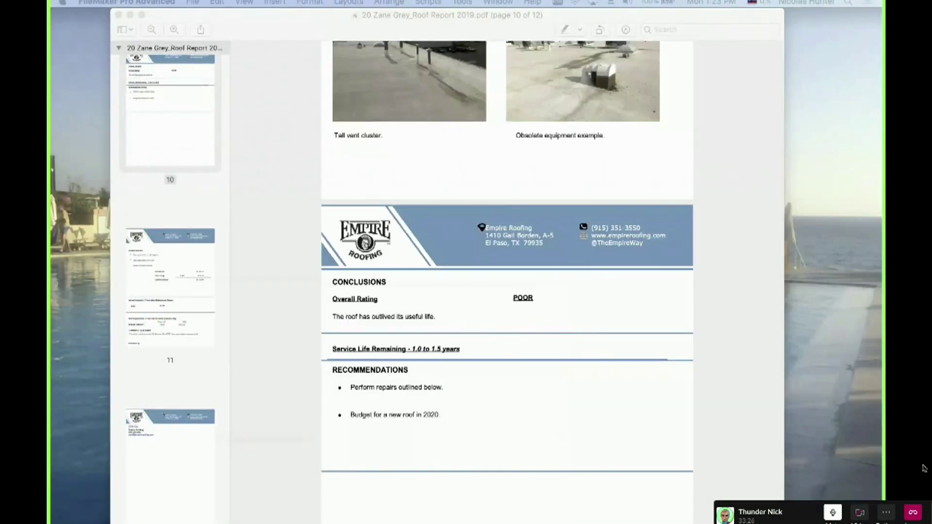
key(super+b)
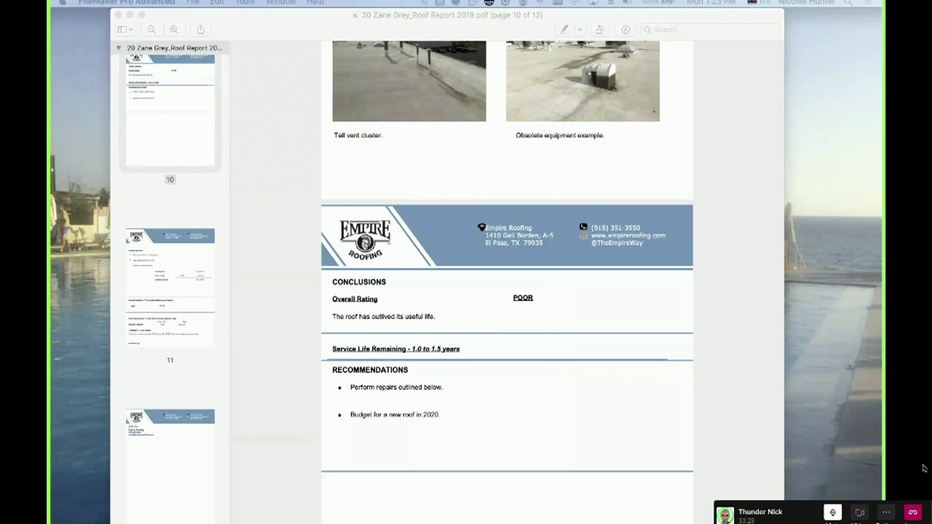
drag(116, 522, 221, 24)
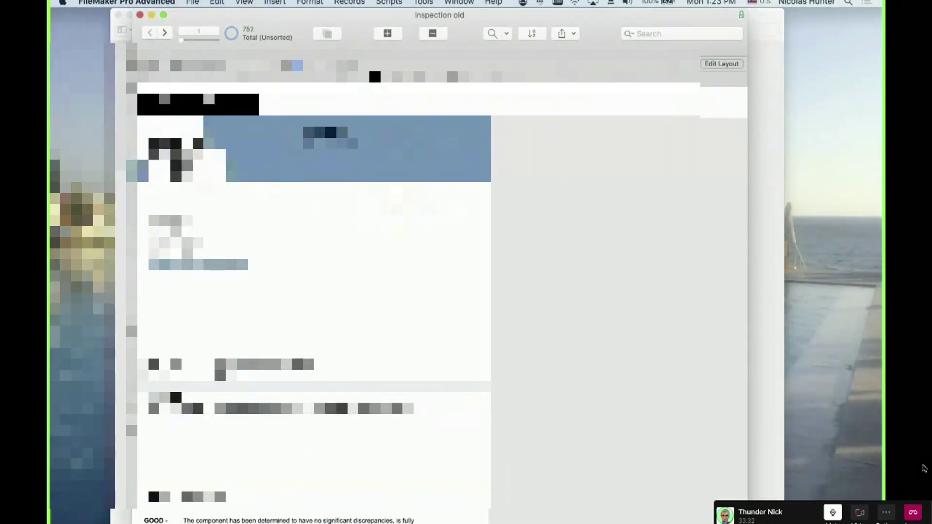
key(super+l)
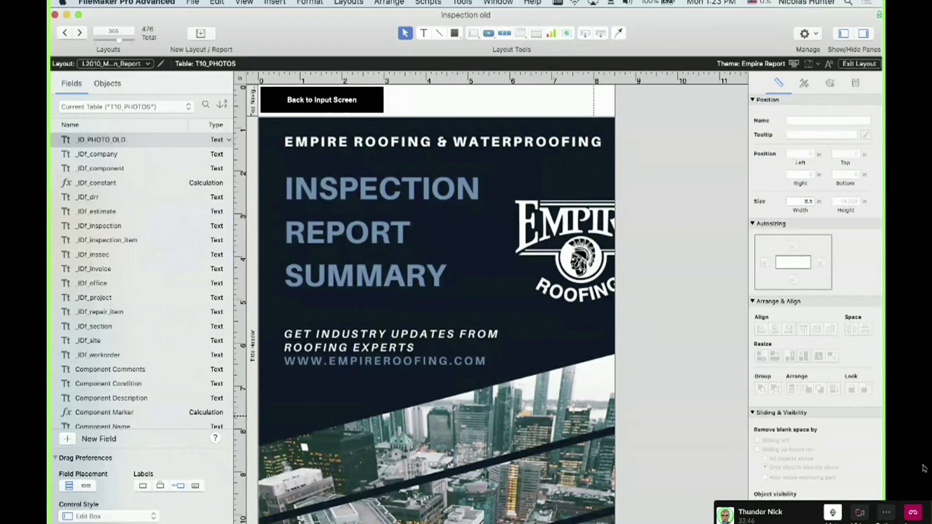
In Preview, jump to page 7, then the page 6 Roof System section, and minimize the PDF
key(super+Tab)
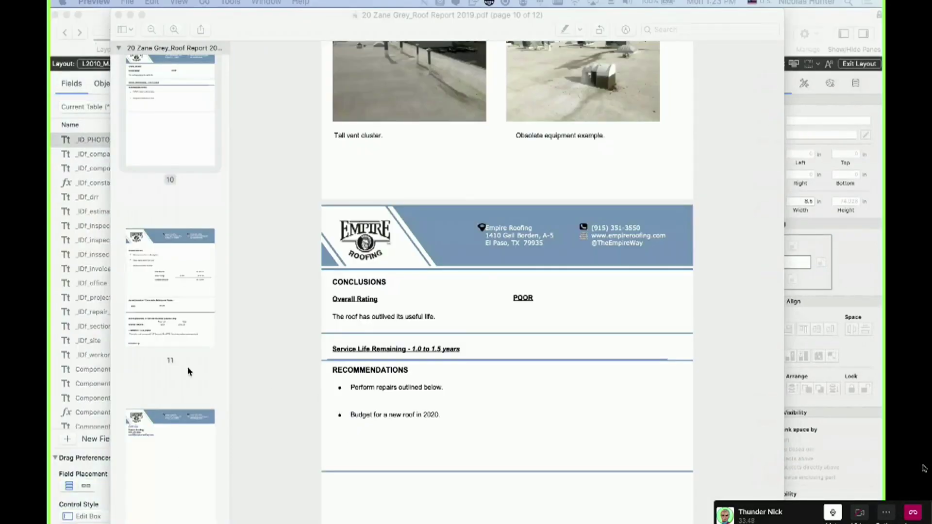
scroll(165, 298, up, 10)
scroll(160, 205, up, 10)
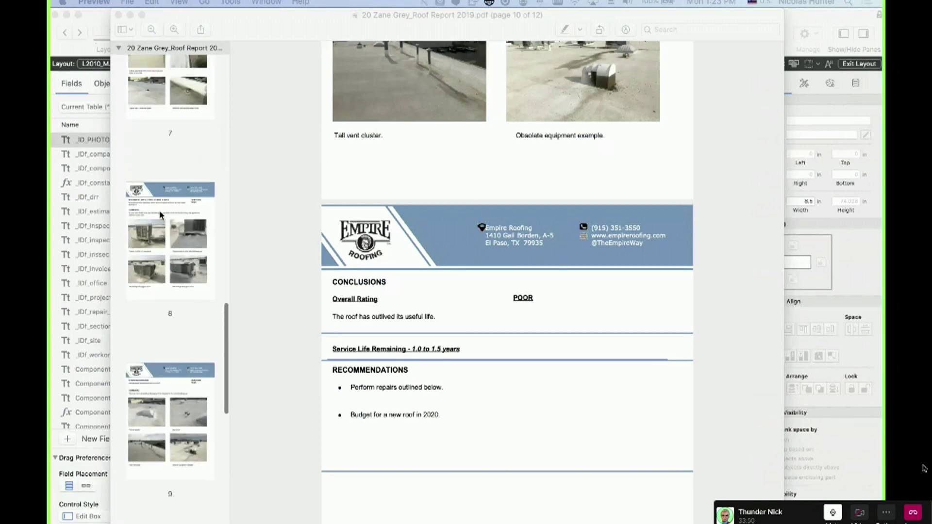
click(193, 170)
scroll(193, 170, up, 3)
click(193, 171)
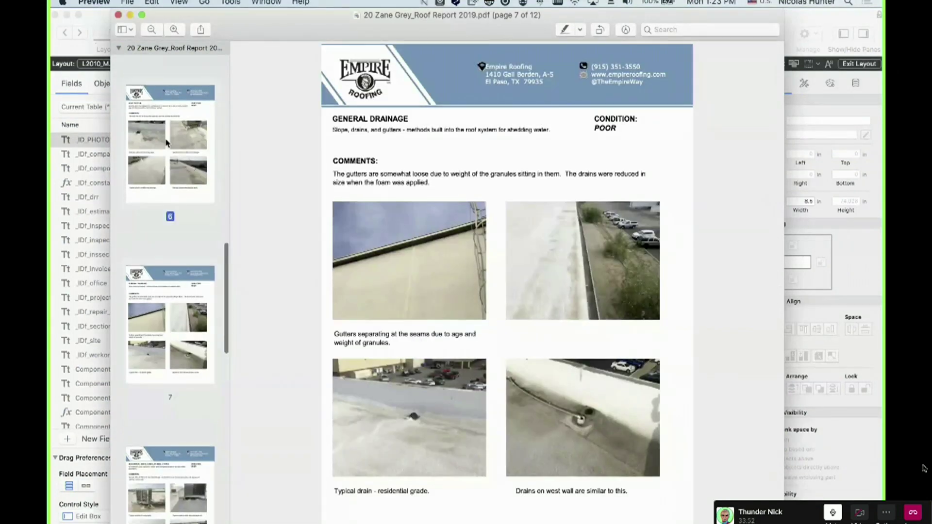
scroll(167, 146, up, 3)
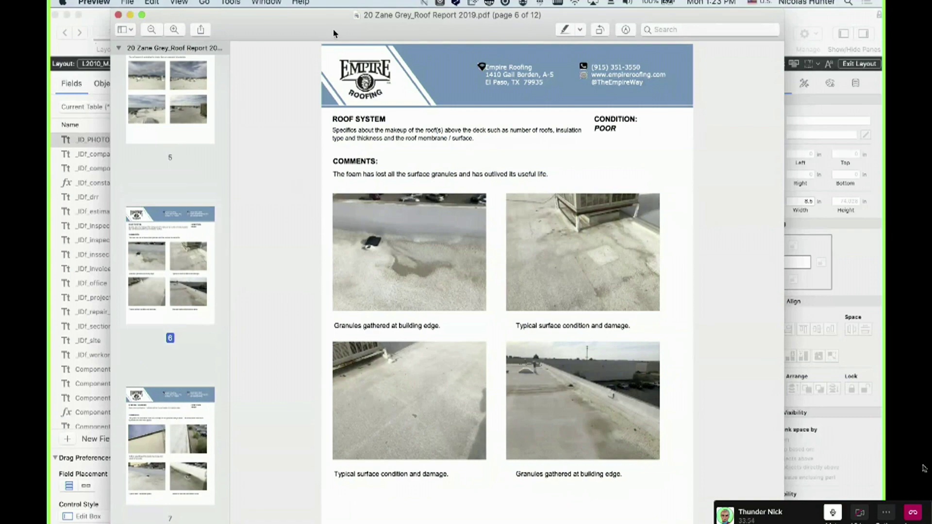
double_click(333, 29)
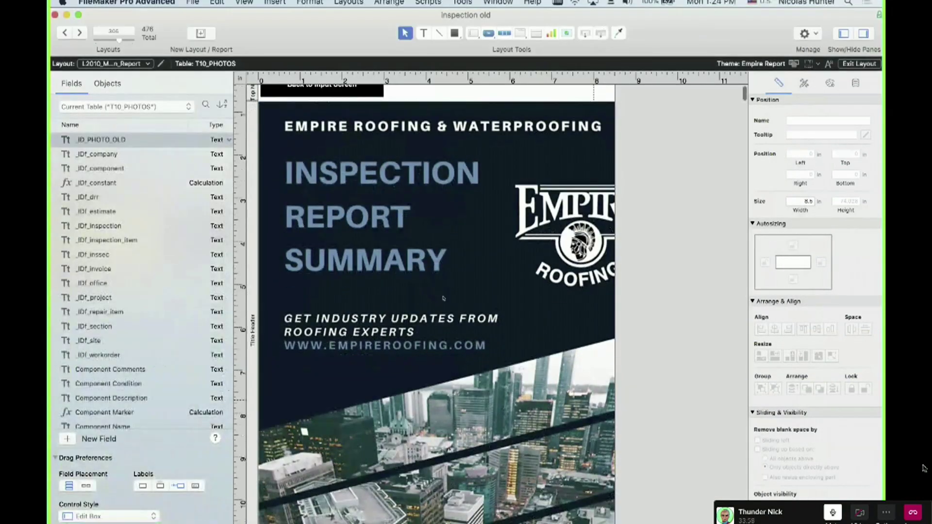
Scroll down the report layout and hide the left field pane
scroll(442, 298, down, 8)
scroll(430, 333, down, 5)
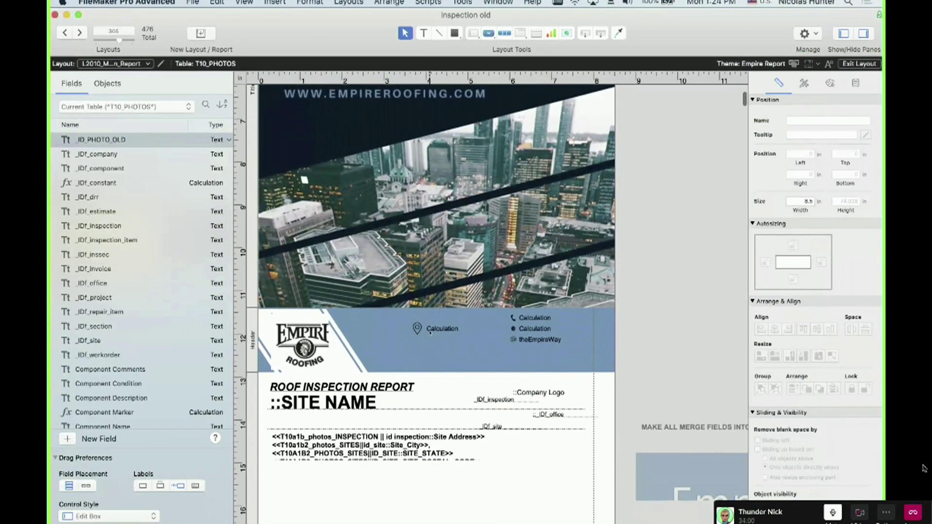
scroll(432, 324, down, 4)
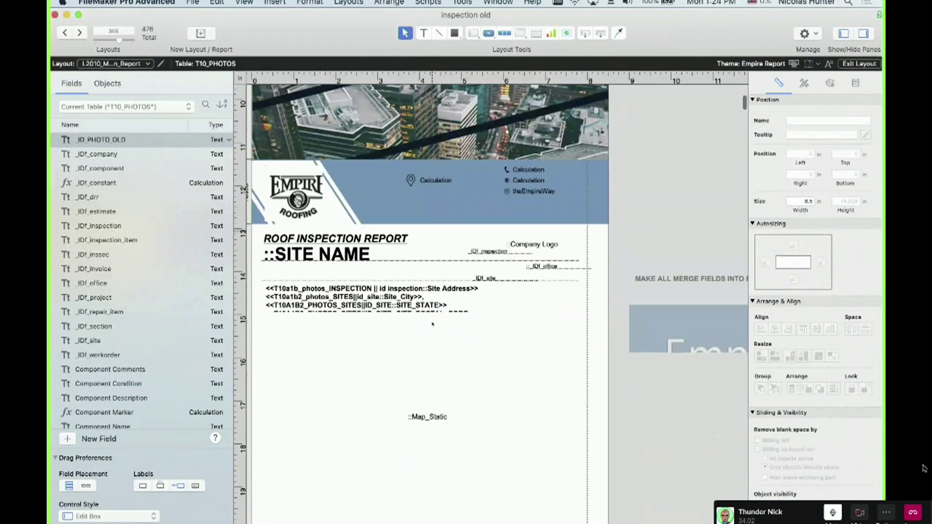
scroll(473, 320, down, 2)
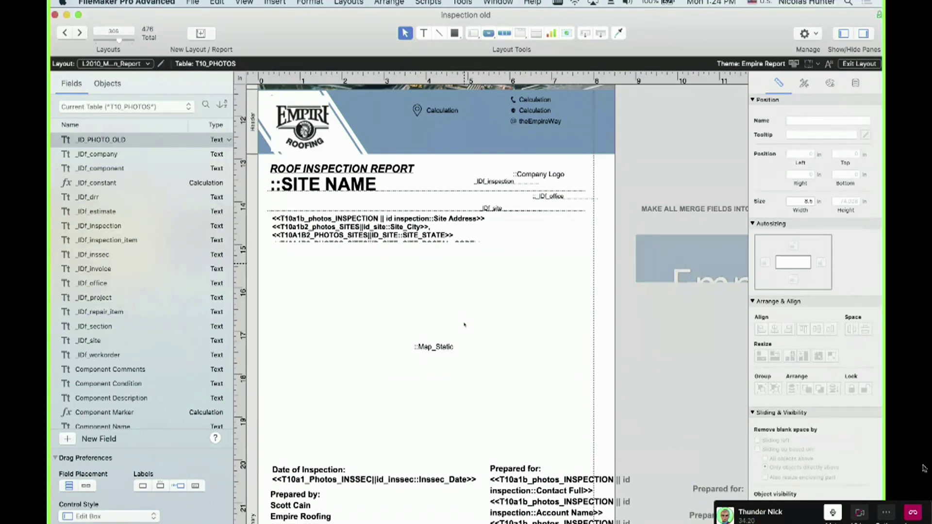
scroll(465, 324, down, 3)
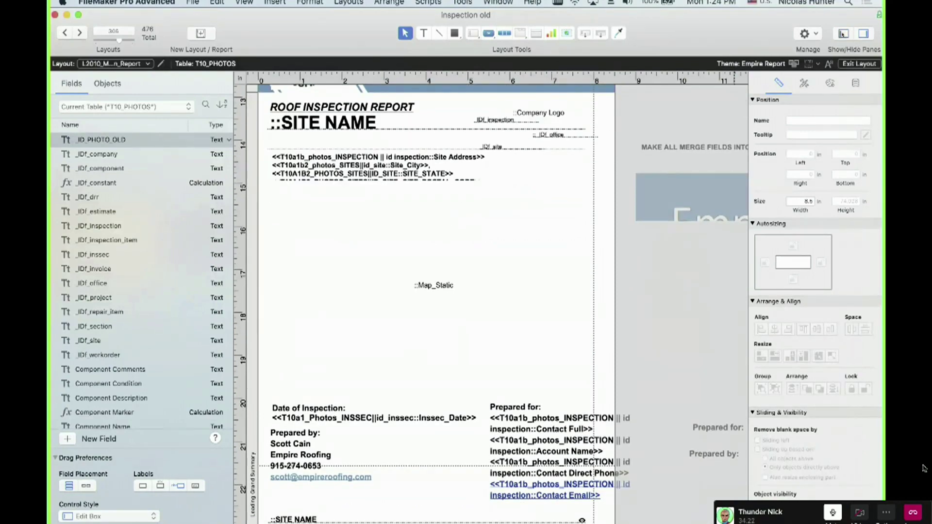
key(super+alt+l)
Scroll the layout, select the Leading Grand Summary part label, and open the Layouts menu
scroll(436, 301, down, 5)
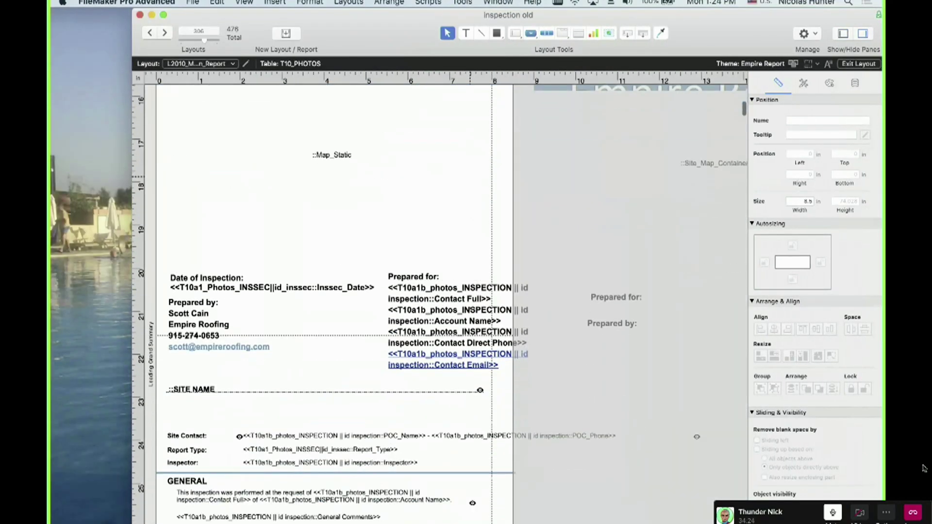
scroll(470, 309, down, 3)
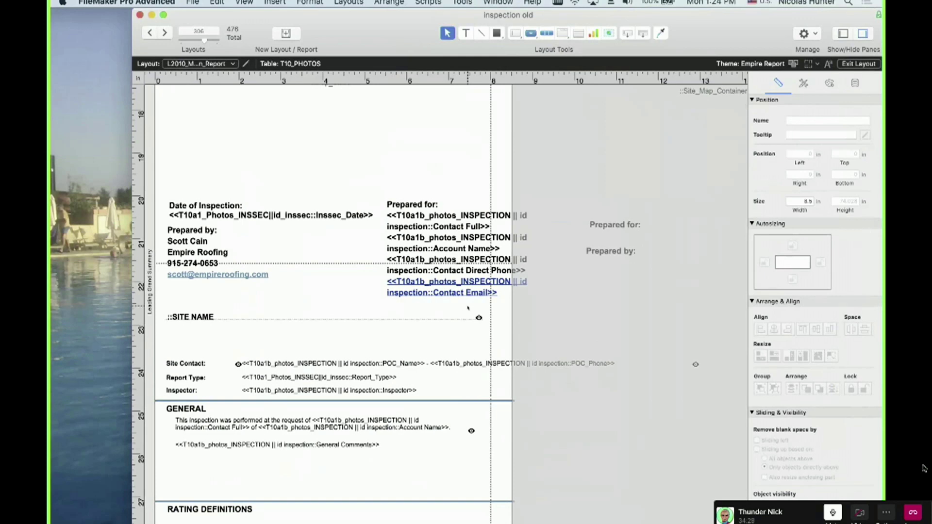
scroll(309, 300, up, 12)
scroll(308, 301, down, 12)
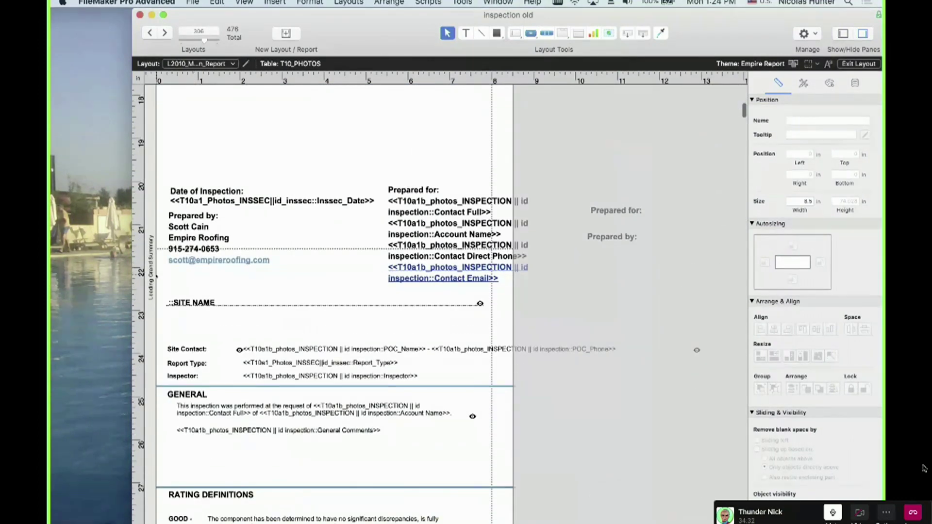
click(153, 276)
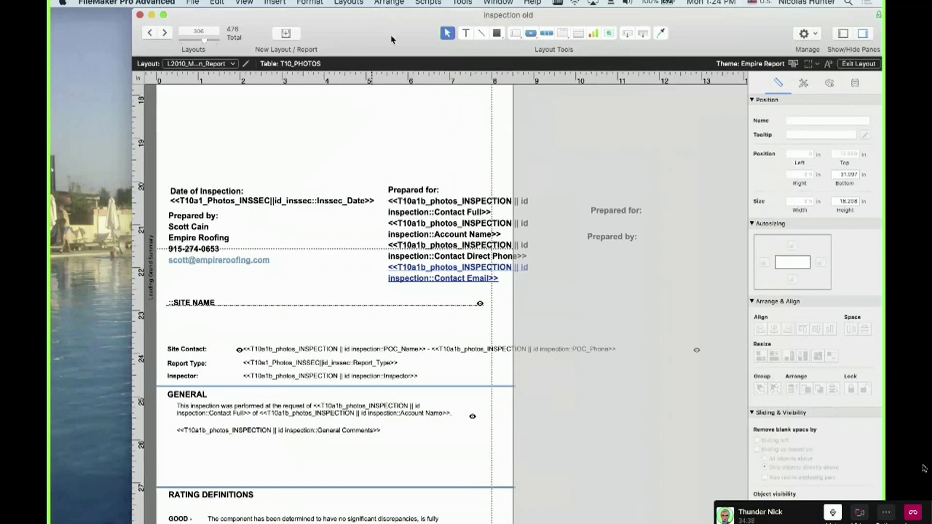
click(349, 2)
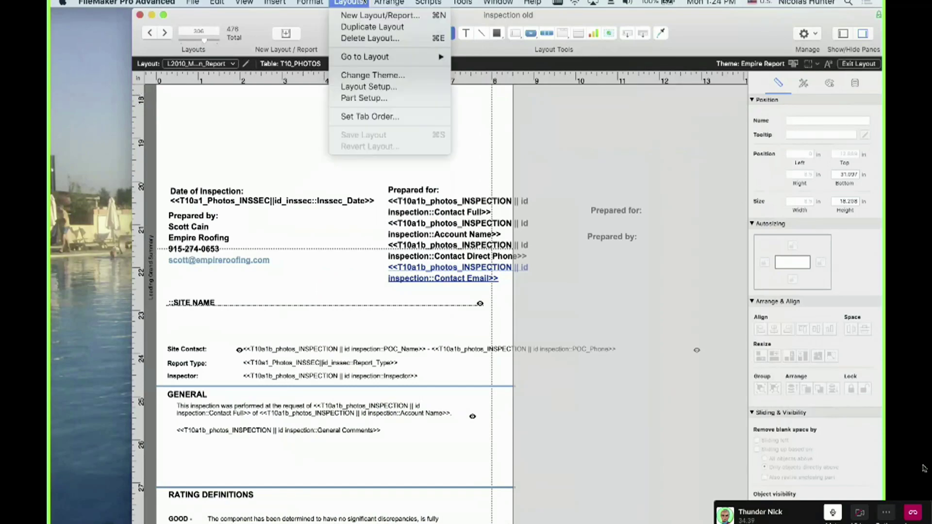
In Part Setup, review each part from Top Navigation to the last Sub-summary, closing without changes
click(368, 99)
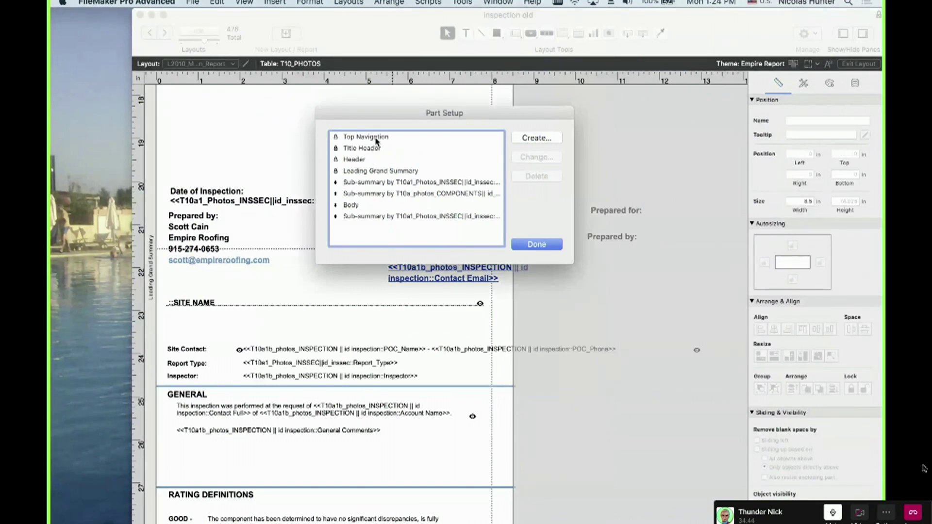
click(377, 137)
click(375, 148)
click(374, 159)
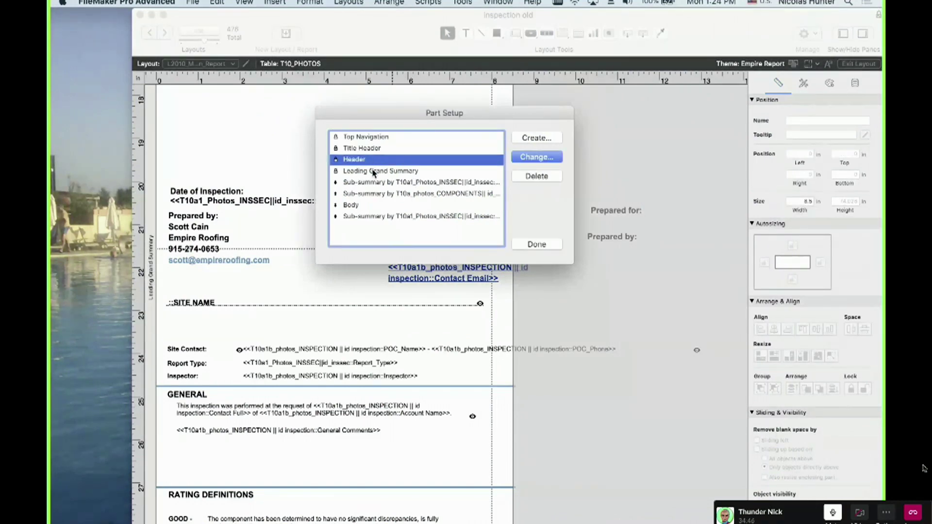
click(375, 172)
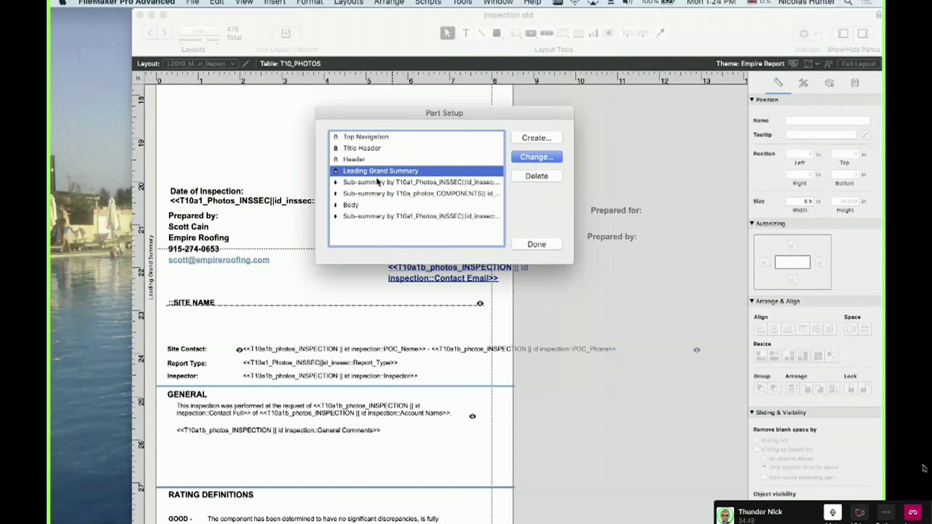
click(377, 184)
click(377, 194)
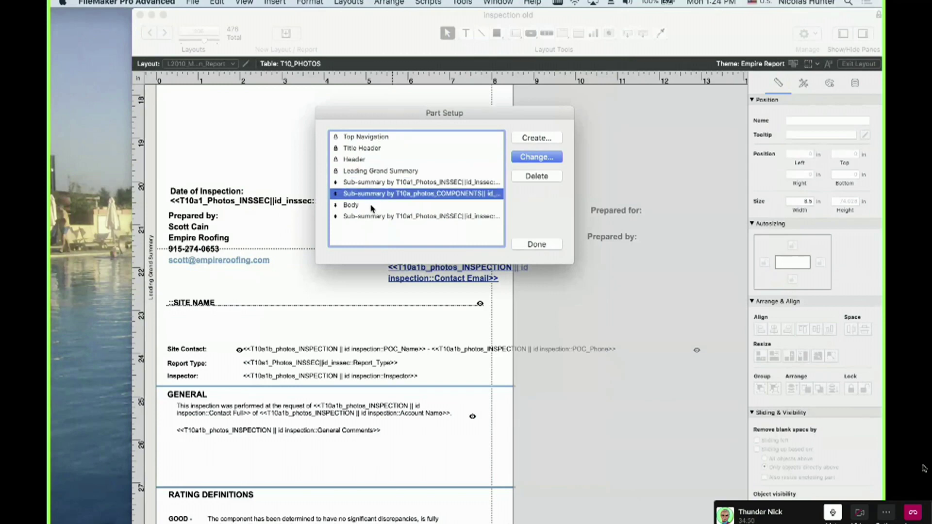
click(373, 208)
click(372, 217)
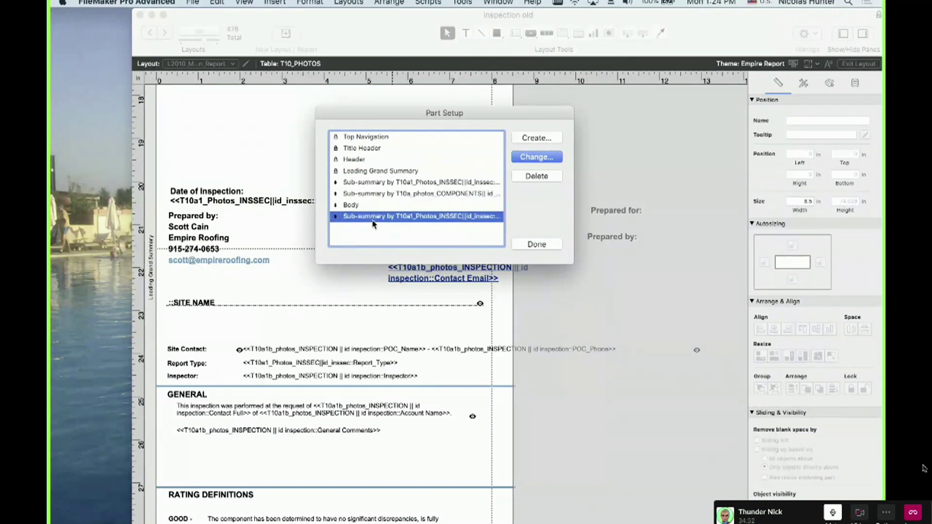
click(374, 193)
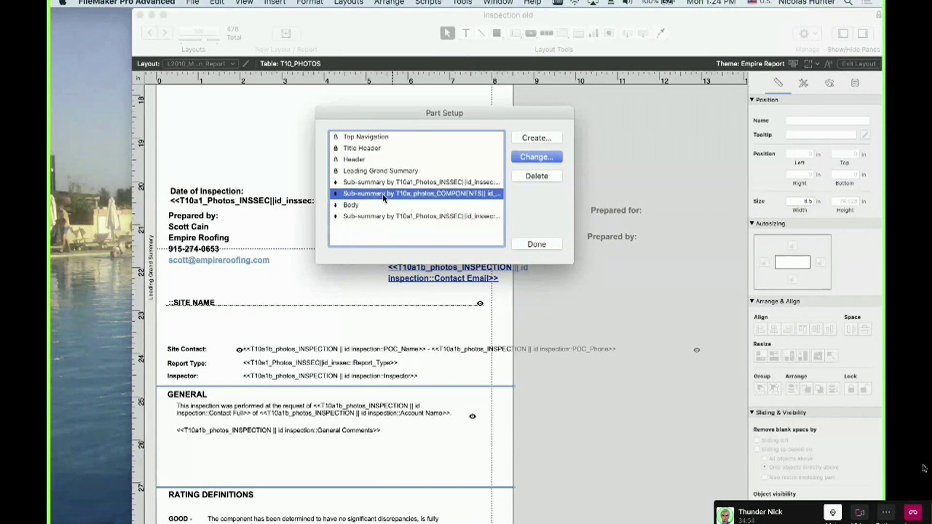
click(384, 217)
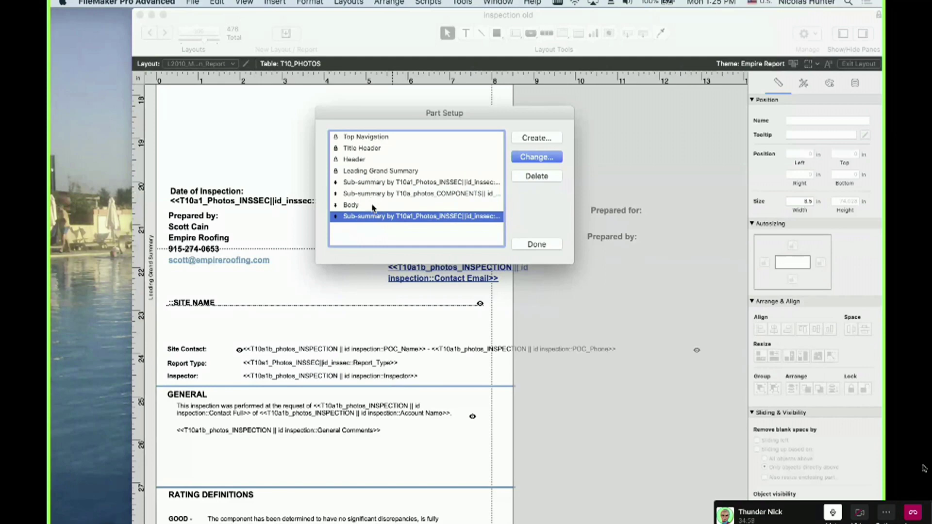
click(542, 242)
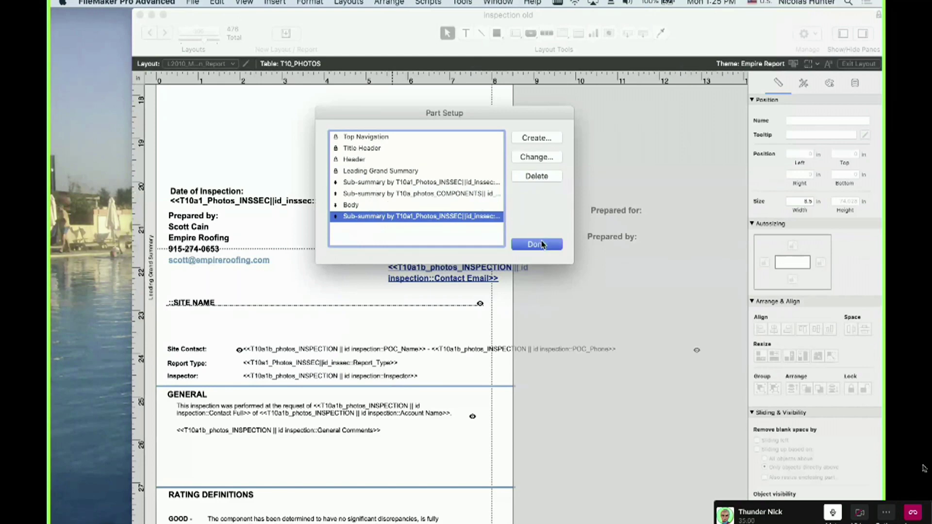
Select the Leading Grand Summary part, scroll the layout, and switch to the roof report PDF
click(153, 295)
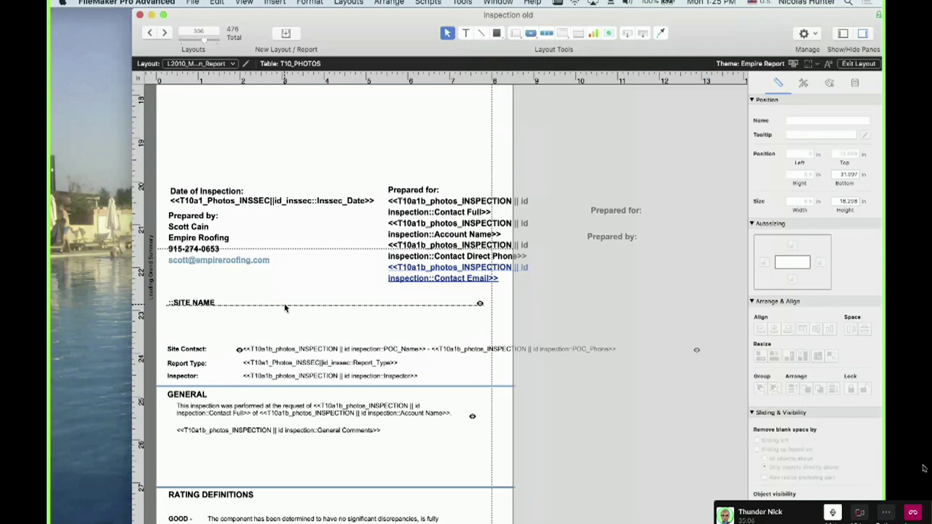
scroll(311, 319, down, 3)
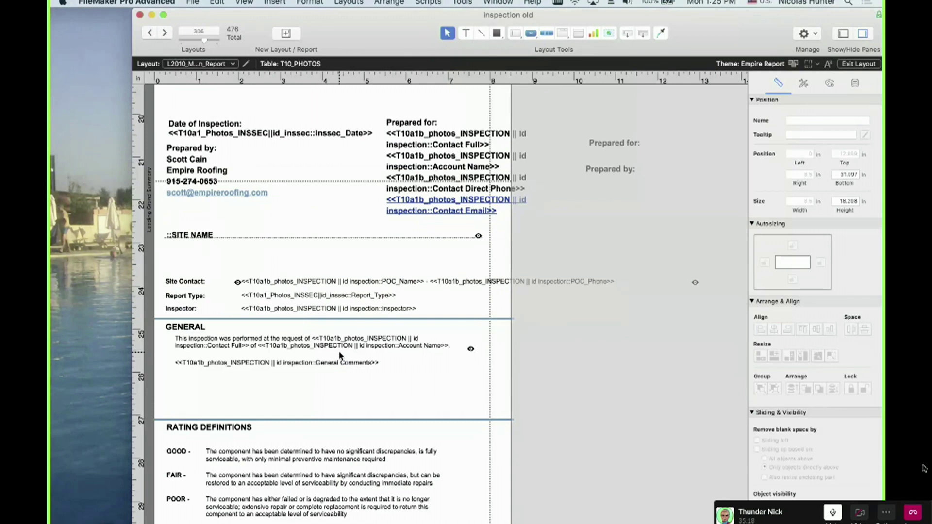
key(super+Tab)
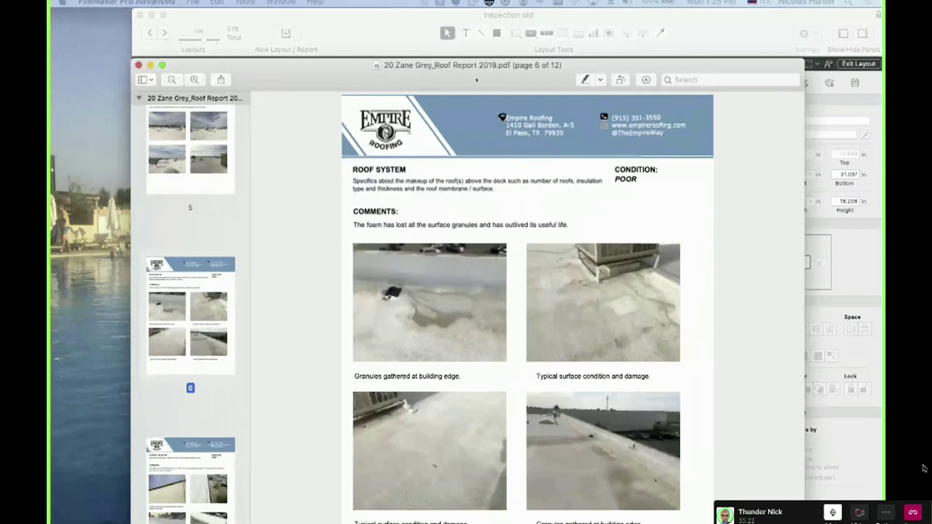
Jump to the page 2 property map and scroll down through the following pages
scroll(219, 258, up, 10)
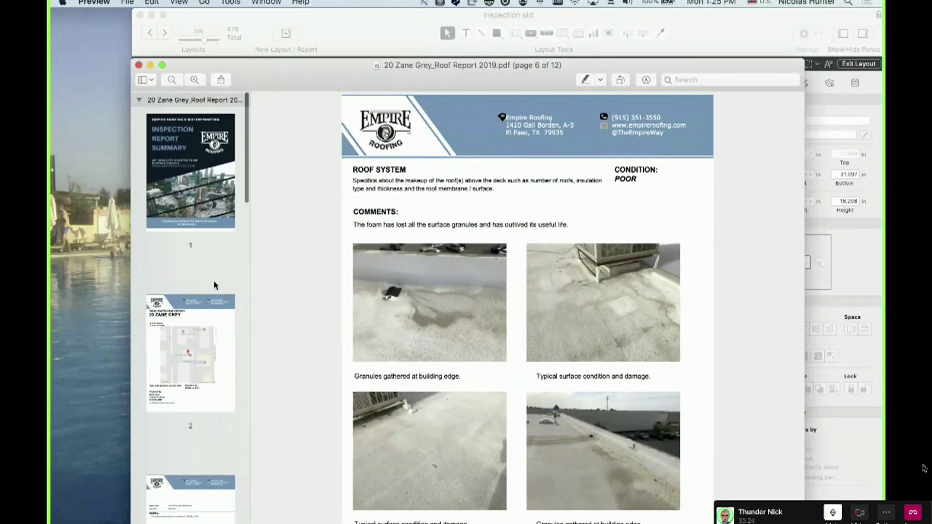
click(201, 330)
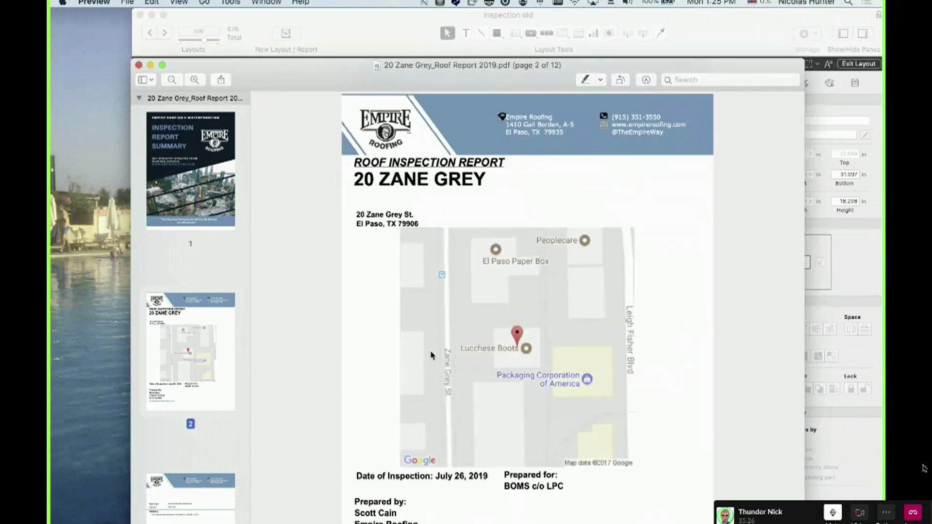
scroll(427, 330, down, 3)
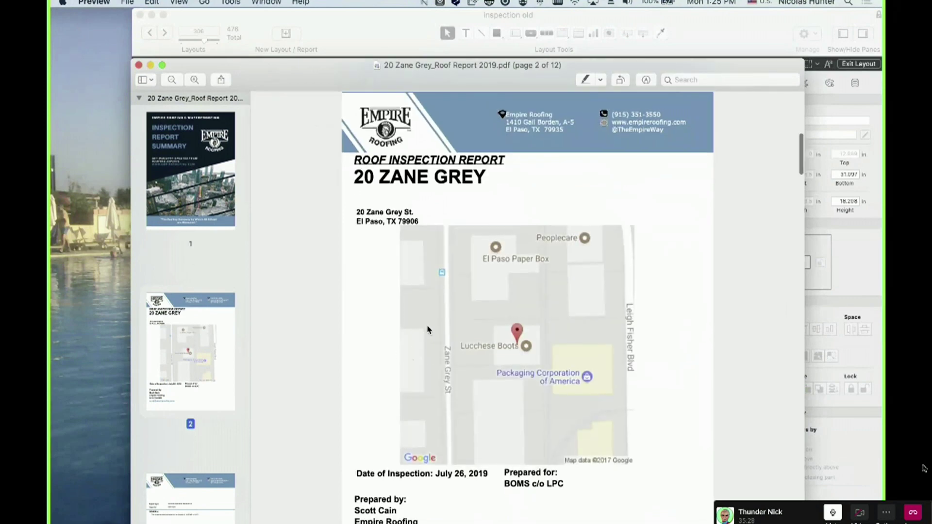
scroll(426, 325, down, 15)
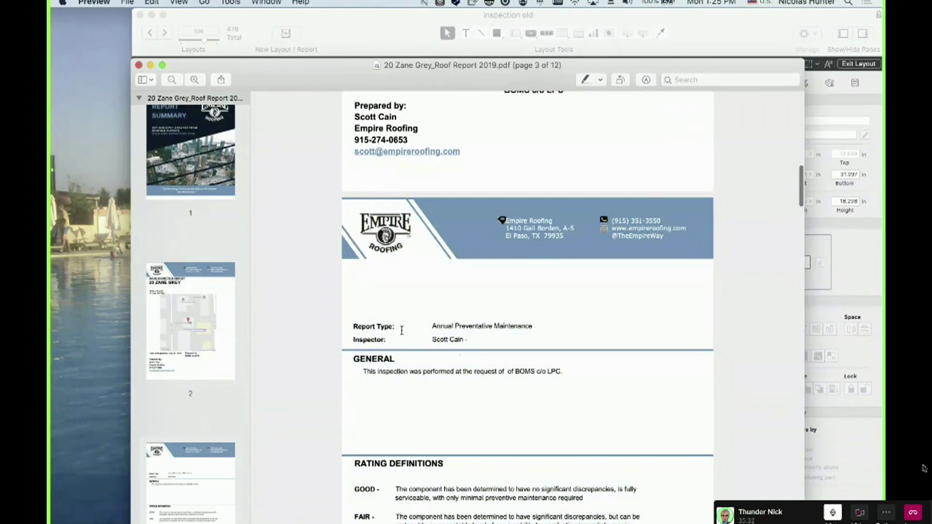
scroll(474, 391, down, 10)
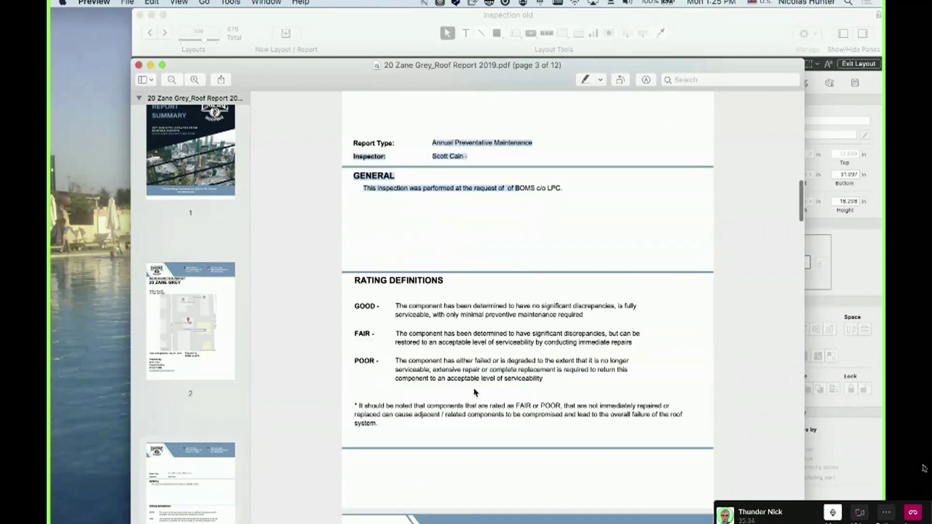
scroll(429, 252, down, 18)
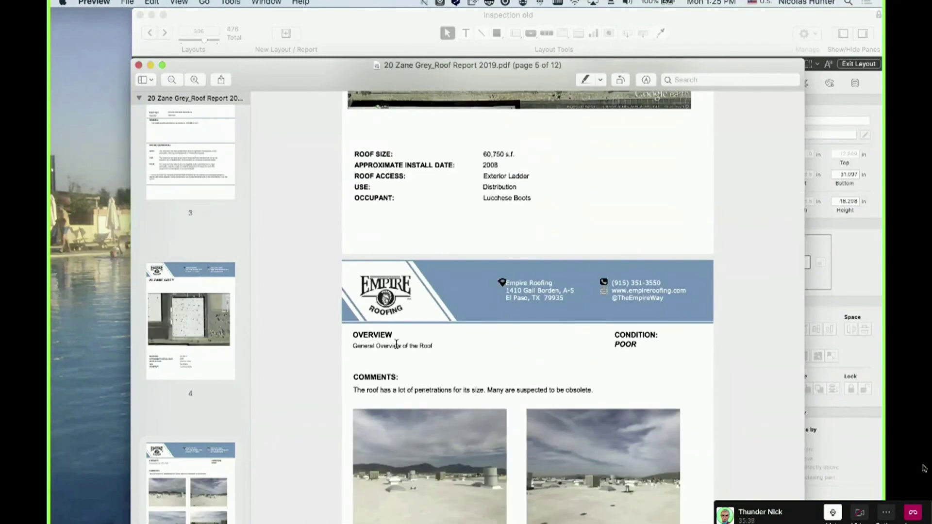
scroll(415, 332, down, 7)
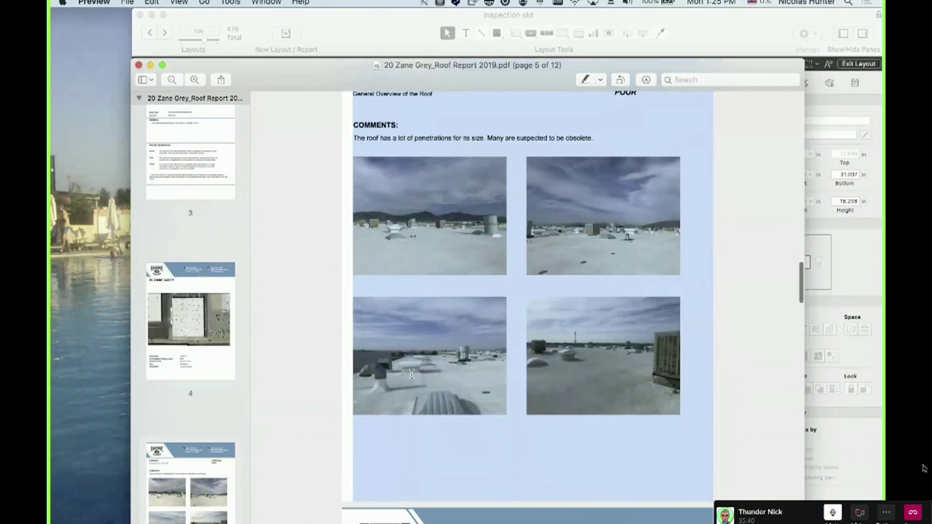
Scroll on to the page 8 mechanical units section, then drag Preview off to another display
scroll(383, 262, up, 3)
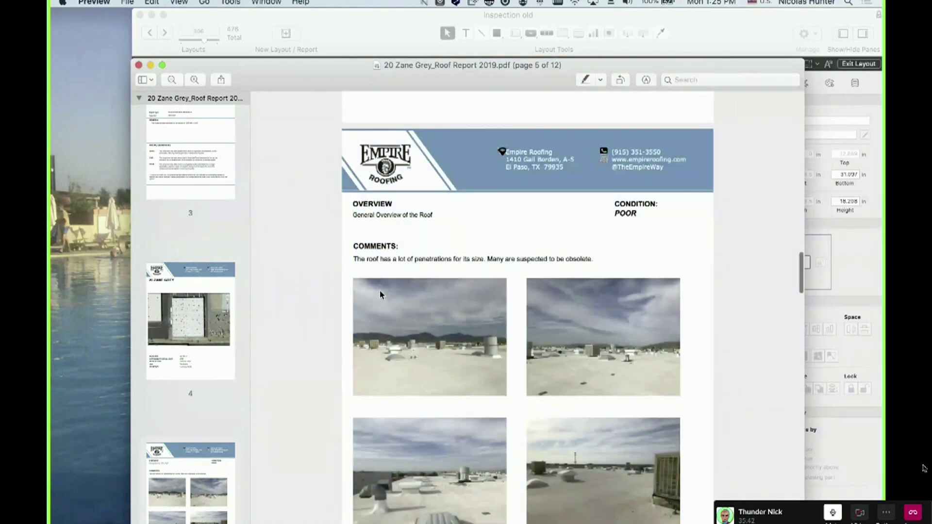
scroll(380, 293, down, 8)
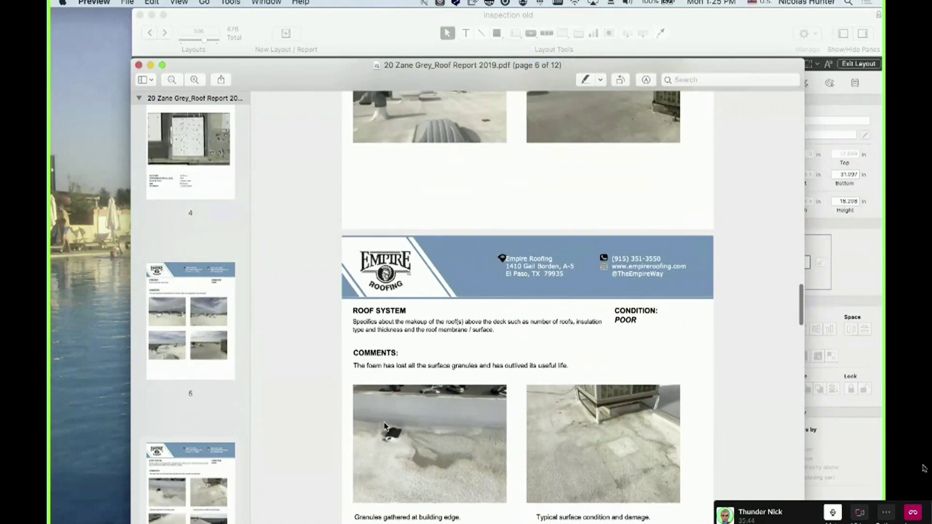
scroll(385, 427, down, 5)
scroll(383, 426, down, 4)
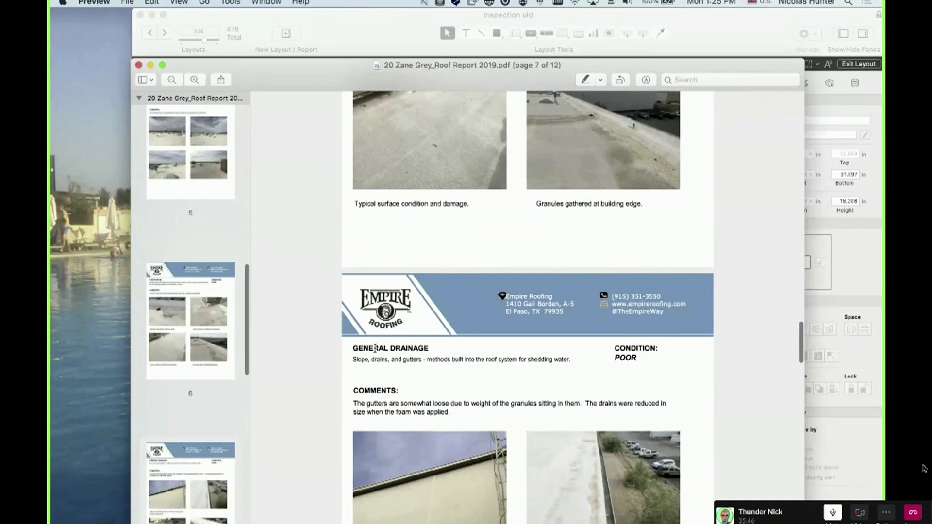
scroll(390, 474, down, 1)
scroll(390, 474, down, 7)
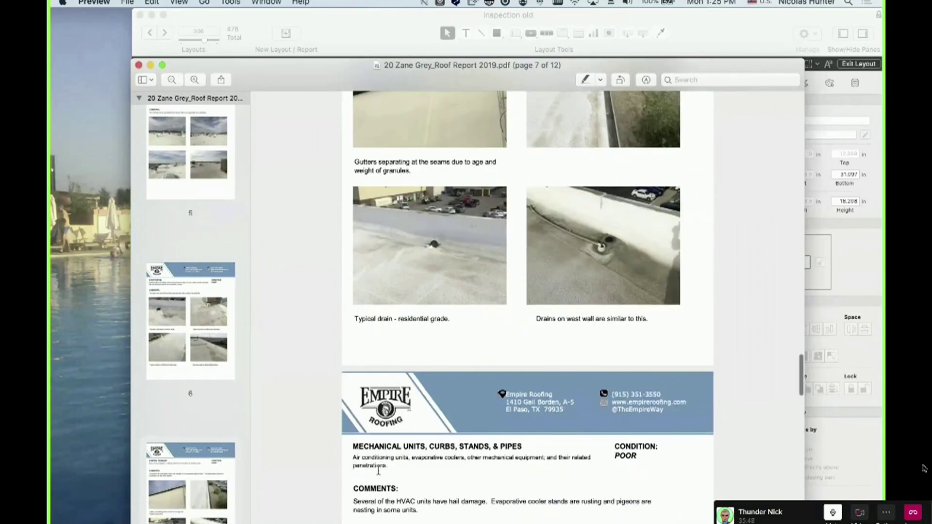
scroll(381, 490, down, 3)
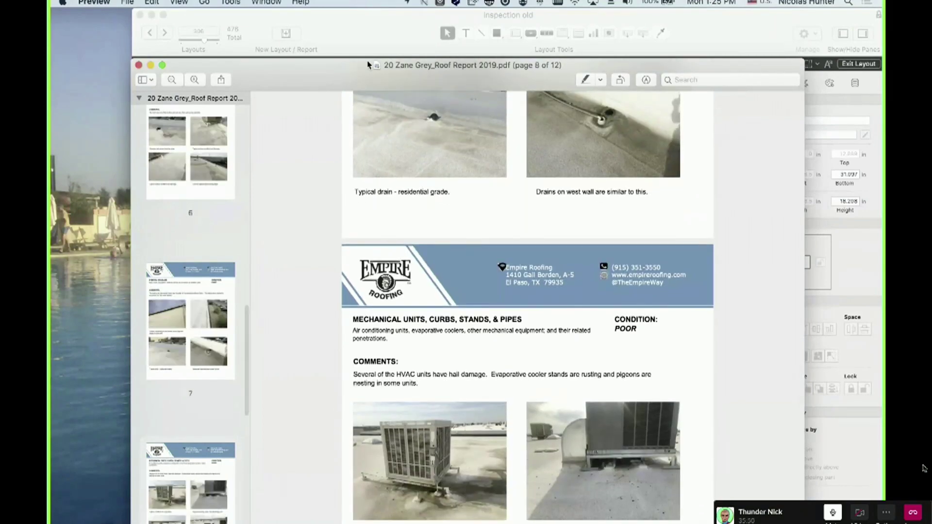
drag(348, 68, 363, 68)
drag(334, 116, 51, 204)
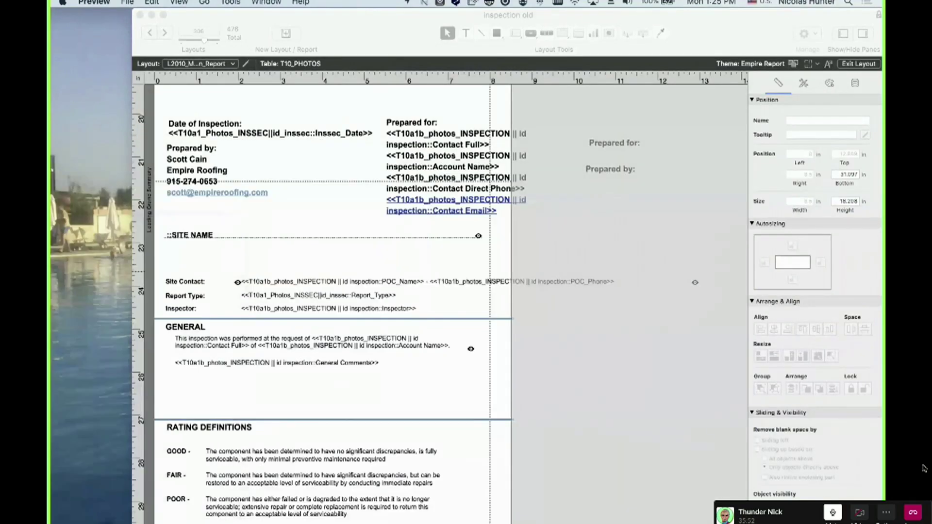
Bring the layout forward, cancel out of Set Tab Order, and open Layouts > Part Setup
click(284, 388)
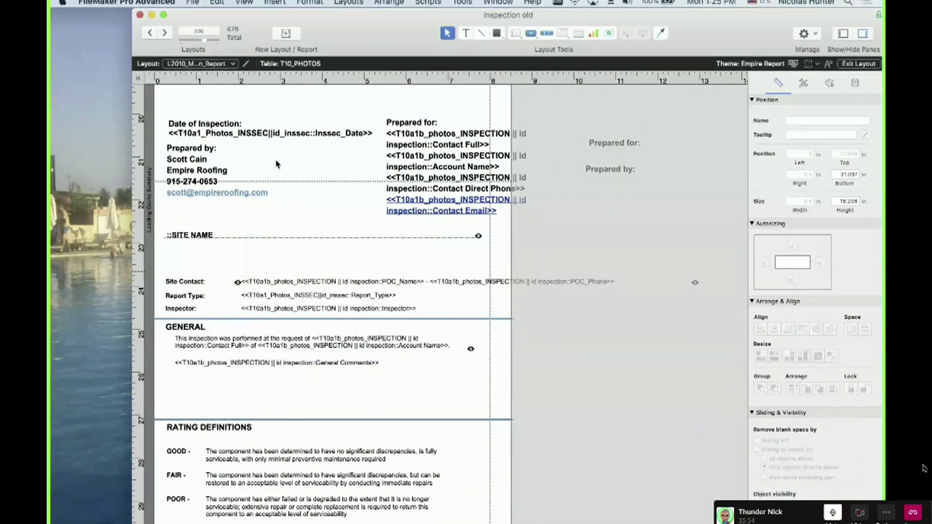
click(348, 2)
click(372, 117)
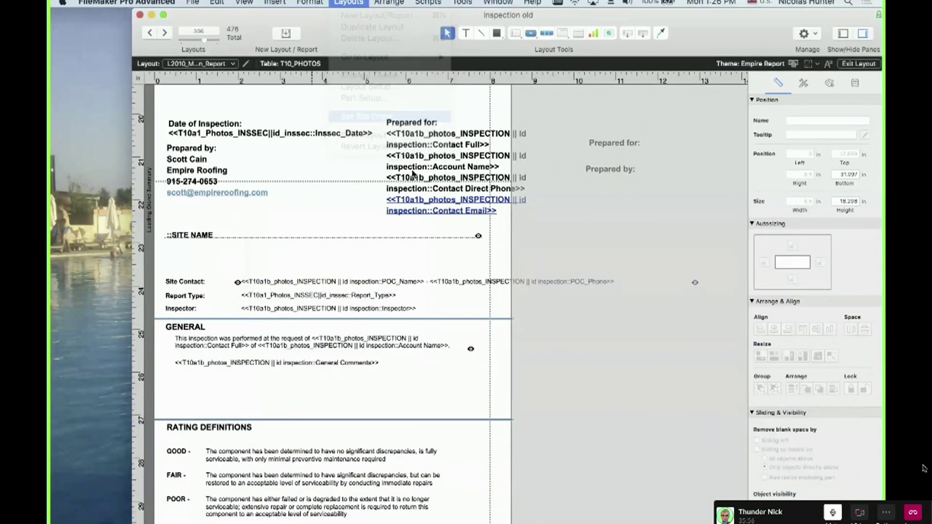
click(652, 290)
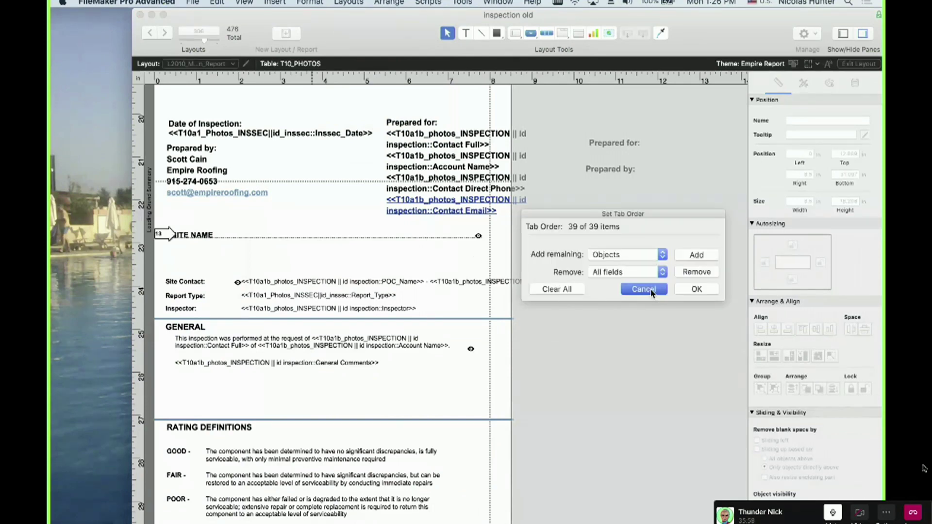
click(349, 3)
click(364, 98)
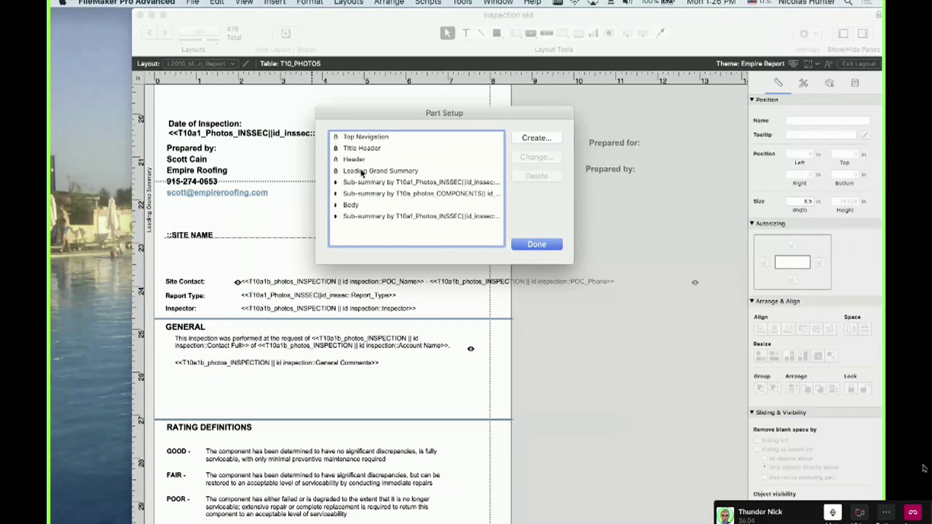
Select the Leading Grand Summary part, then place the PDF alongside and page through pages 2–5
click(362, 171)
drag(51, 315, 587, 64)
scroll(374, 239, up, 15)
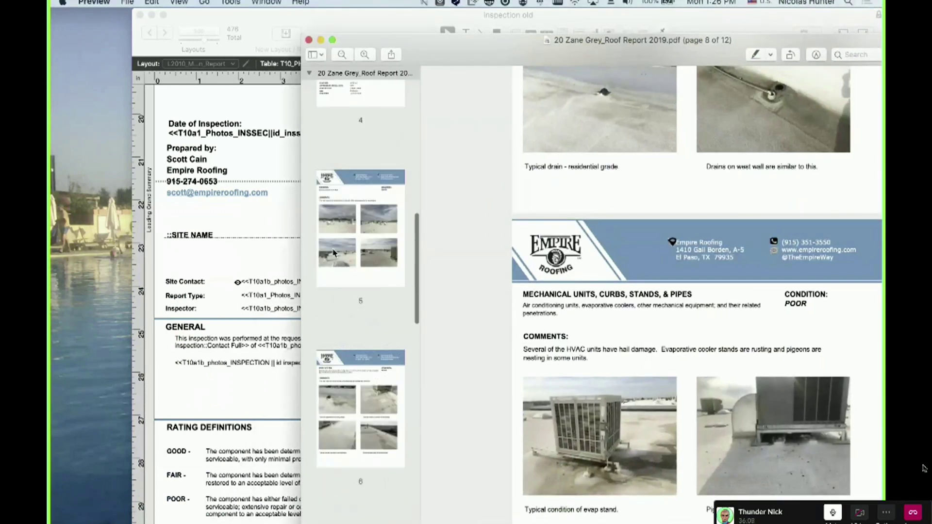
click(365, 320)
scroll(364, 340, down, 2)
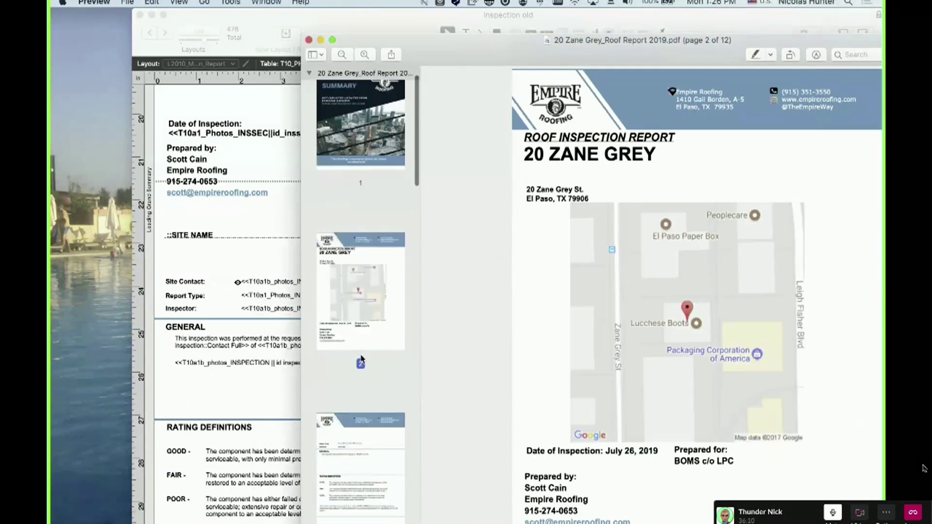
click(362, 358)
scroll(362, 358, down, 4)
click(363, 358)
scroll(363, 359, down, 4)
click(364, 357)
Page back to page 2, select the first INSSEC sub-summary, and close Part Setup unchanged
click(360, 231)
scroll(358, 222, up, 3)
click(356, 217)
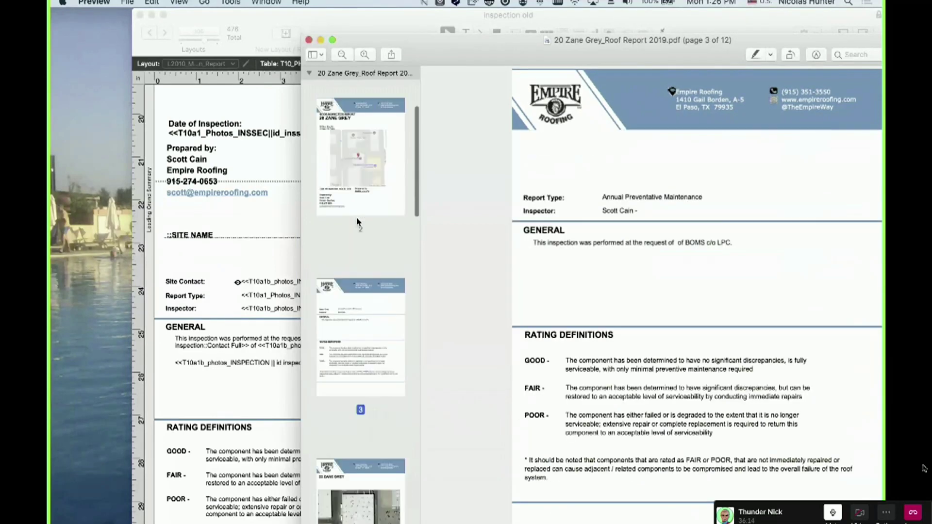
scroll(356, 214, up, 3)
click(357, 214)
click(228, 220)
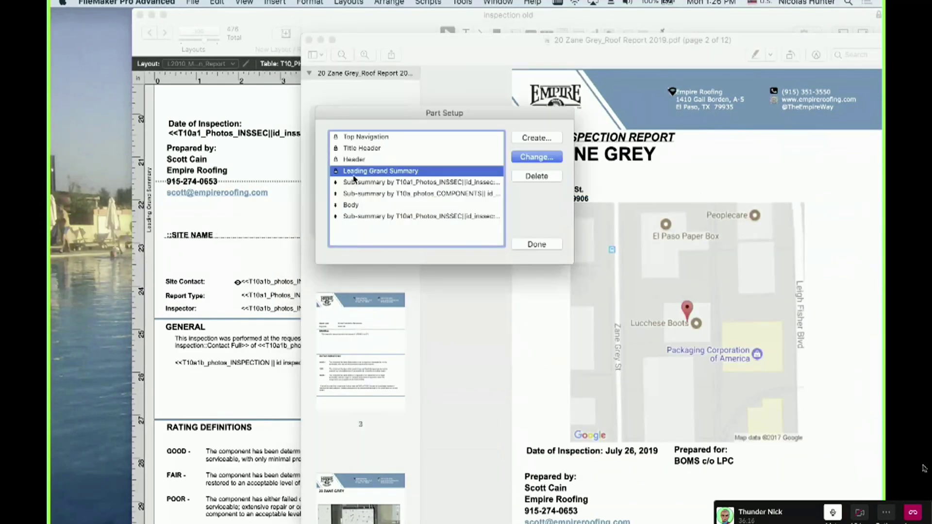
click(386, 183)
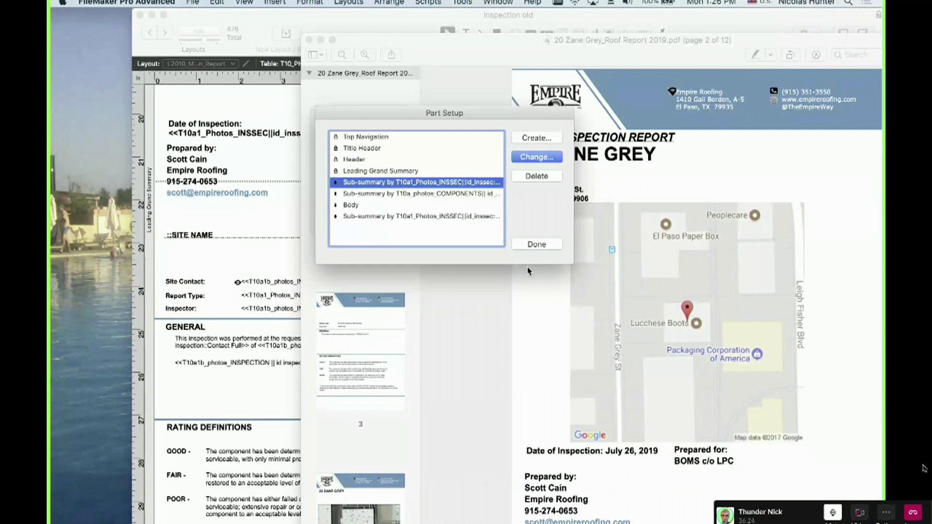
click(536, 245)
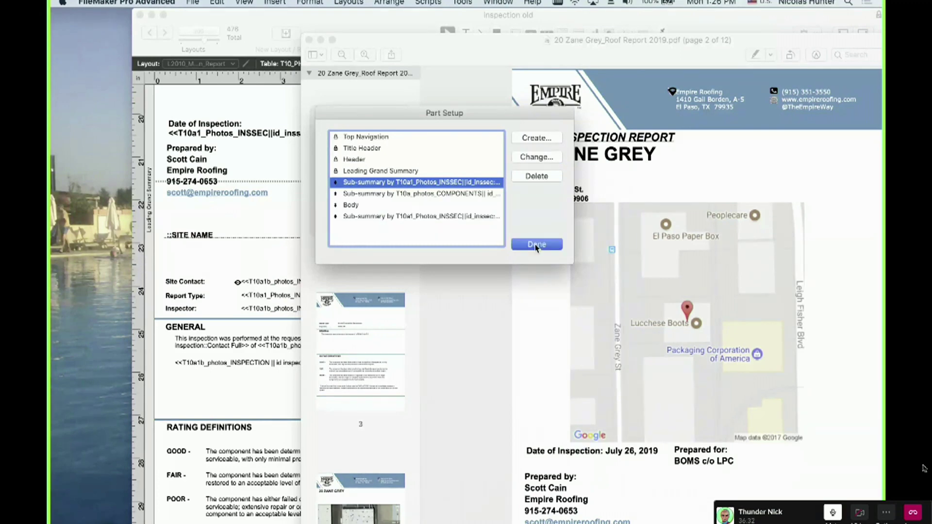
scroll(355, 287, down, 1)
Scroll the roof report PDF from page 5 to page 7 and highlight the MECHANICAL UNITS heading
scroll(355, 287, down, 1)
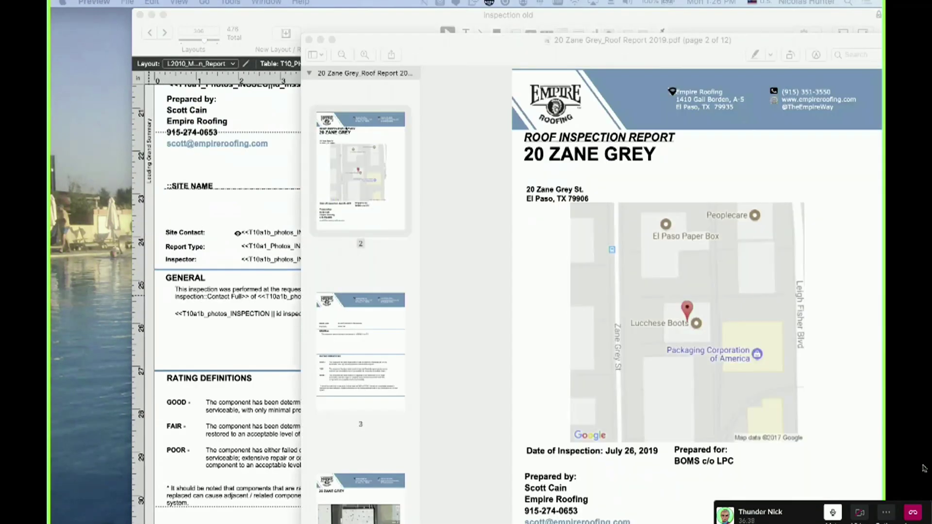
scroll(697, 291, down, 15)
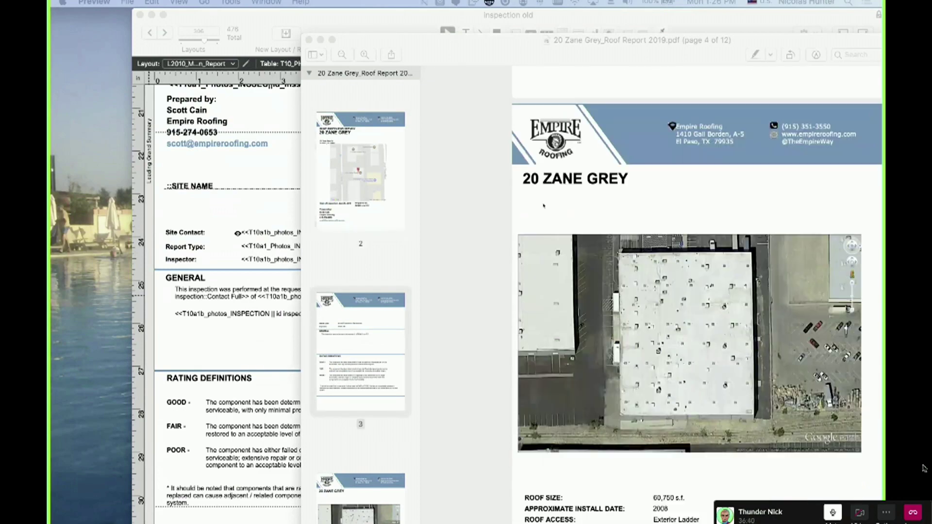
scroll(696, 292, down, 8)
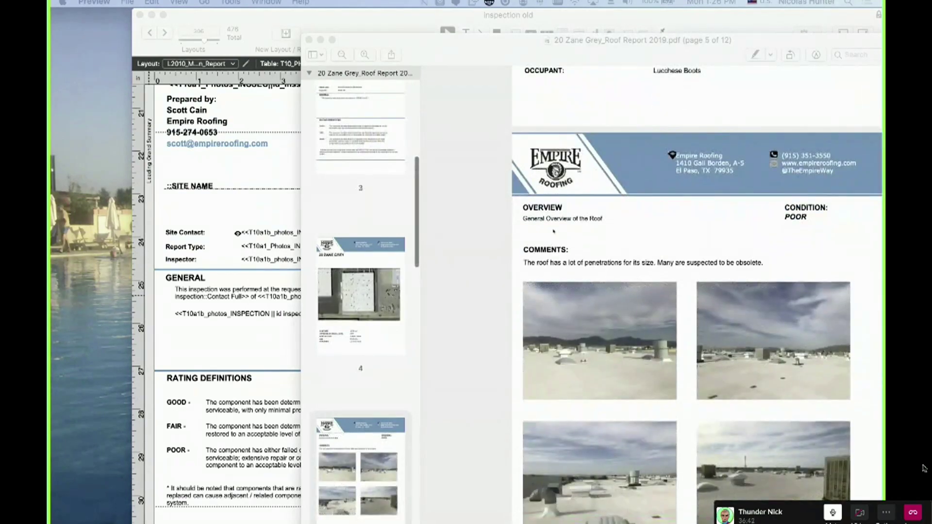
click(530, 208)
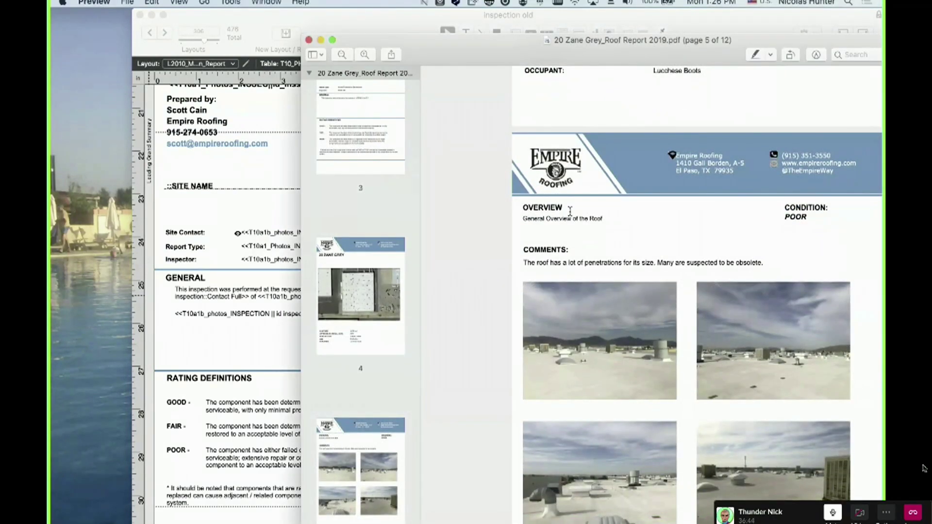
scroll(558, 301, down, 8)
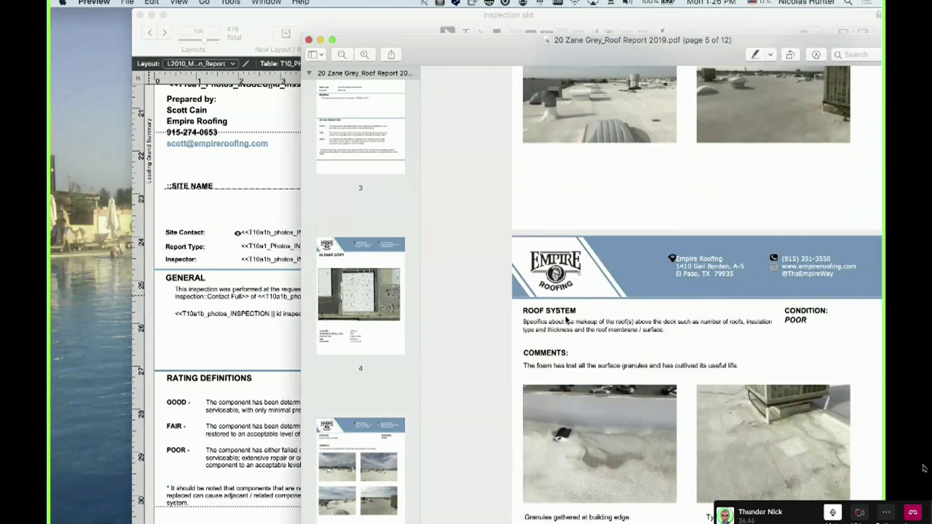
scroll(563, 321, down, 8)
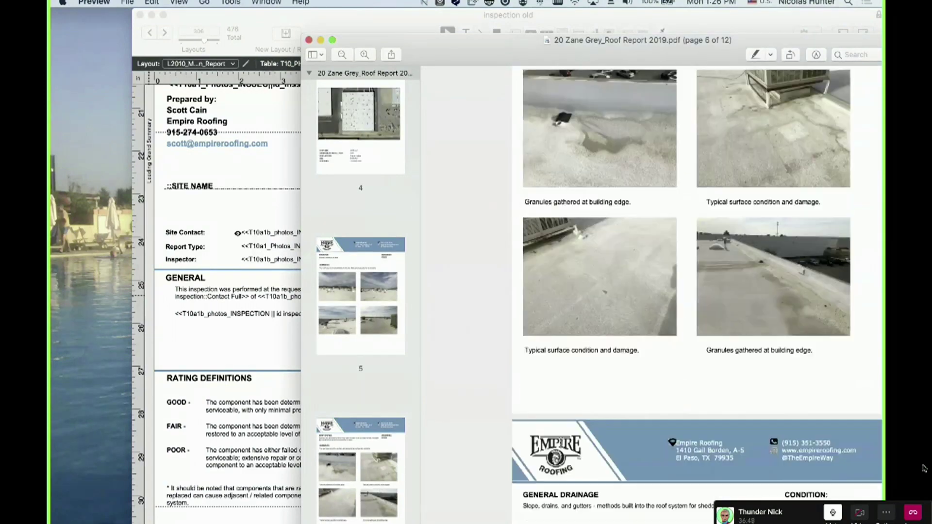
scroll(581, 418, down, 10)
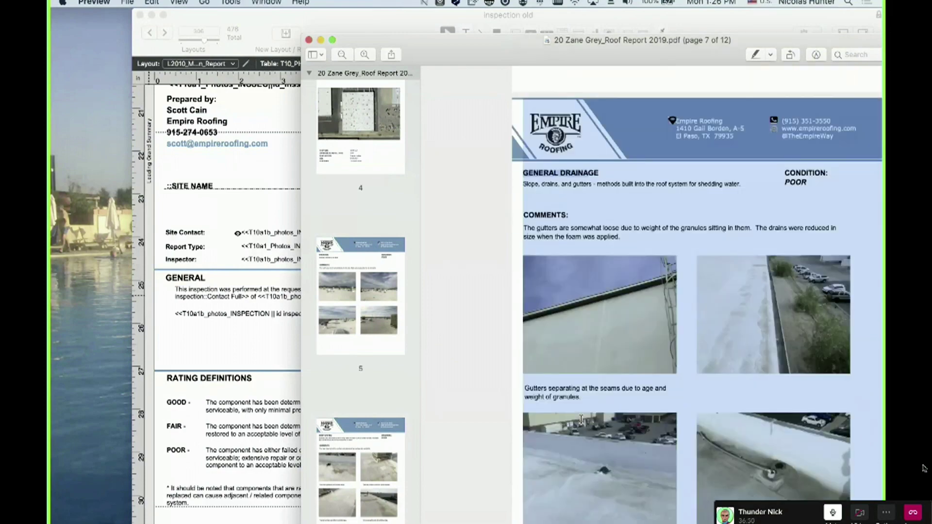
scroll(581, 419, down, 2)
drag(539, 380, 601, 385)
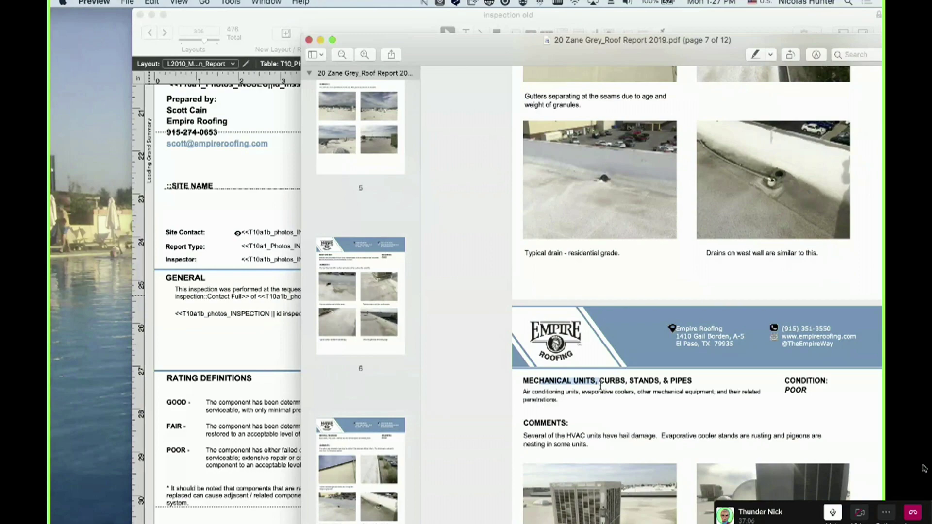
drag(574, 50, 567, 56)
Return to the inspection layout and select its components sub-summary part
click(226, 167)
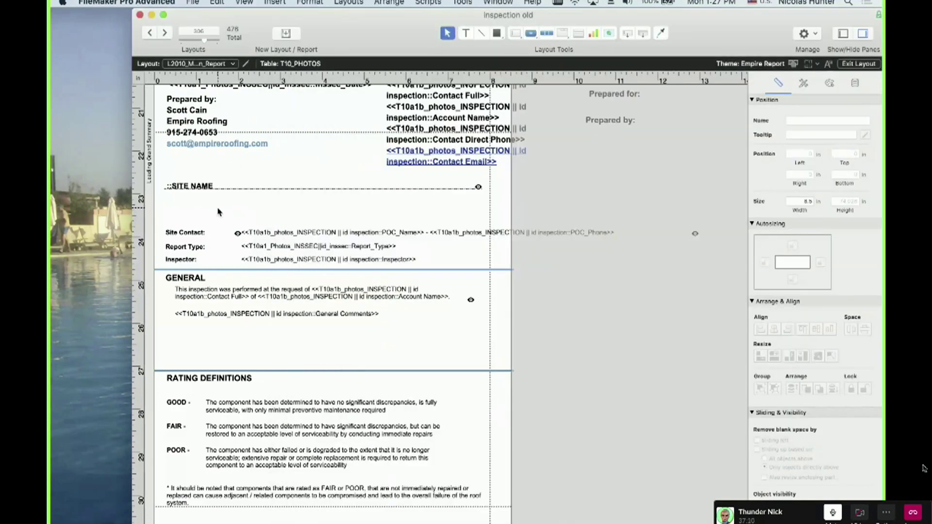
scroll(227, 256, down, 15)
scroll(226, 255, up, 1)
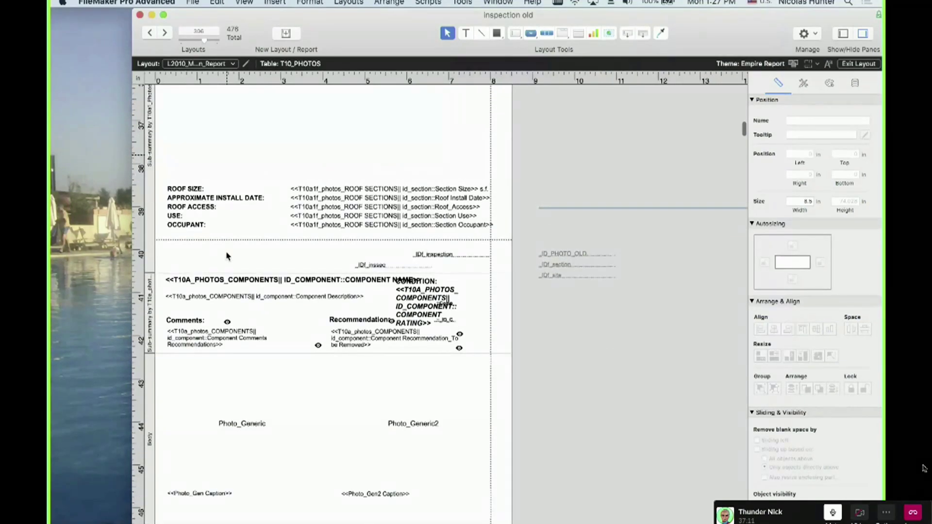
click(150, 293)
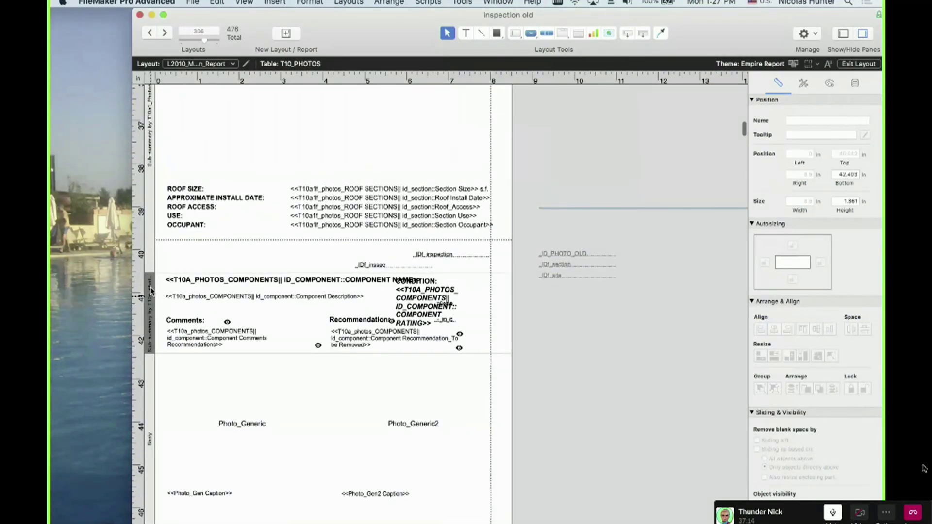
scroll(150, 291, up, 10)
Check the site and section sub-summary's Part Definition, cancelling without changes
click(150, 261)
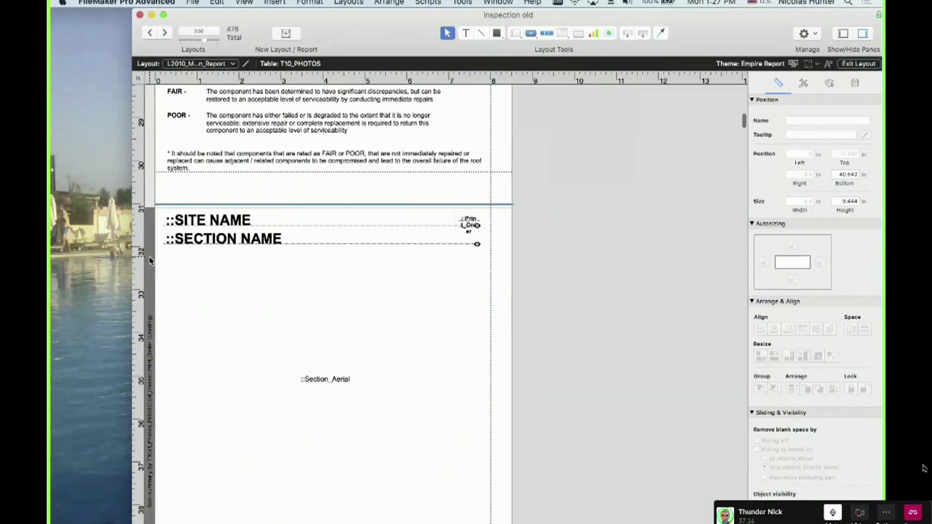
double_click(149, 276)
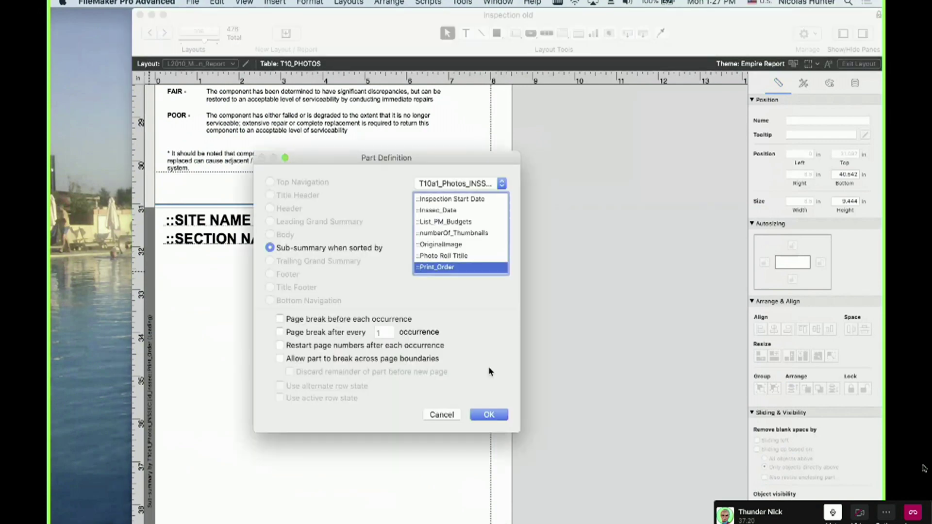
click(449, 416)
scroll(395, 286, up, 4)
scroll(395, 287, up, 3)
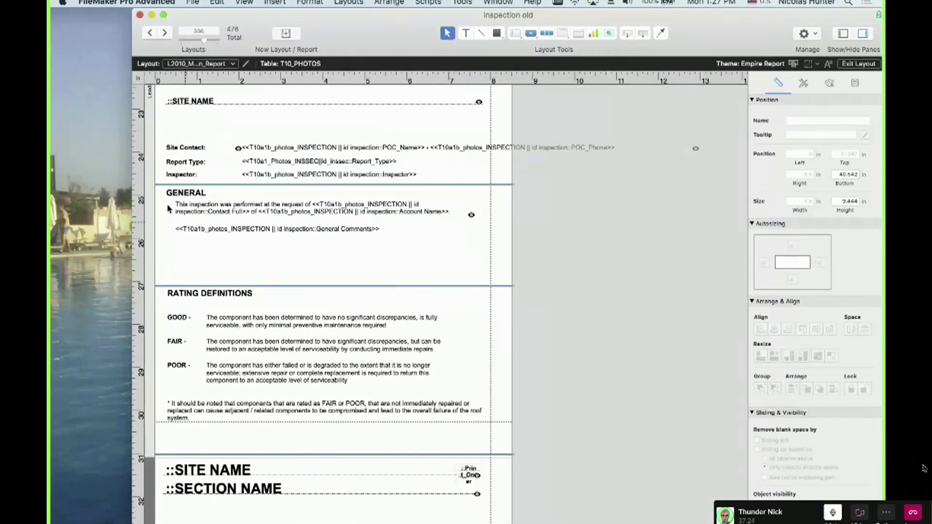
scroll(197, 263, down, 15)
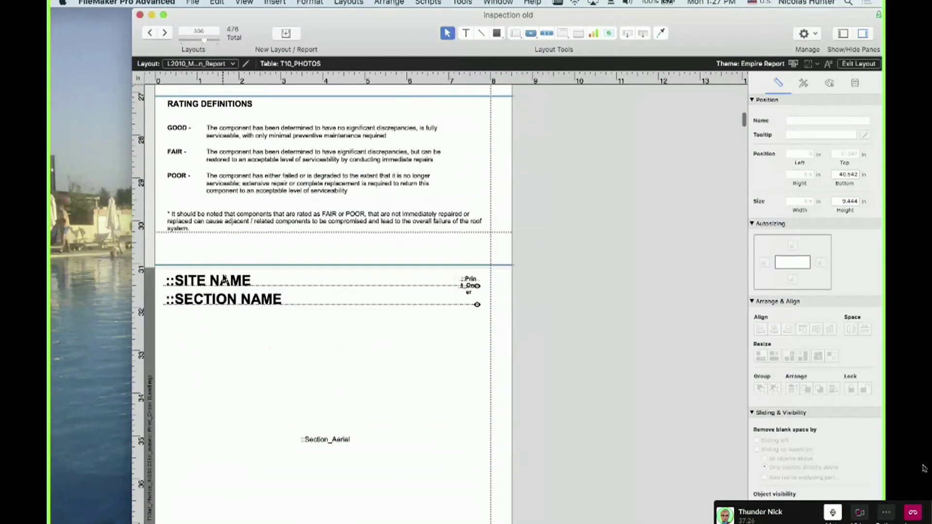
scroll(245, 305, down, 5)
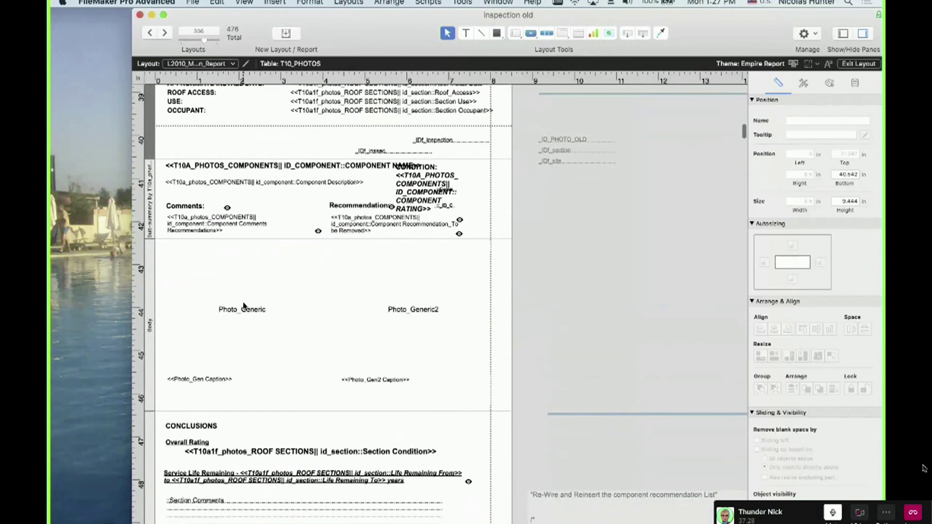
scroll(244, 306, down, 3)
Review the Recommendations portal and Repair Pricing sub-summary, then bring the serrano work order window over
click(229, 312)
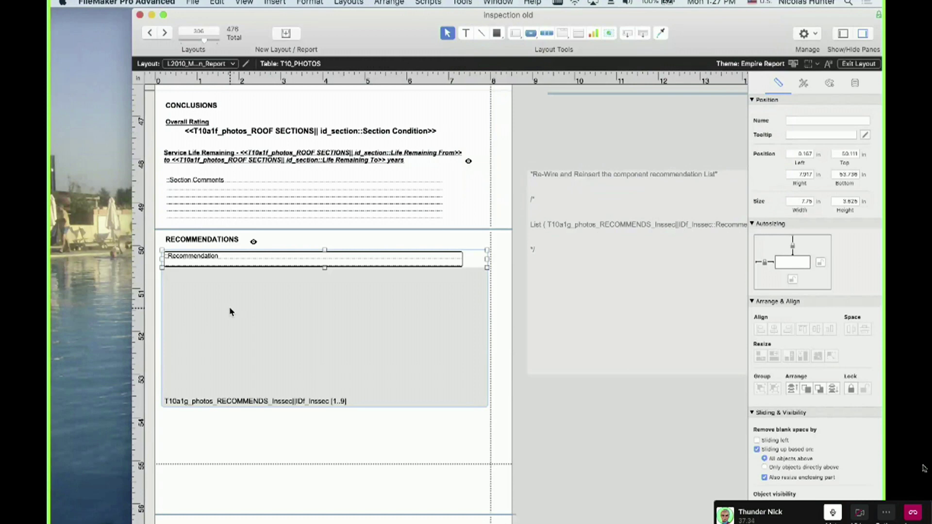
scroll(231, 313, down, 5)
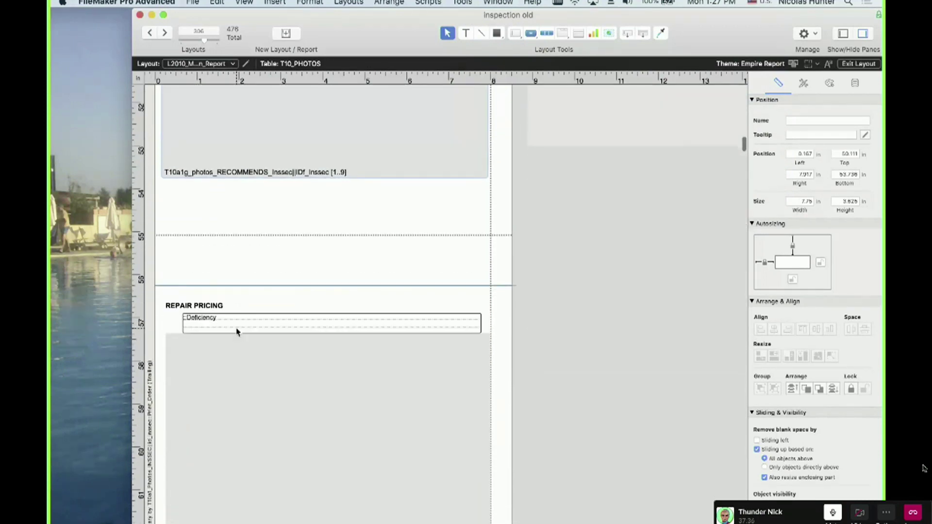
scroll(236, 331, down, 3)
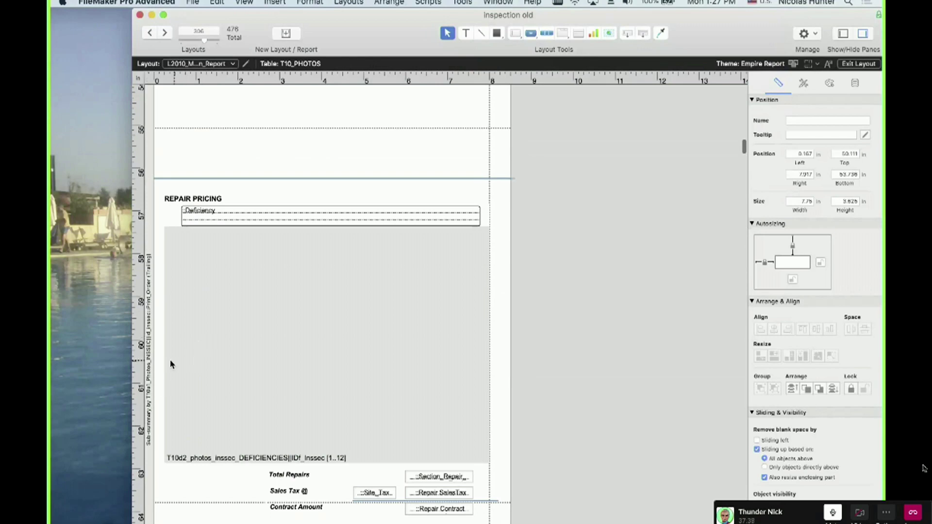
click(147, 360)
scroll(150, 359, down, 3)
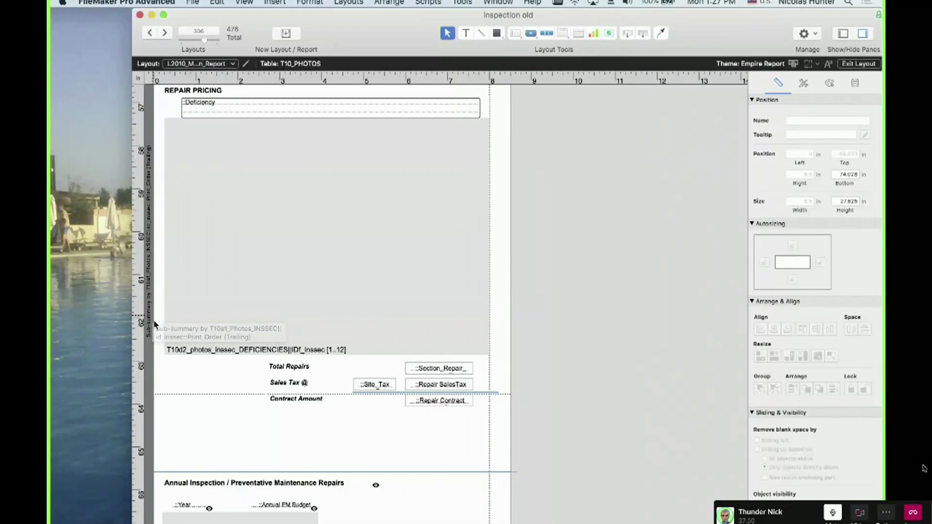
scroll(153, 323, down, 5)
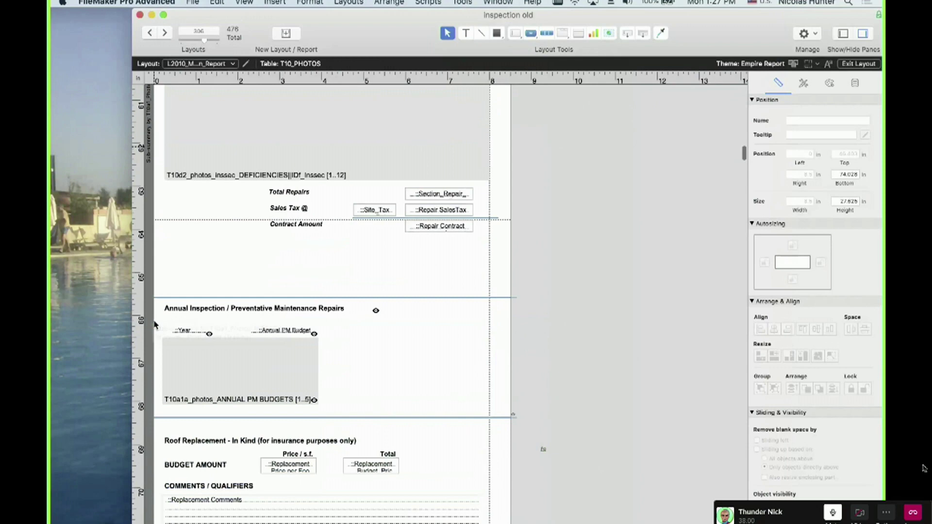
scroll(154, 324, up, 12)
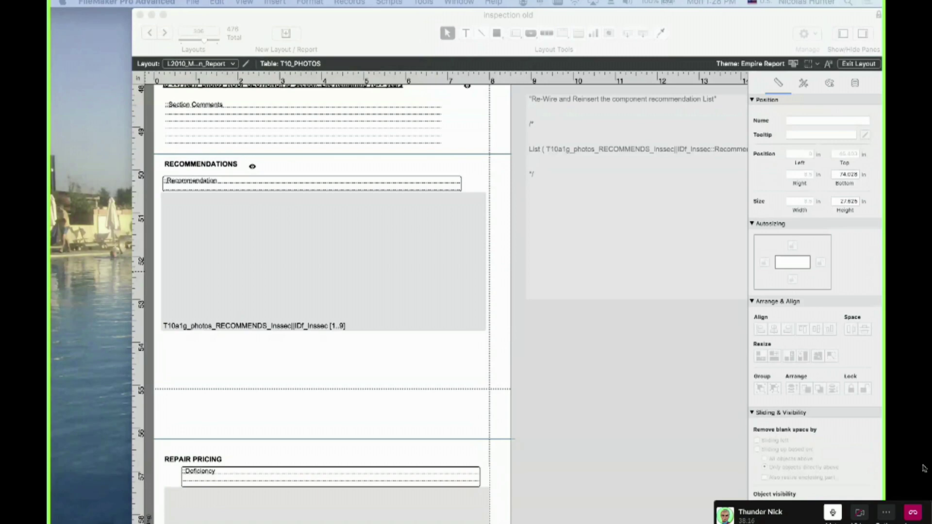
drag(50, 37, 529, 5)
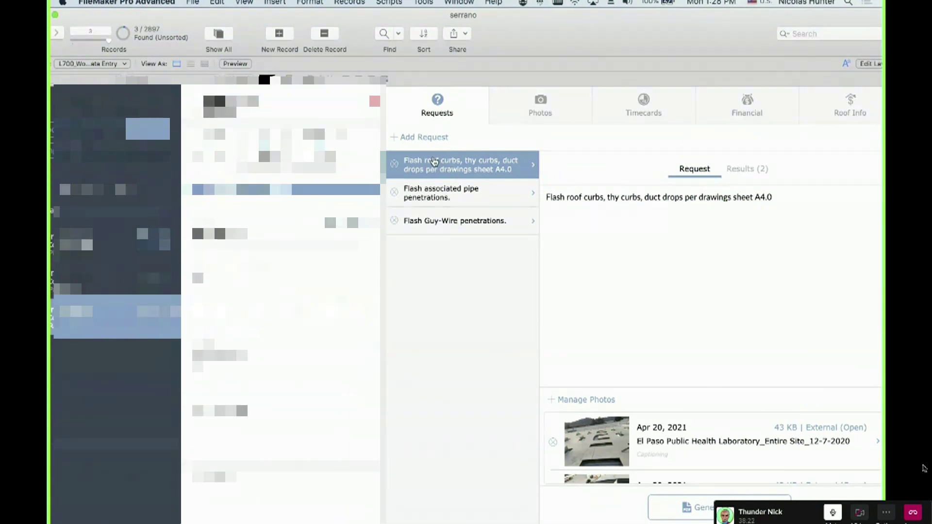
Browse the pipe penetrations, Guy-Wire and roof curbs requests, hiding the status toolbar and enlarging the window
click(432, 184)
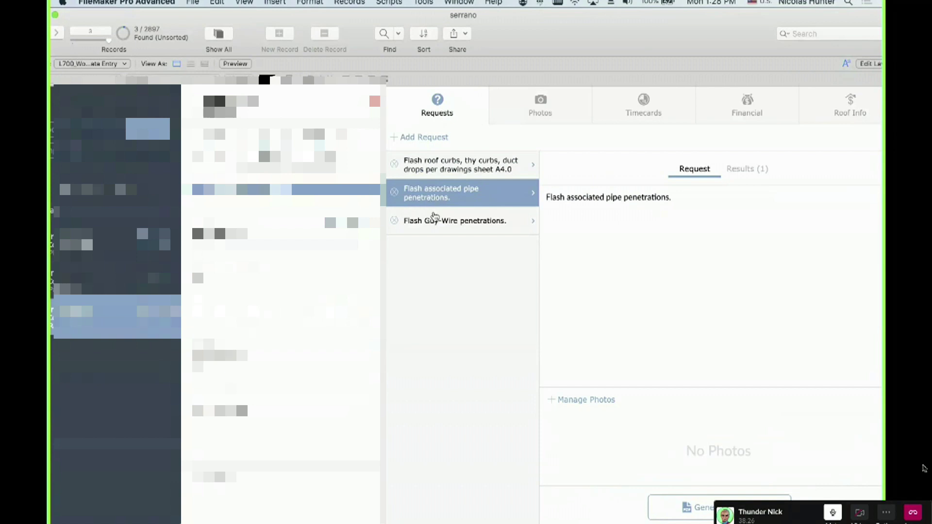
click(435, 217)
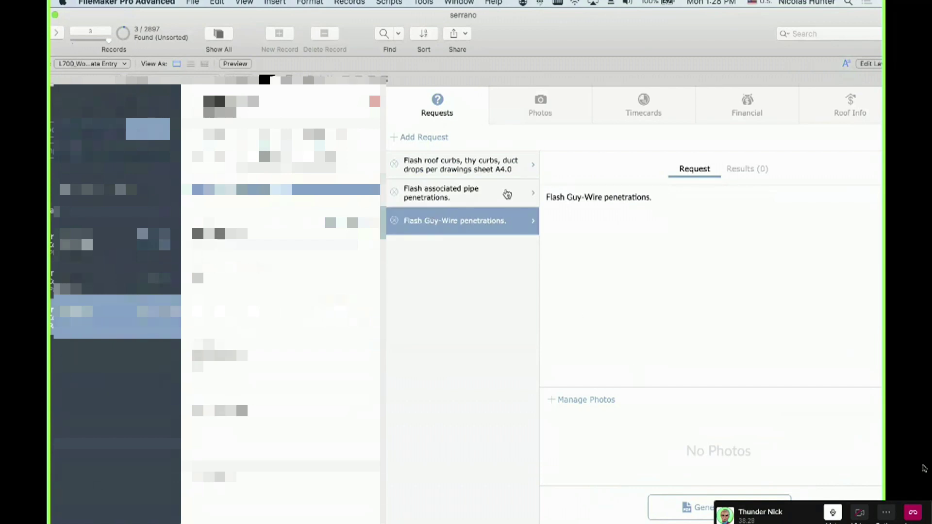
click(505, 193)
click(494, 165)
scroll(635, 424, down, 2)
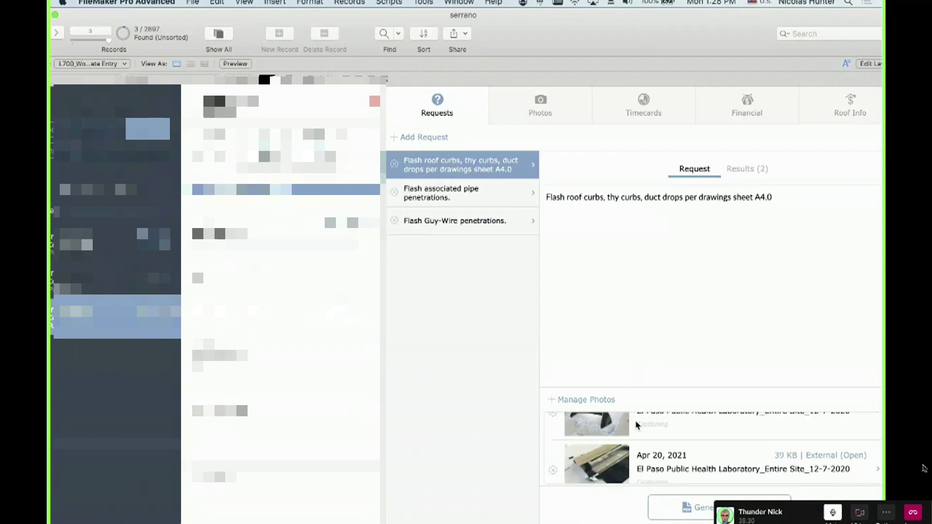
scroll(630, 446, up, 2)
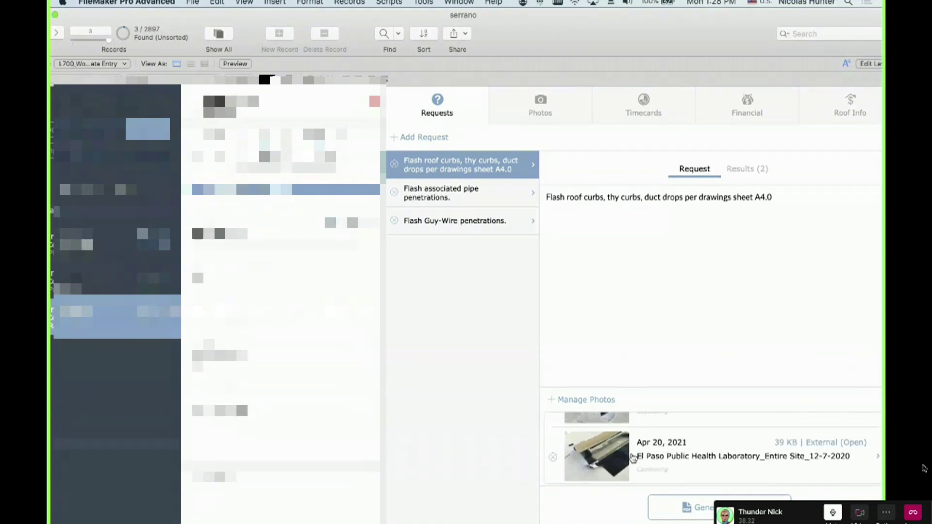
key(super+alt+s)
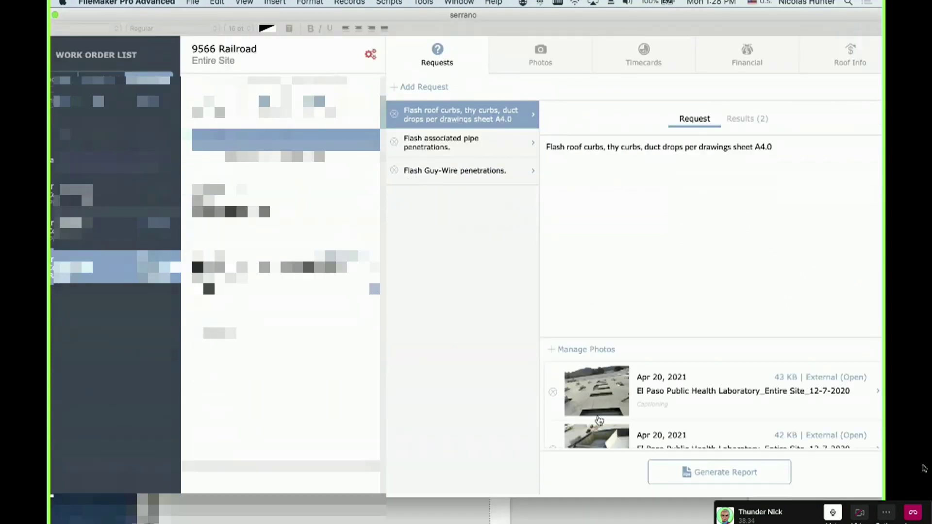
drag(587, 495, 587, 505)
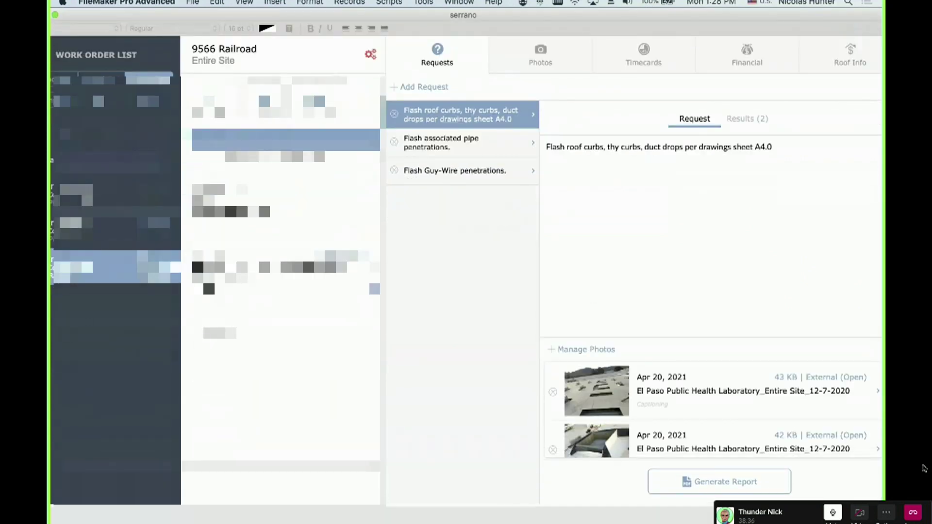
scroll(602, 384, down, 2)
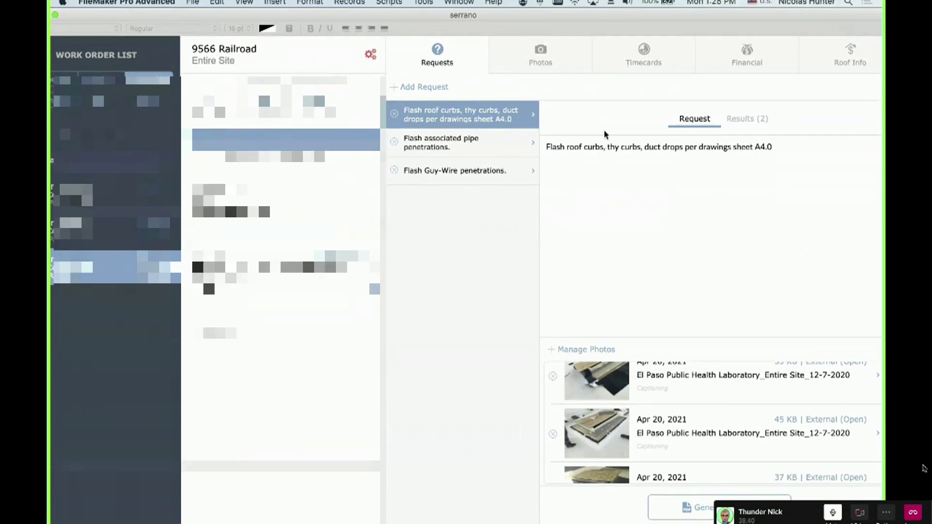
Review the roof curbs results, including the 12/4/2020 Flashed 20 Thy Curbs result, and its description
click(744, 125)
click(670, 163)
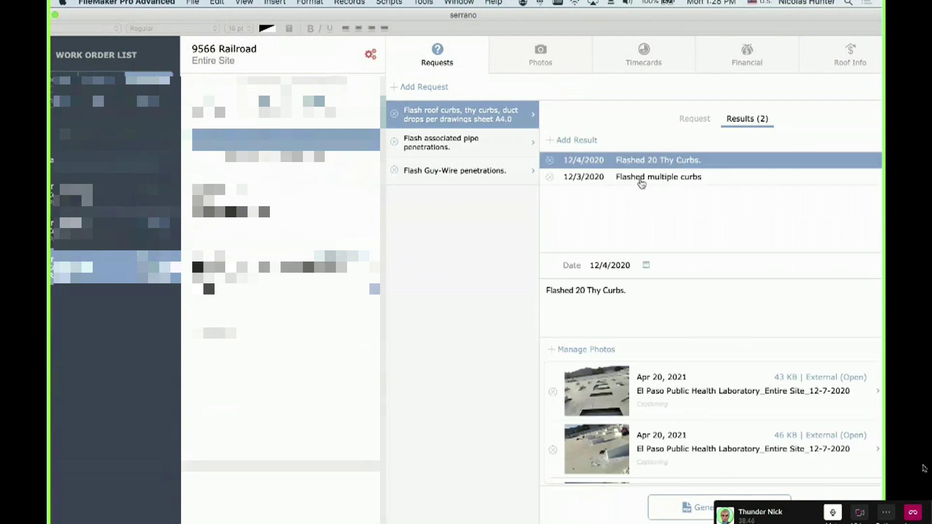
click(640, 179)
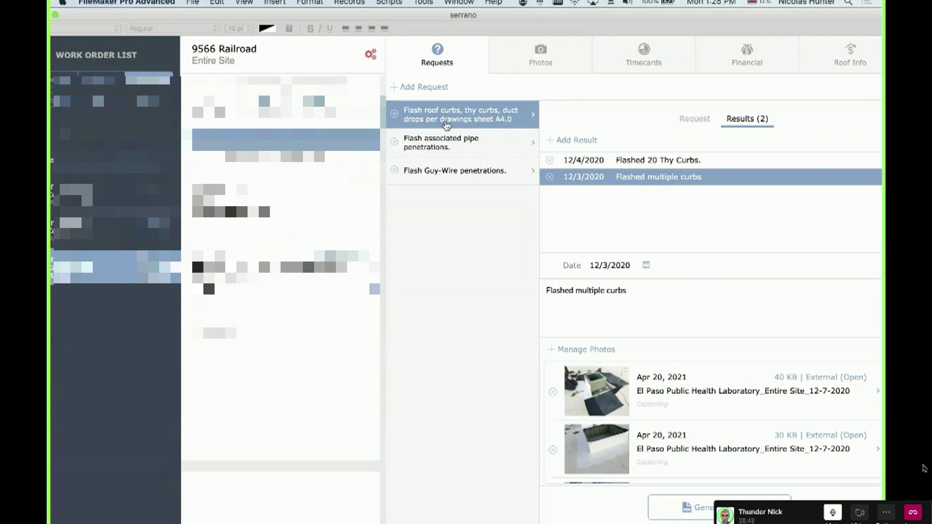
click(699, 119)
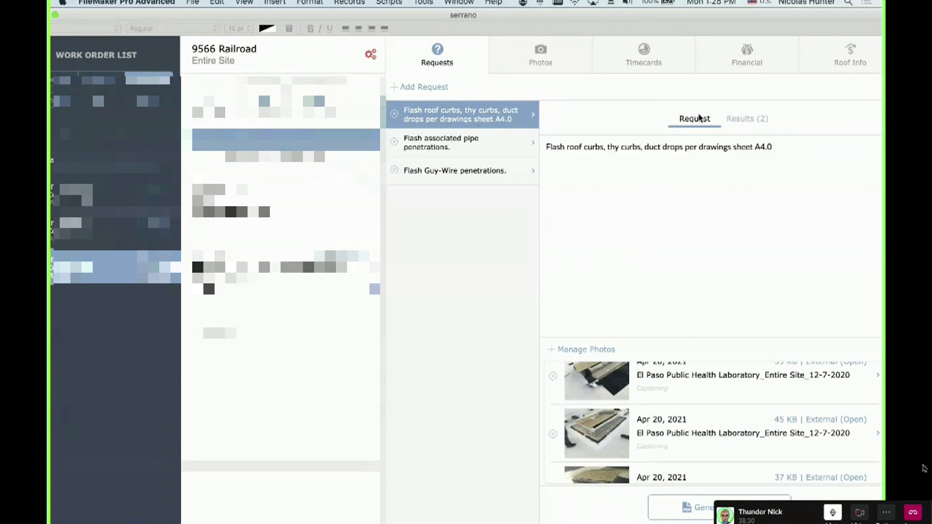
click(740, 118)
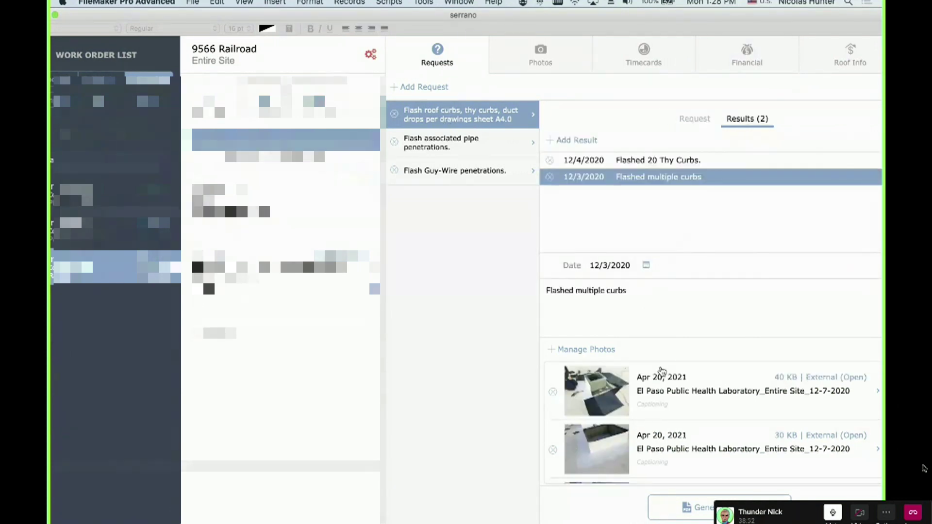
click(640, 163)
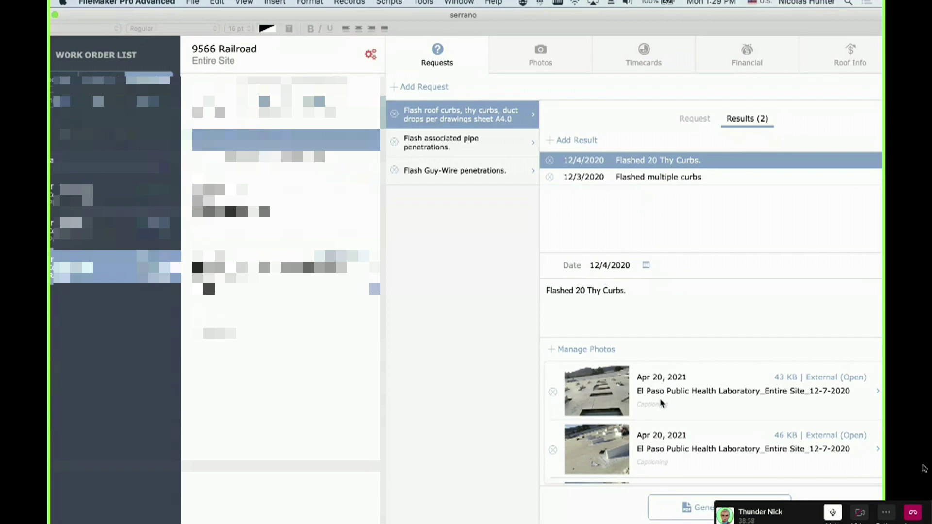
scroll(661, 402, down, 1)
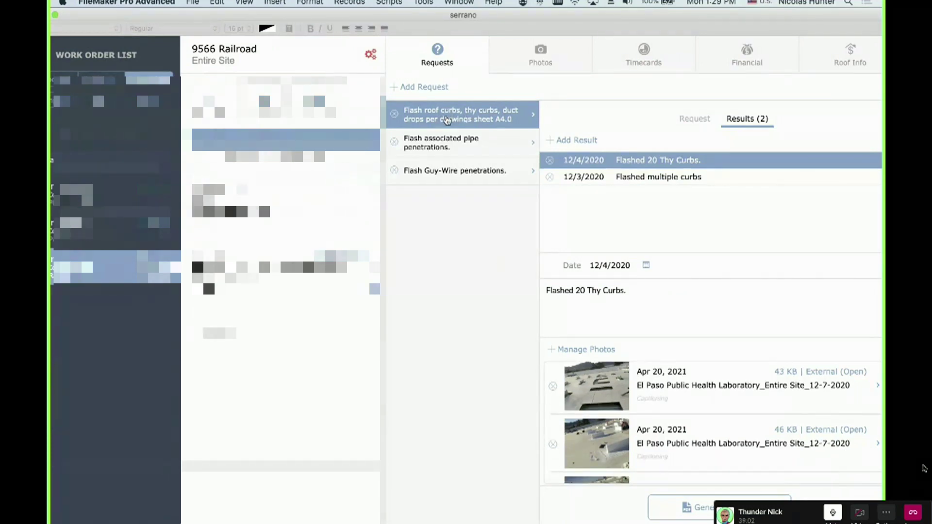
click(695, 121)
triple_click(634, 146)
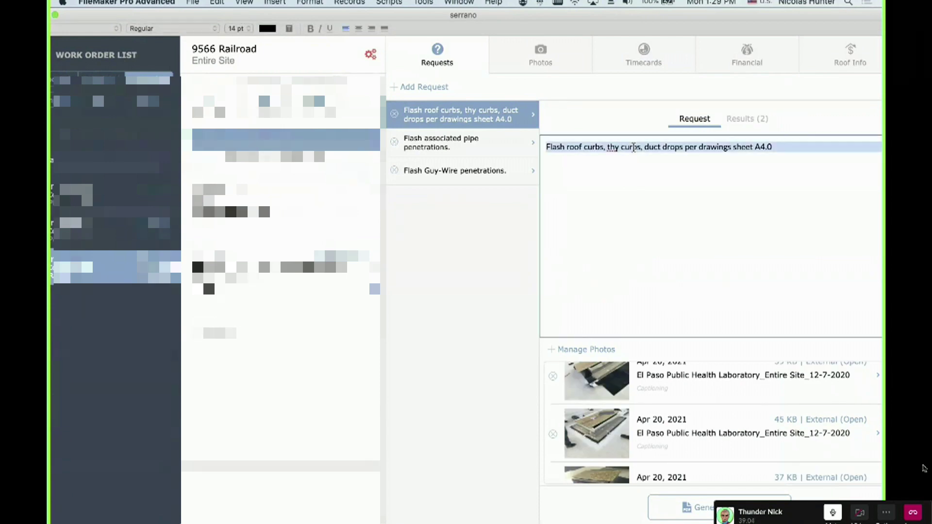
click(488, 121)
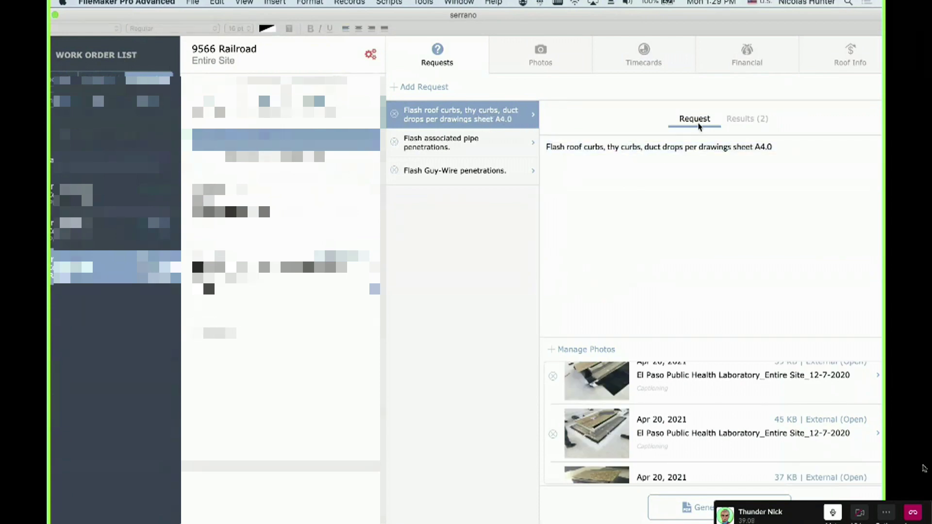
click(747, 124)
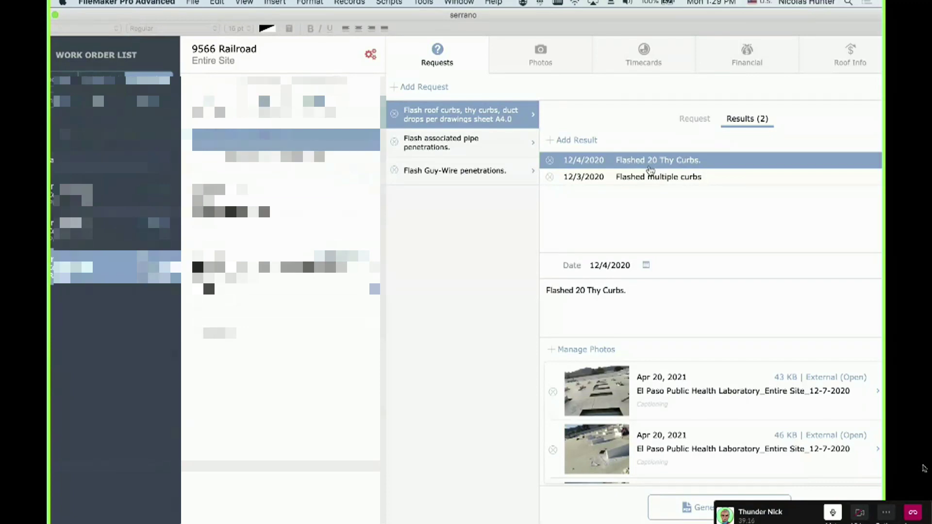
Show the Flash associated pipe penetrations request's 12/15/2020 pipe boots result with its photos
click(505, 146)
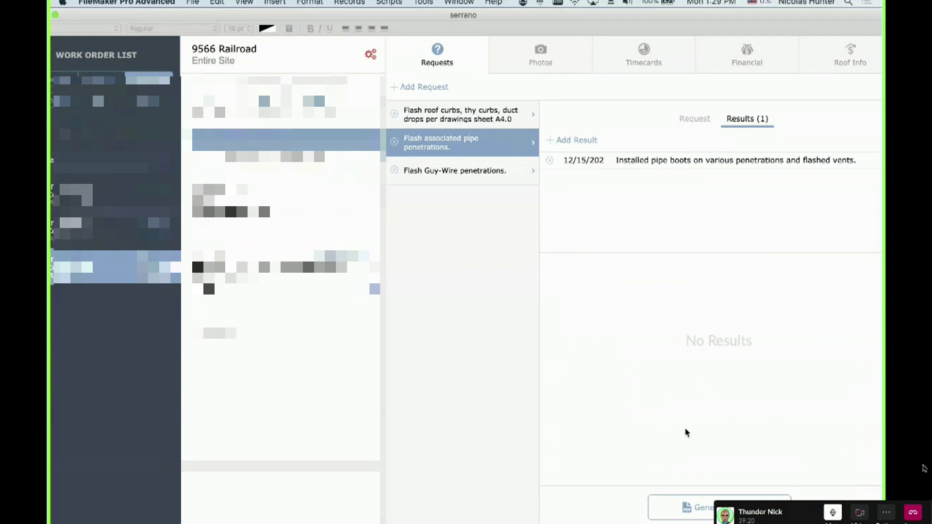
click(687, 161)
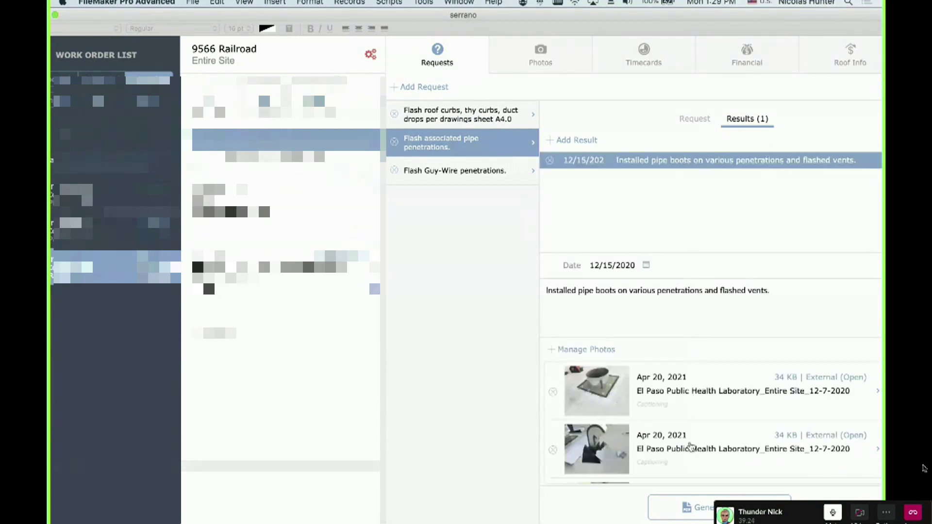
click(698, 121)
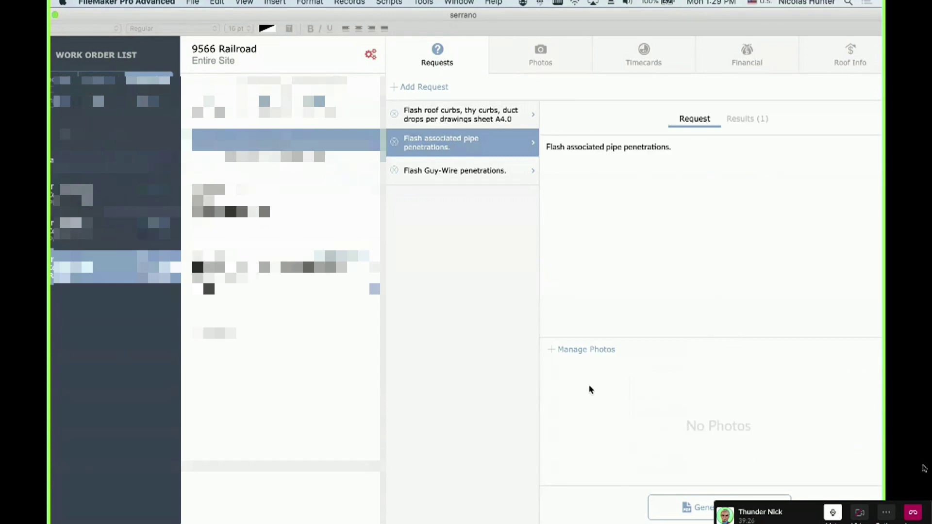
click(749, 120)
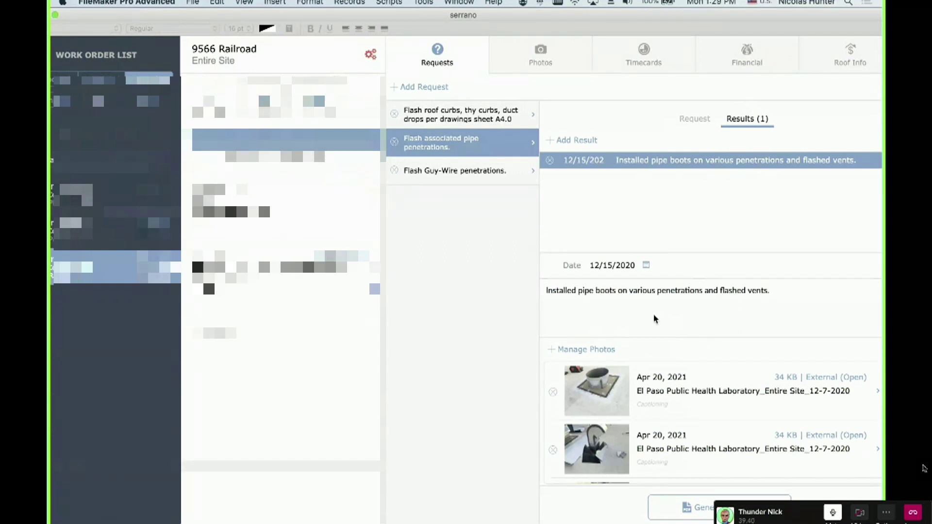
drag(608, 15, 620, 15)
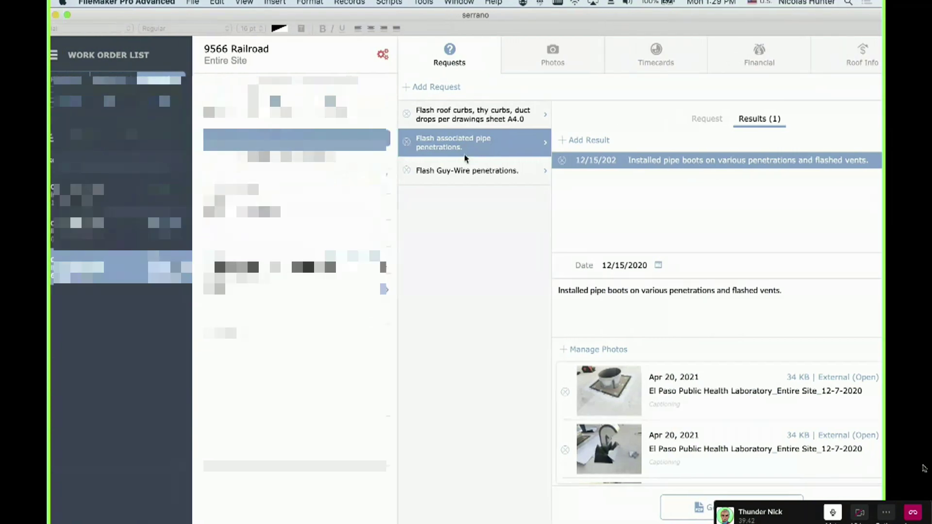
key(ctrl+Left)
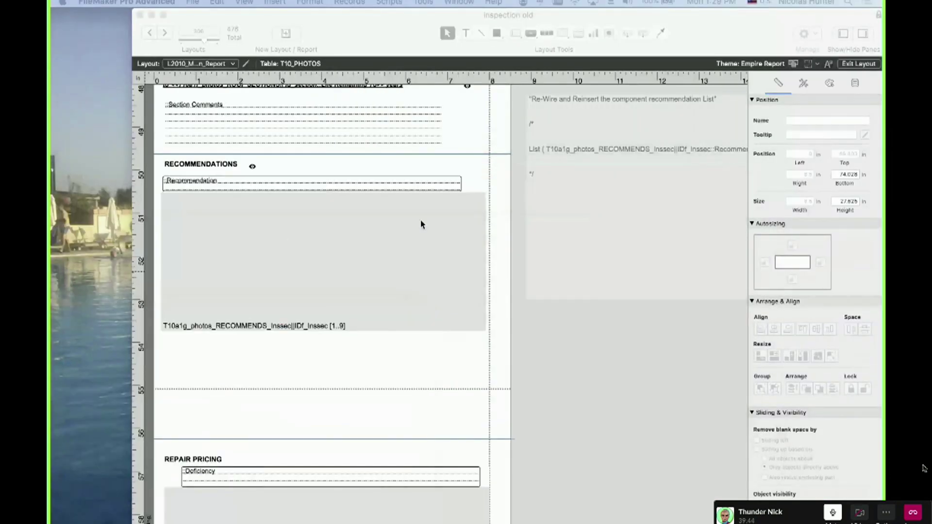
Select the Photo_Generic and Photo_Generic2 fields, then shorten the layout's Body part
scroll(422, 223, up, 10)
scroll(381, 291, up, 2)
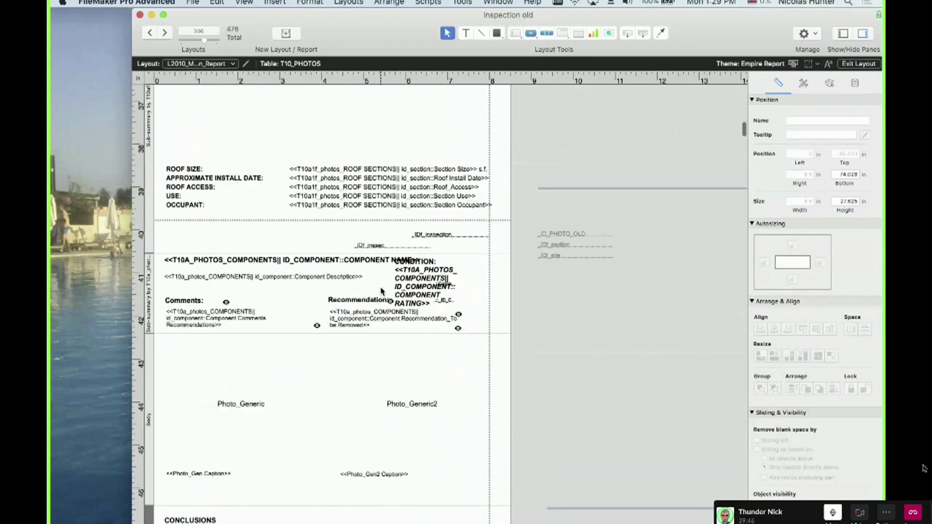
click(203, 414)
click(361, 409)
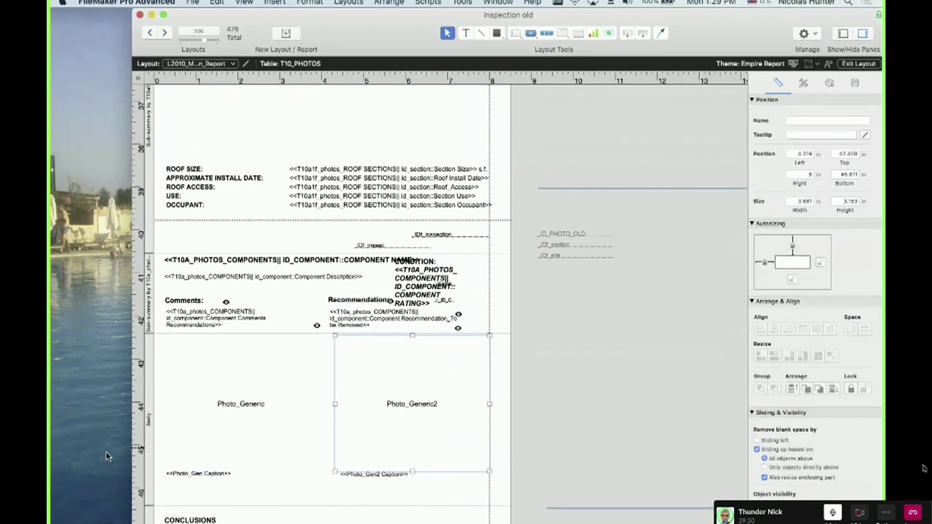
click(149, 440)
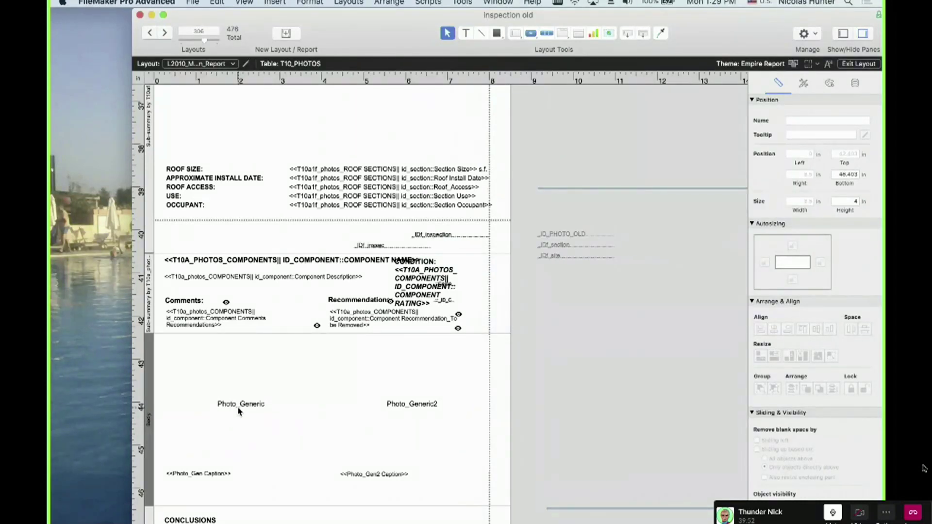
click(237, 410)
shift+click(409, 418)
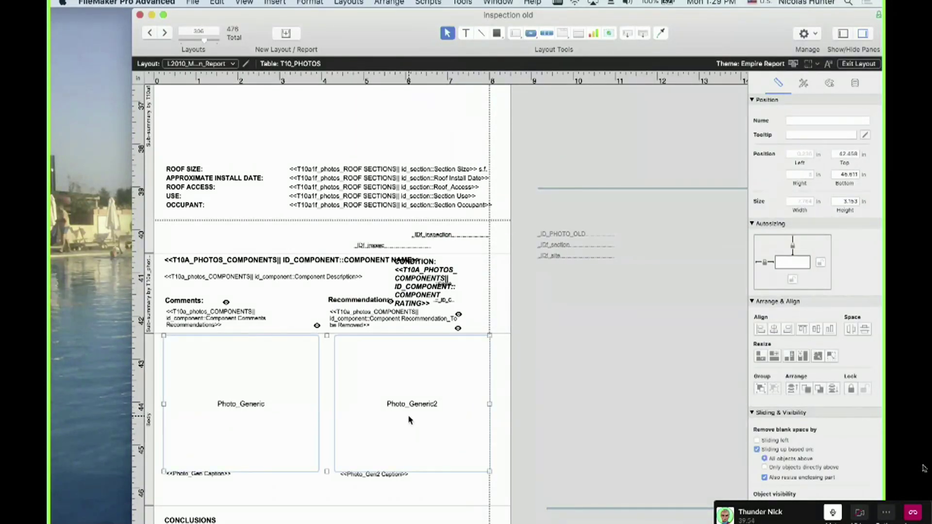
click(148, 398)
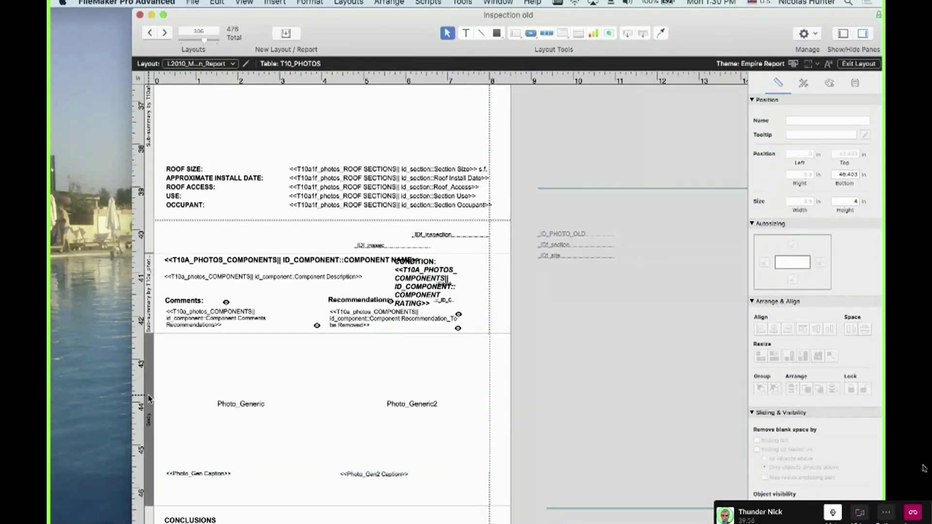
drag(148, 395, 148, 369)
key(super+Tab)
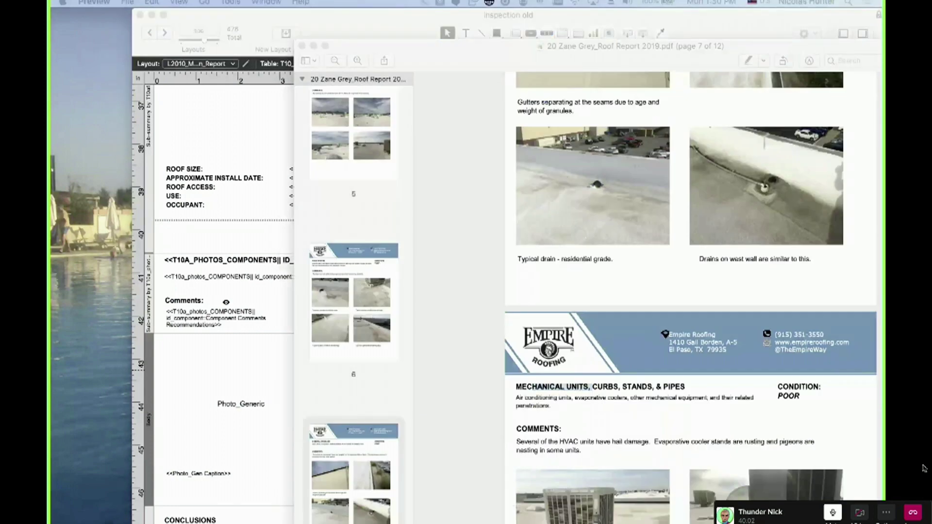
scroll(690, 291, up, 10)
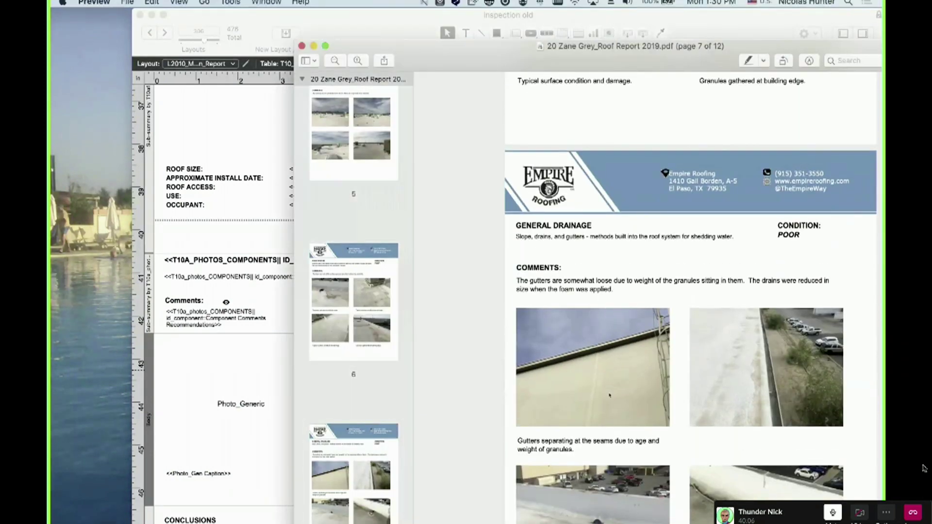
scroll(609, 396, down, 3)
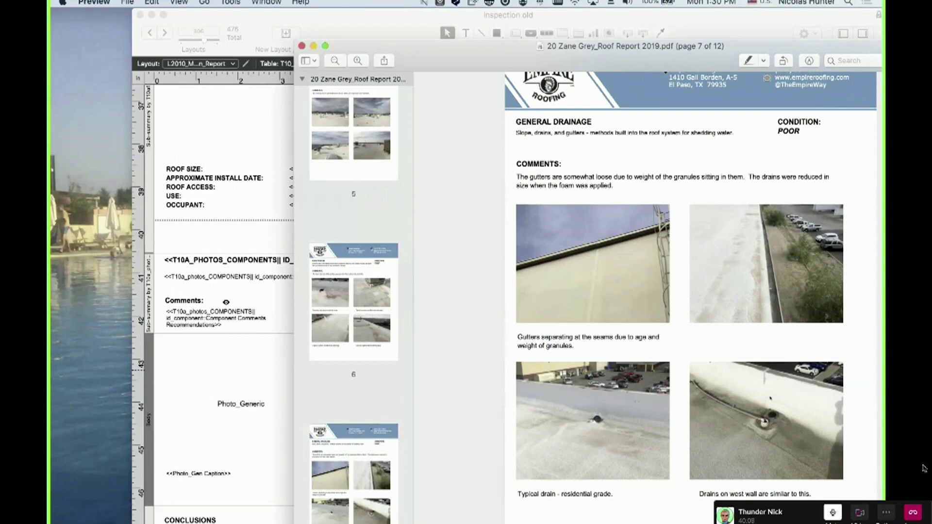
scroll(758, 392, down, 9)
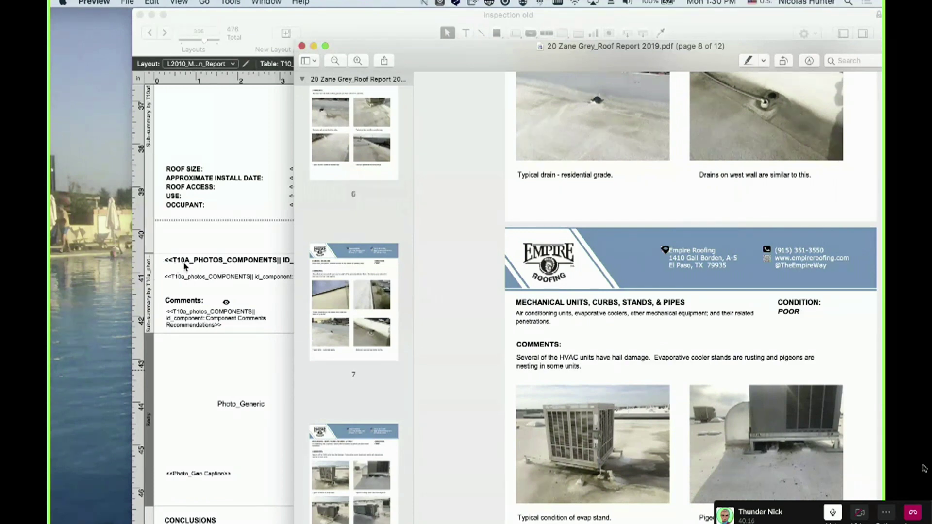
drag(518, 302, 648, 303)
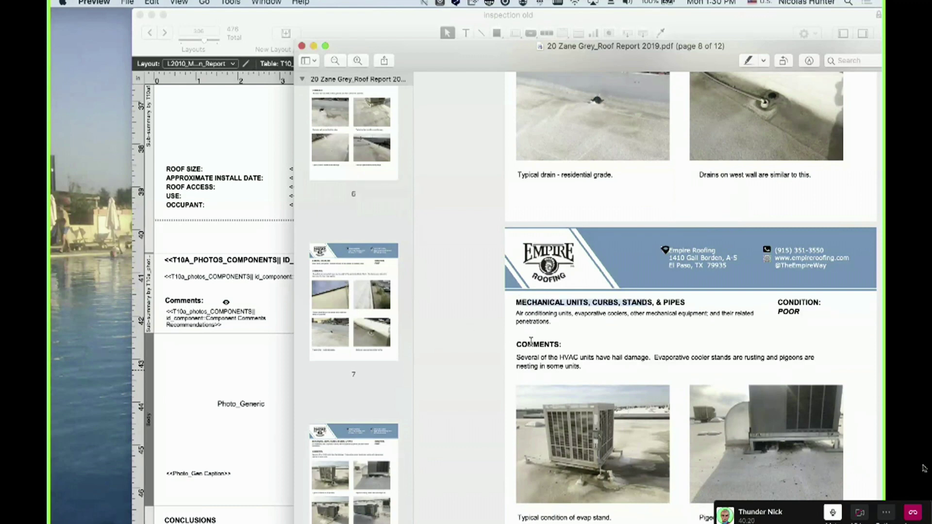
scroll(196, 380, down, 1)
scroll(196, 380, down, 3)
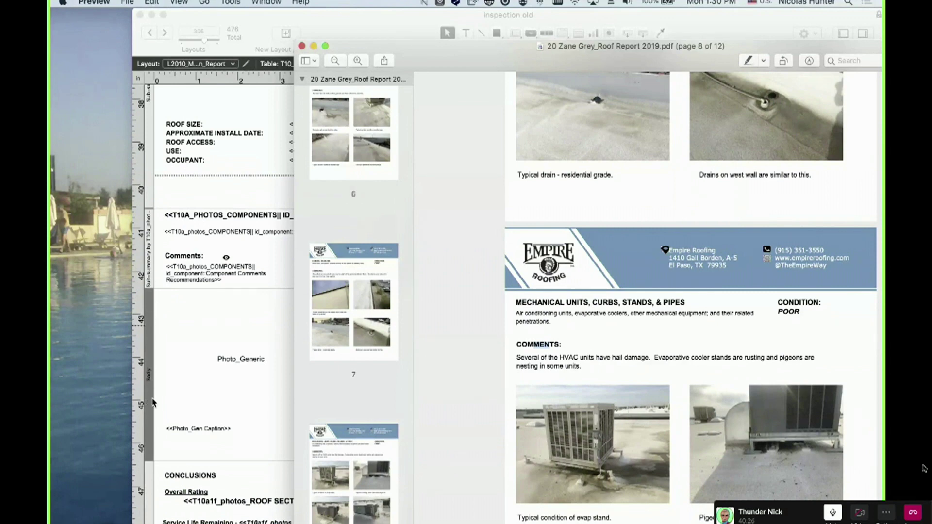
scroll(530, 359, down, 5)
click(746, 396)
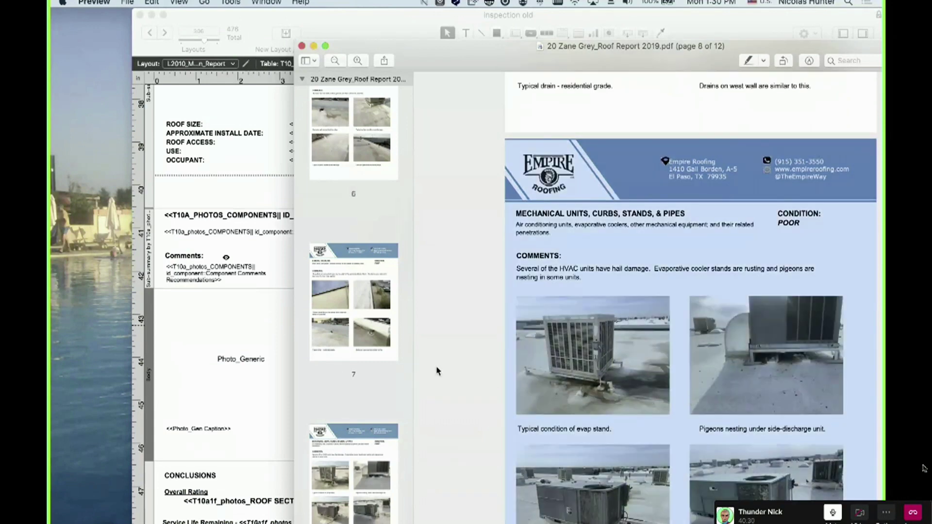
drag(474, 52, 494, 67)
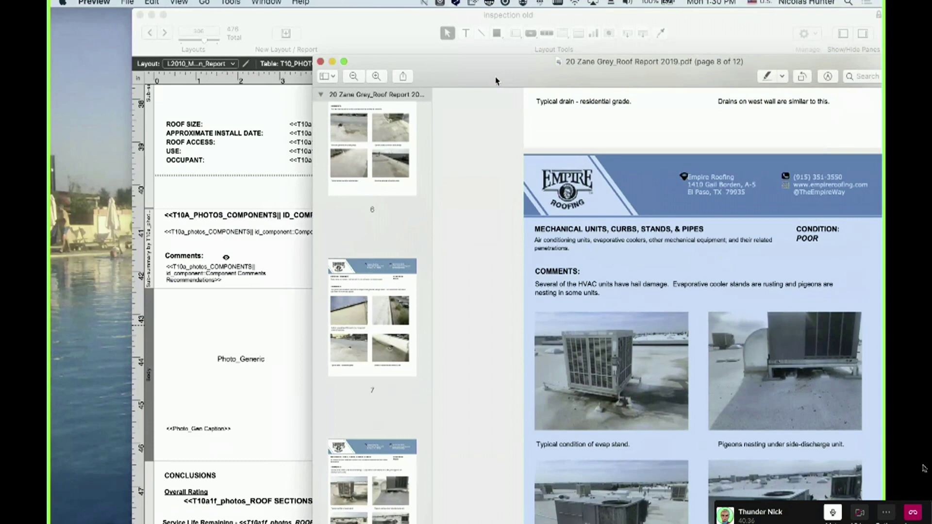
key(super+w)
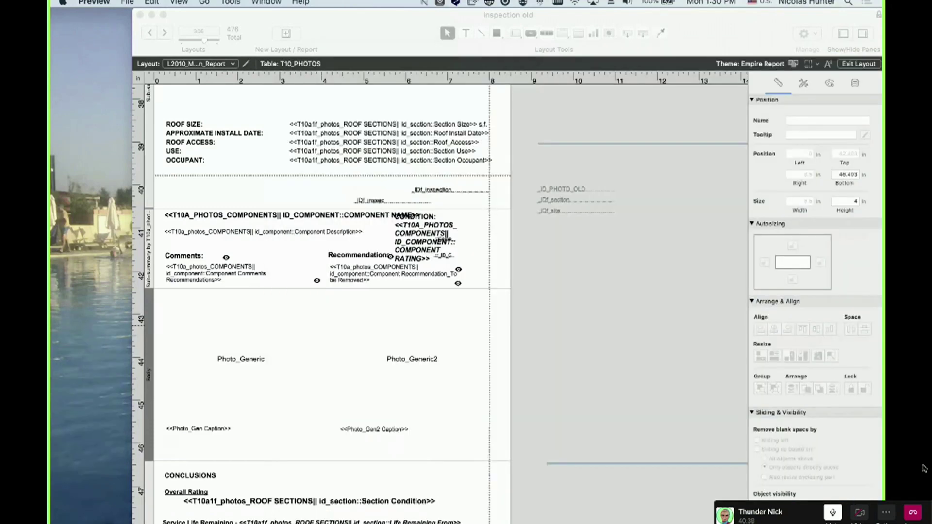
Scroll the layout up to the cover section and open the Manage Database relationships graph
scroll(334, 286, up, 10)
scroll(335, 286, up, 10)
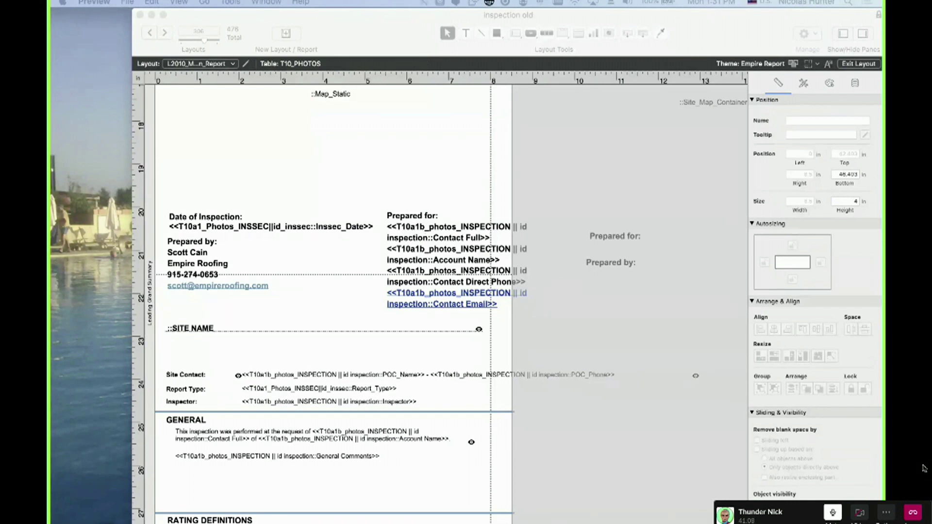
click(302, 346)
key(super+shift+d)
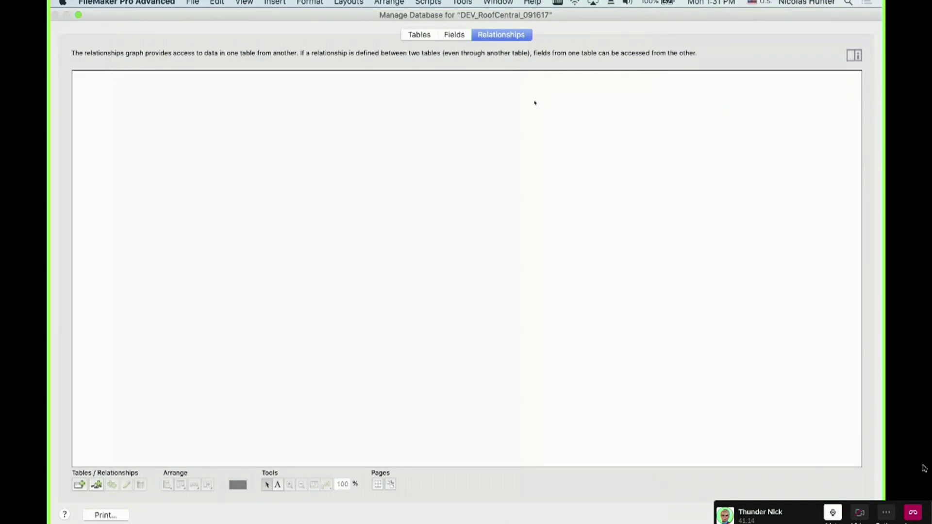
Pan the relationships graph around the T10 tables and zoom it out to 50%
text(t10)
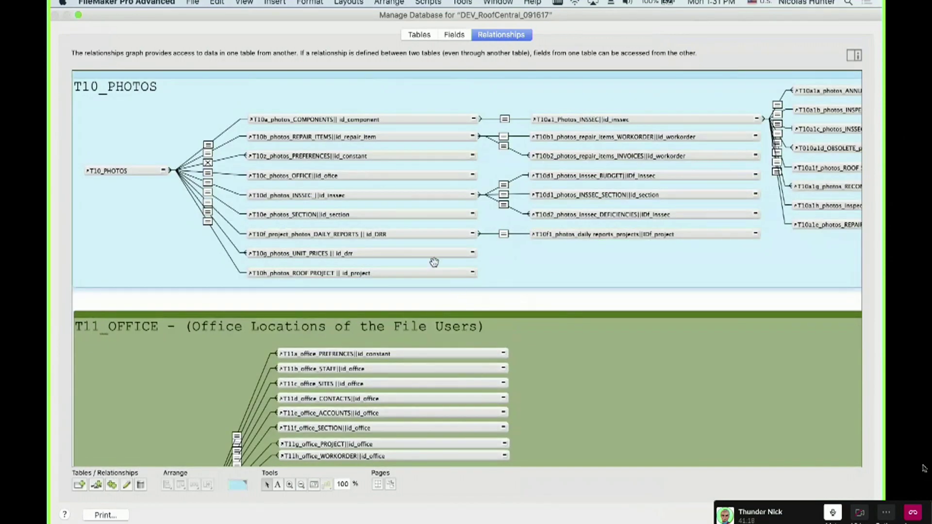
scroll(496, 270, right, 5)
scroll(496, 270, up, 1)
scroll(496, 271, right, 10)
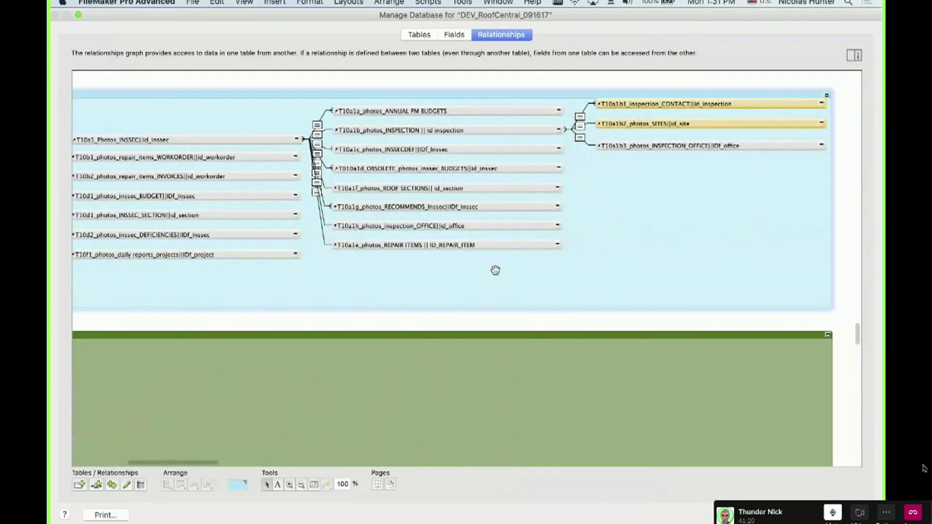
scroll(496, 270, right, 2)
scroll(496, 270, left, 6)
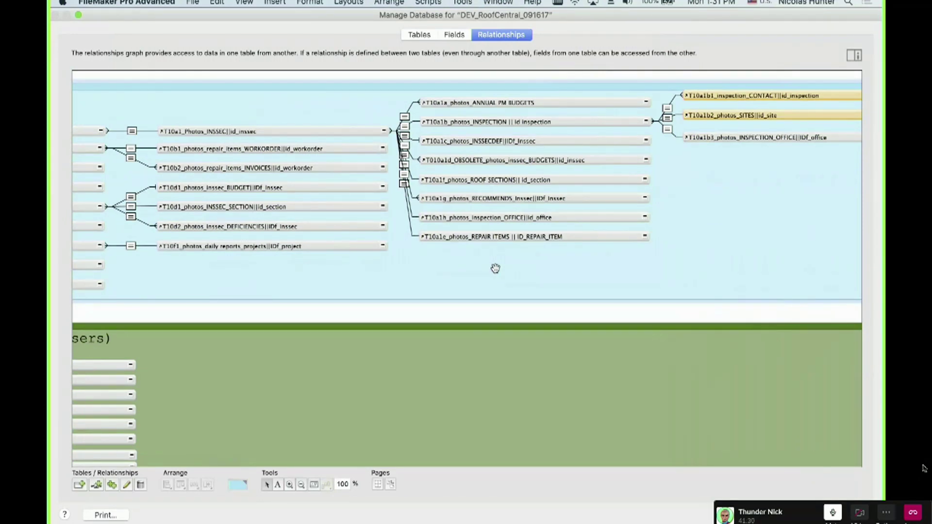
scroll(495, 269, left, 10)
scroll(495, 268, up, 2)
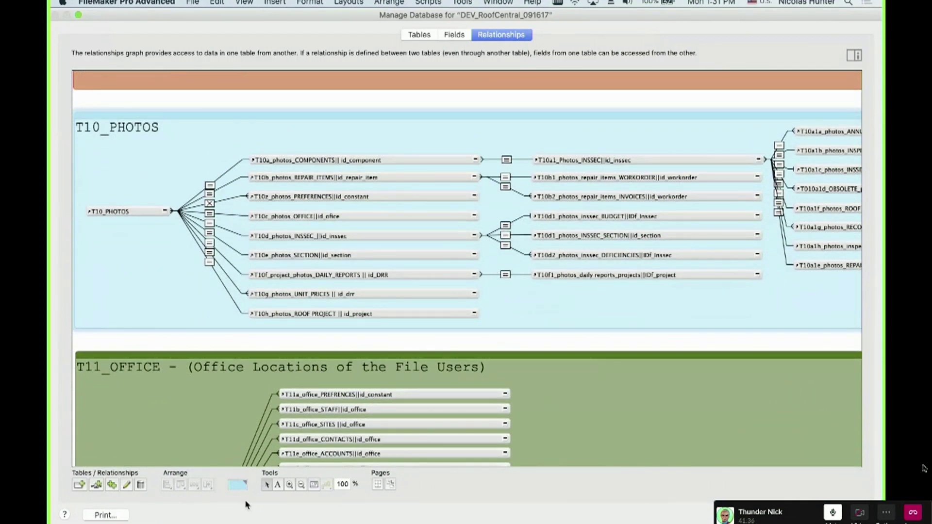
click(301, 484)
click(354, 329)
click(354, 330)
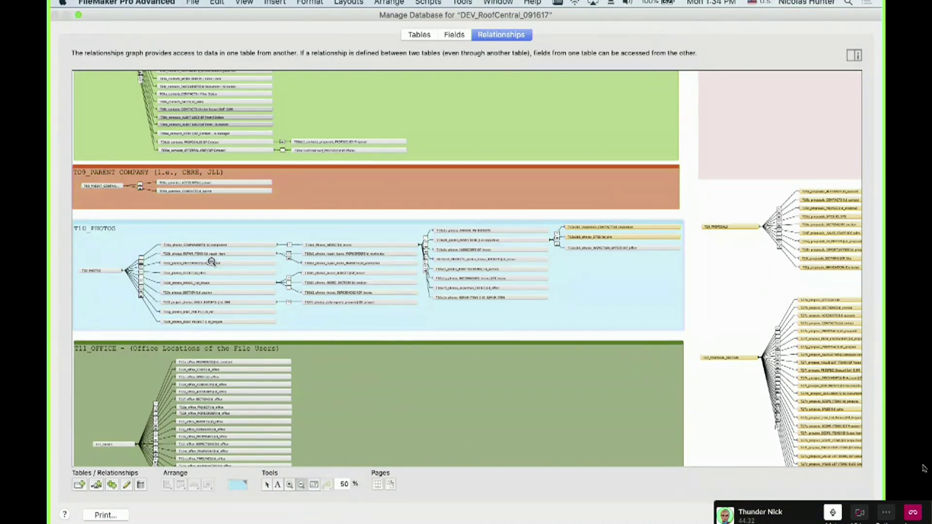
Close Manage Database with OK and scroll down the Inspection old layout
click(839, 515)
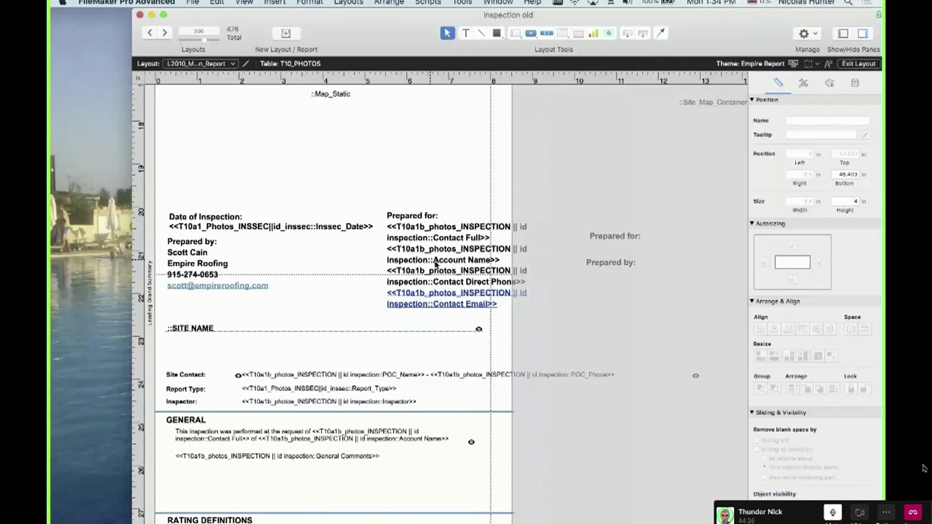
scroll(299, 381, down, 5)
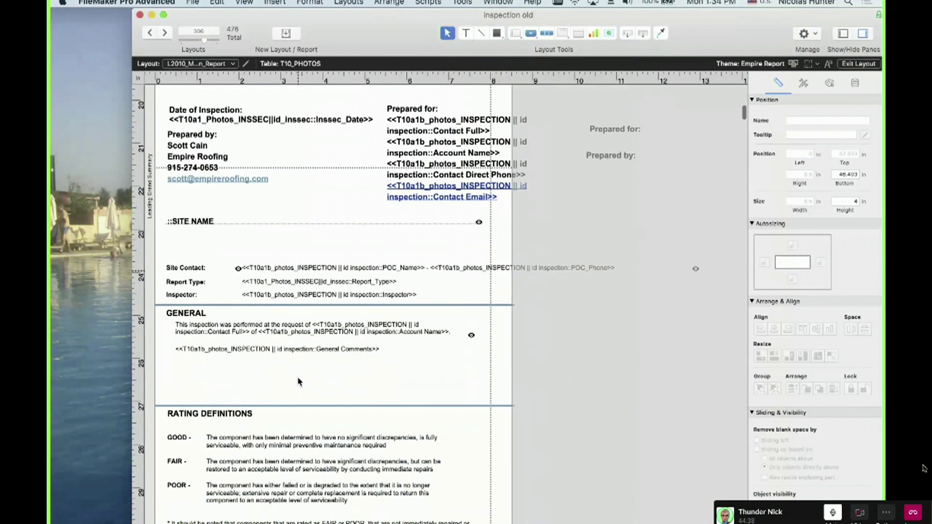
scroll(298, 382, down, 10)
scroll(298, 381, down, 15)
scroll(294, 405, down, 4)
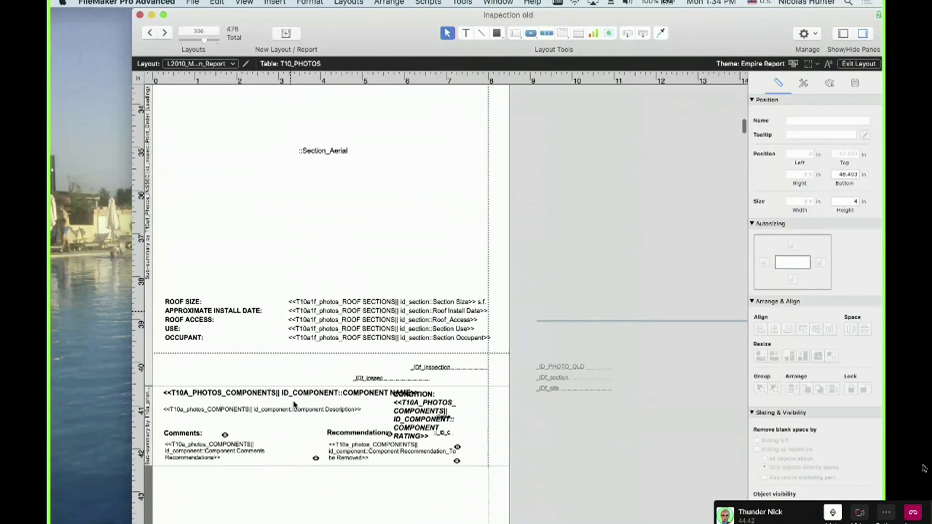
scroll(299, 444, down, 6)
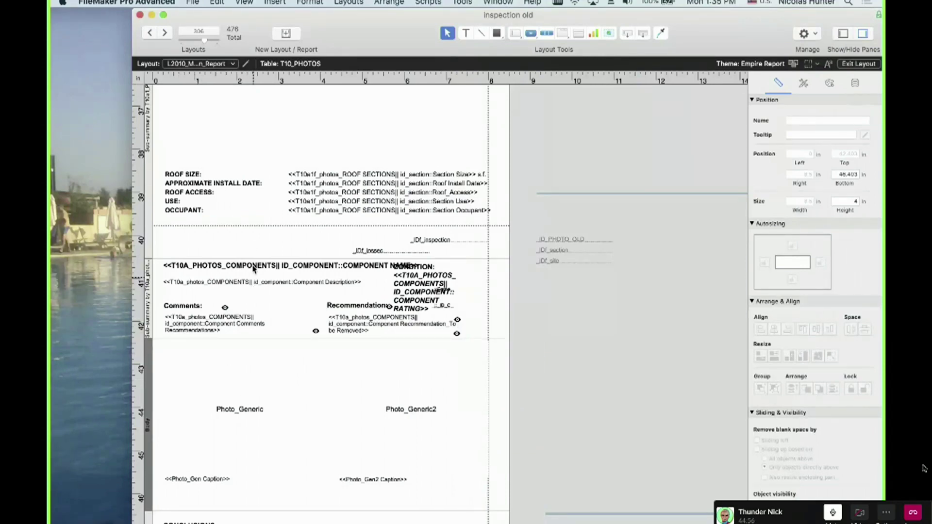
Inspect the ROOF SIZE to OCCUPANT text block and its merge fields, leaving it unchanged
double_click(325, 195)
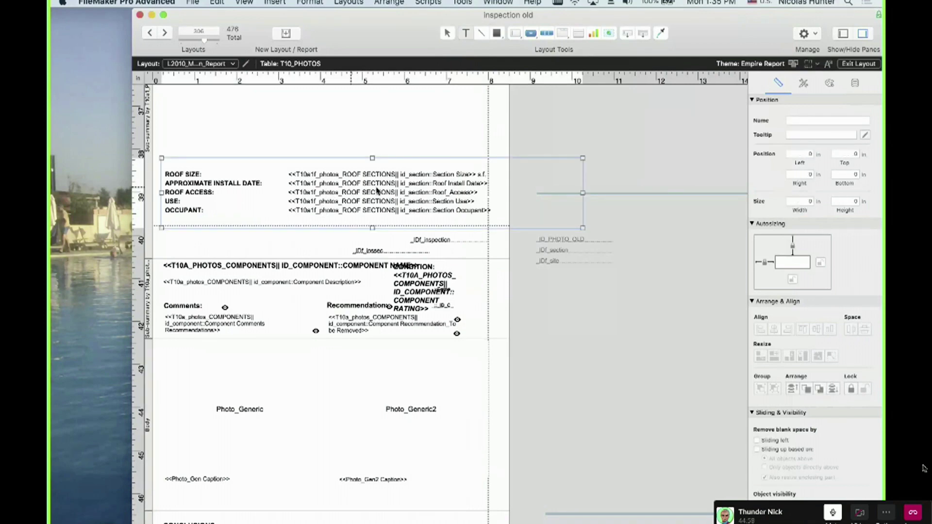
drag(498, 210, 194, 167)
click(185, 178)
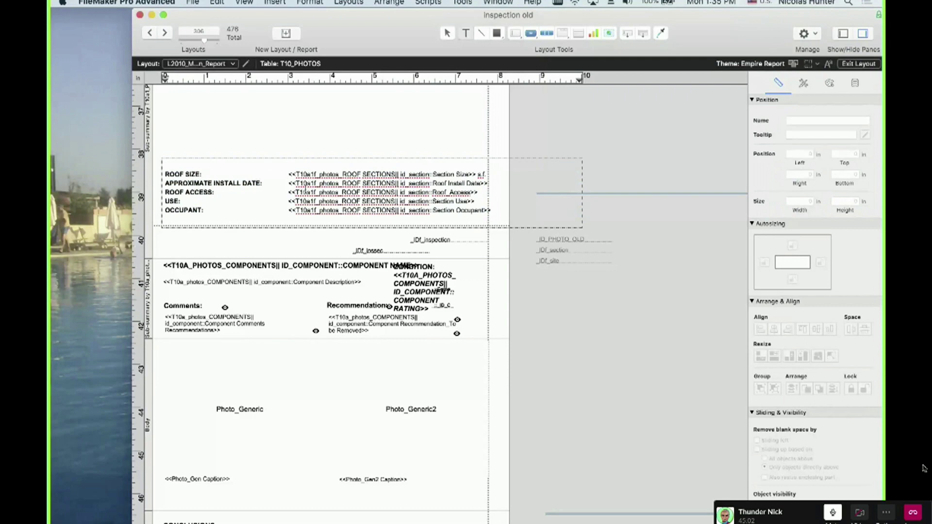
drag(280, 176, 328, 221)
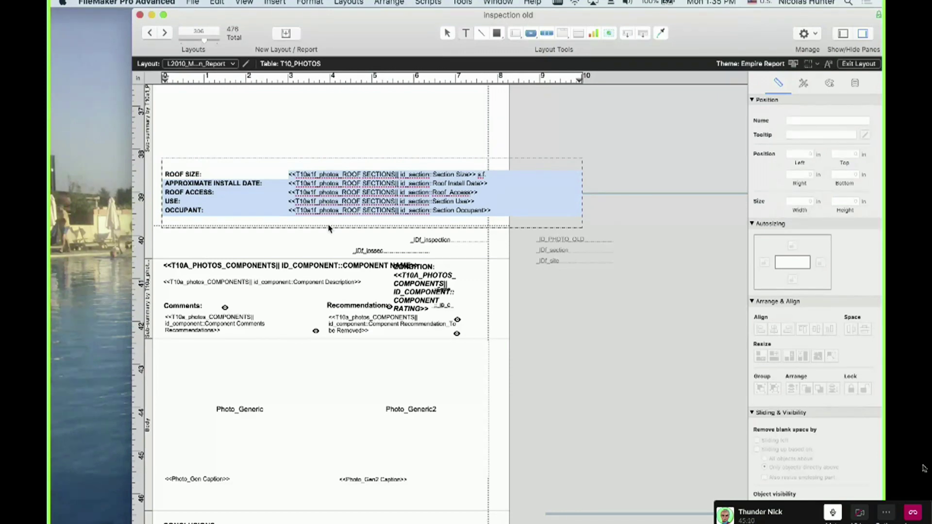
click(297, 184)
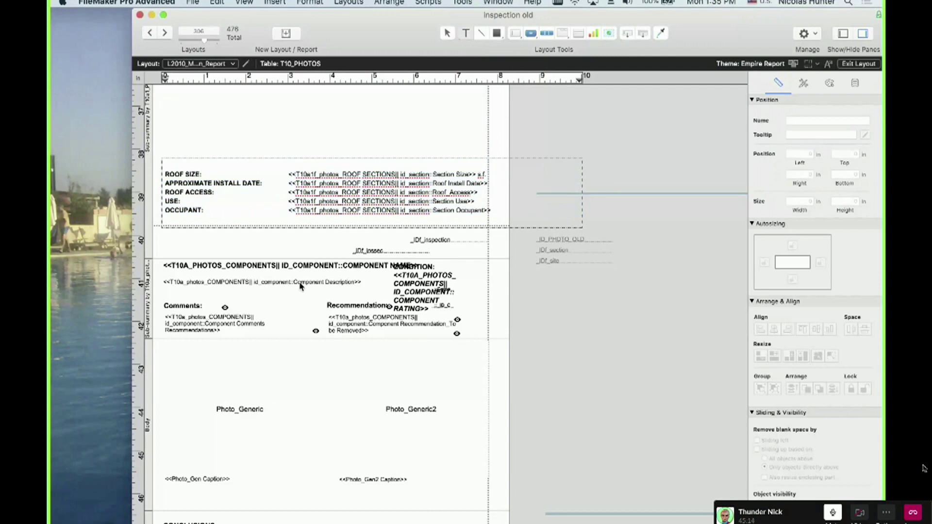
key(Escape)
Select the second photo caption field, then bring the report PDF over from the other display
scroll(295, 332, down, 3)
click(358, 398)
scroll(328, 448, down, 5)
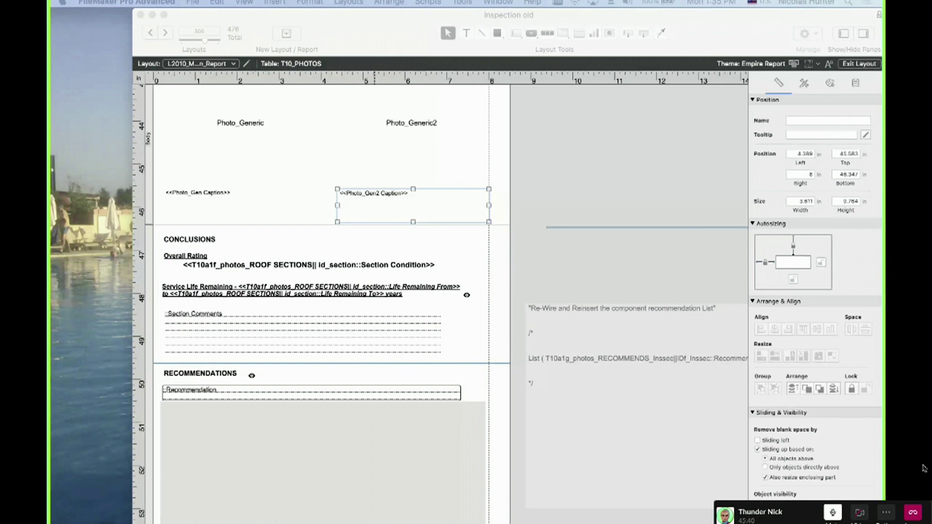
drag(50, 127, 406, 30)
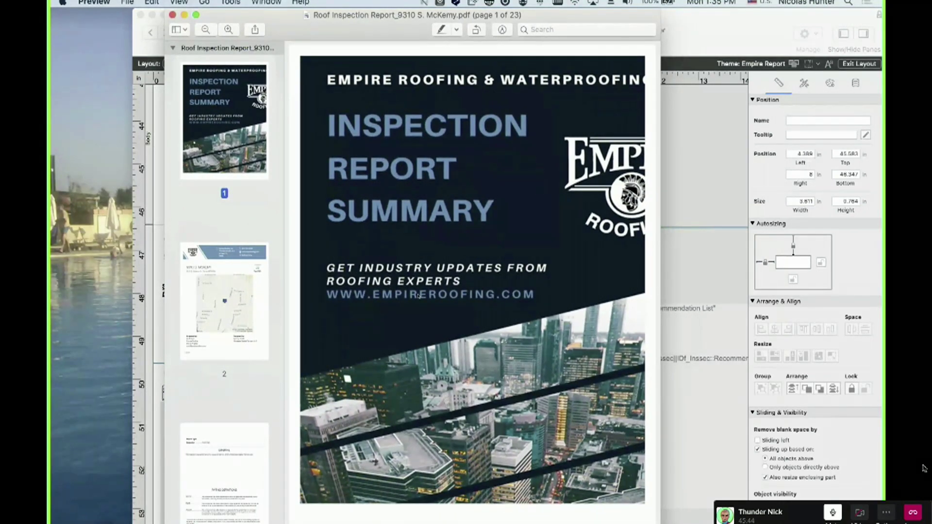
Widen the 23-page report at page 2 and bring the 2019 Zane Grey report alongside
scroll(418, 295, down, 1)
drag(660, 360, 752, 362)
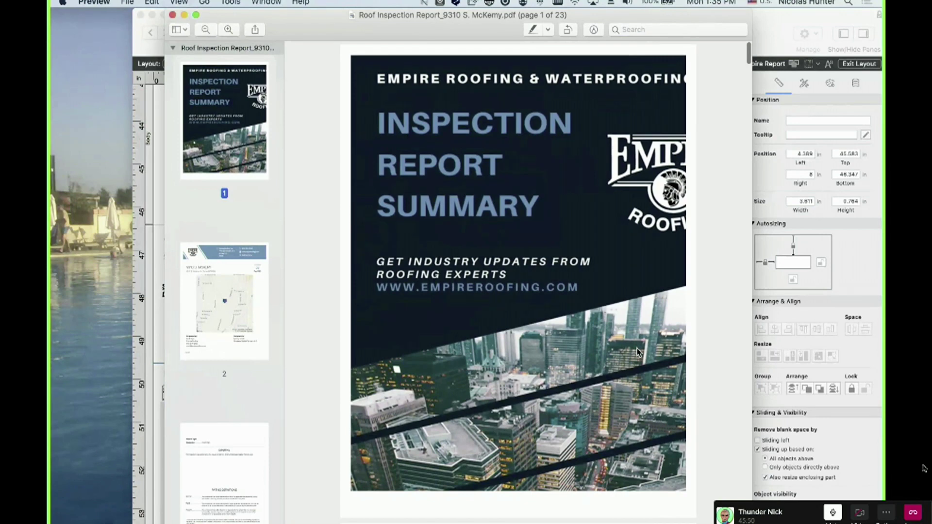
scroll(639, 353, up, 1)
scroll(406, 277, down, 2)
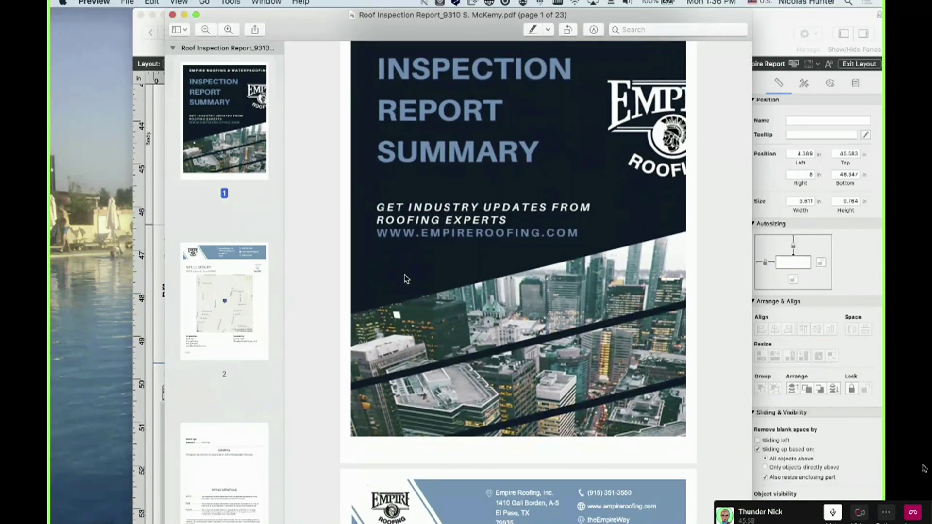
scroll(440, 298, down, 8)
scroll(440, 301, down, 5)
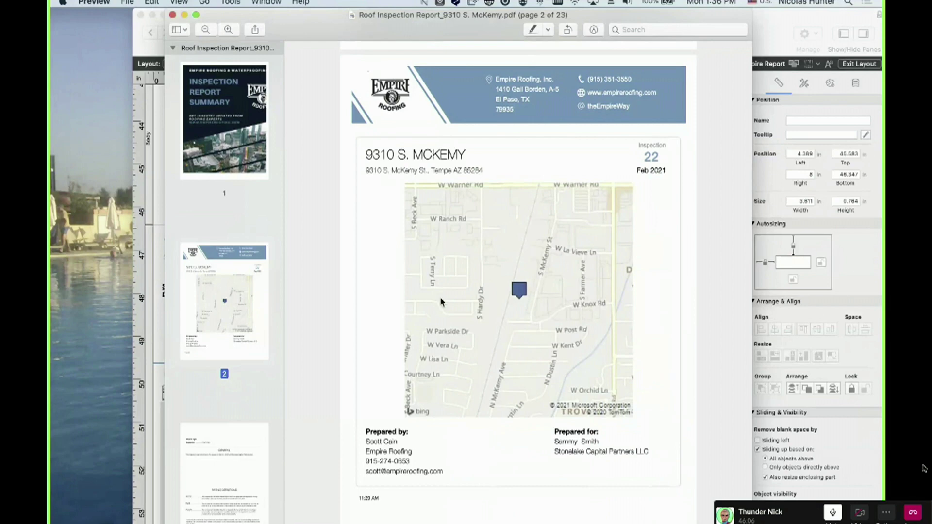
click(924, 469)
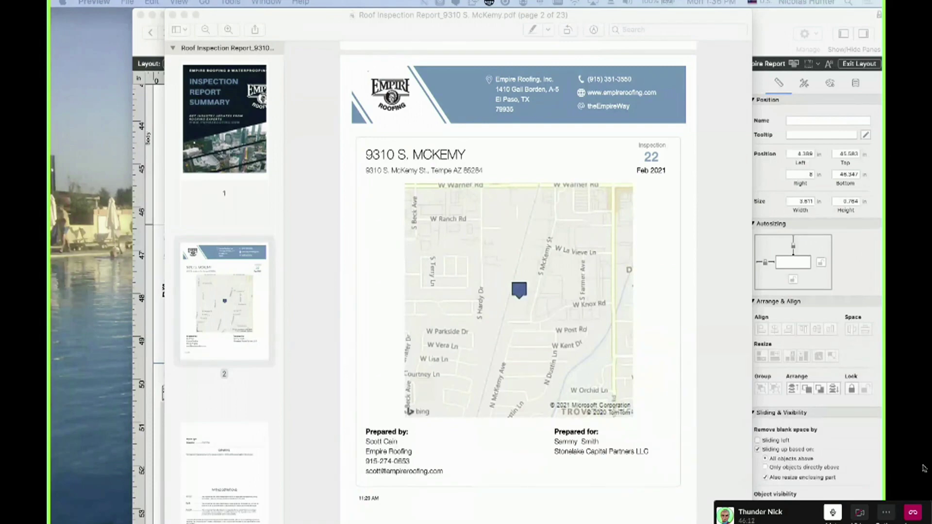
drag(50, 301, 357, 81)
scroll(396, 326, down, 2)
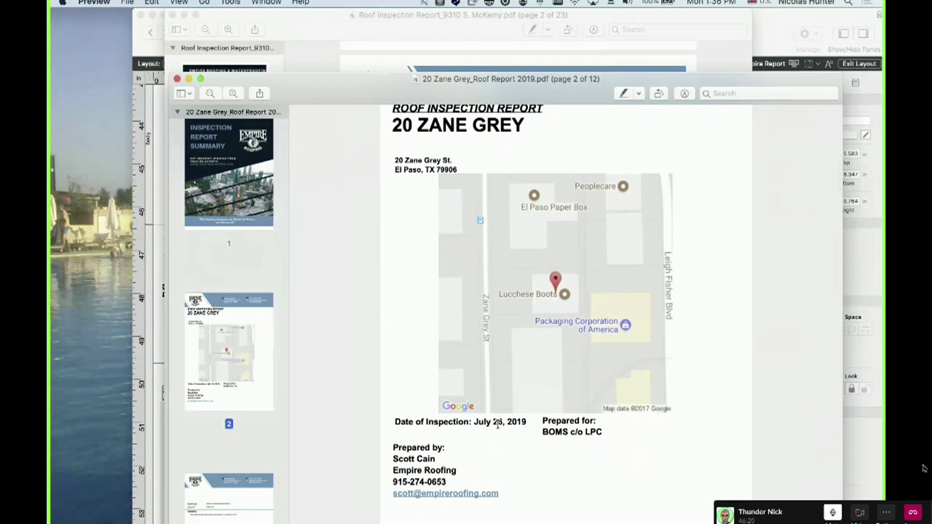
Shift the 2019 report to compare both page 2 headings, then move it to the other display
drag(563, 95, 555, 277)
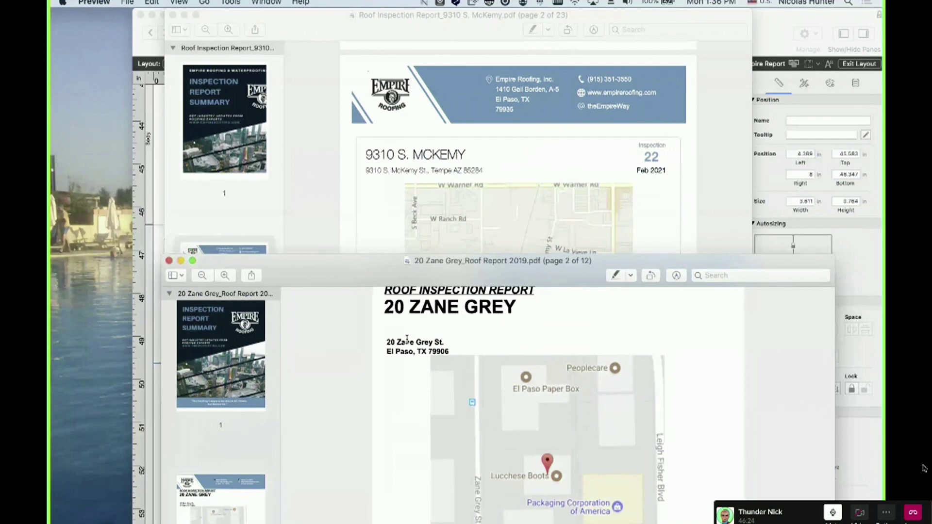
scroll(413, 310, up, 3)
drag(362, 342, 476, 365)
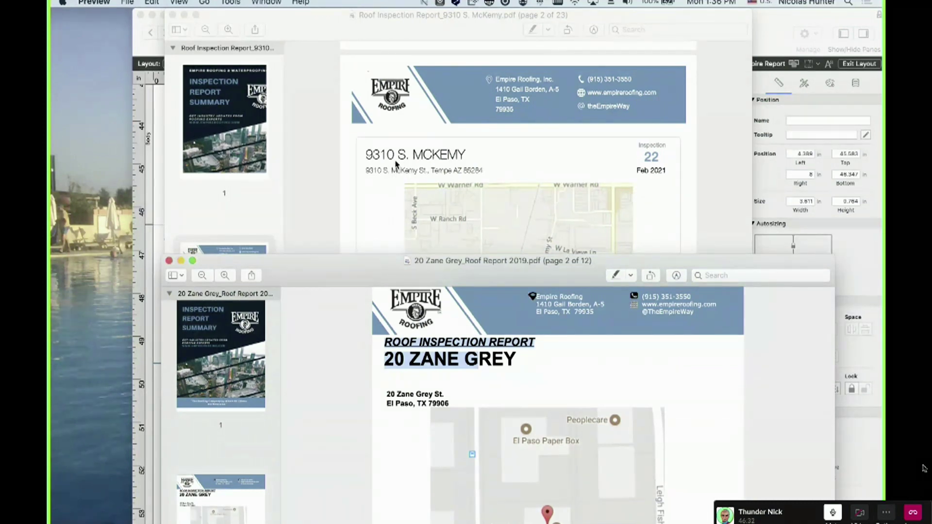
drag(449, 271, 419, 299)
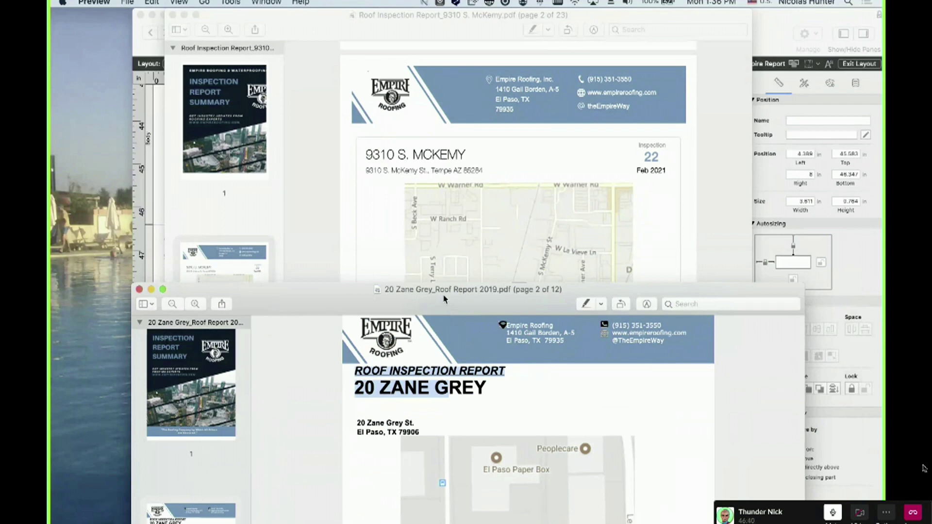
click(455, 290)
drag(425, 311, 51, 393)
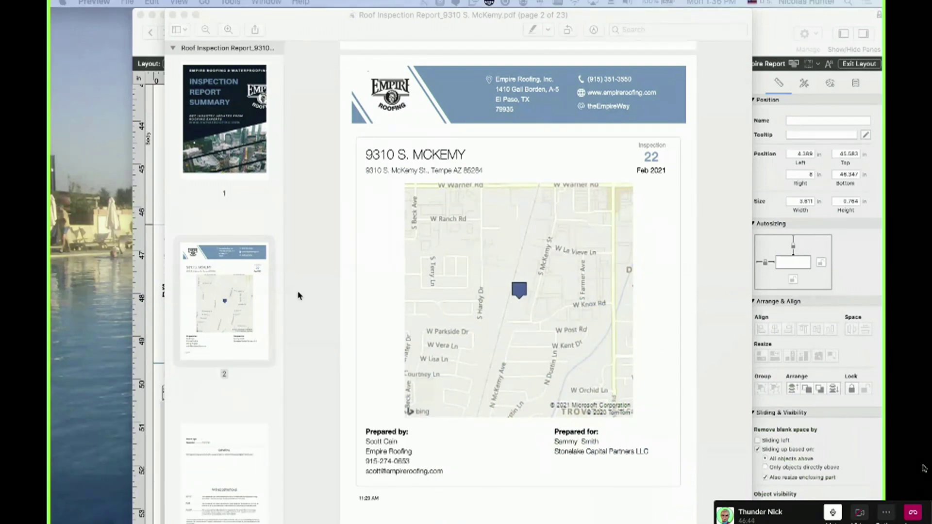
scroll(484, 445, down, 3)
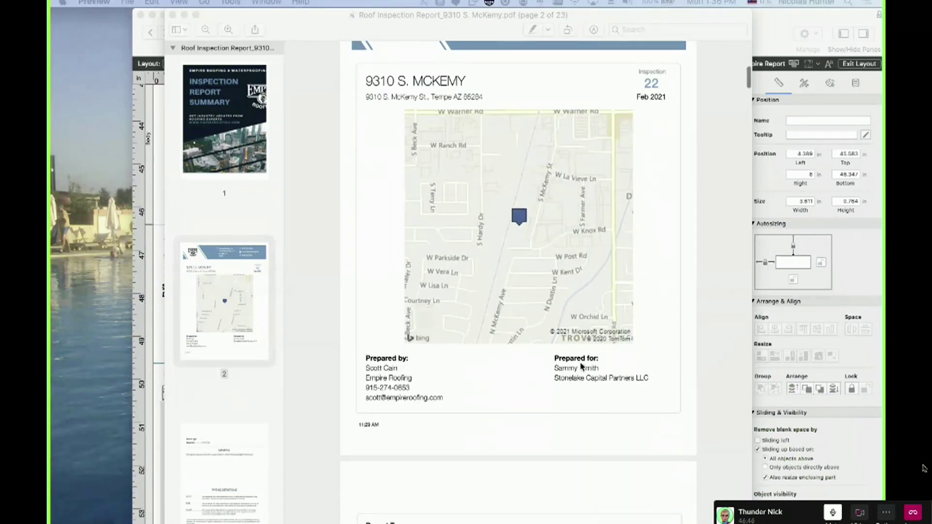
scroll(604, 379, down, 5)
scroll(440, 333, down, 5)
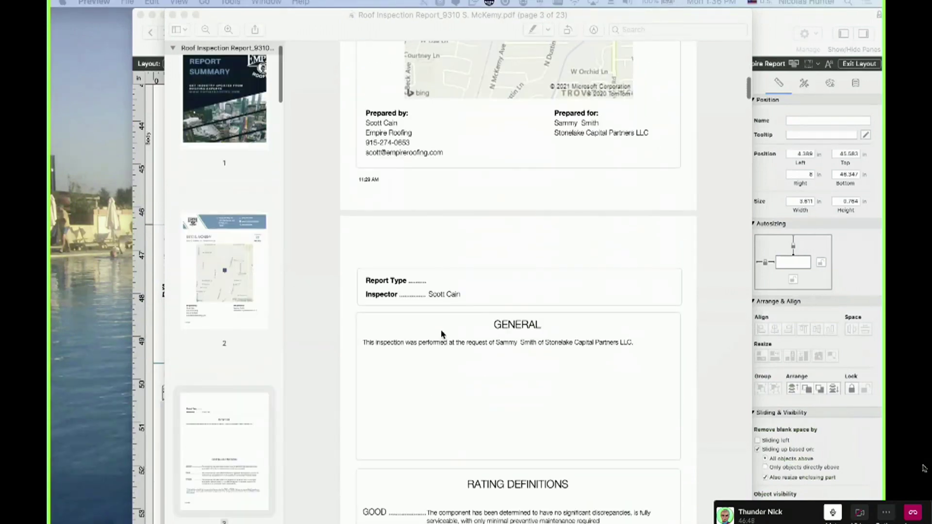
scroll(437, 368, down, 4)
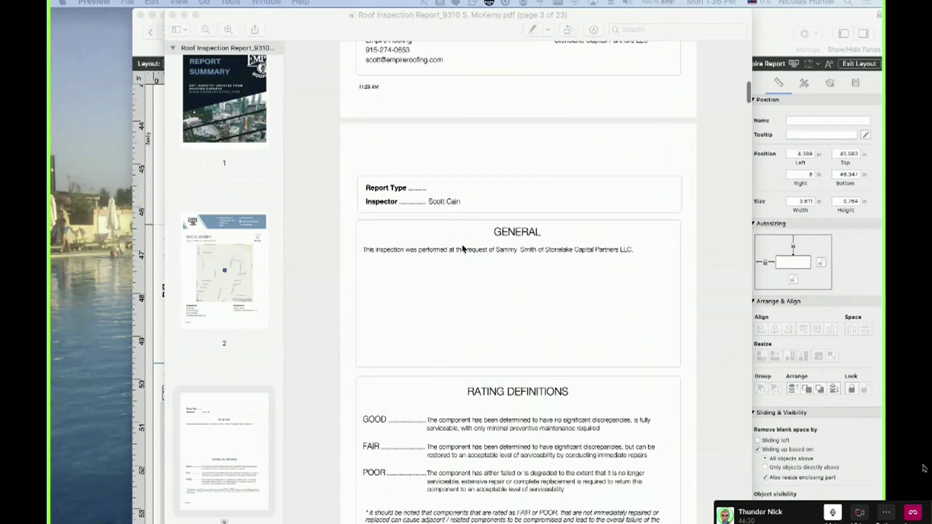
scroll(469, 342, down, 5)
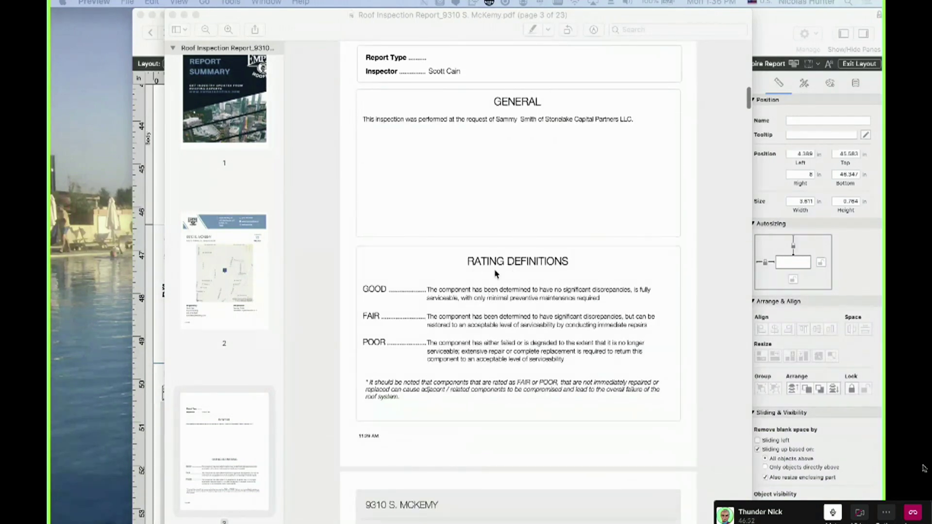
scroll(494, 281, down, 6)
scroll(496, 283, down, 5)
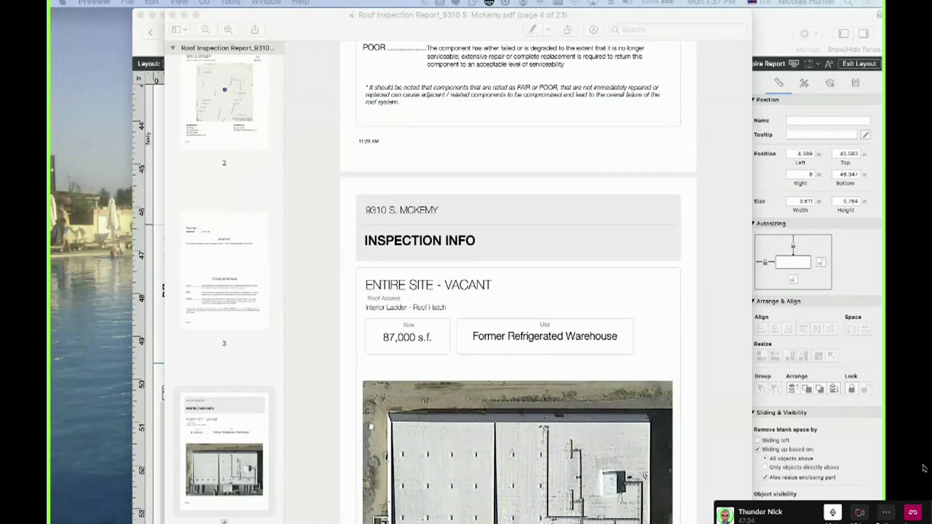
click(510, 358)
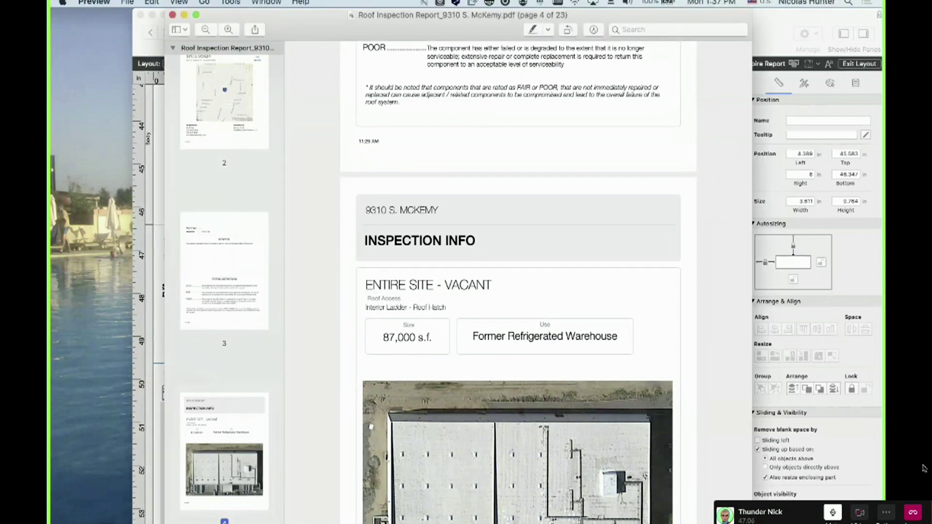
Bring in the 2019 Zane Grey report, check its roof-size block, then move it away
drag(51, 351, 502, 92)
scroll(556, 266, up, 5)
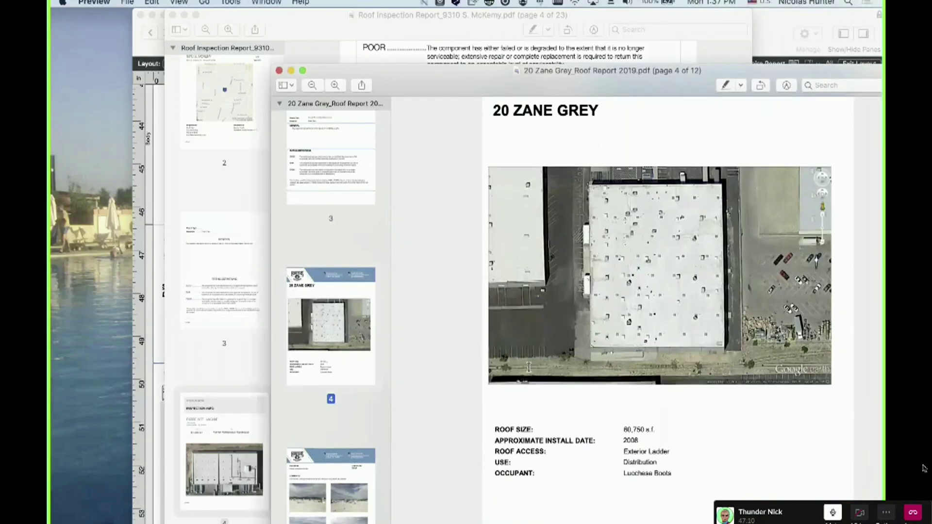
scroll(556, 291, down, 2)
scroll(556, 291, down, 1)
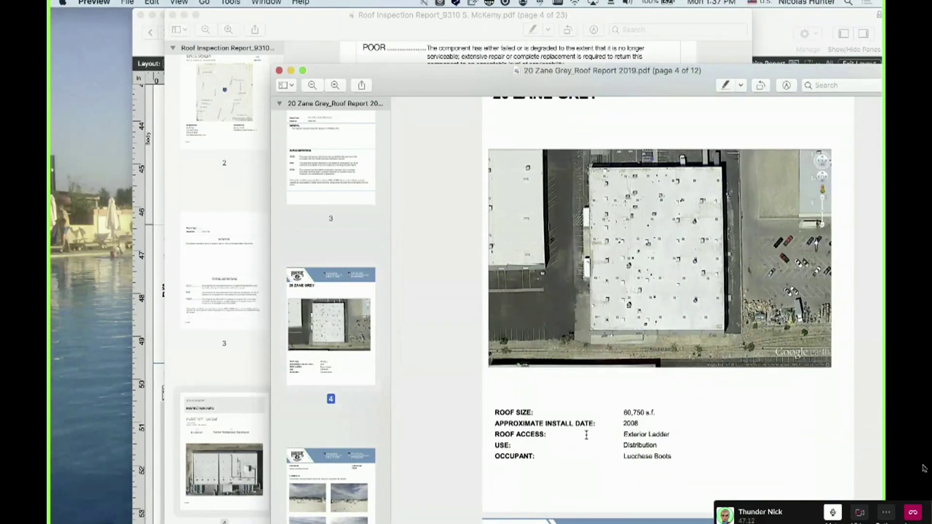
drag(669, 84, 50, 93)
Scroll the McKemy inspection report down to page 5's Overview section
click(428, 290)
scroll(448, 296, down, 3)
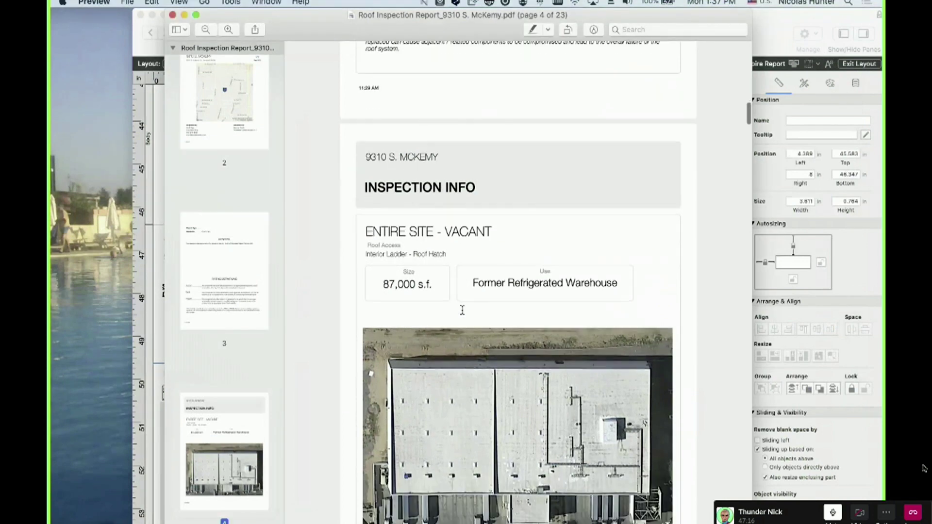
scroll(462, 295, down, 3)
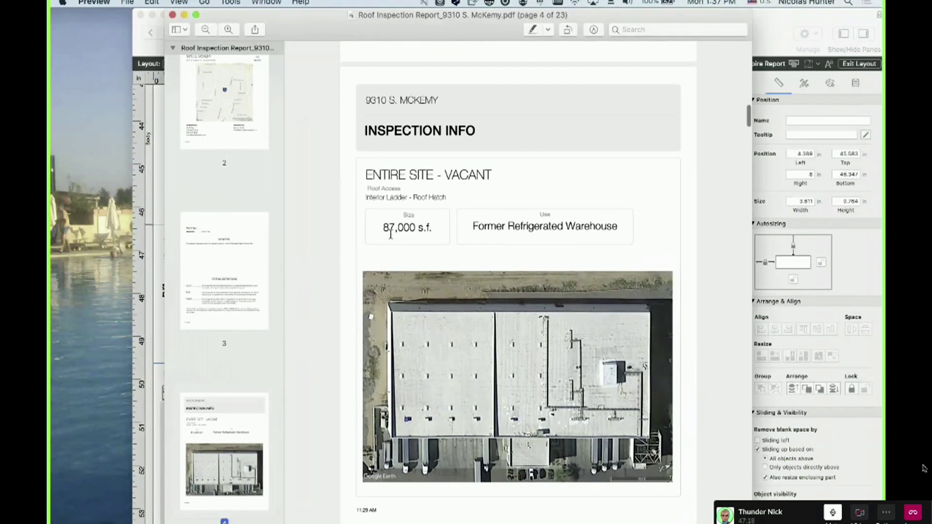
scroll(555, 240, down, 10)
scroll(526, 328, down, 10)
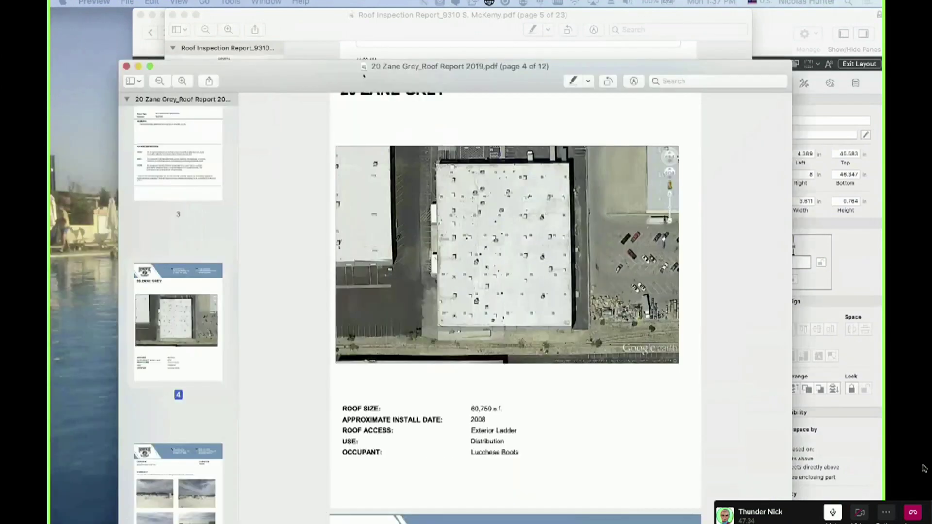
Scroll through the Zane Grey report's condition pages, clearing accidental text selections along the way
scroll(408, 312, down, 10)
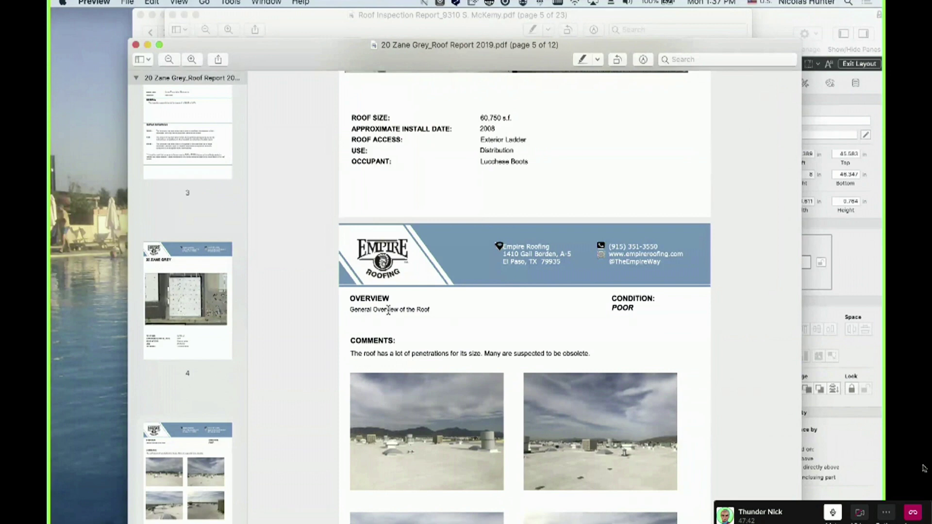
scroll(387, 314, down, 3)
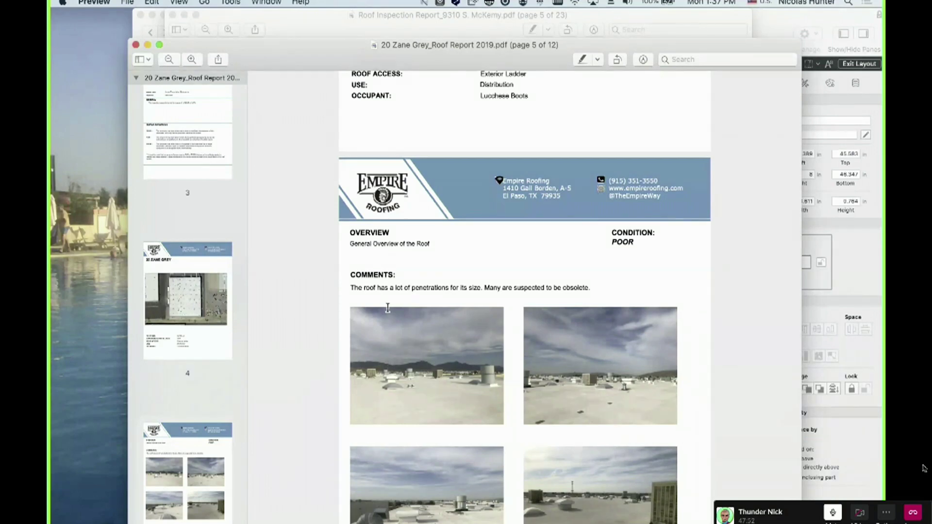
scroll(388, 308, down, 10)
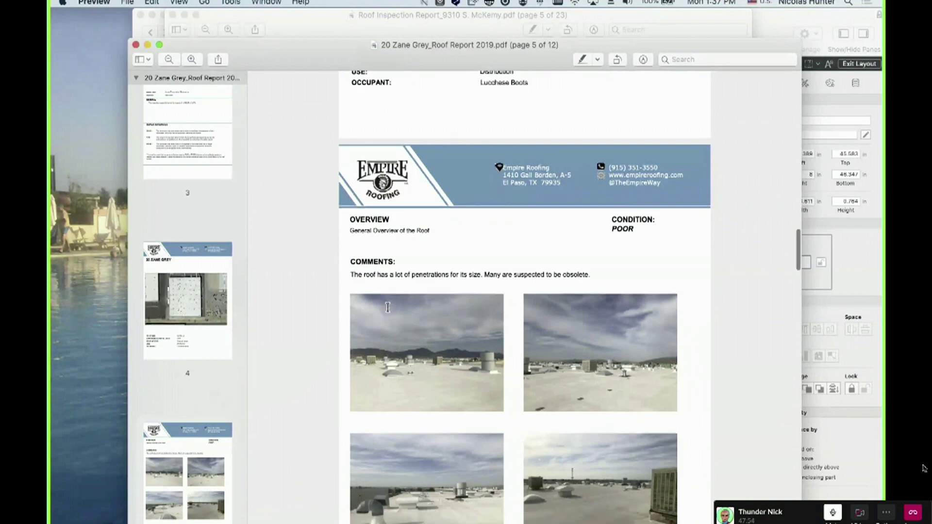
click(437, 449)
scroll(436, 448, down, 10)
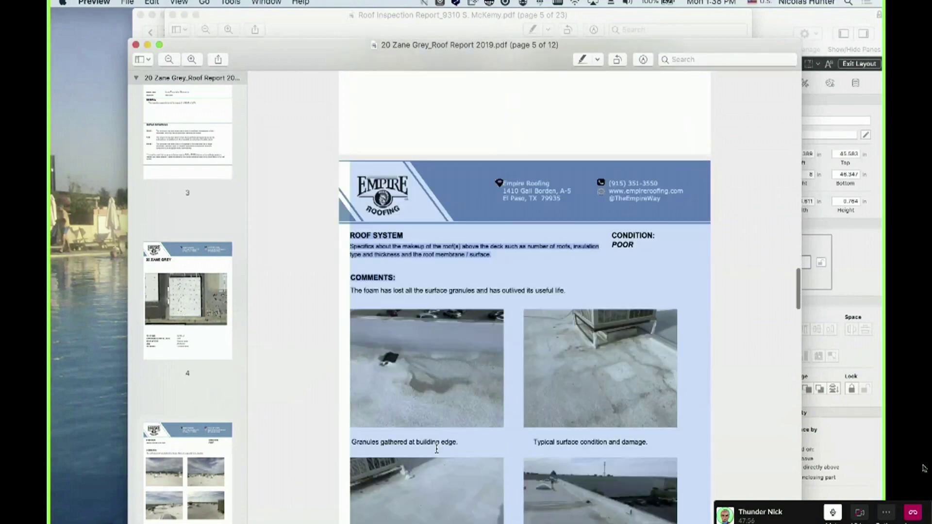
click(346, 391)
scroll(346, 390, down, 10)
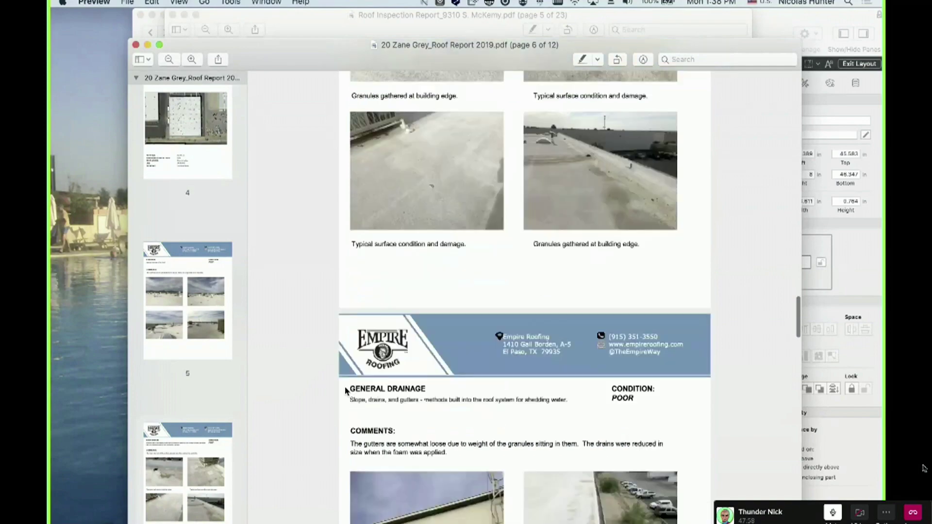
click(360, 322)
scroll(361, 310, down, 15)
click(367, 261)
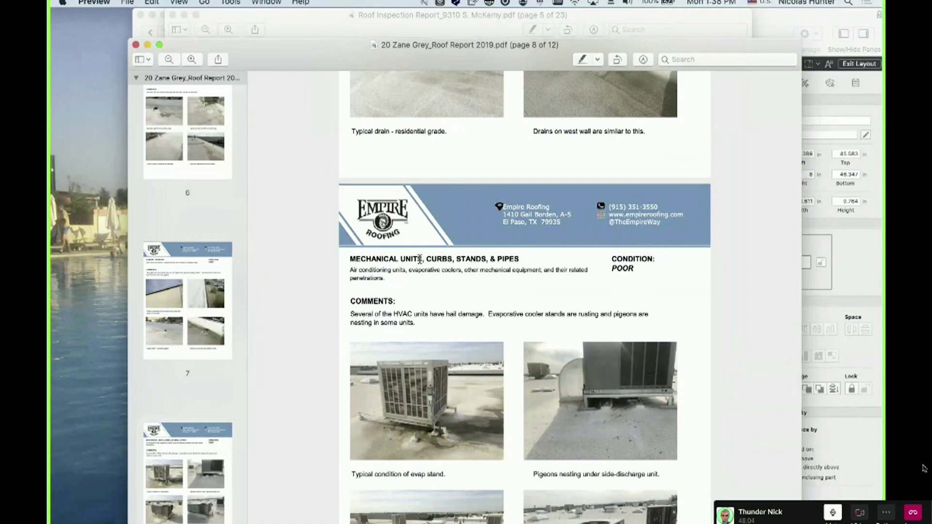
Continue to page 9 of the Zane Grey report, then minimize it to reveal the McKemy report
scroll(420, 259, down, 6)
scroll(420, 260, down, 2)
scroll(420, 259, down, 9)
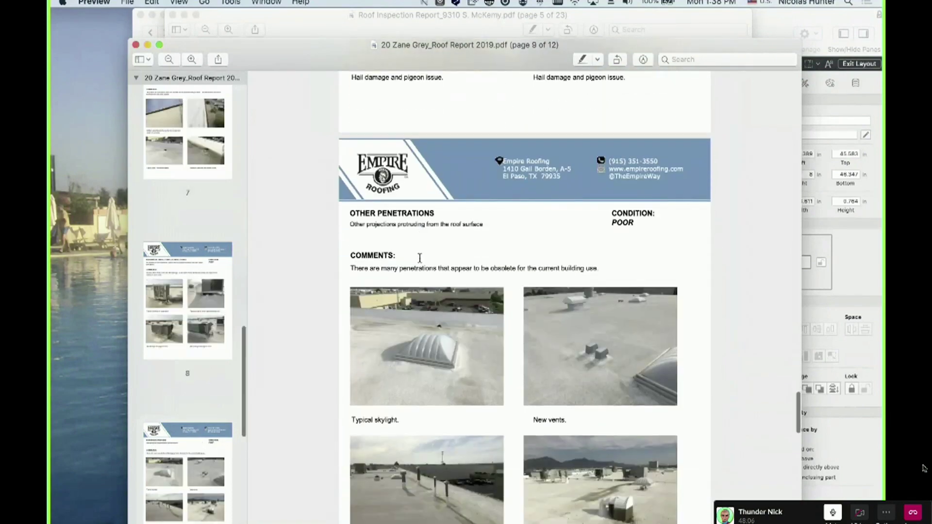
scroll(412, 354, down, 9)
scroll(412, 353, down, 4)
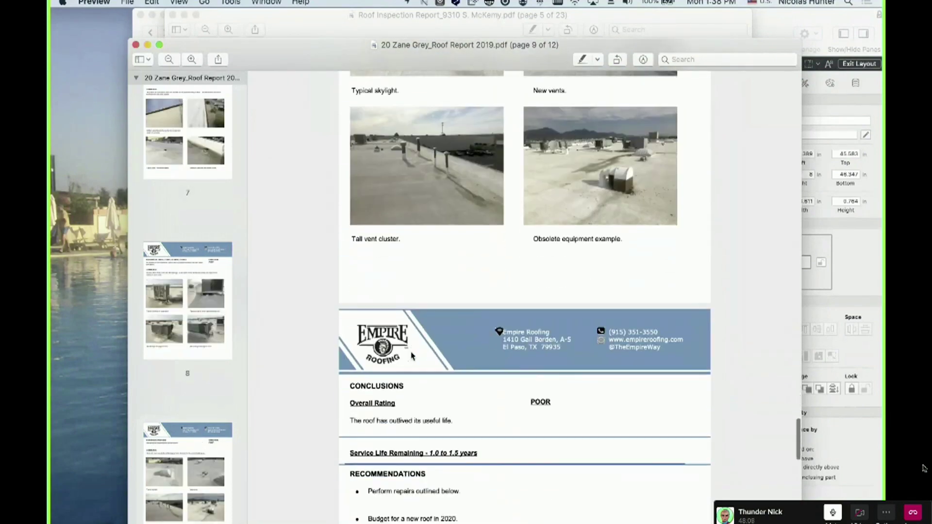
scroll(441, 247, up, 15)
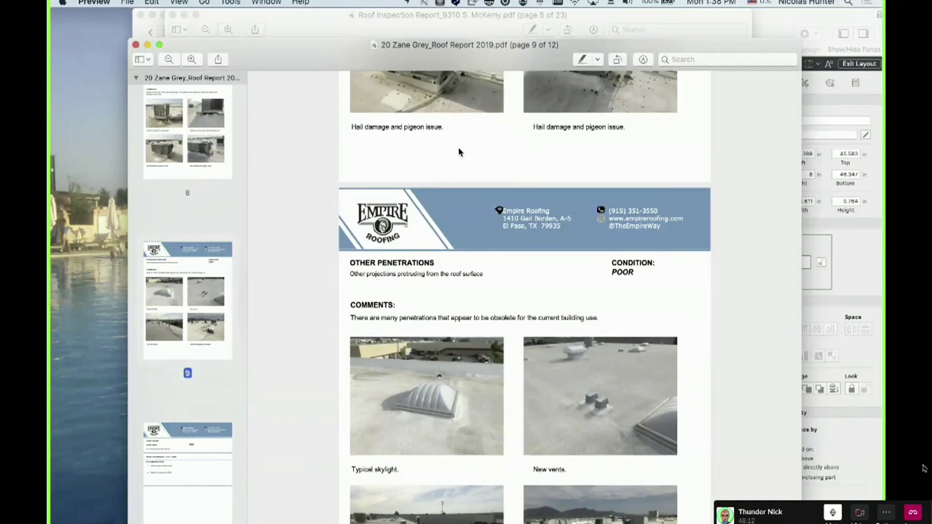
double_click(478, 51)
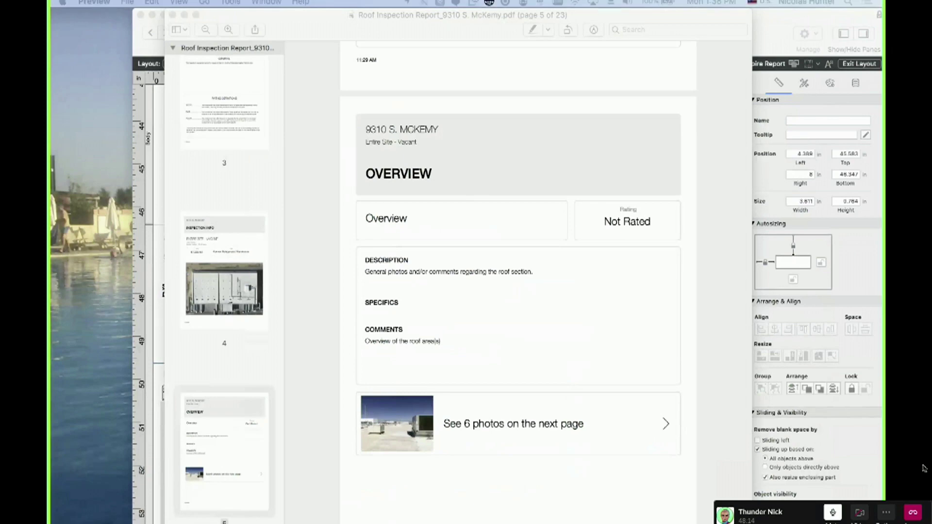
Bring the Zane Grey report back over the McKemy report for comparison, then put it away
click(438, 218)
scroll(436, 206, up, 3)
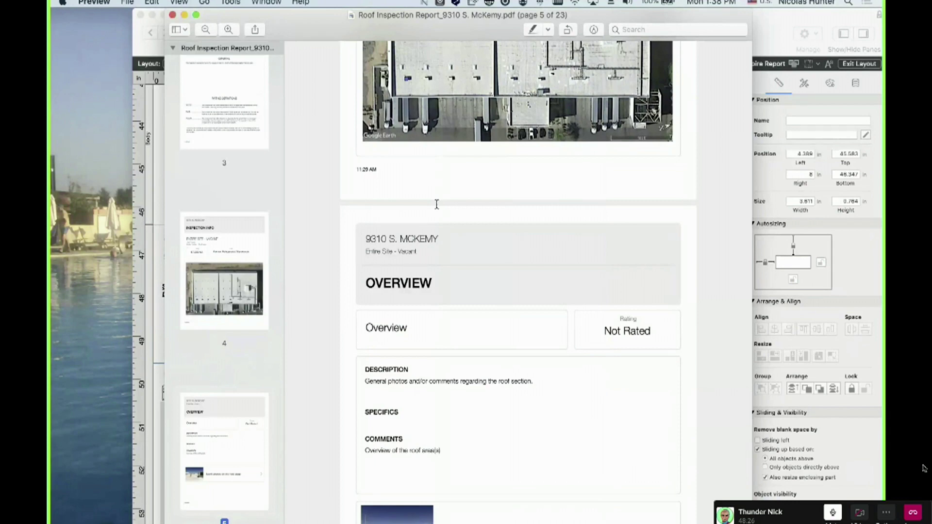
scroll(460, 372, down, 3)
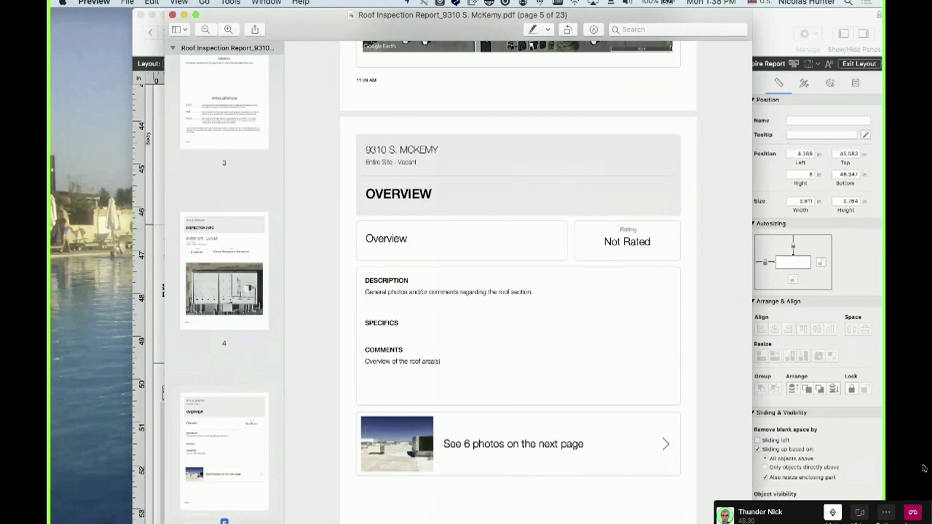
drag(52, 186, 407, 16)
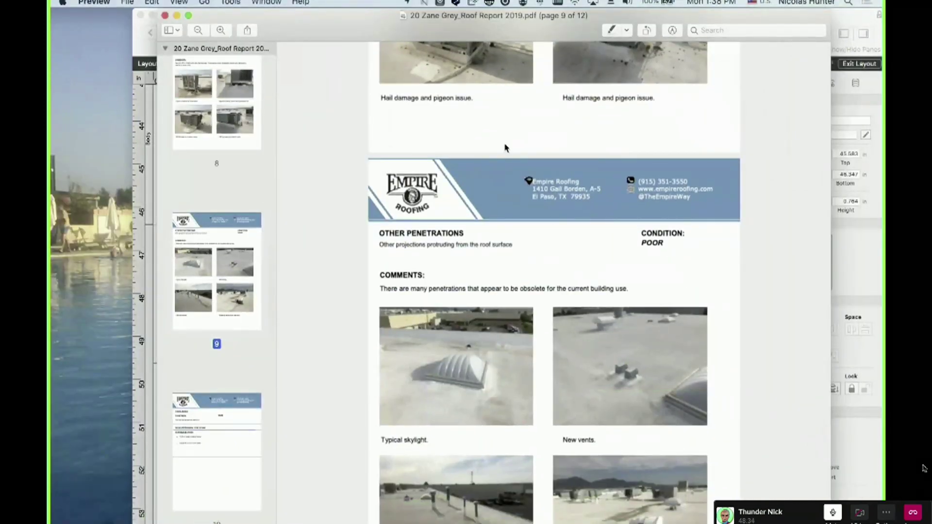
drag(641, 23, 51, 187)
click(463, 173)
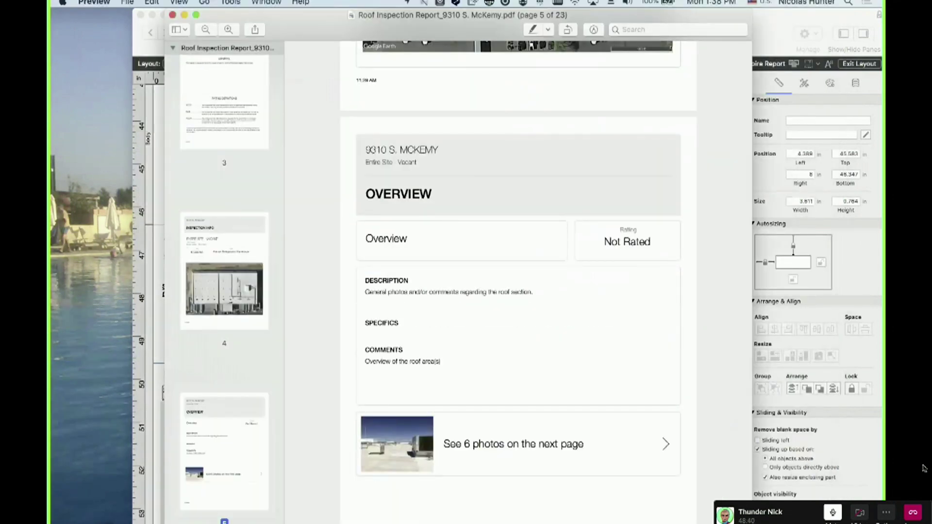
Scroll the McKemy report back up to page 4's Inspection Info
click(549, 285)
scroll(496, 180, up, 10)
scroll(496, 181, up, 4)
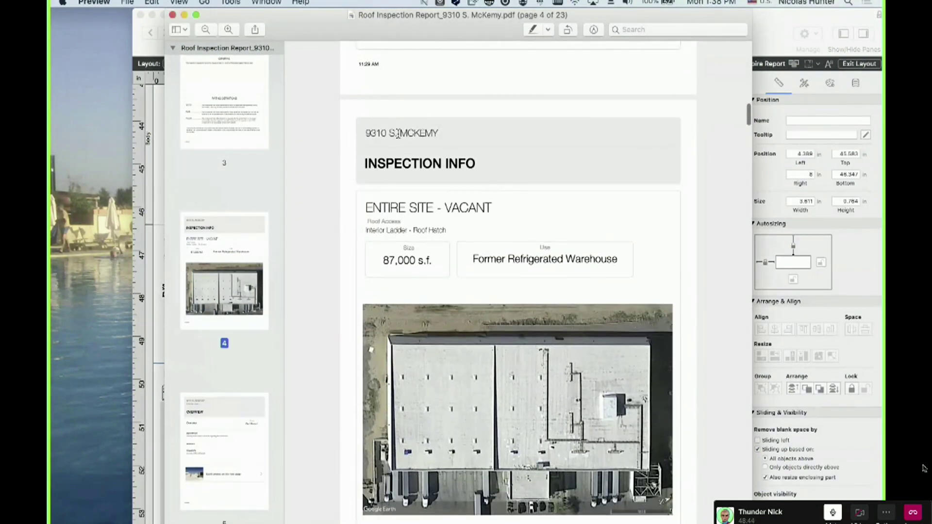
scroll(391, 137, up, 15)
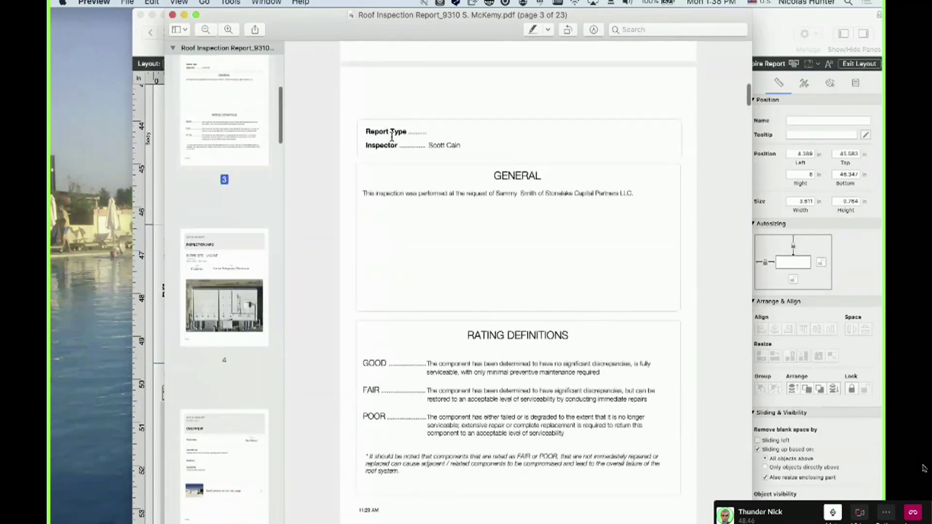
scroll(391, 137, up, 5)
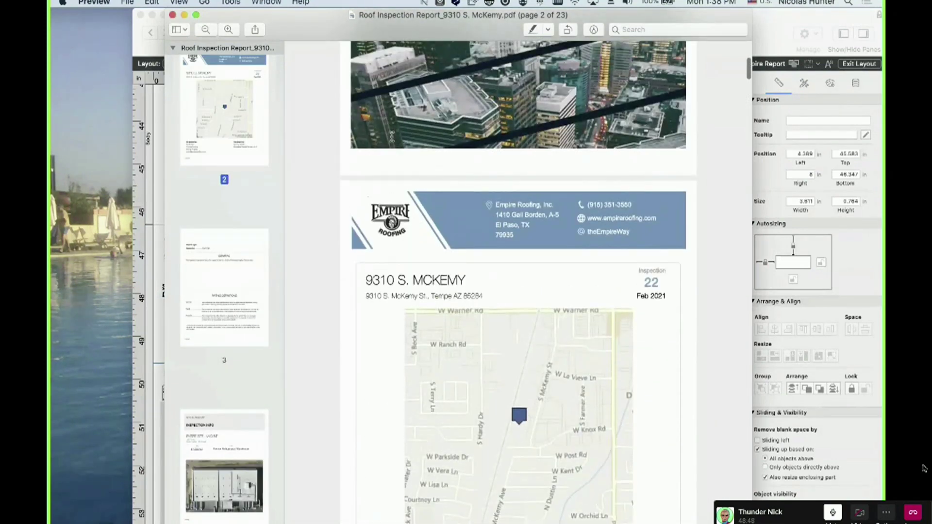
drag(365, 280, 459, 297)
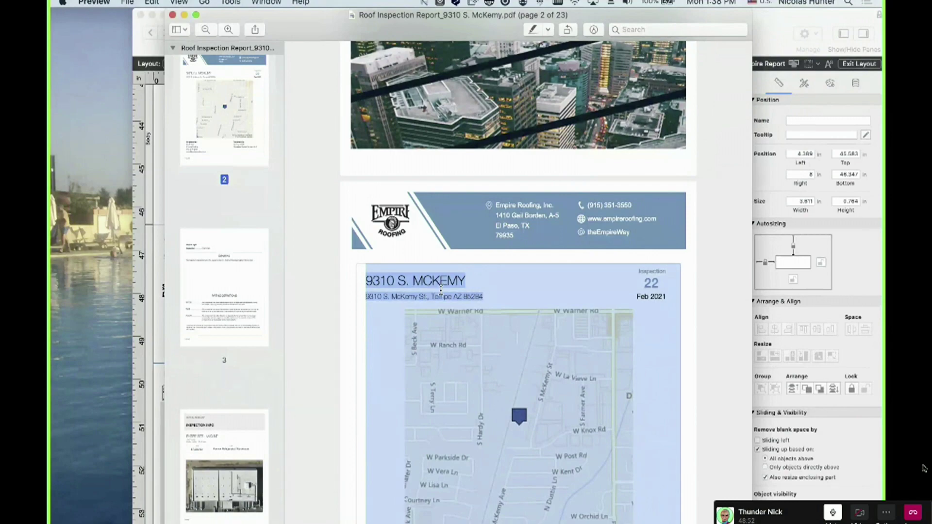
Scroll to the Overview section, select its heading, then clear the Photos: Overview selection
scroll(441, 290, down, 12)
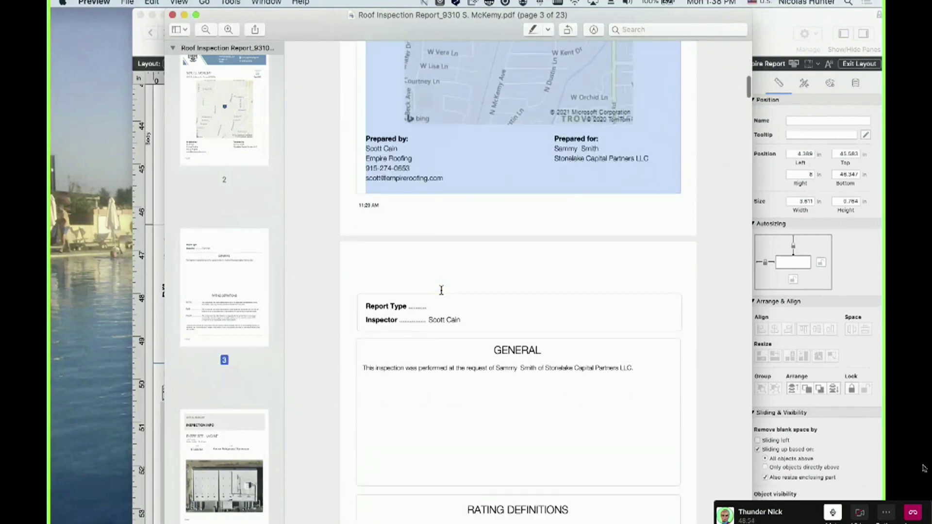
scroll(441, 290, down, 12)
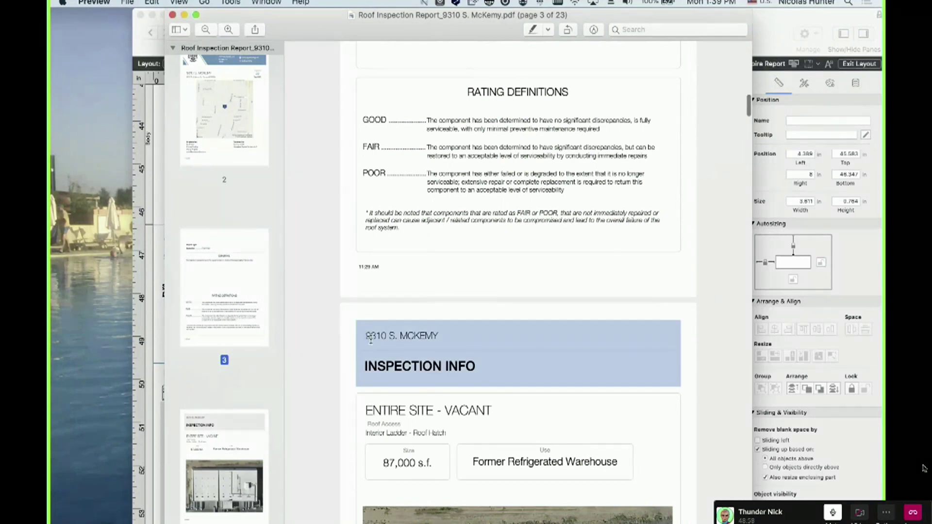
scroll(413, 371, down, 15)
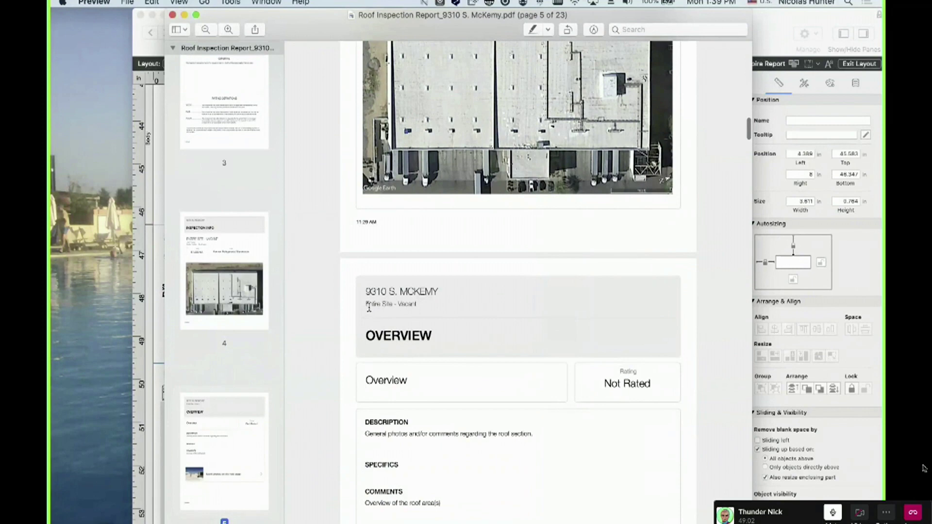
double_click(367, 336)
scroll(376, 335, down, 10)
drag(371, 322, 403, 348)
scroll(404, 348, down, 8)
scroll(404, 348, down, 3)
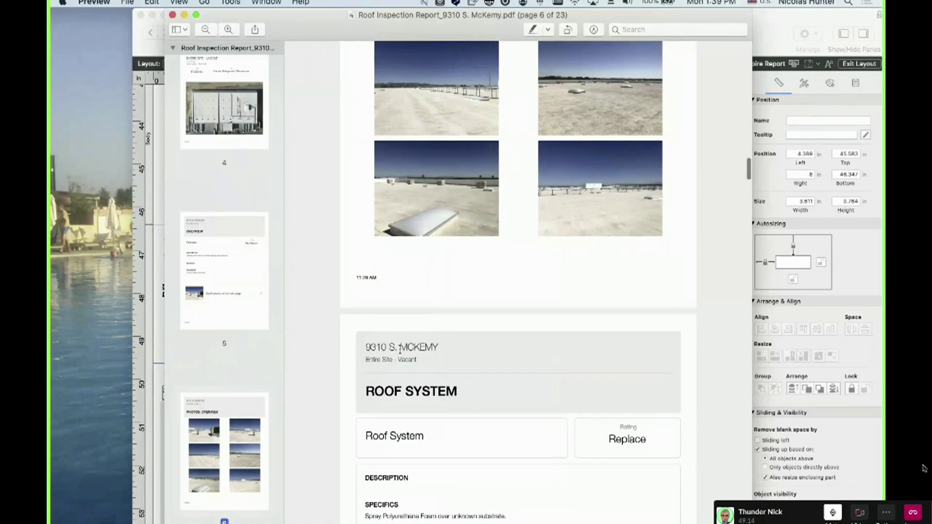
scroll(400, 356, up, 10)
click(433, 277)
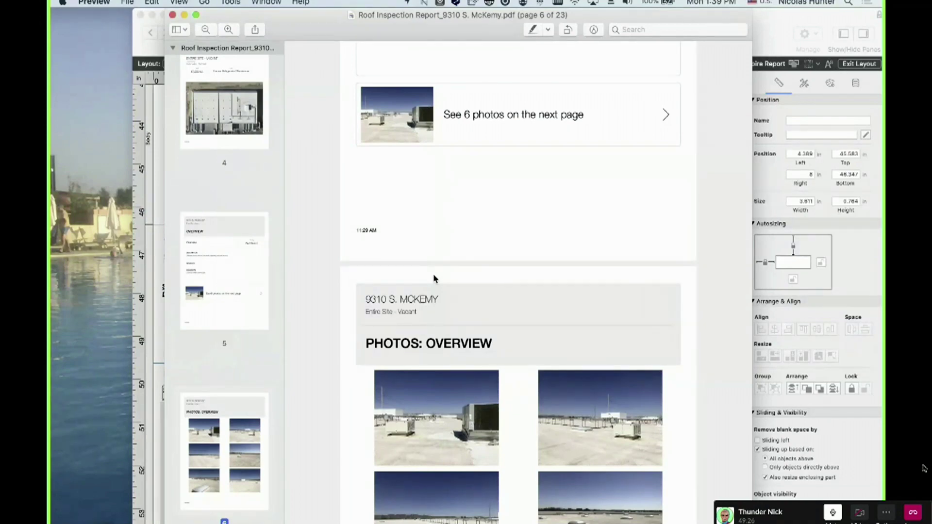
Scroll to page 10's Photos: Drainage header, highlight it, and bring the Zane Grey report in front
scroll(435, 278, down, 10)
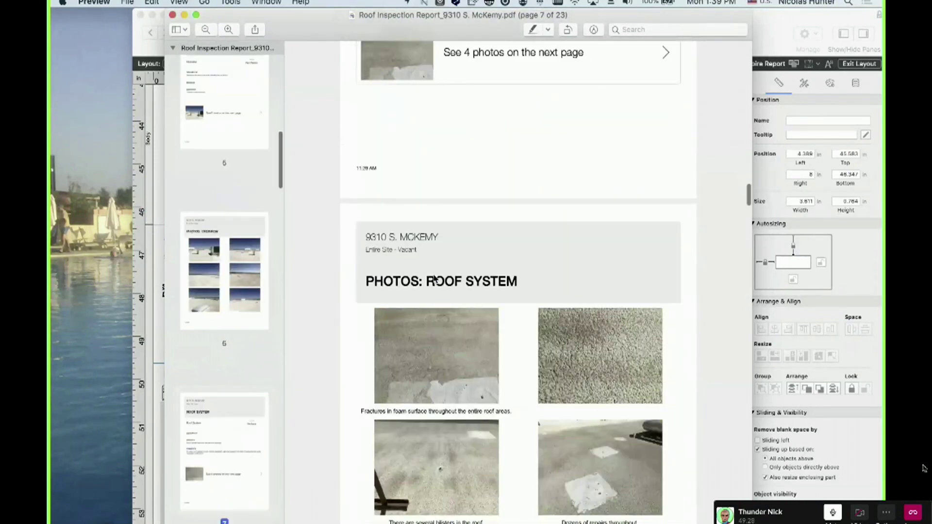
scroll(435, 278, down, 15)
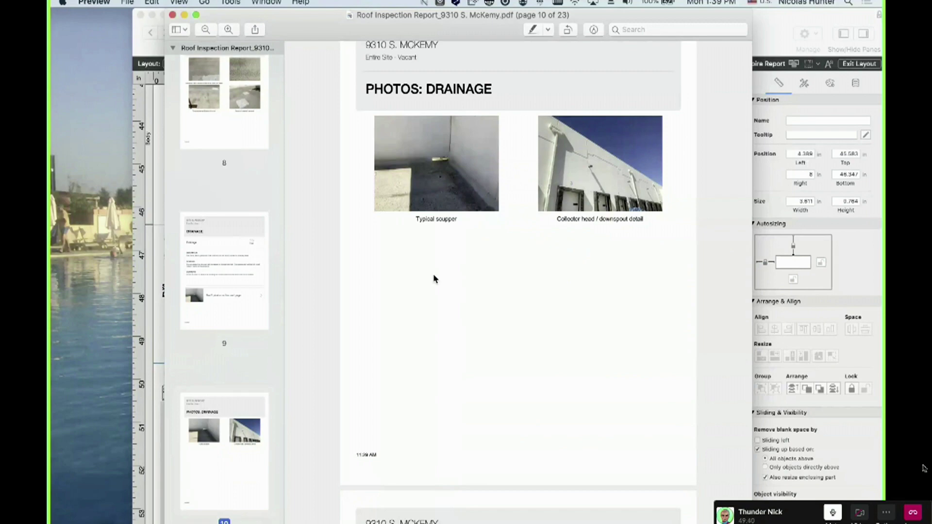
scroll(434, 278, up, 15)
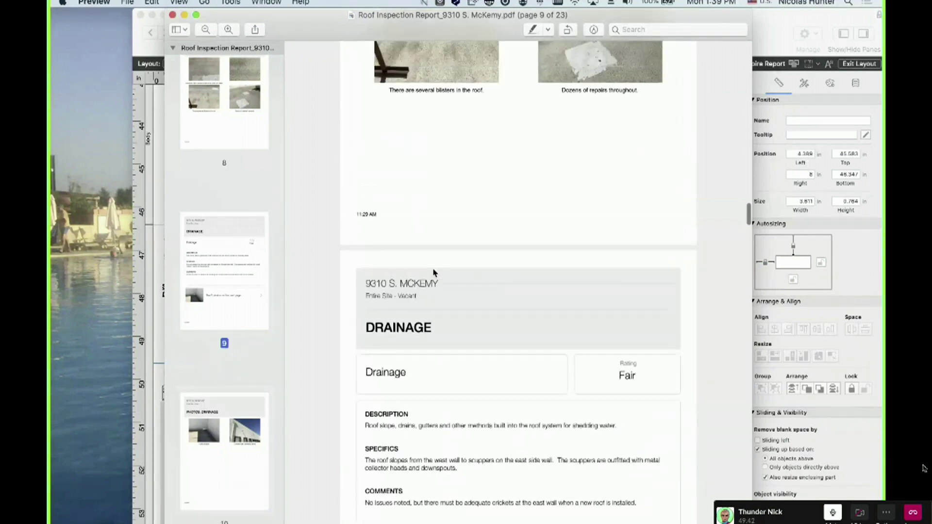
scroll(435, 273, down, 20)
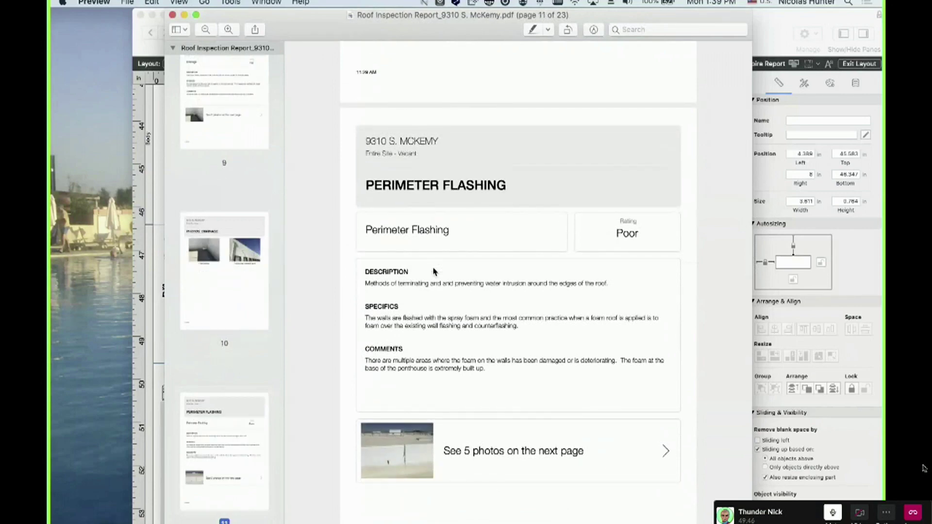
scroll(434, 272, up, 2)
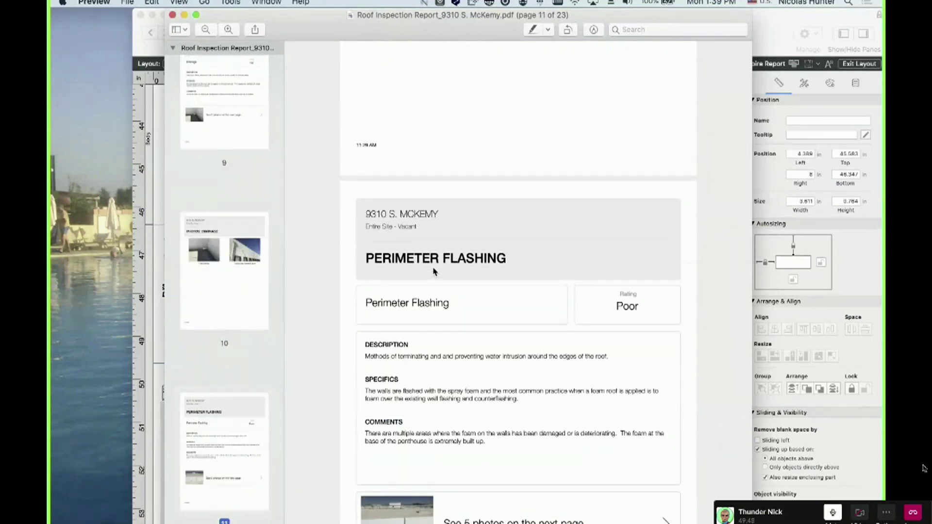
scroll(435, 272, up, 15)
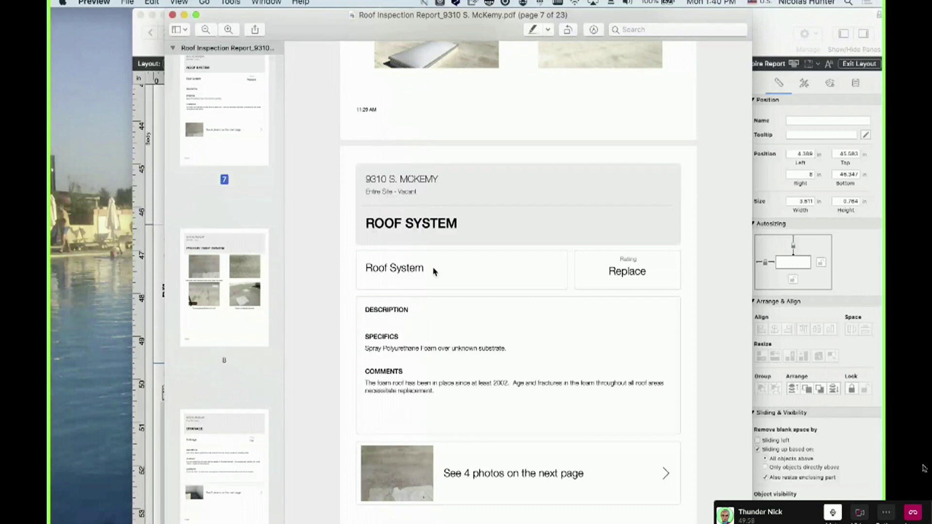
scroll(434, 272, down, 12)
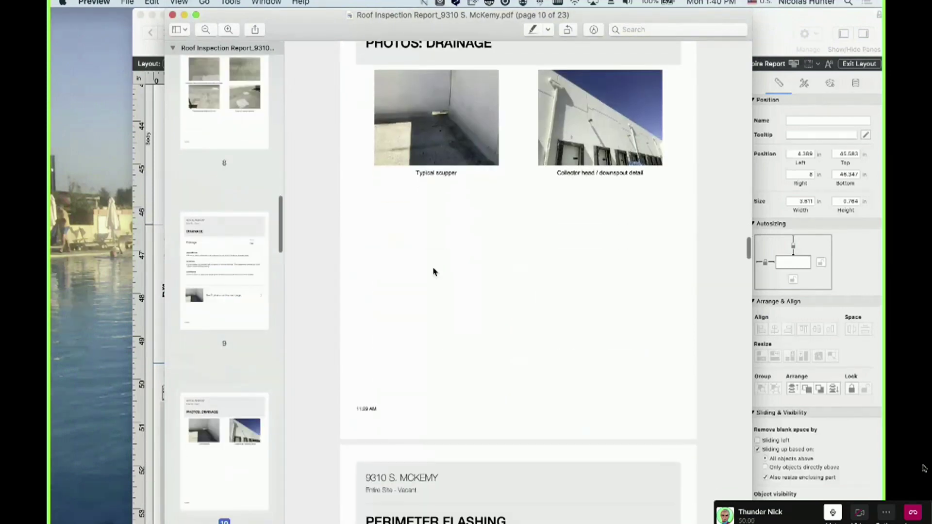
scroll(434, 272, up, 10)
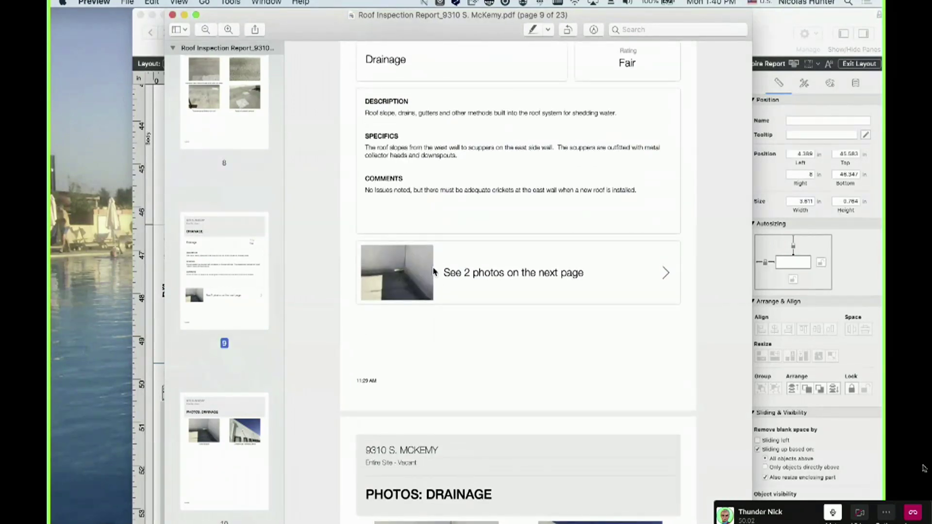
scroll(435, 272, down, 5)
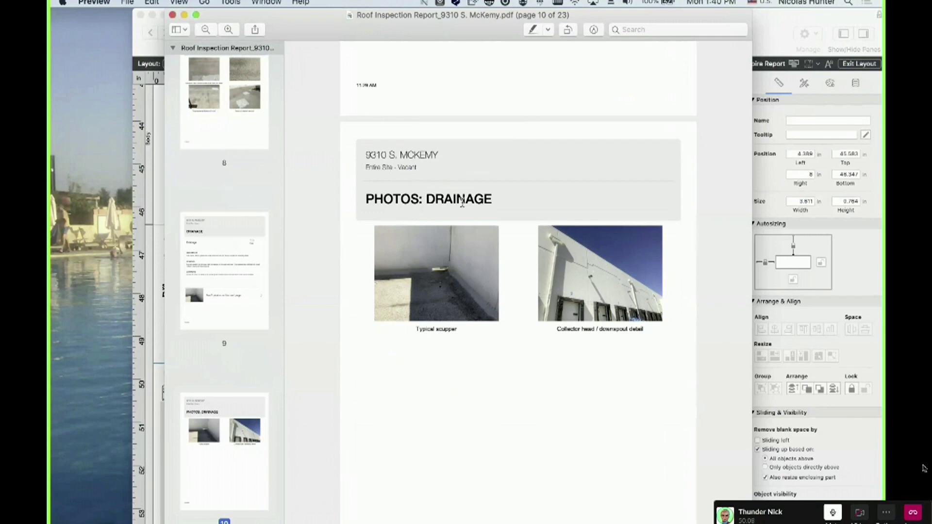
drag(499, 202, 358, 181)
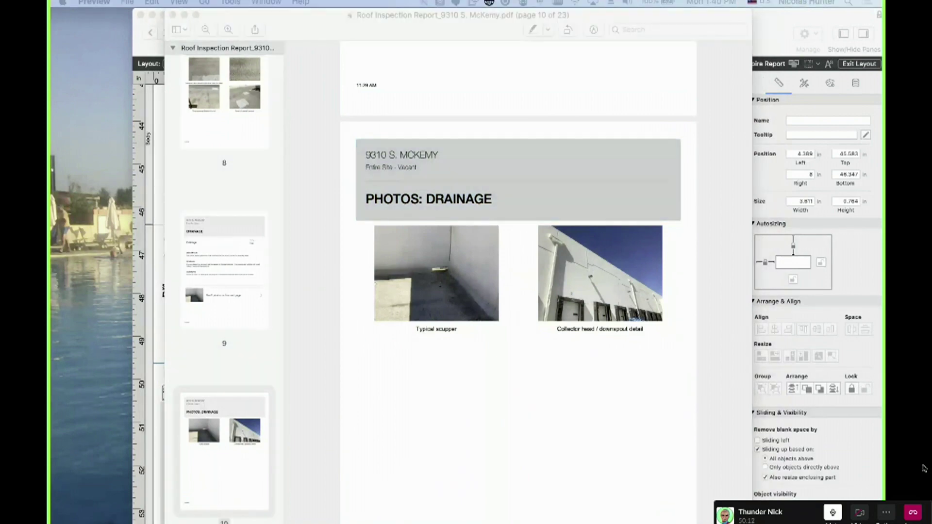
drag(51, 260, 466, 15)
Scroll further down through the Zane Grey report's condition pages
scroll(469, 339, down, 4)
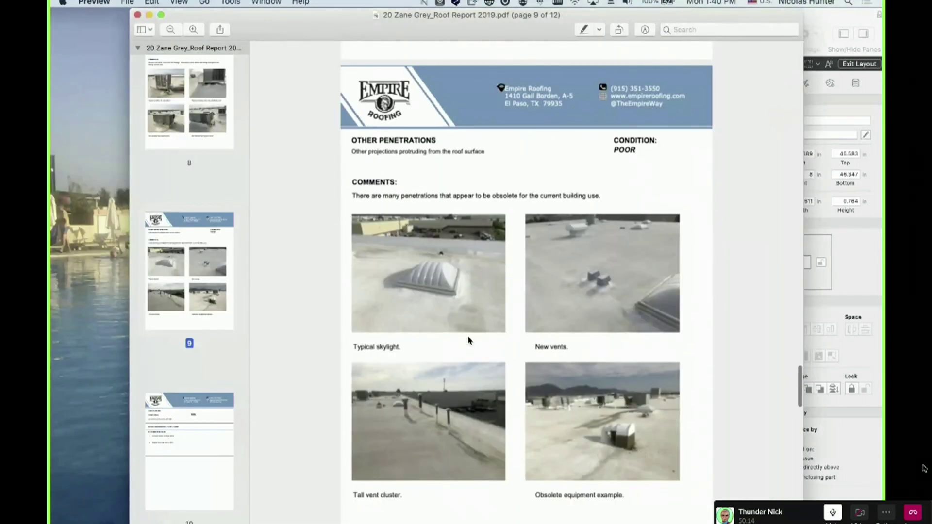
scroll(469, 340, down, 3)
scroll(468, 341, down, 4)
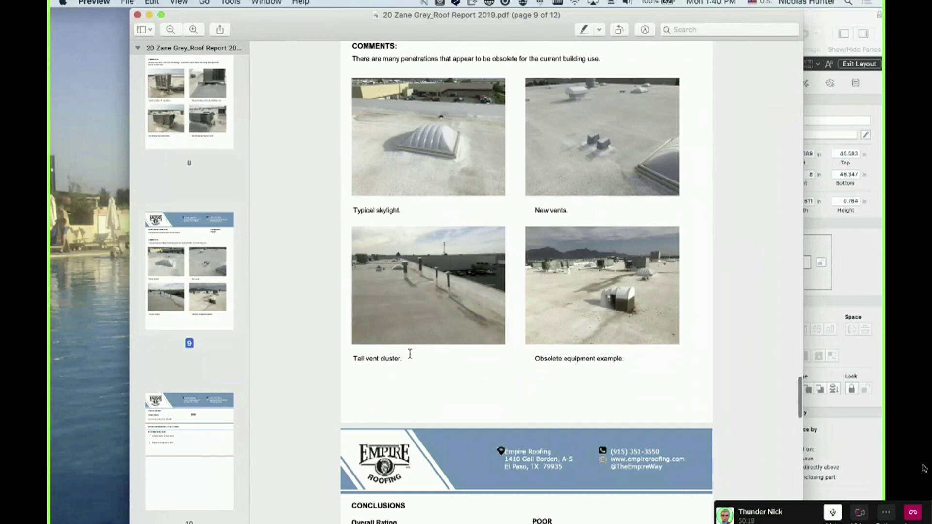
scroll(410, 354, down, 2)
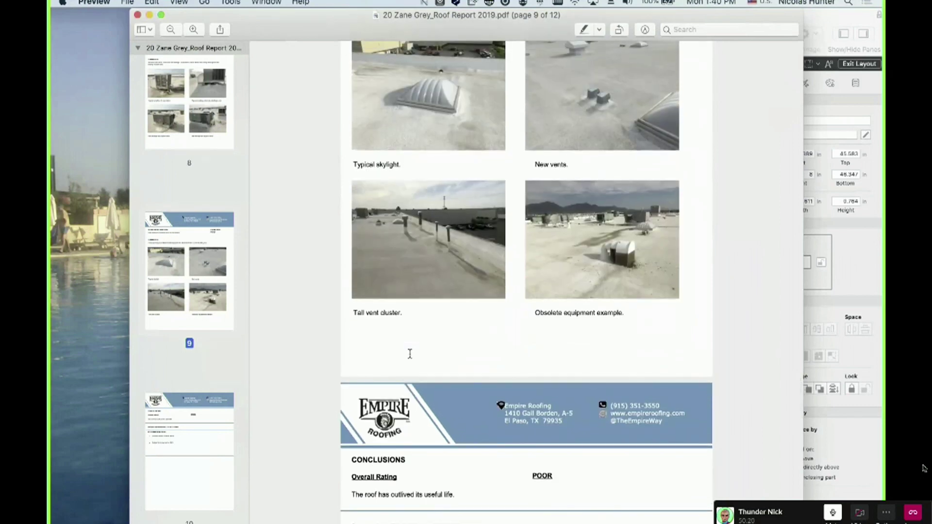
scroll(435, 315, down, 3)
Scroll the Zane Grey report back up to page 6, then move its window aside
scroll(435, 316, up, 15)
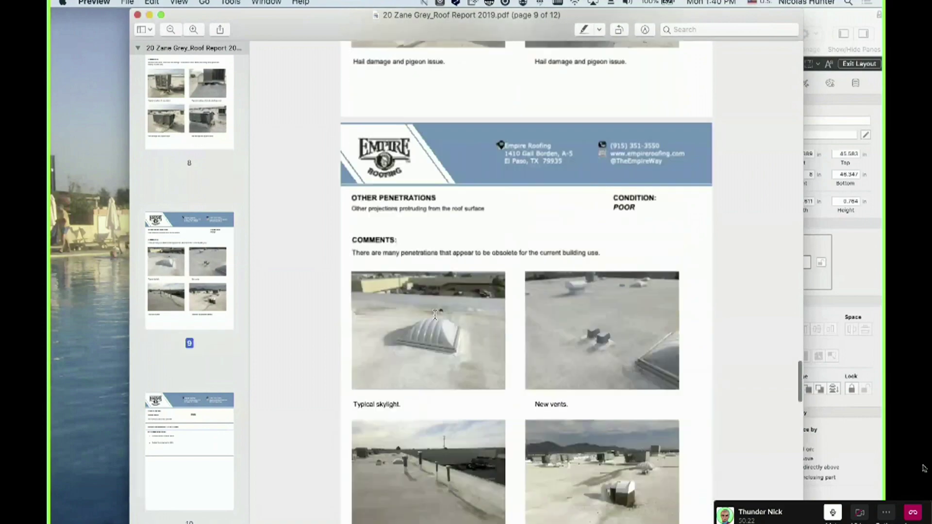
scroll(435, 315, up, 12)
scroll(431, 343, down, 6)
scroll(430, 342, down, 5)
scroll(405, 340, up, 8)
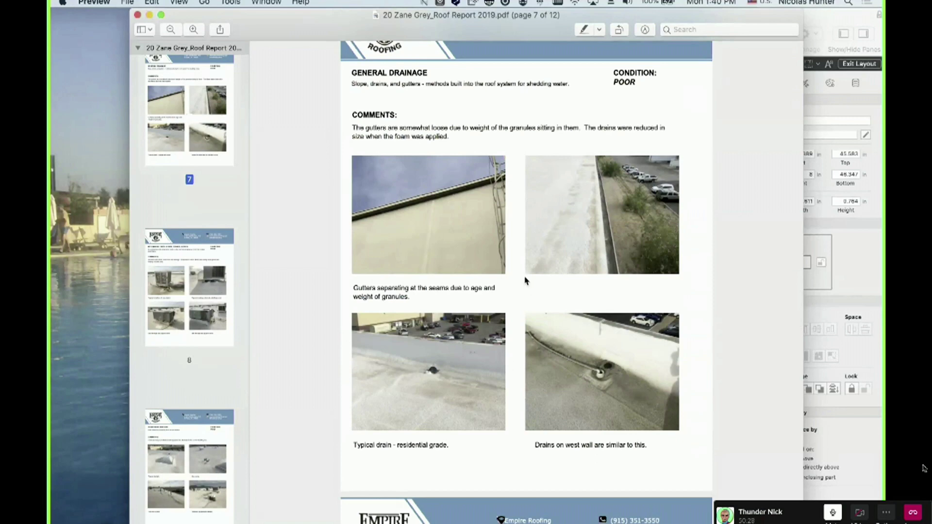
scroll(497, 258, up, 8)
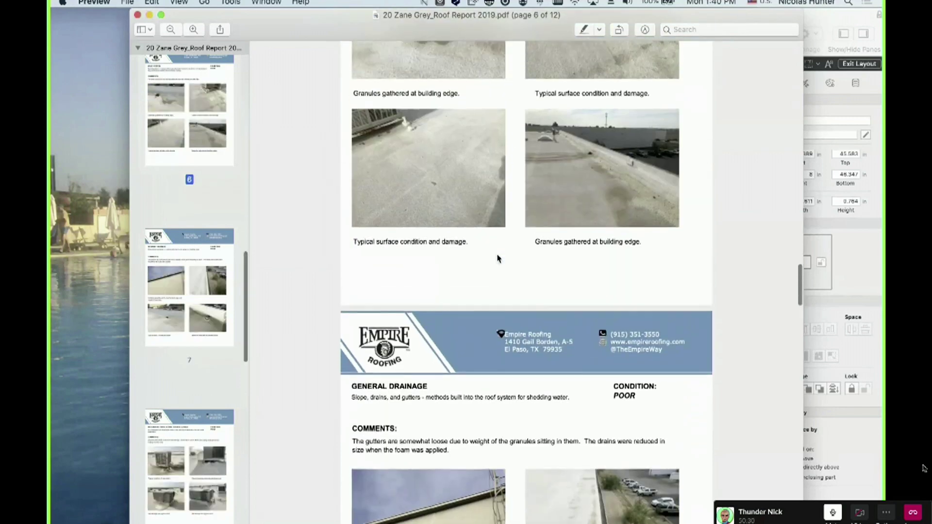
scroll(498, 258, up, 3)
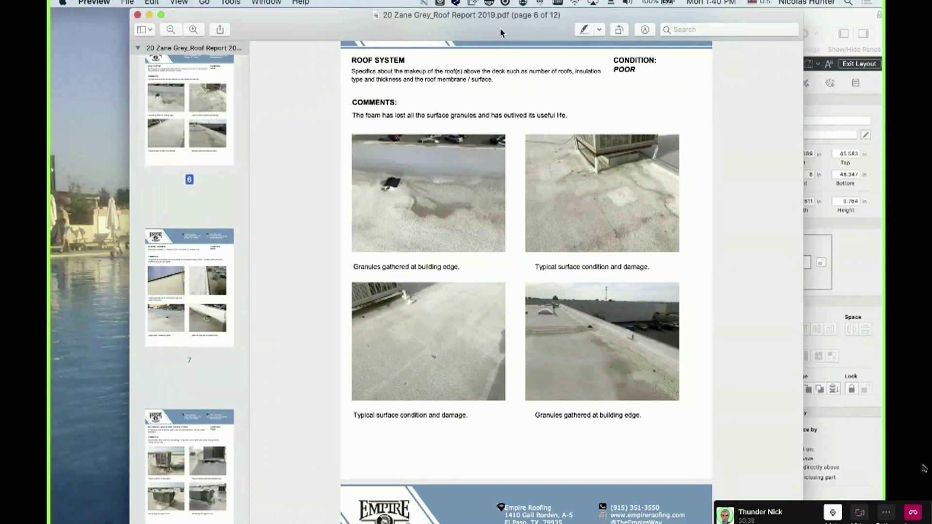
scroll(526, 291, up, 4)
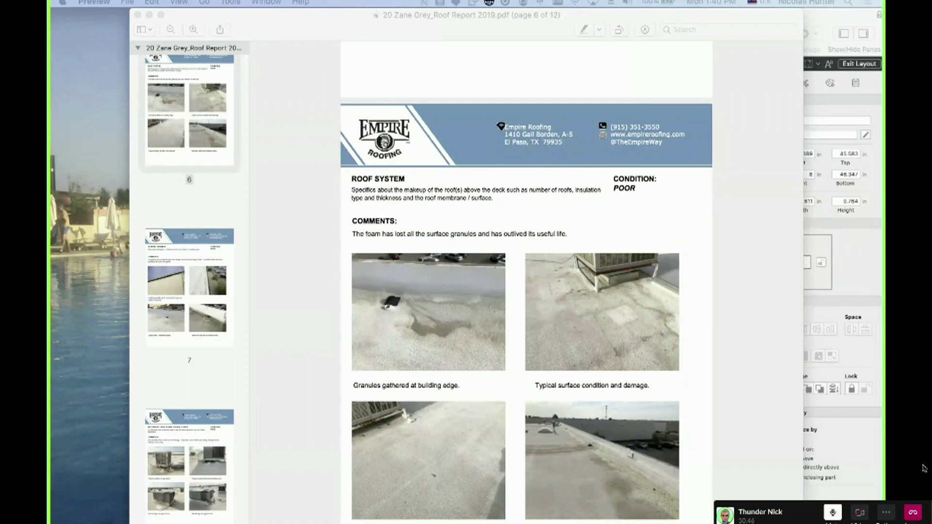
click(309, 274)
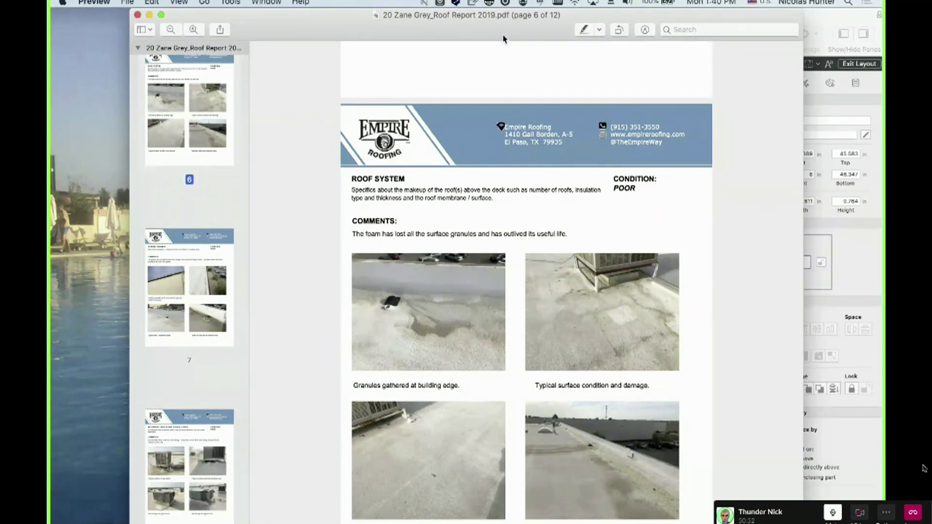
drag(518, 24, 50, 291)
Scroll the McKemy report up to page 9, then return to FileMaker's Inspection old layout
click(532, 321)
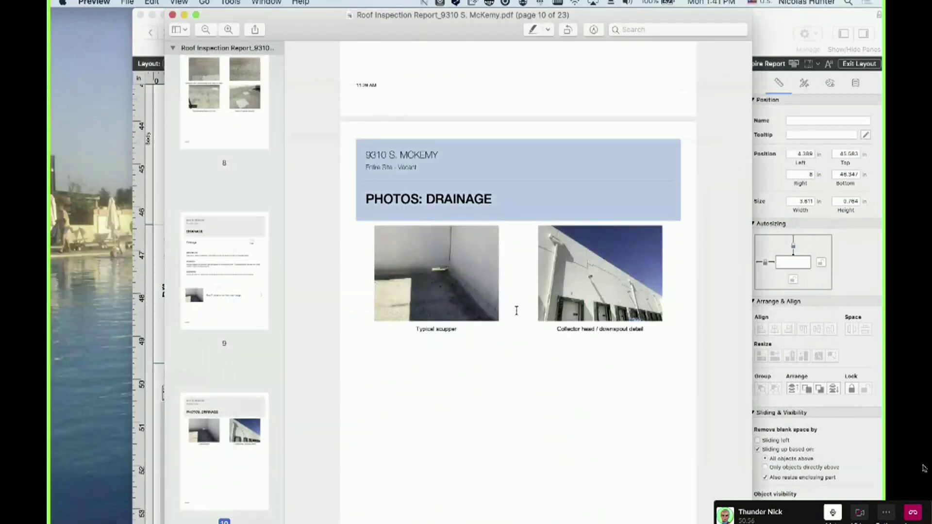
scroll(515, 308, up, 10)
scroll(508, 303, up, 1)
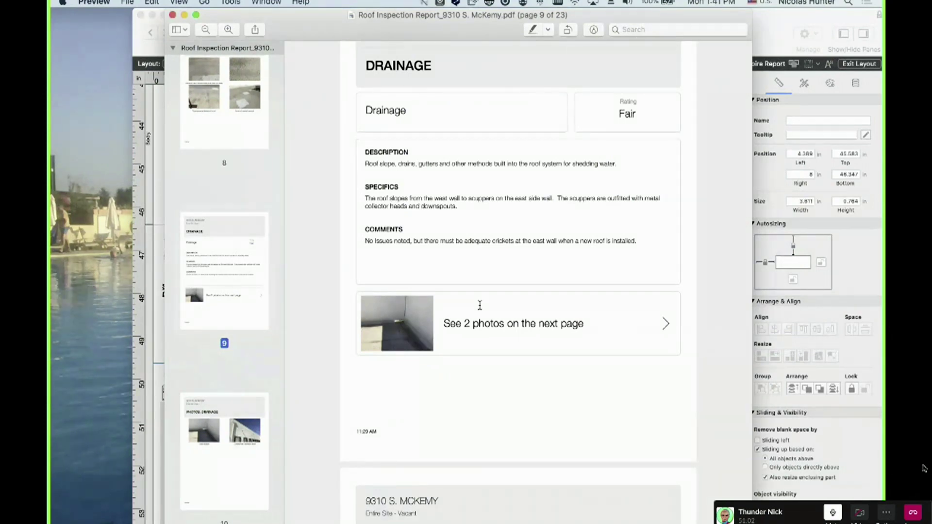
click(51, 356)
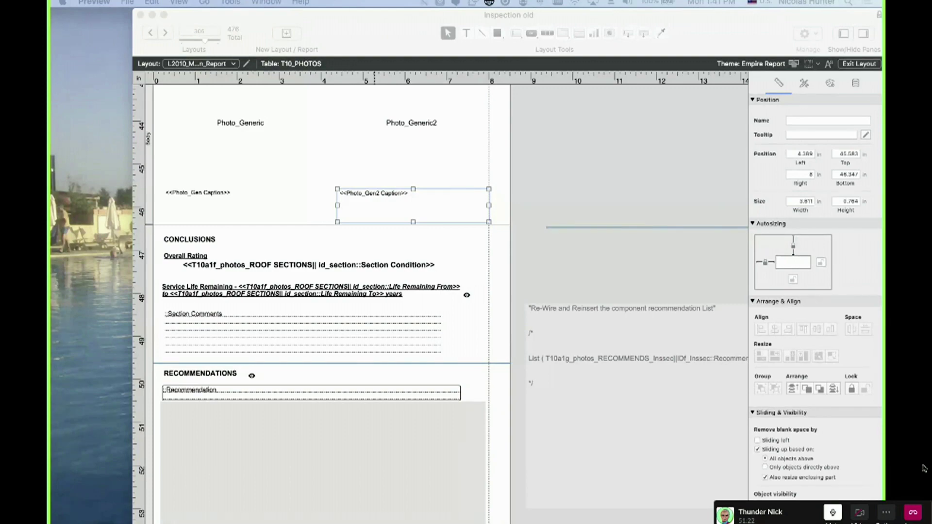
Move the DEV_RoofCentral layout window onto this screen and close its fields pane
drag(52, 141, 331, 45)
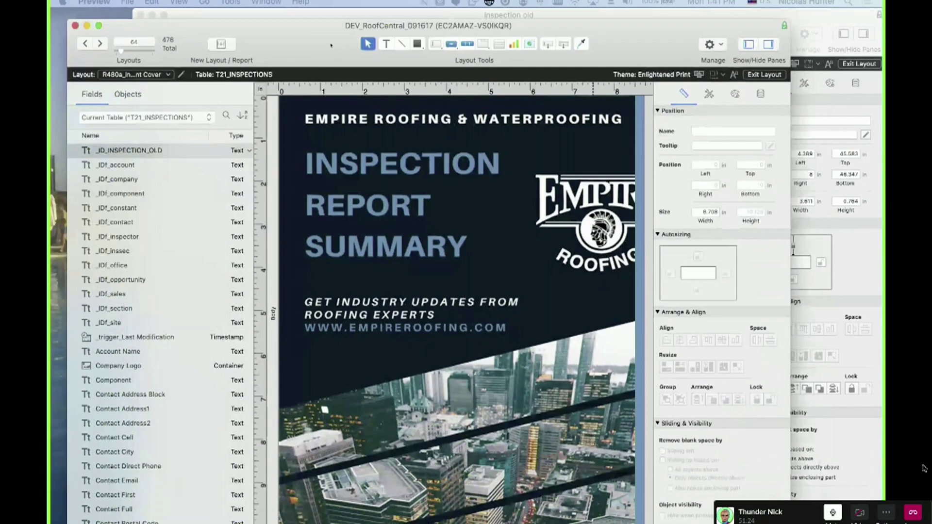
click(749, 45)
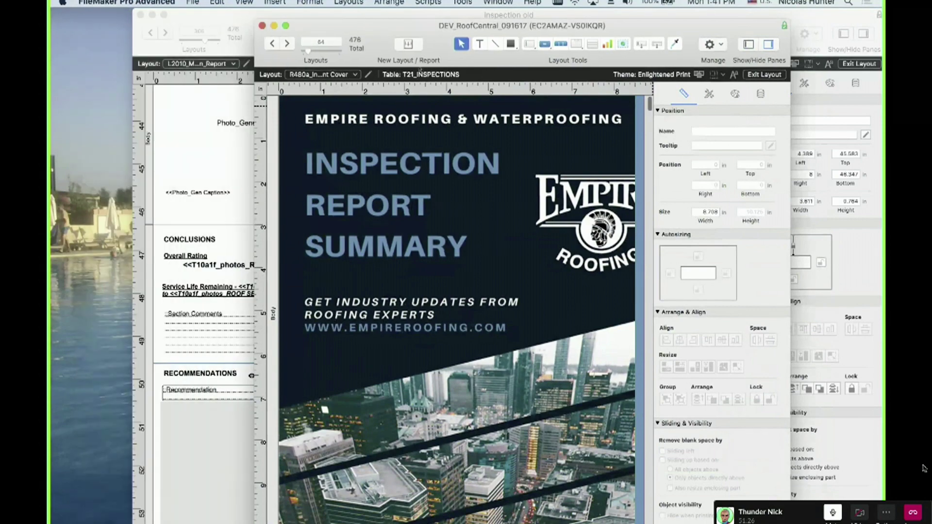
drag(368, 27, 226, 30)
Open Manage Layouts, widen the Layout Name column, and select the eight R480 layouts
key(super+shift+l)
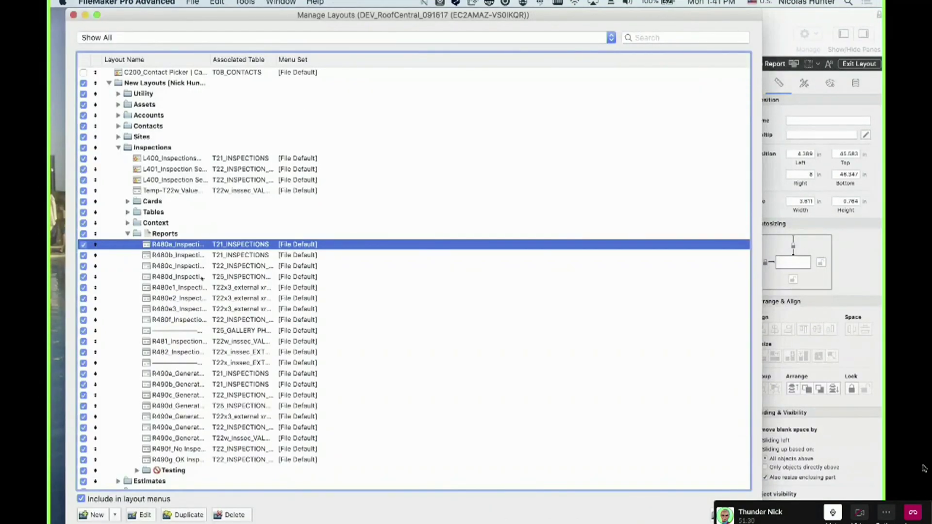
drag(208, 59, 354, 77)
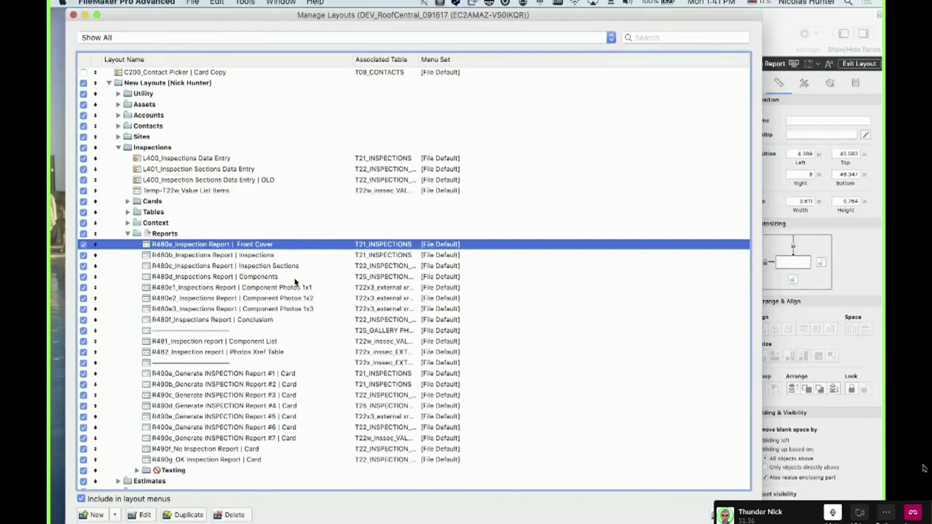
shift+click(263, 319)
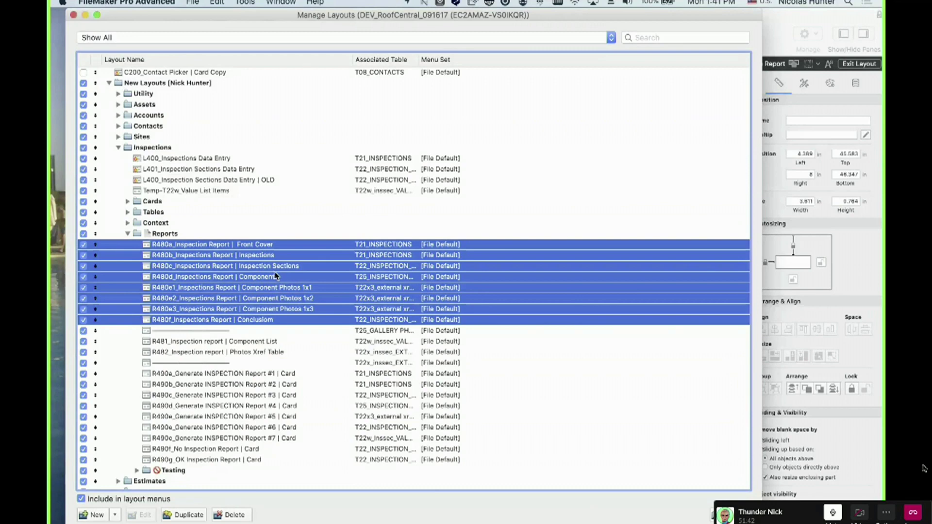
Rename layout R480f from 'Inspections Report | Conclusiom' to 'Inspections Report | Conclusion' in Layout Setup
click(277, 362)
double_click(272, 319)
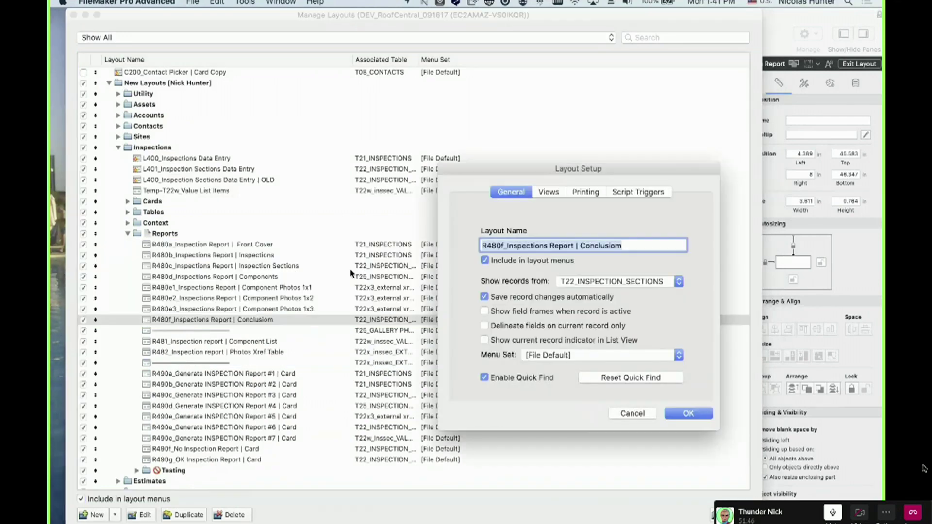
click(624, 245)
key(BackSpace)
text(n)
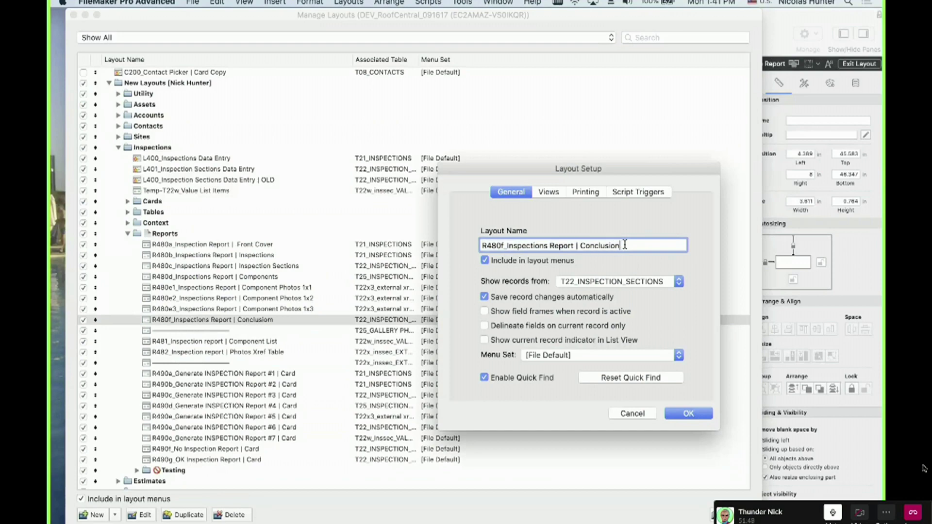
key(Tab)
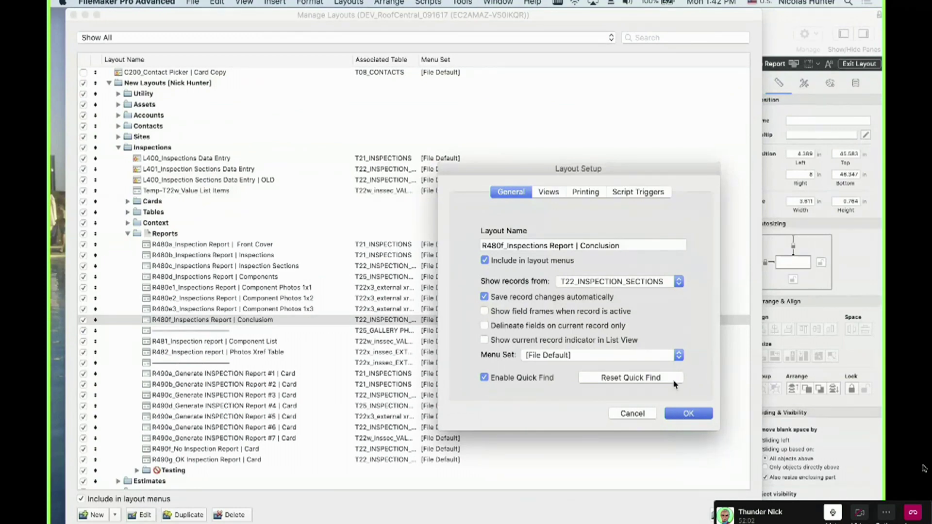
drag(608, 170, 502, 142)
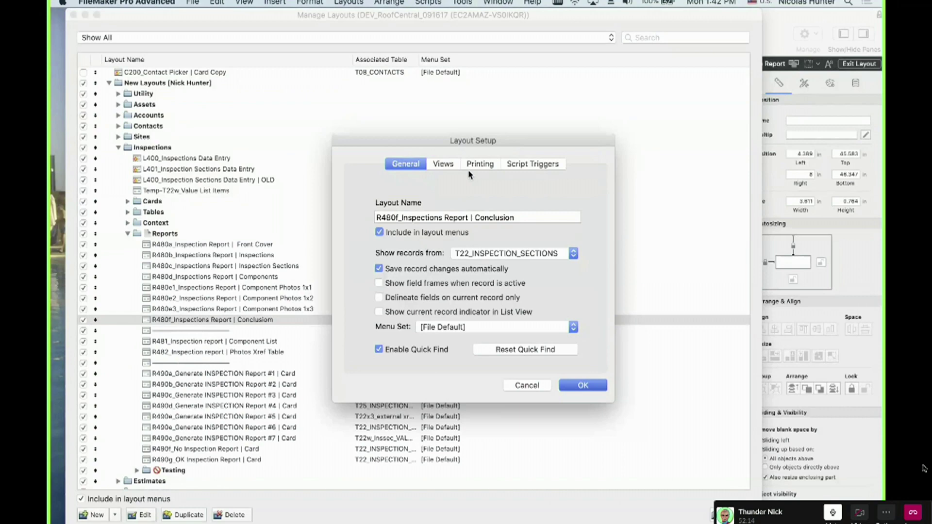
key(Return)
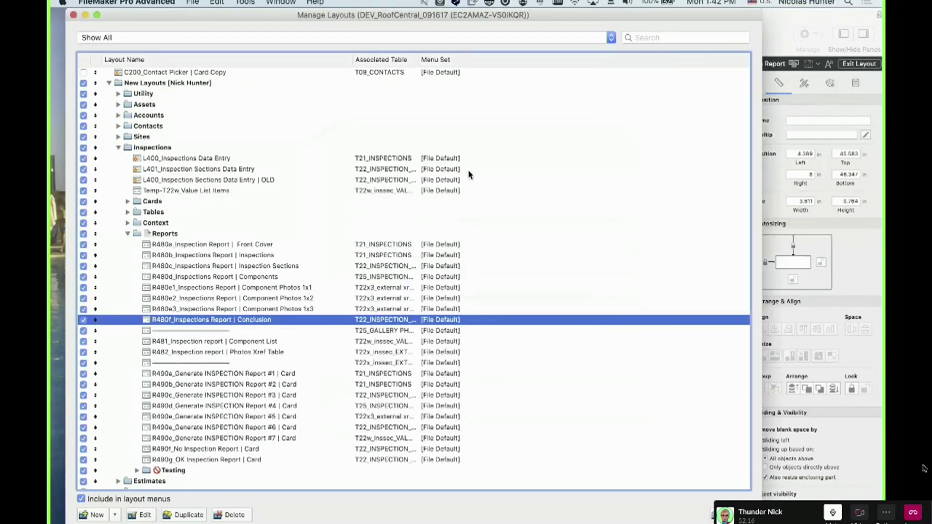
Widen the Associated Table column while reviewing the R480 layouts and the Context folder
click(273, 244)
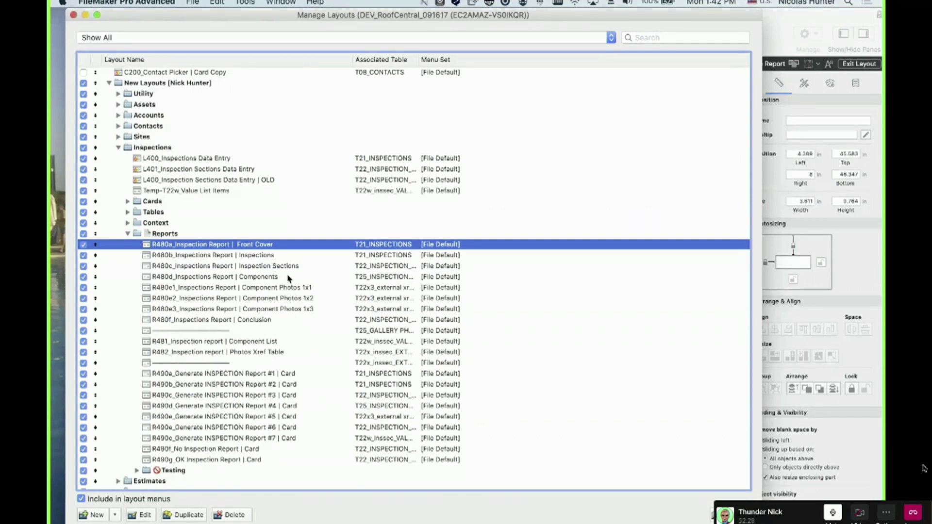
drag(279, 255, 280, 290)
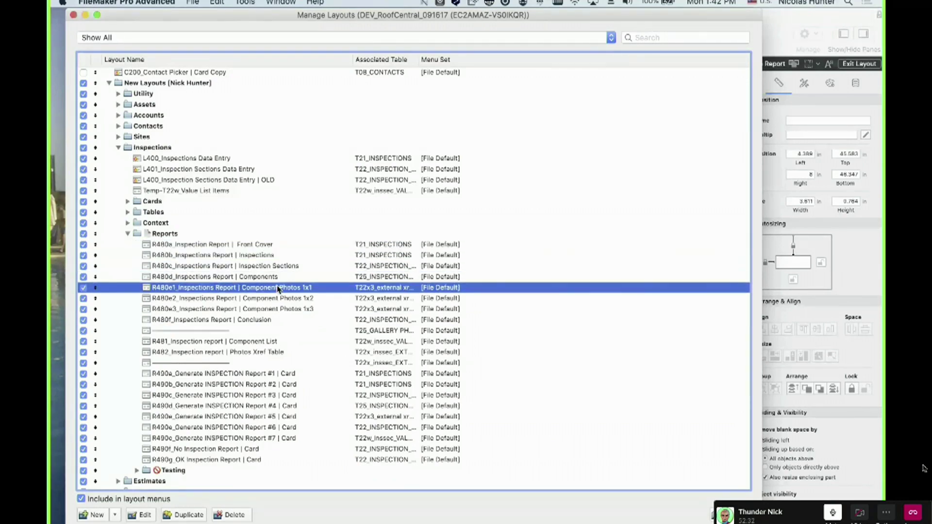
click(265, 321)
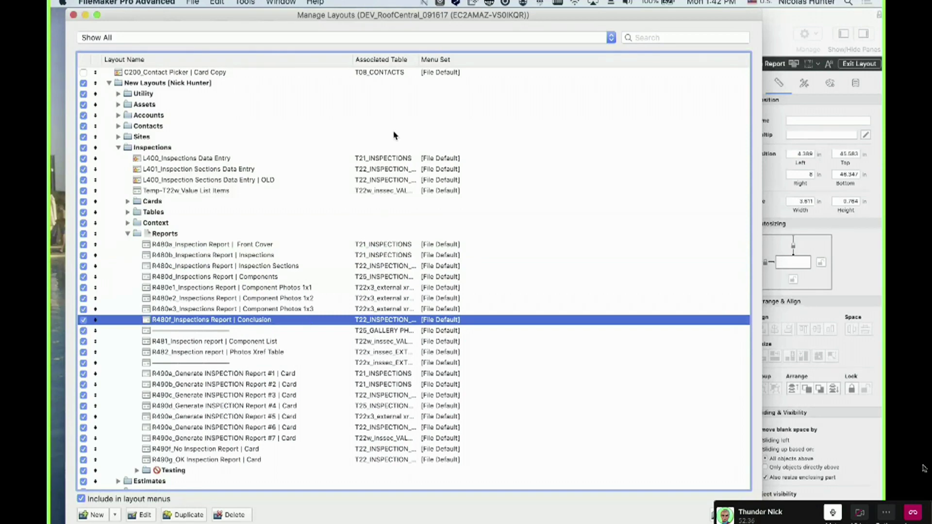
drag(418, 59, 505, 73)
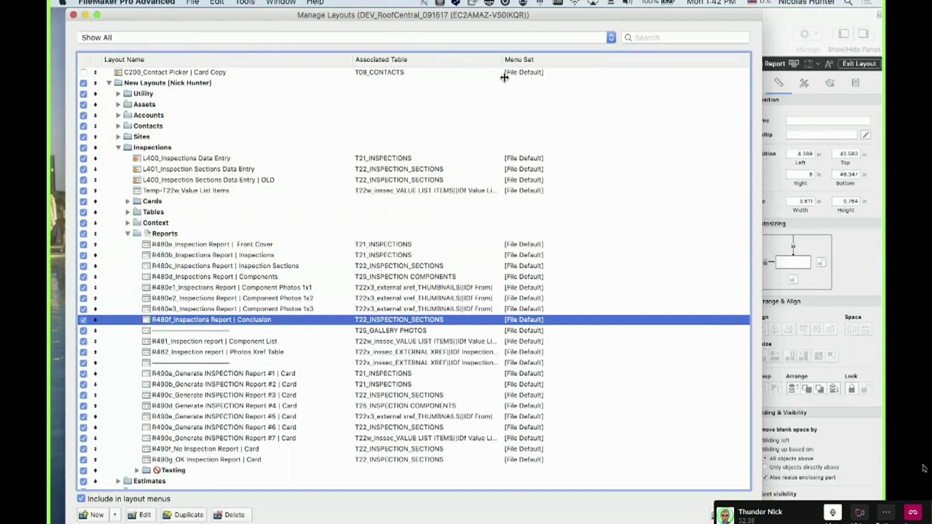
click(384, 247)
drag(384, 246, 398, 280)
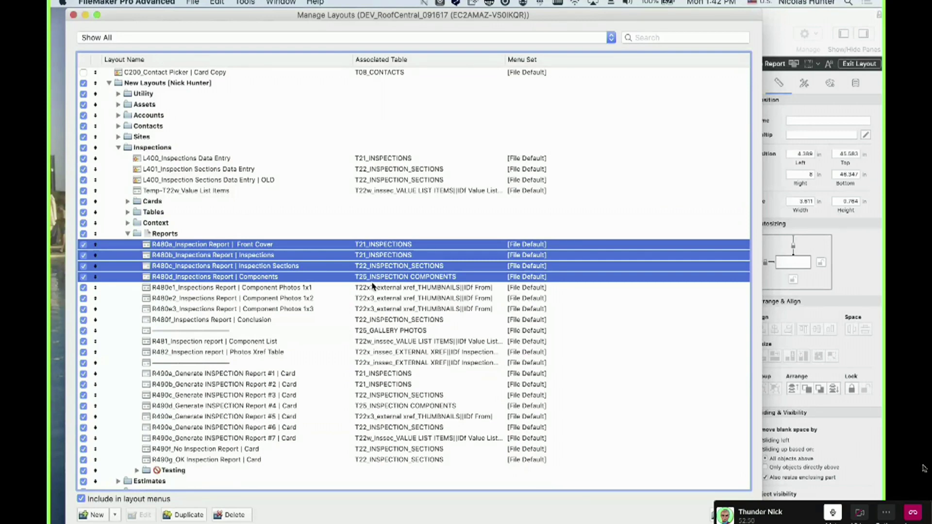
click(387, 222)
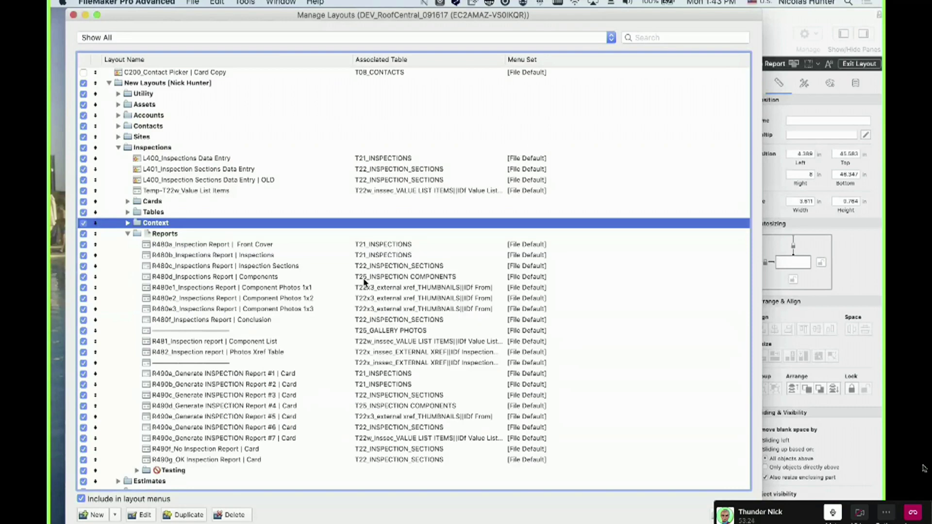
Select the R480a Front Cover and R480d Components layouts, then close Manage Layouts
click(365, 281)
click(382, 246)
super+click(383, 276)
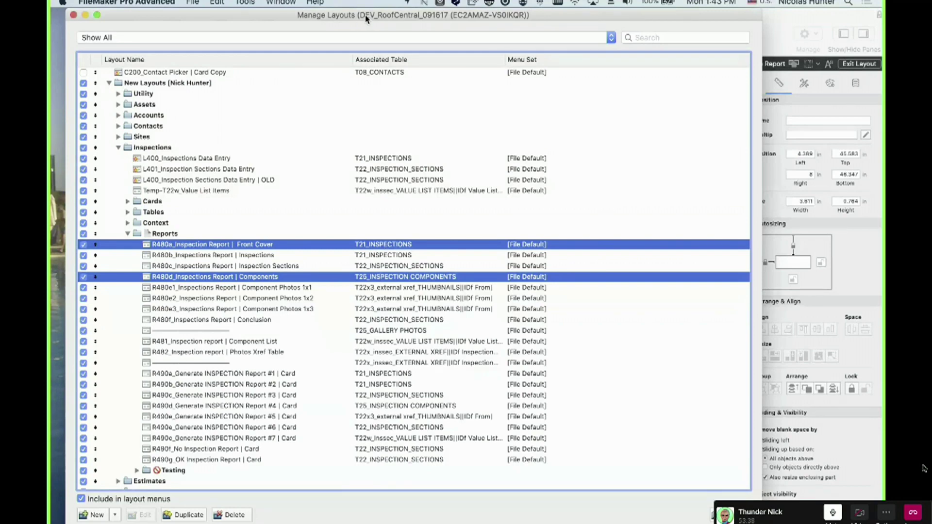
drag(366, 20, 375, 22)
click(82, 18)
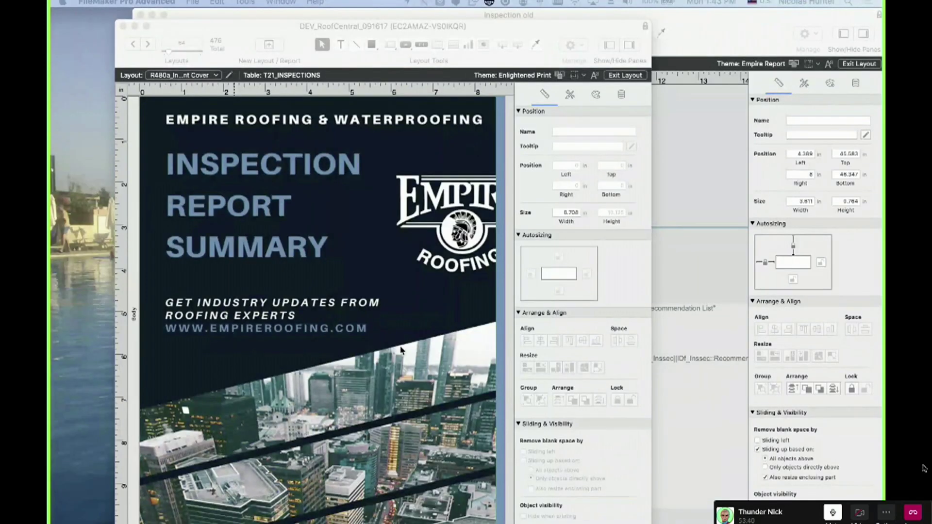
Widen the layout window, select the cover background, and advance to the R480b Inspections layout
drag(652, 374, 773, 375)
scroll(252, 194, down, 5)
scroll(252, 165, up, 3)
click(253, 206)
scroll(295, 183, up, 2)
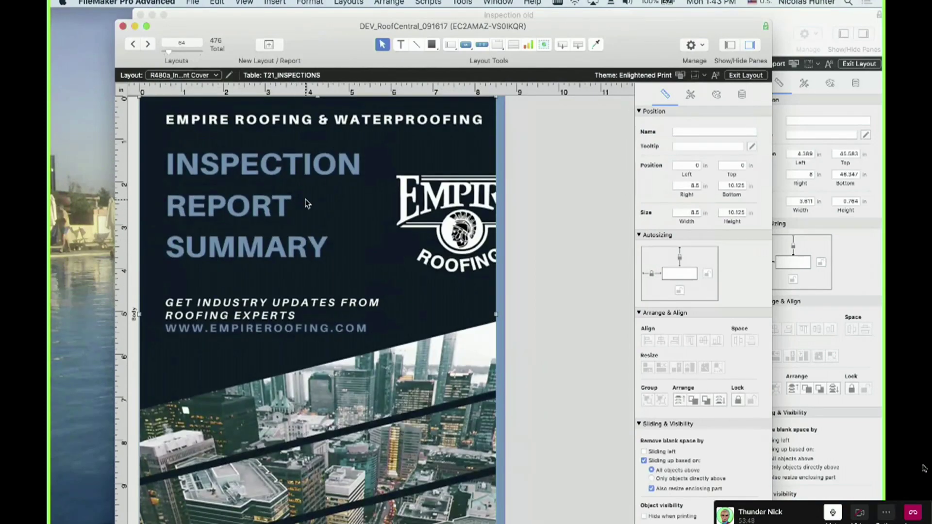
click(148, 44)
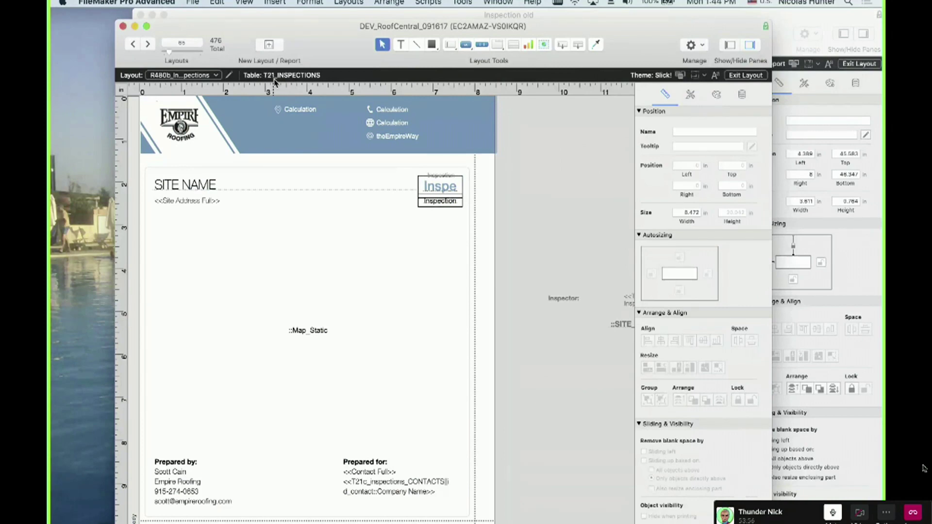
Inspect the static map, Prepared by, SITE NAME, address and Inspe objects on the layout
click(296, 223)
click(184, 483)
click(192, 184)
click(193, 204)
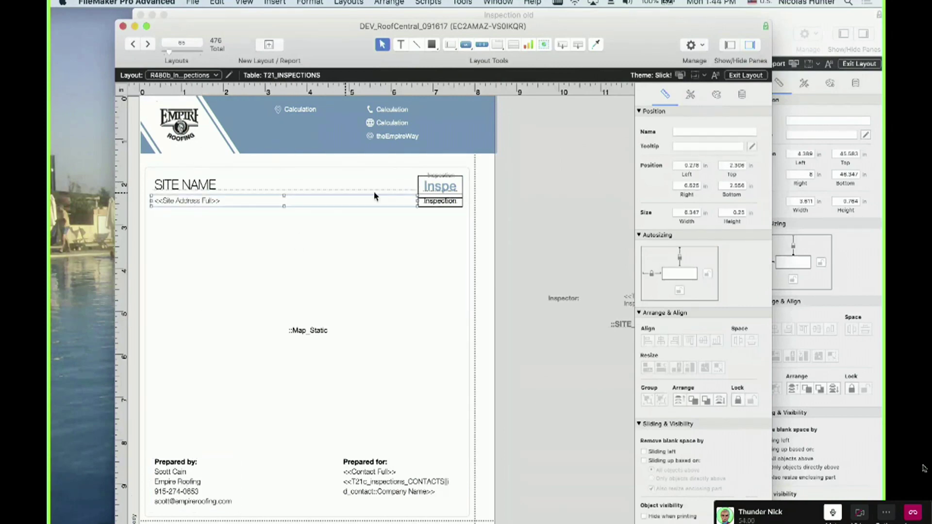
click(452, 188)
click(446, 177)
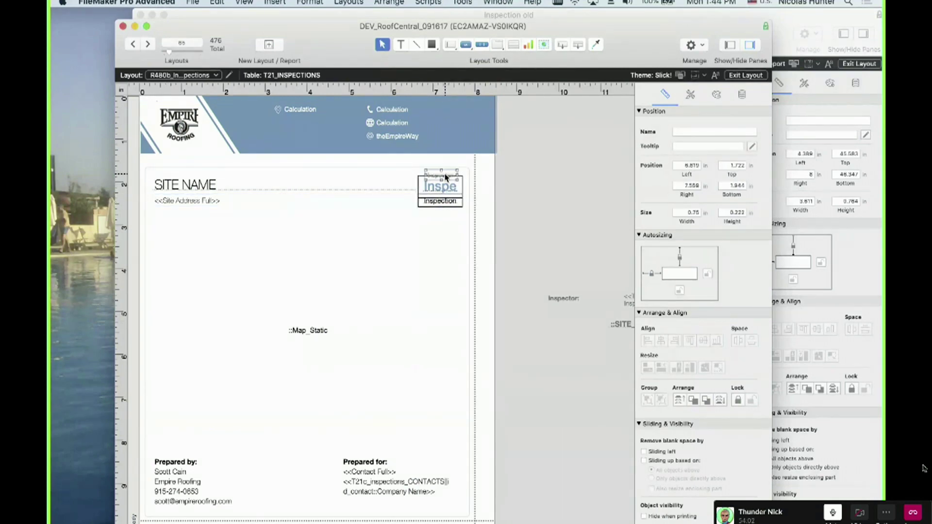
Review the inspections table's fields in Manage Database, then select the Map_Static object
key(shift+super+d)
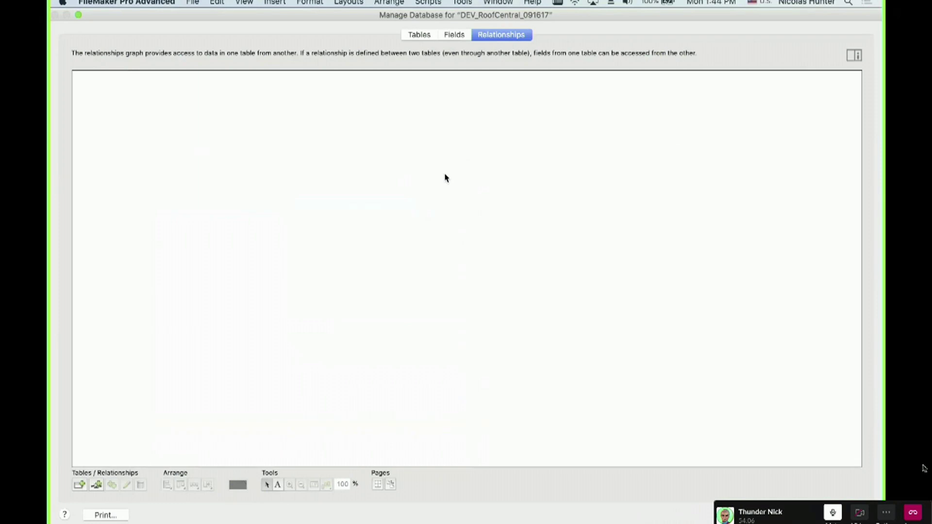
click(455, 35)
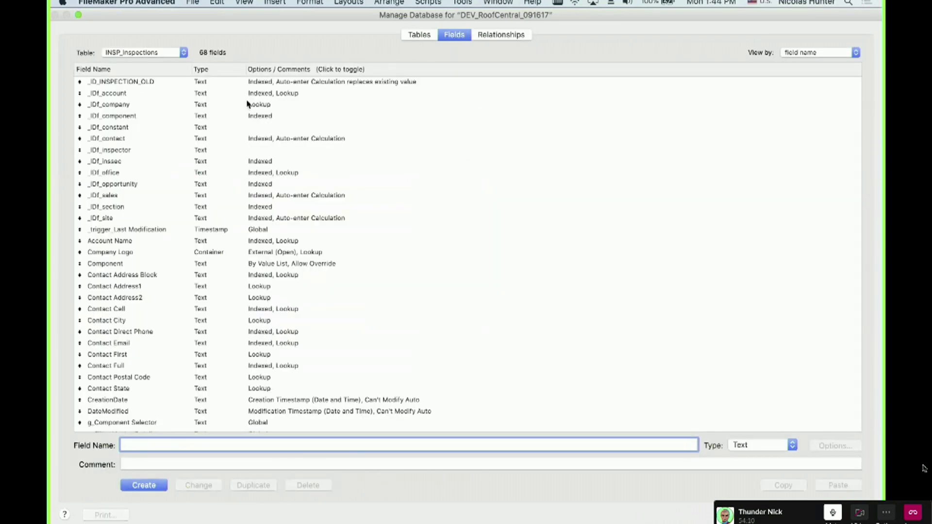
key(Escape)
click(293, 314)
scroll(292, 314, down, 3)
Confirm the map object is bound to Map_Static, leaving the field assignment unchanged
double_click(291, 312)
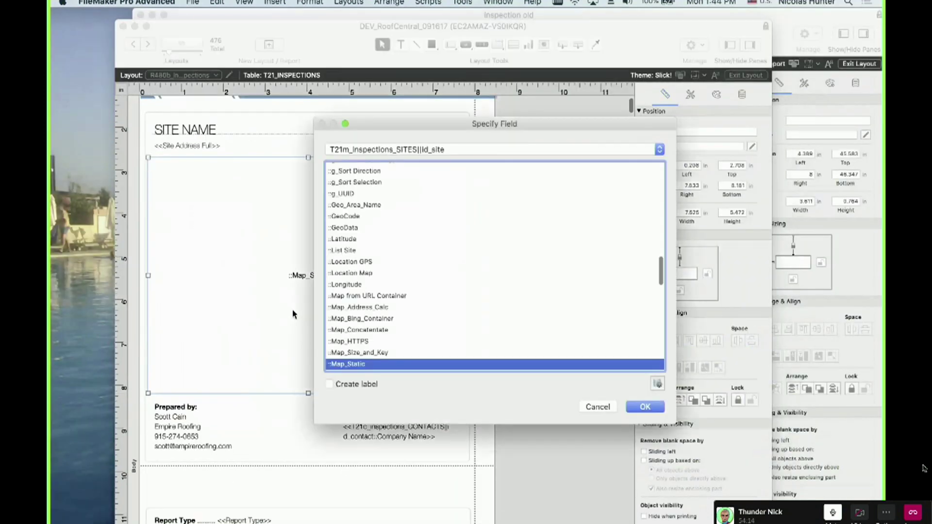
key(Escape)
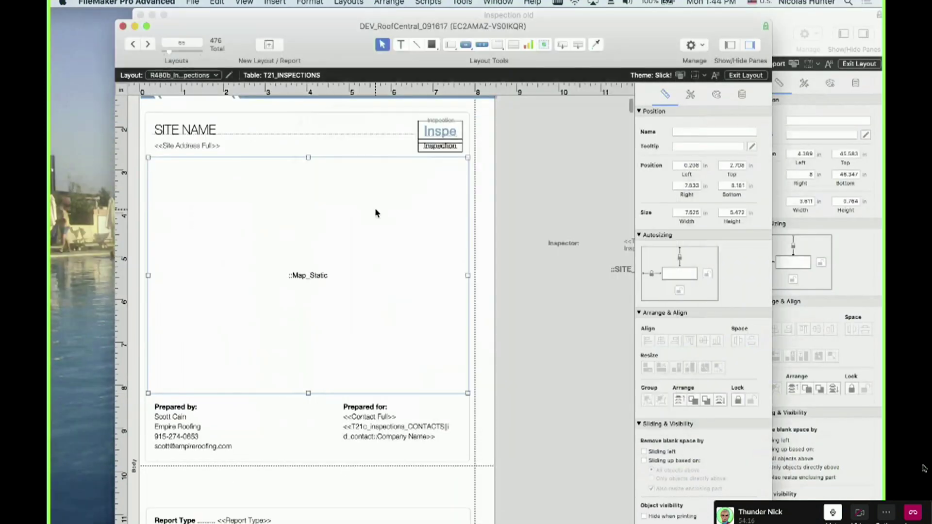
double_click(372, 218)
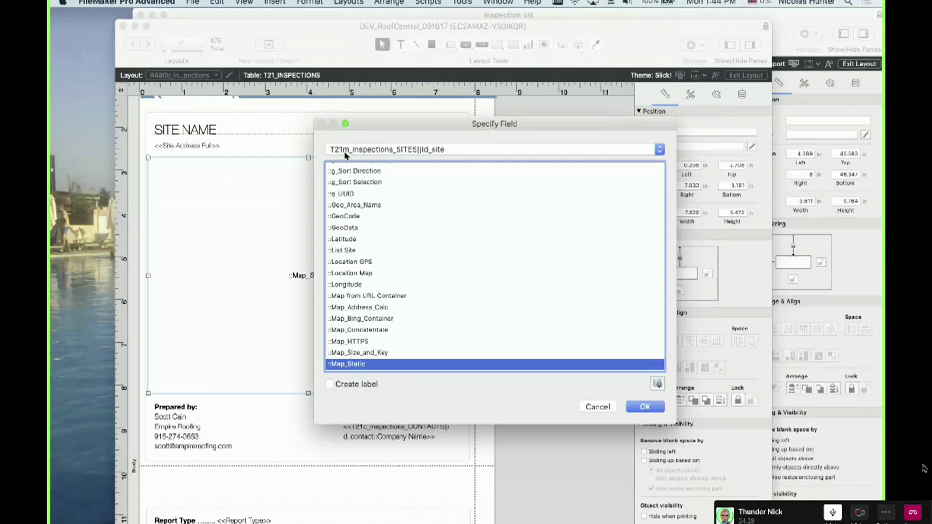
key(Escape)
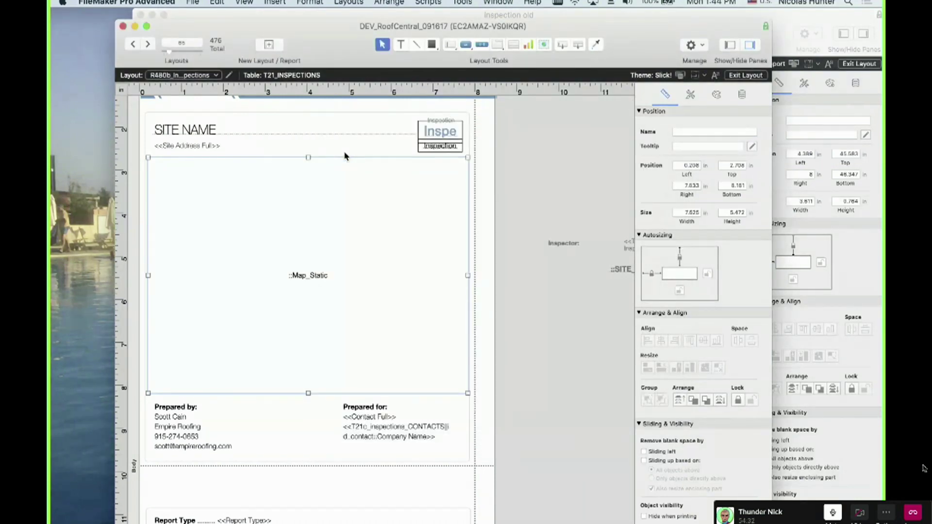
Scroll down and select the GENERAL section text block
scroll(323, 381, down, 5)
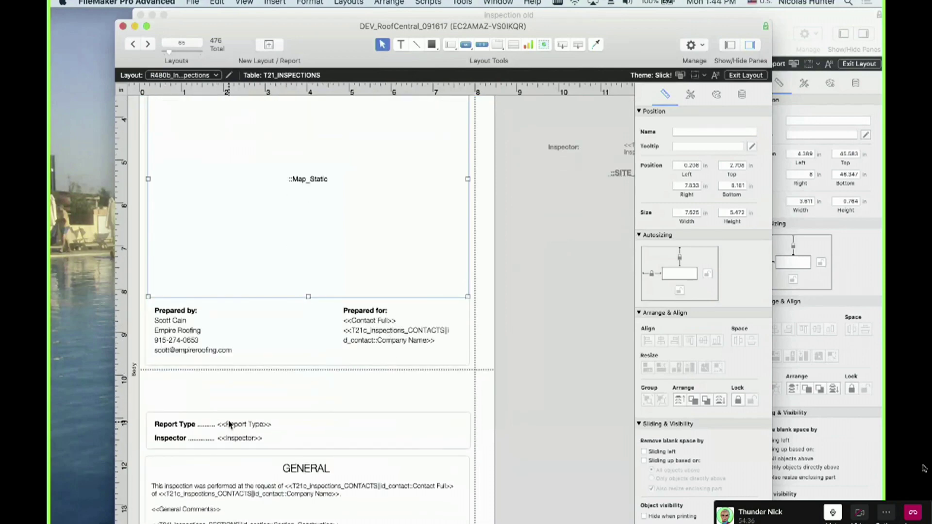
scroll(228, 428, down, 6)
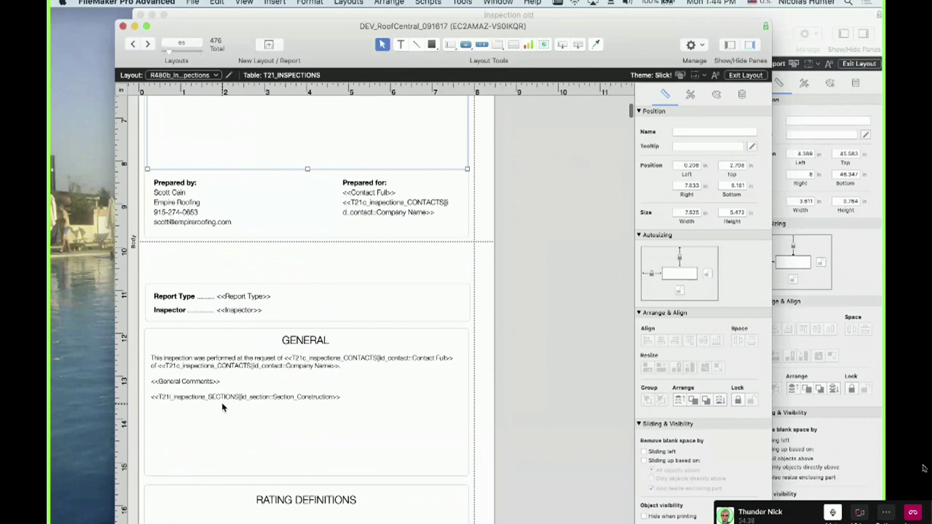
click(221, 396)
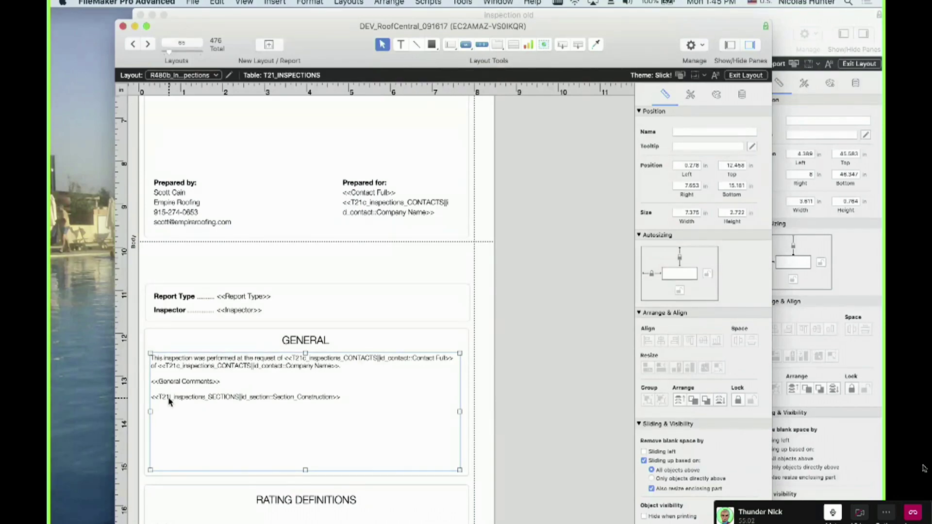
scroll(171, 394, down, 10)
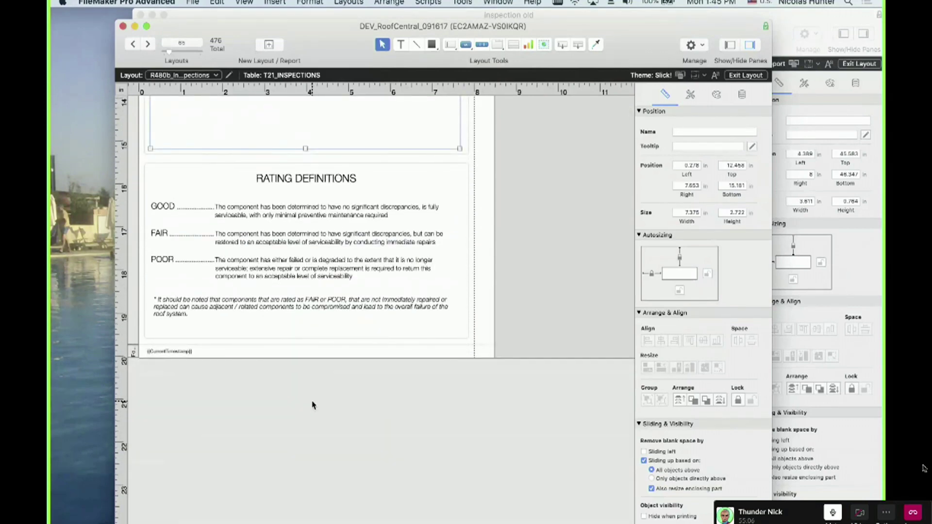
scroll(246, 276, up, 1)
scroll(246, 276, up, 14)
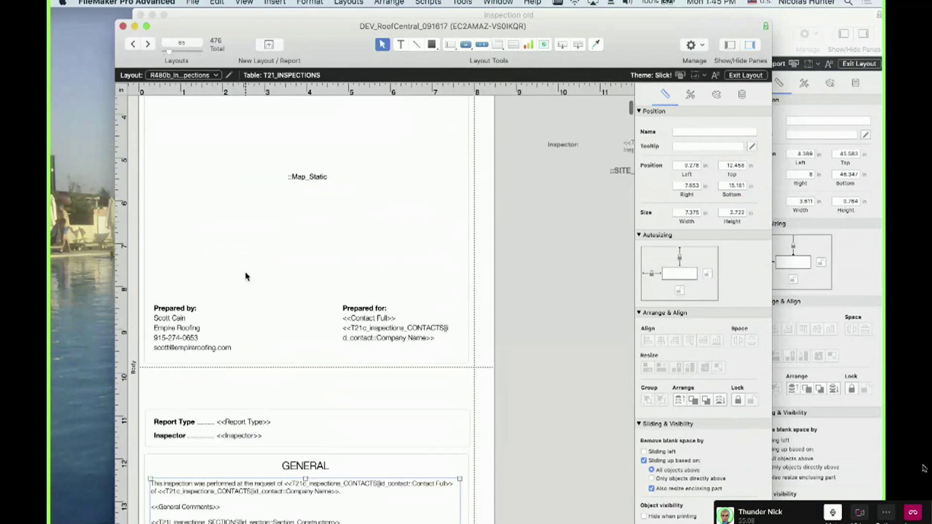
scroll(246, 275, down, 15)
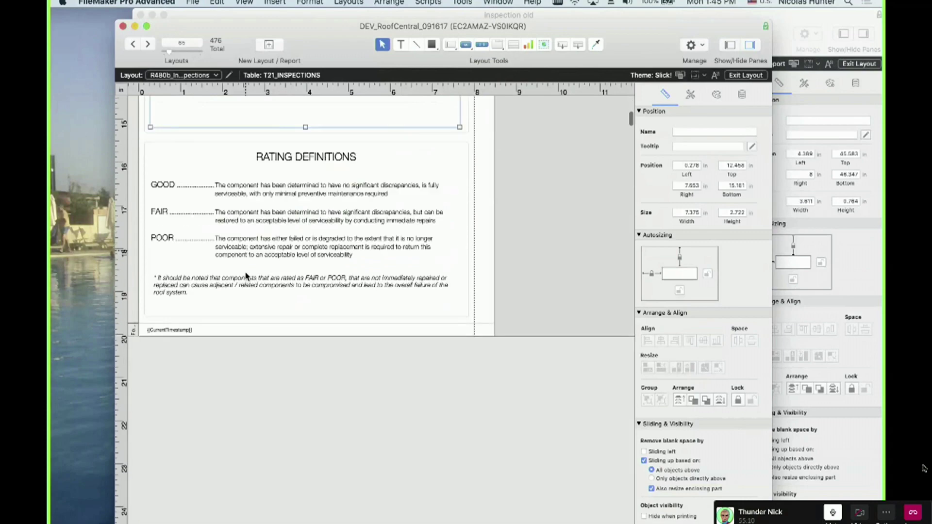
scroll(246, 276, up, 9)
click(135, 214)
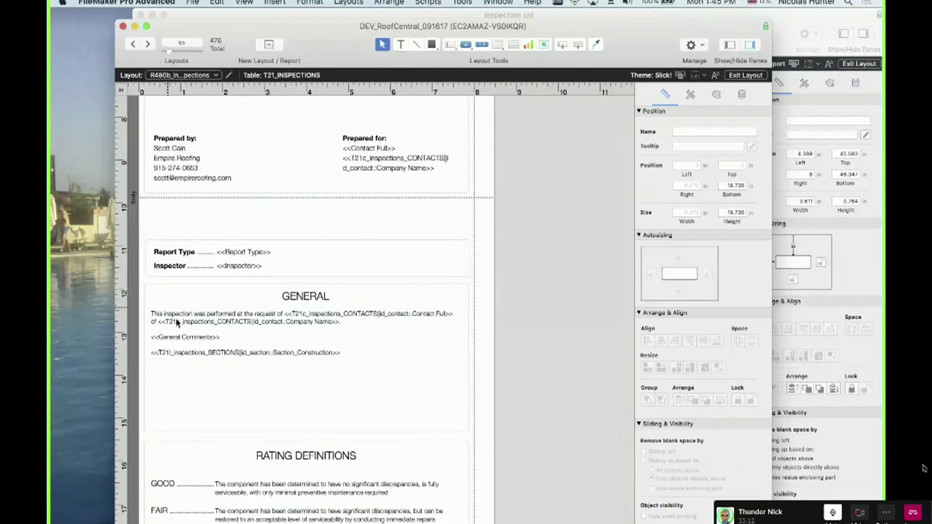
scroll(150, 286, down, 10)
click(135, 317)
click(160, 317)
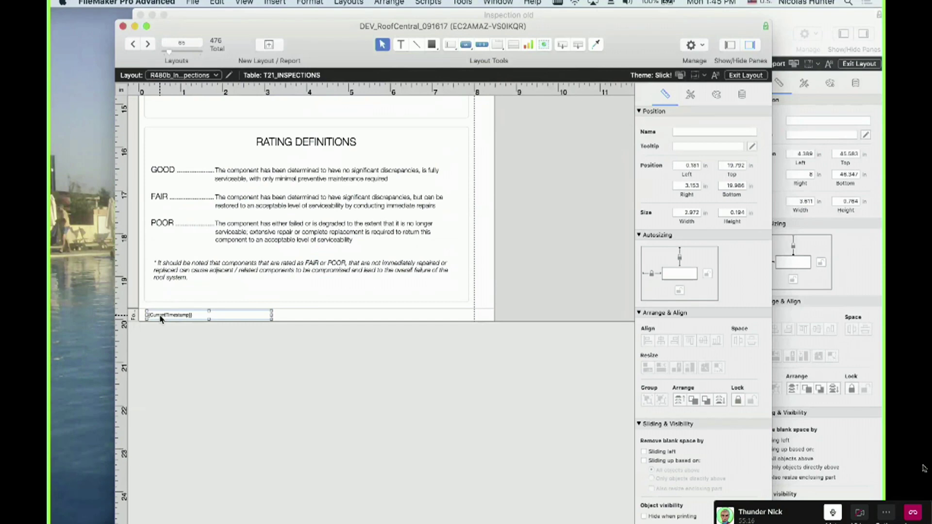
scroll(161, 320, up, 20)
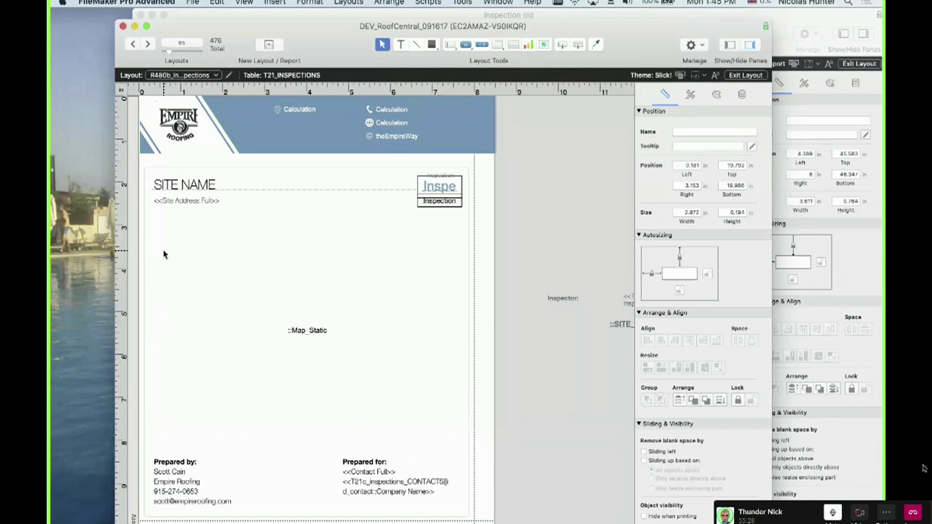
Advance to the R480c Inspection Sections layout and switch to the reference PDF in Preview
click(148, 46)
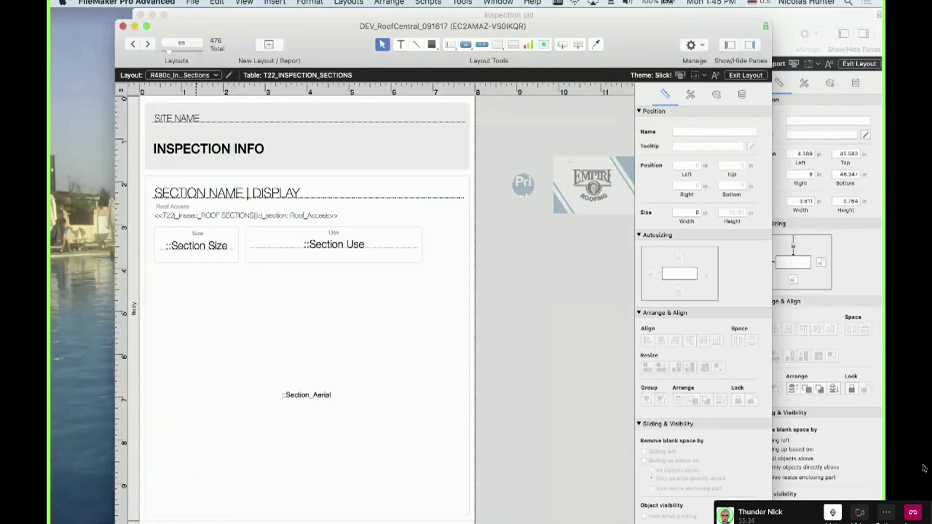
key(super+shift+d)
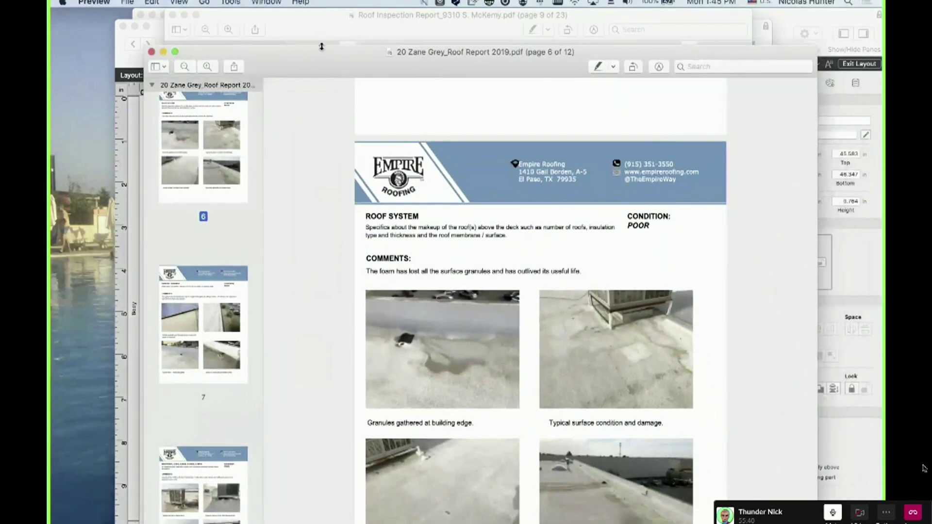
Close the Zane Grey roof report and move the McKemy report window aside to reveal FileMaker
key(super+w)
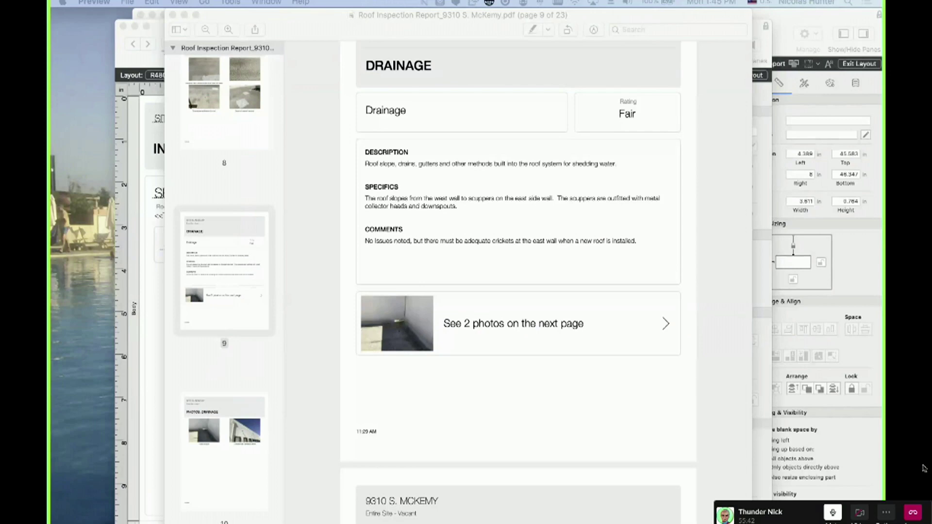
scroll(353, 245, up, 15)
scroll(354, 245, up, 15)
scroll(354, 245, down, 5)
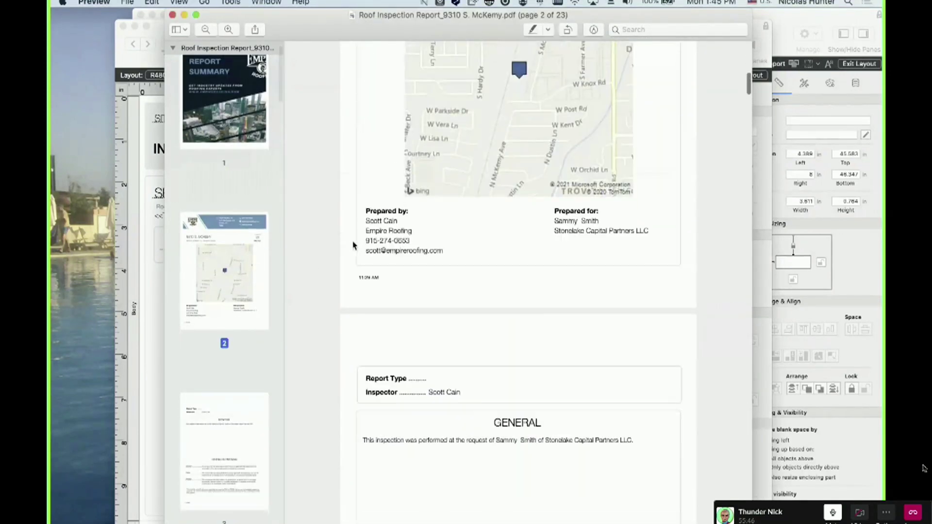
scroll(353, 246, up, 8)
scroll(425, 245, down, 10)
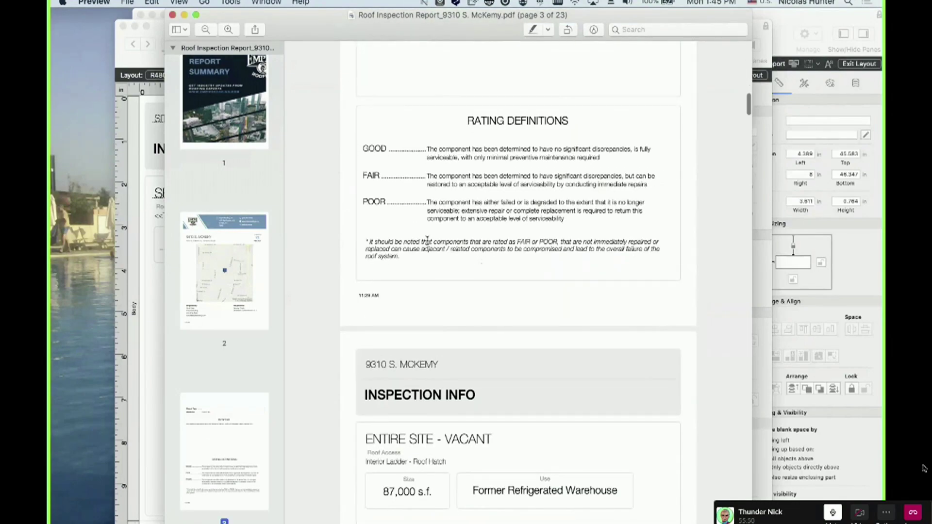
scroll(427, 240, down, 6)
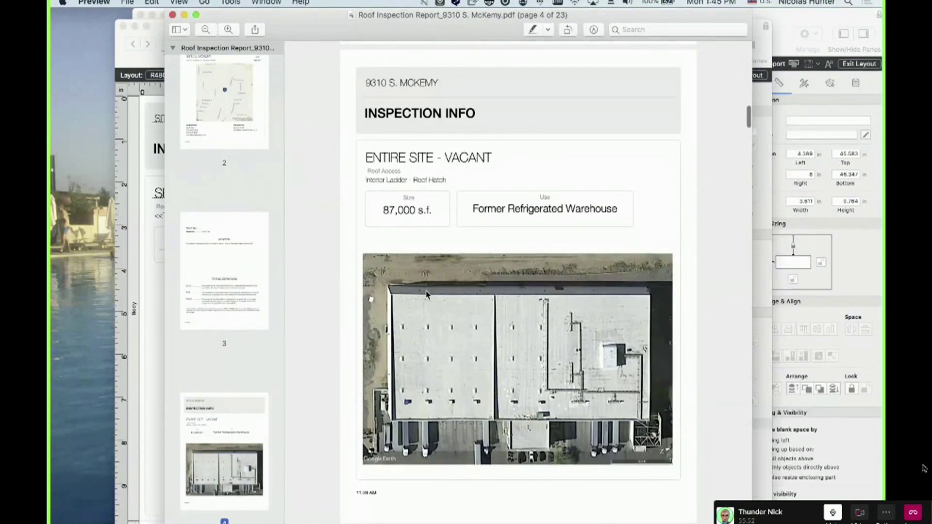
drag(455, 19, 45, 195)
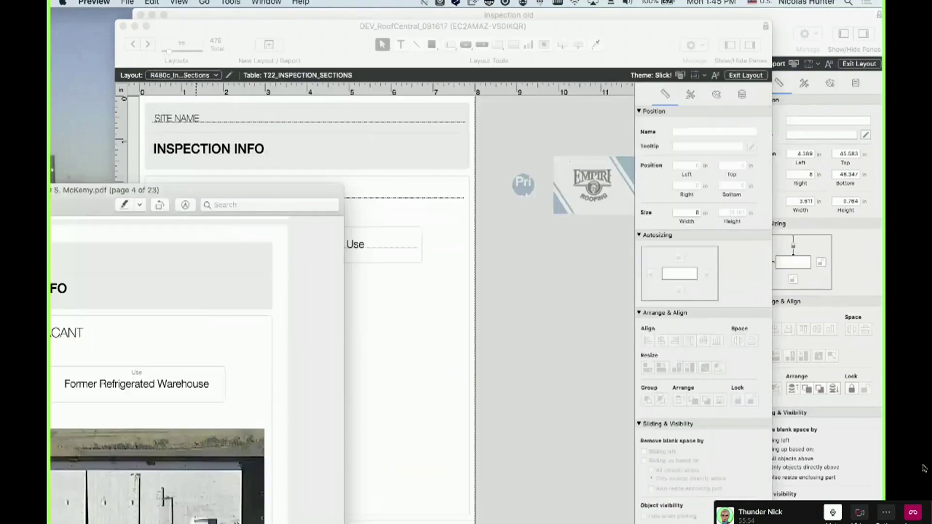
Bring the Sections layout forward and check which field the SITE NAME object displays
click(328, 343)
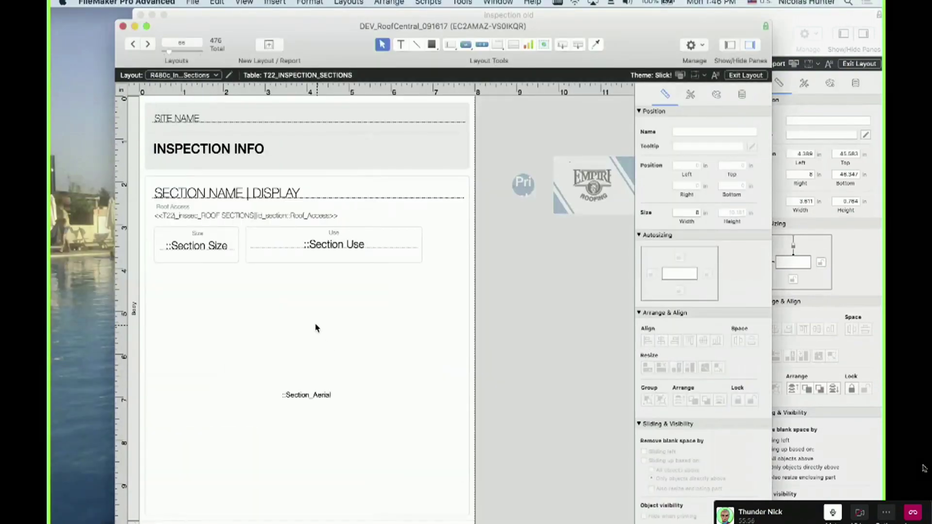
drag(291, 72, 274, 61)
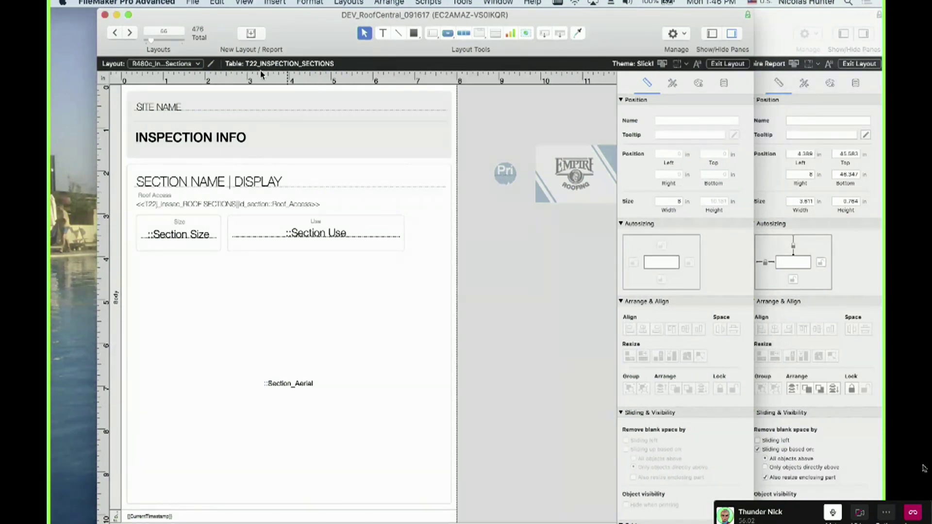
click(199, 140)
click(153, 108)
double_click(152, 108)
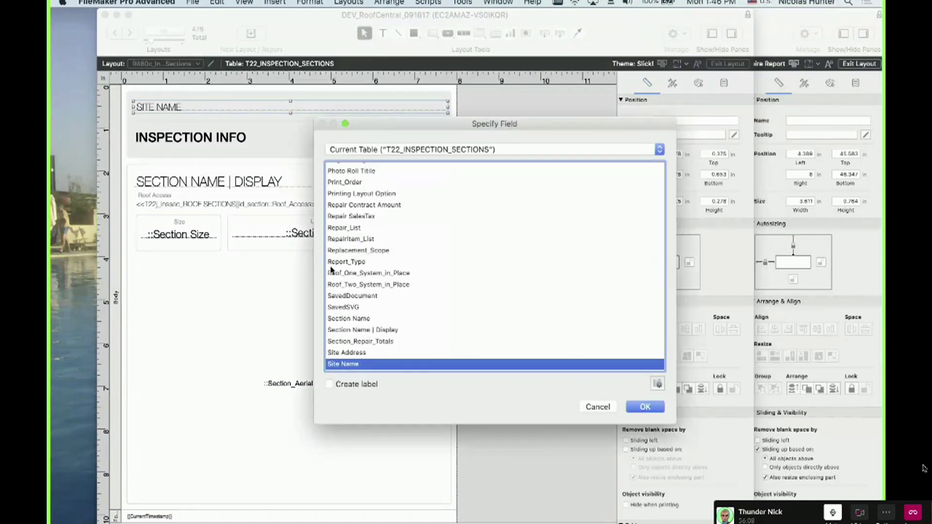
key(Return)
Check the fields bound to the Section Use and Section_Aerial objects without changing them
click(202, 237)
shift+click(271, 244)
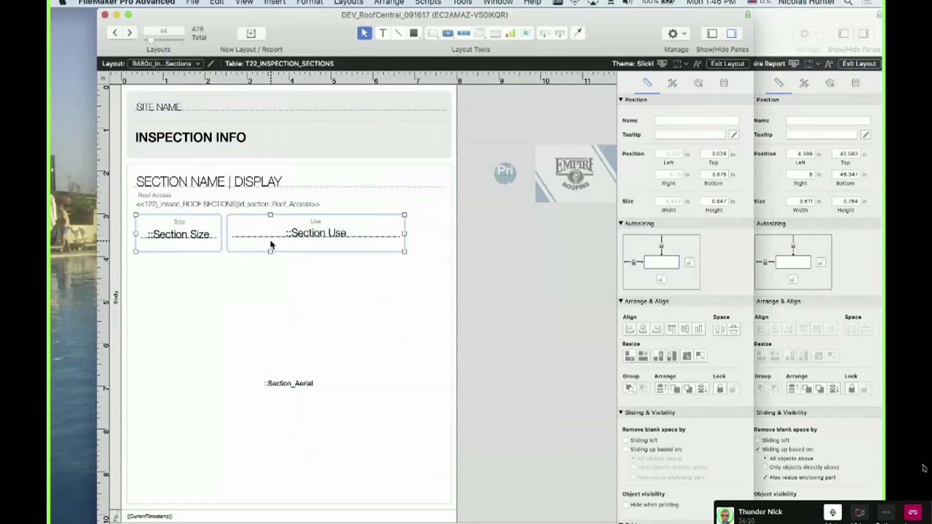
click(272, 282)
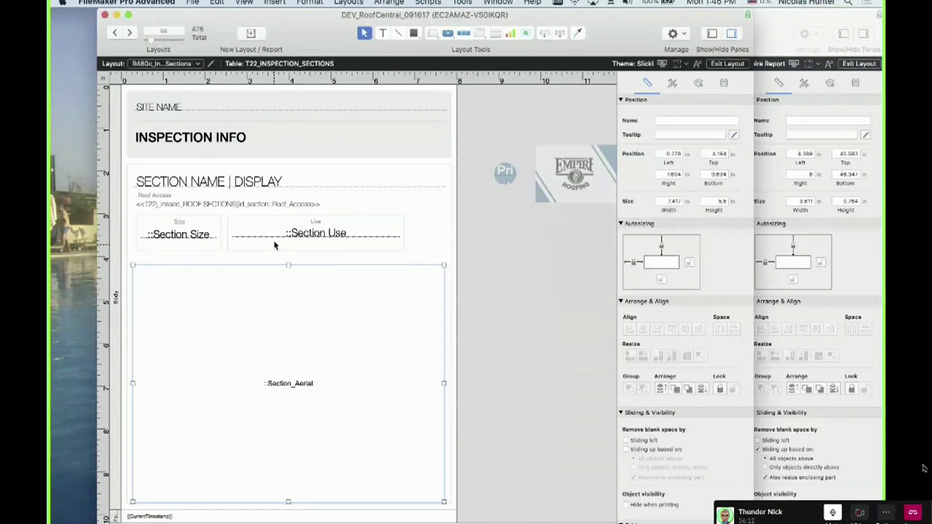
double_click(301, 238)
key(Escape)
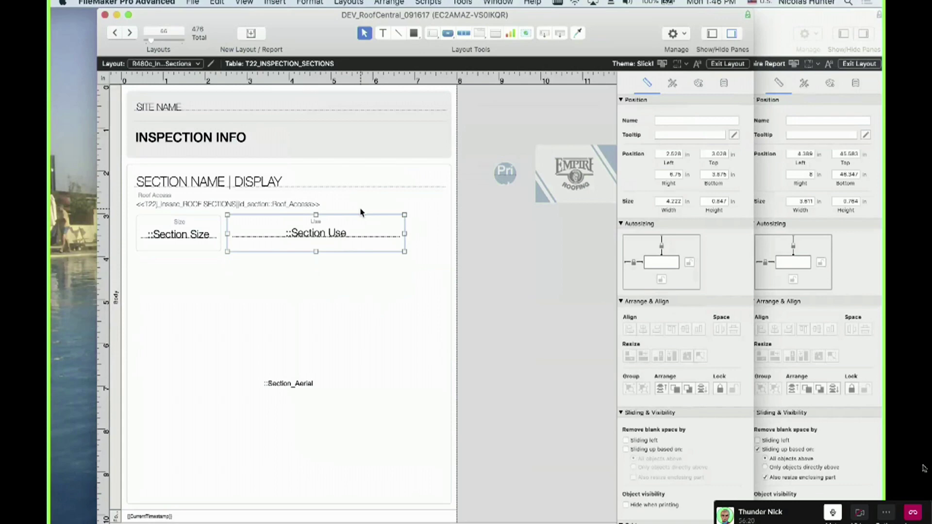
click(162, 208)
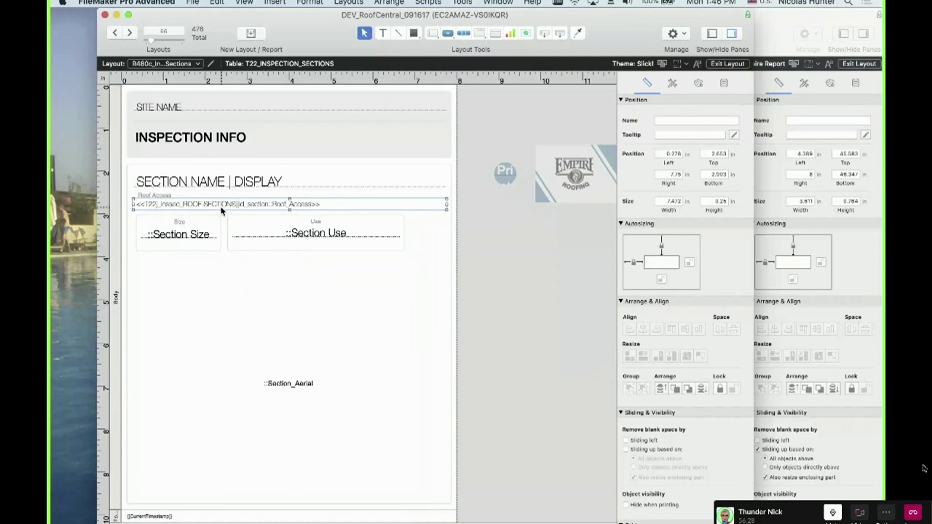
double_click(285, 337)
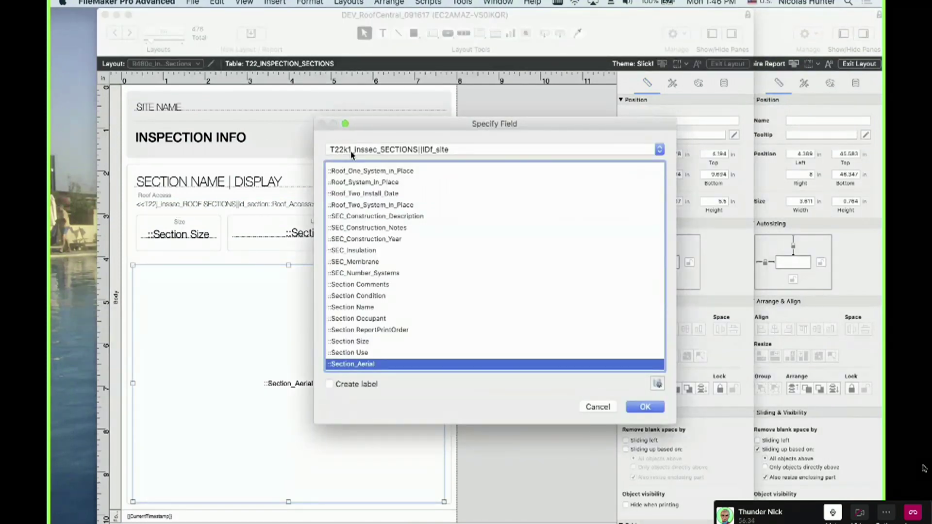
key(Escape)
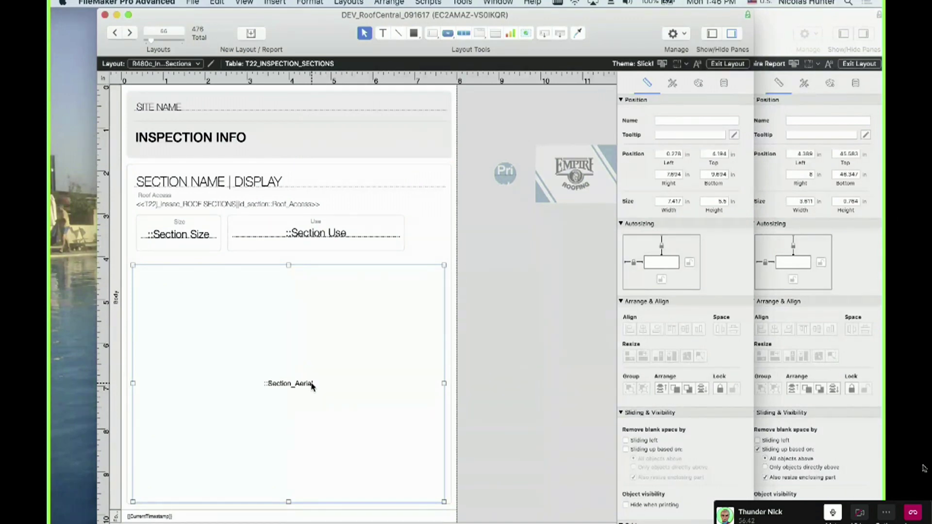
Inspect the Body part and footer CurrentTimestamp field, then bring the report PDF back in front
scroll(312, 366, down, 3)
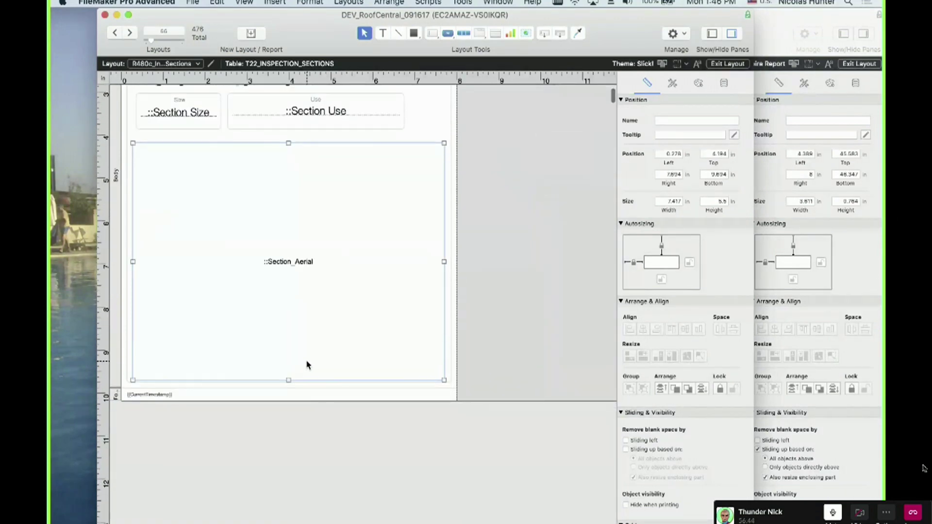
scroll(308, 364, up, 3)
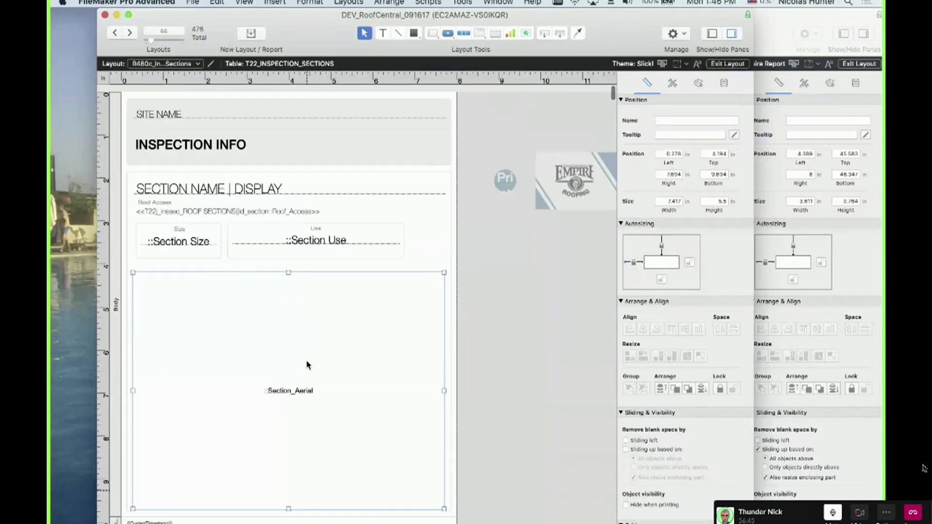
click(120, 263)
scroll(120, 263, down, 2)
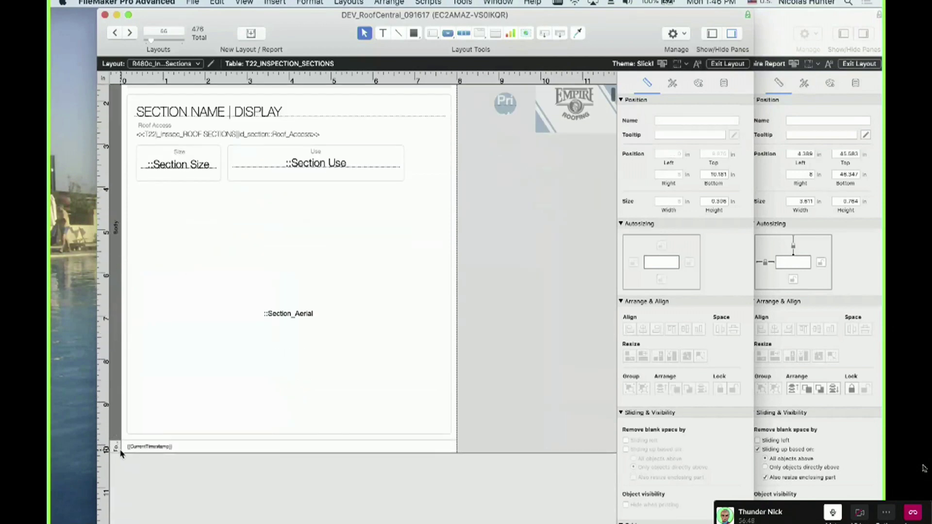
click(154, 447)
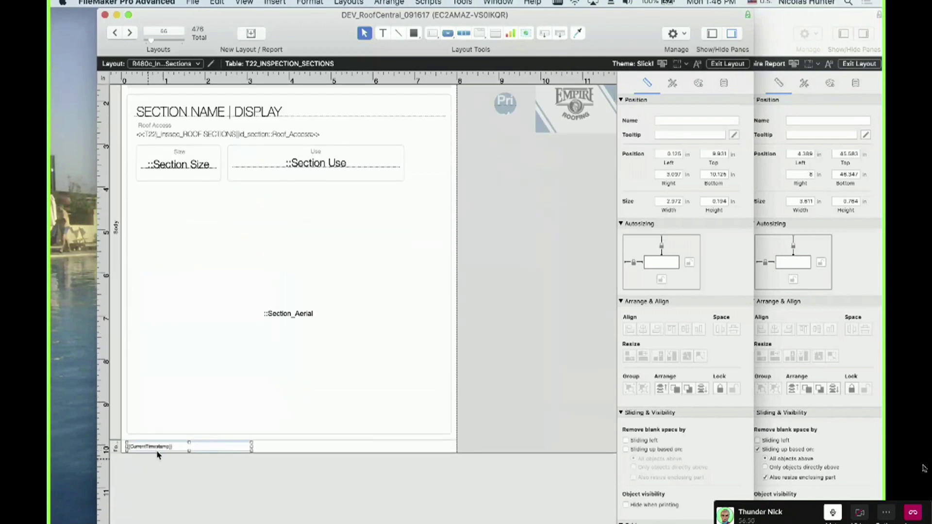
scroll(163, 258, up, 2)
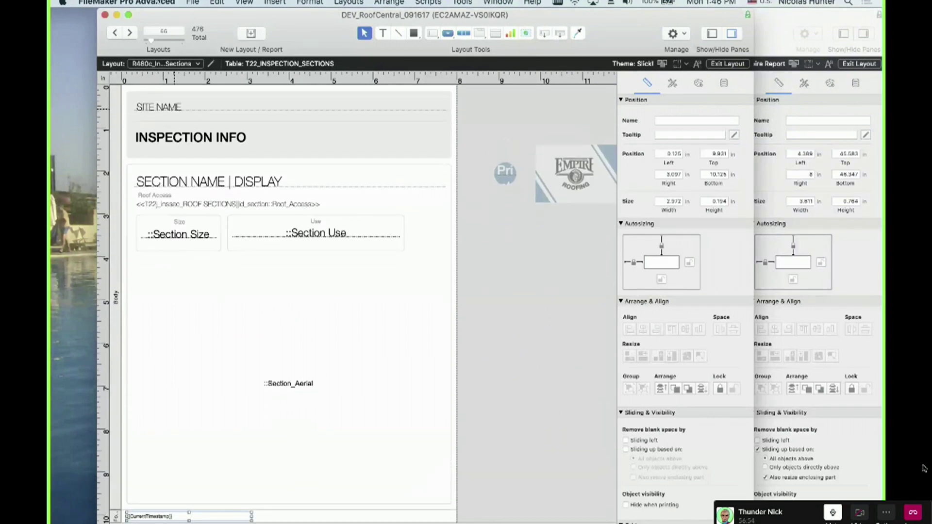
drag(51, 297, 292, 36)
View the PDF's page 5 Overview, hide Preview, and advance to the R480d Components layout
scroll(193, 370, down, 5)
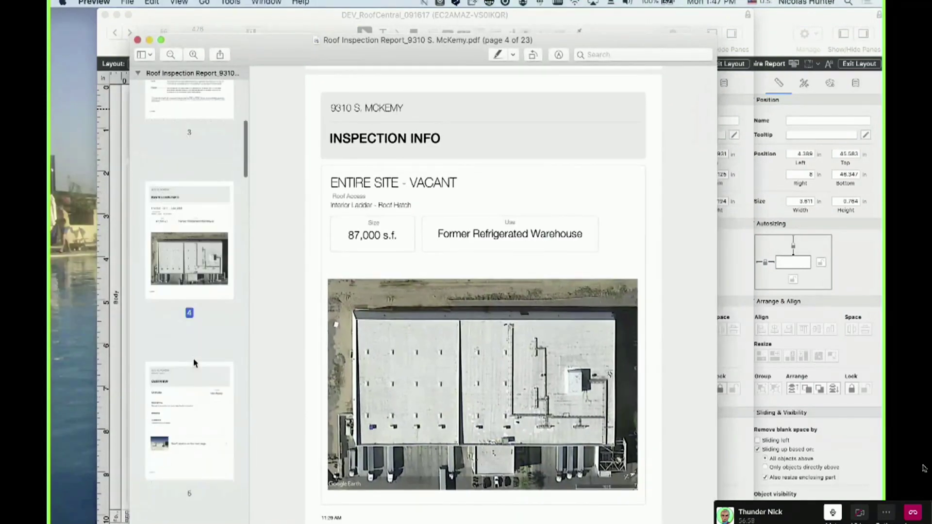
click(193, 385)
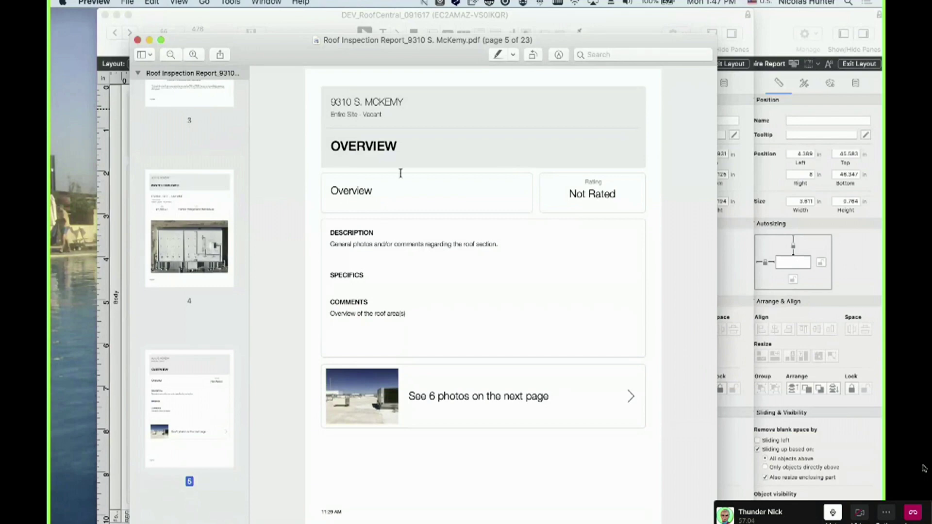
double_click(410, 55)
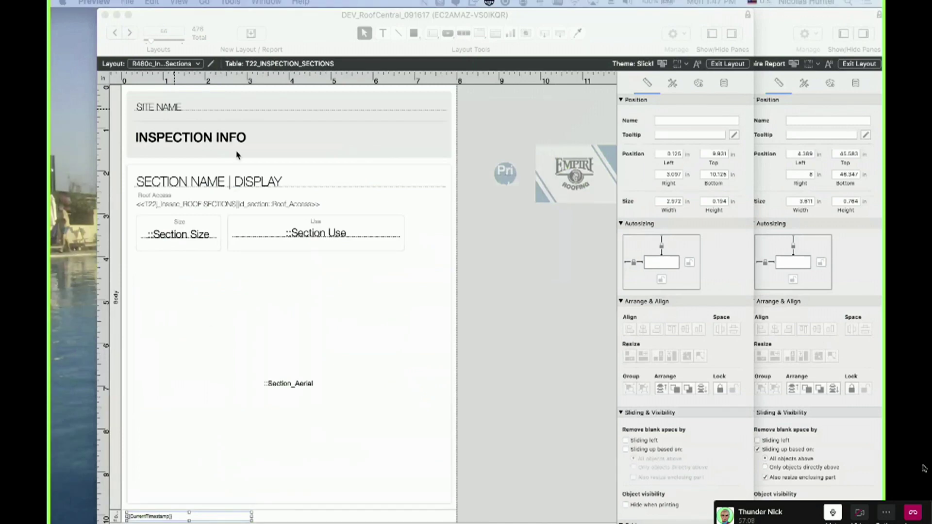
click(128, 35)
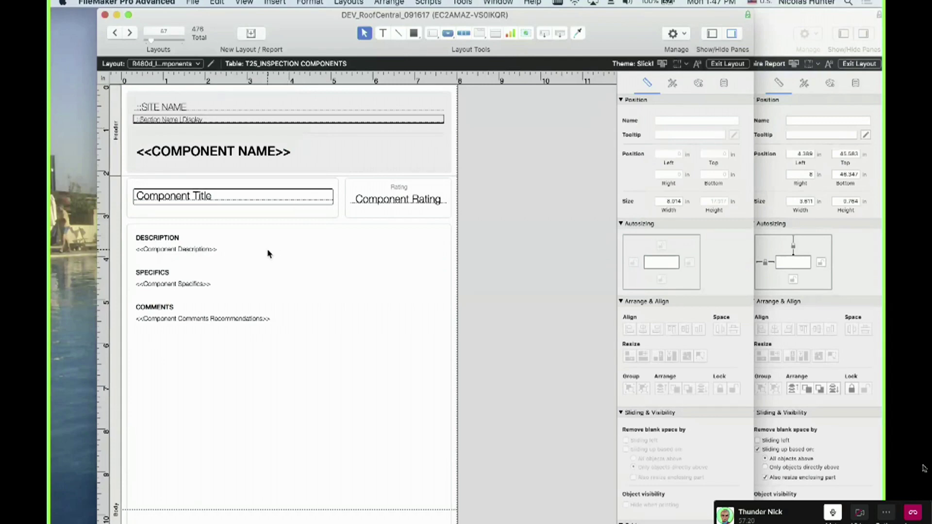
scroll(268, 252, down, 10)
scroll(267, 253, down, 3)
scroll(267, 255, up, 12)
double_click(204, 202)
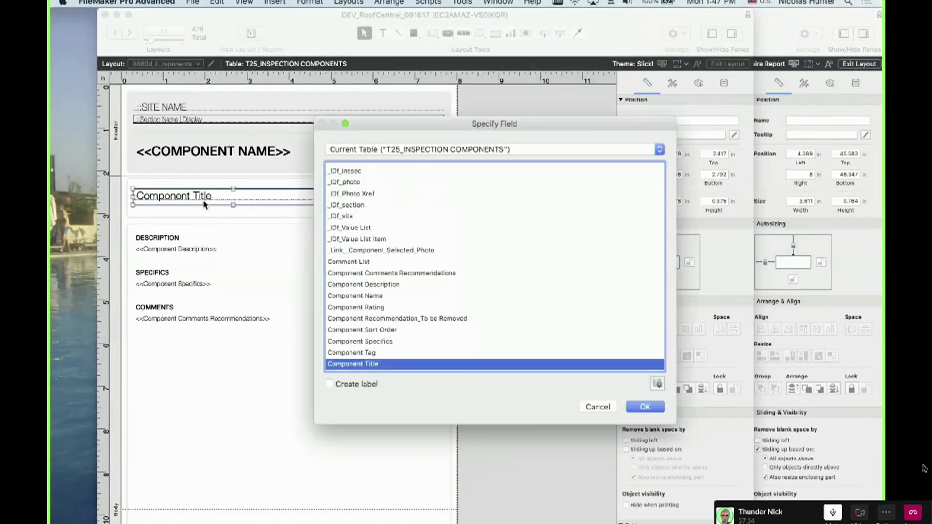
key(Escape)
scroll(230, 388, down, 15)
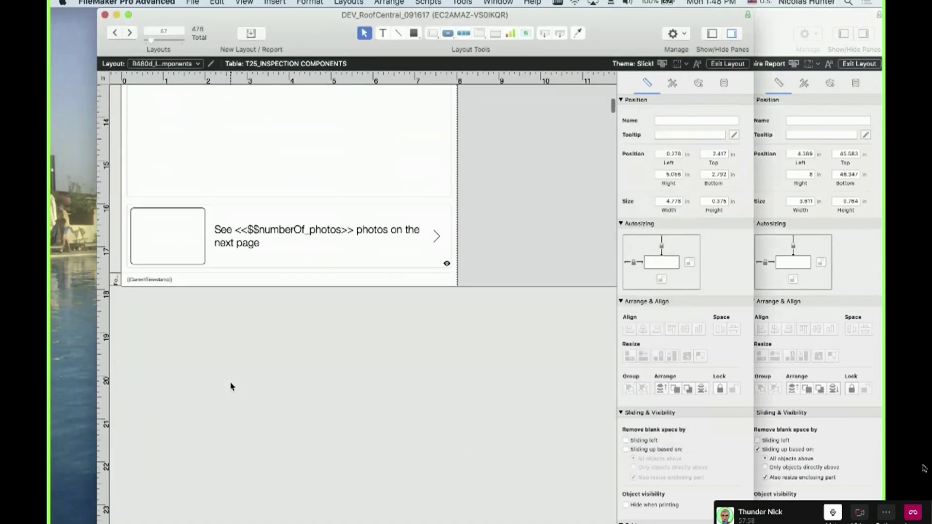
scroll(231, 386, up, 15)
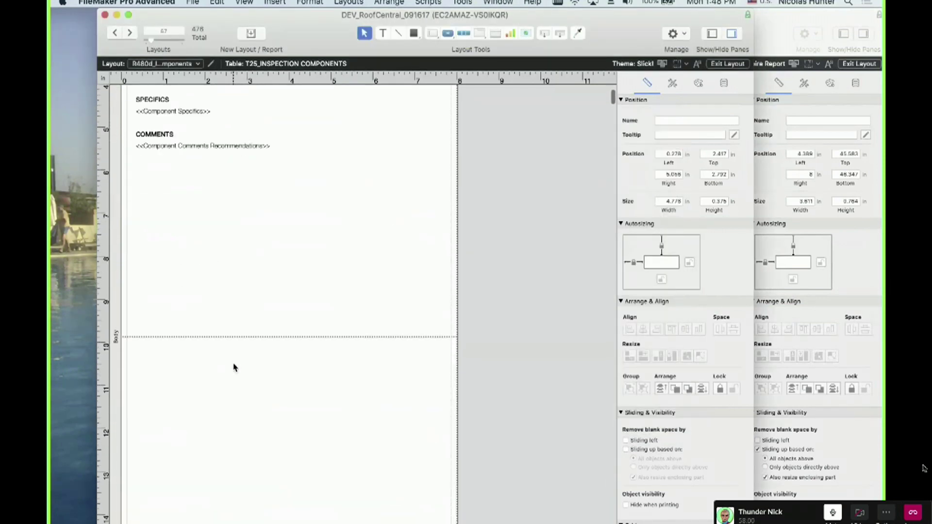
click(174, 120)
click(167, 112)
double_click(167, 112)
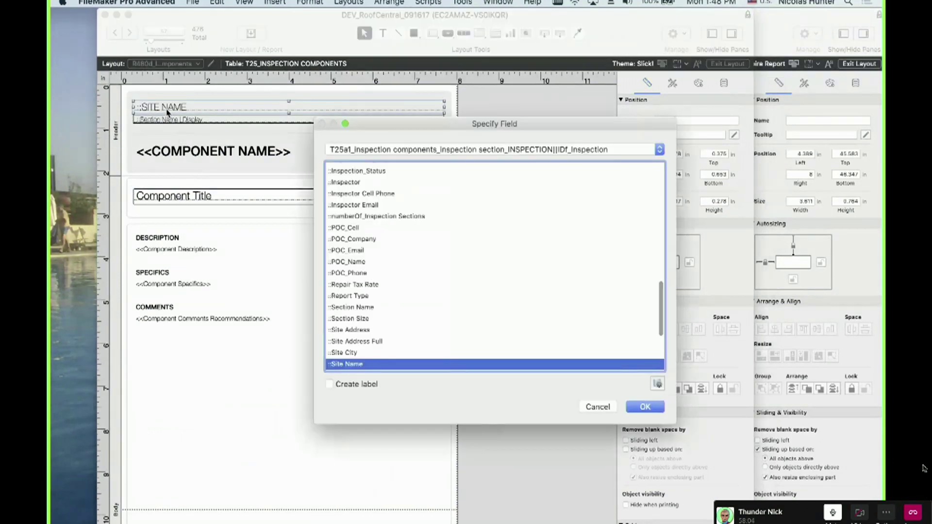
key(Escape)
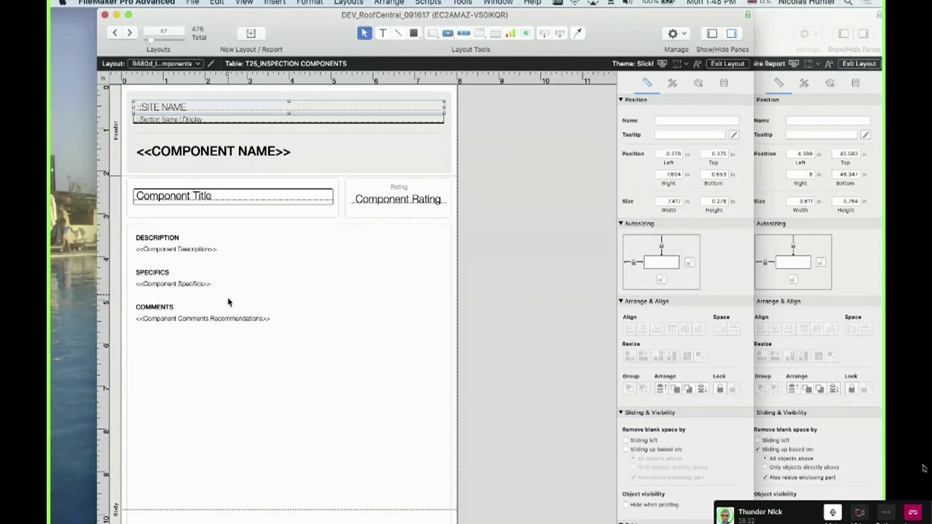
scroll(256, 411, down, 2)
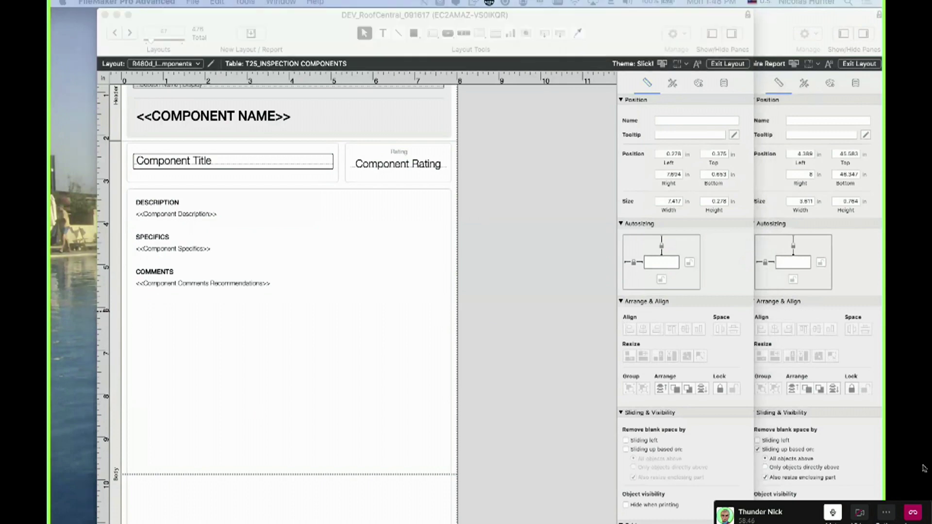
scroll(383, 192, up, 3)
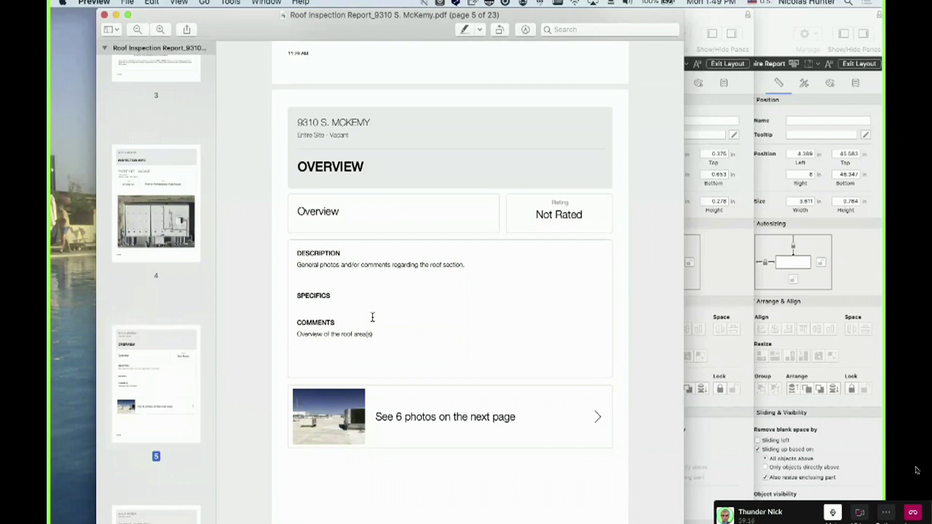
drag(365, 19, 50, 80)
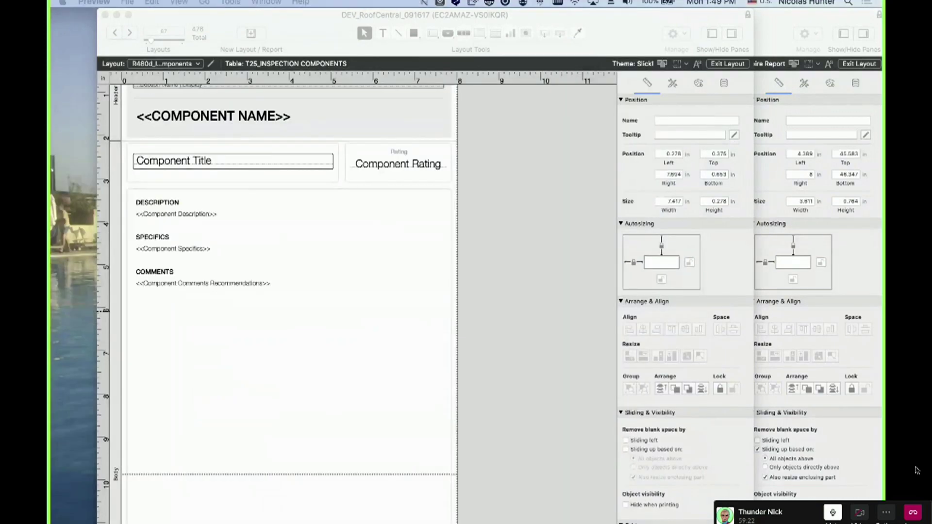
Insert blank lines after <<Component Specifics>> in the component text block
click(218, 264)
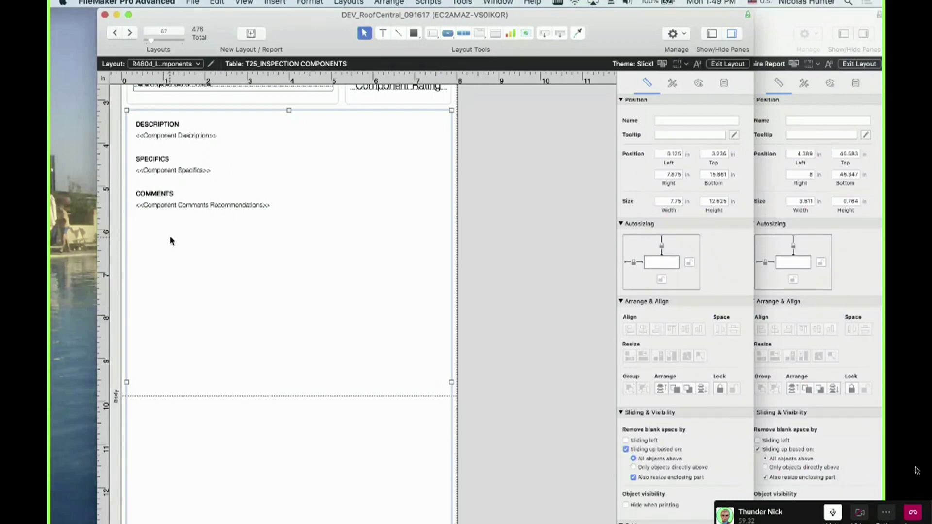
click(497, 262)
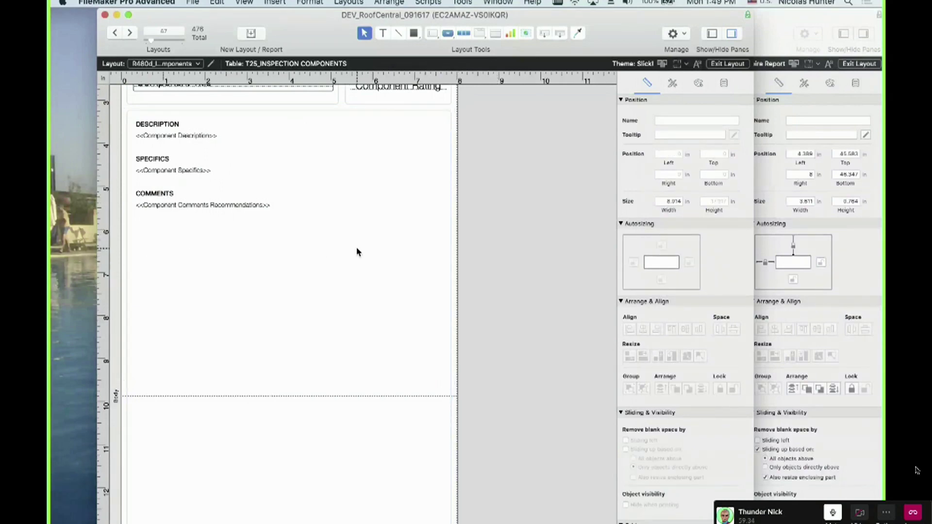
click(223, 167)
triple_click(223, 168)
click(223, 168)
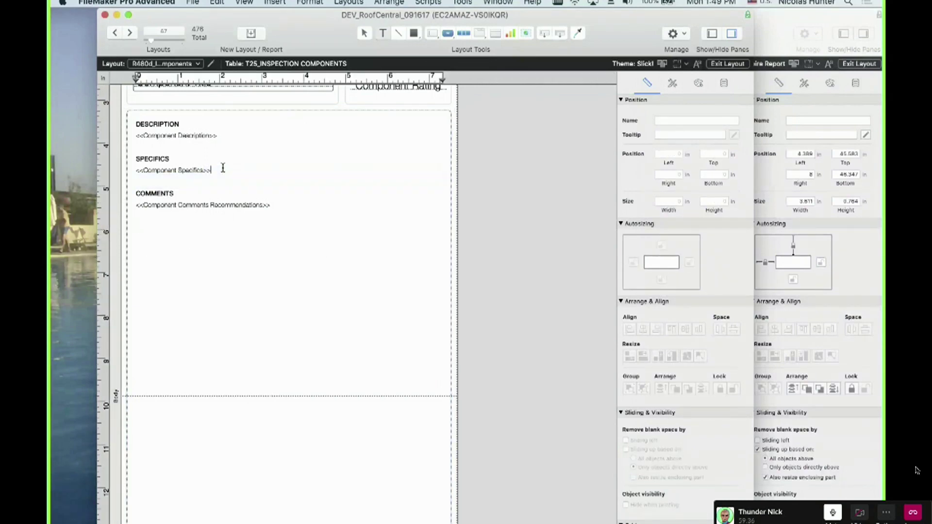
drag(224, 296, 117, 95)
click(222, 168)
key(Return)
key(Return)
key(Return)
key(Return)
key(Return)
key(Return)
key(Return)
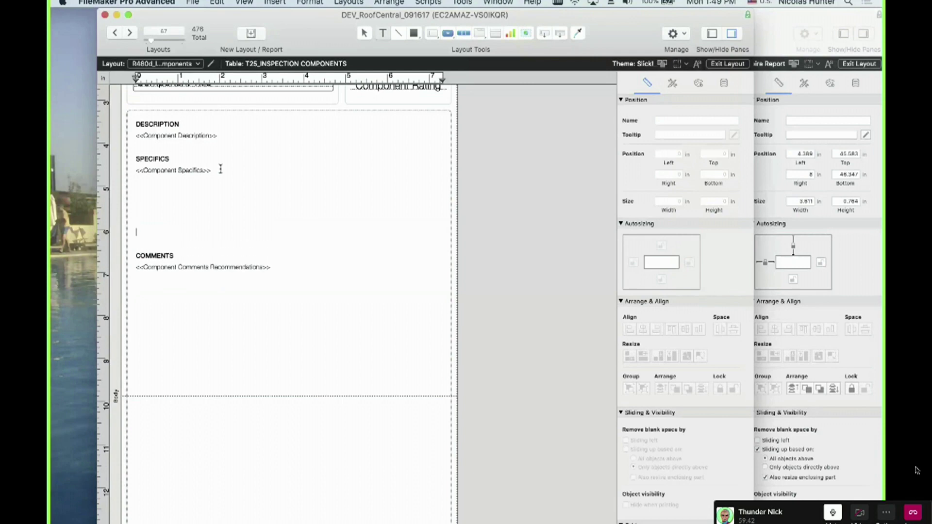
Add a blank line below <<Component Description>> and reselect the whole text block
click(229, 137)
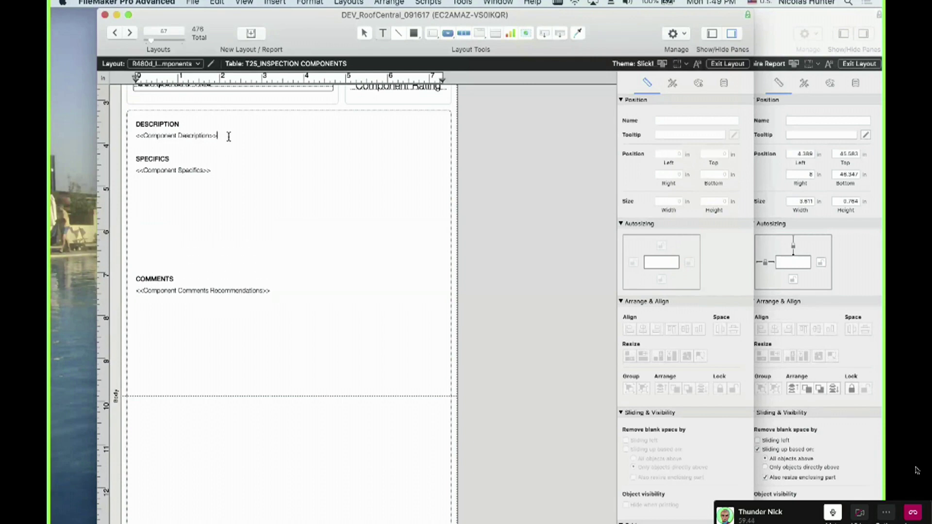
key(Return)
key(Return)
key(Return)
key(Return)
key(Return)
key(Return)
key(Return)
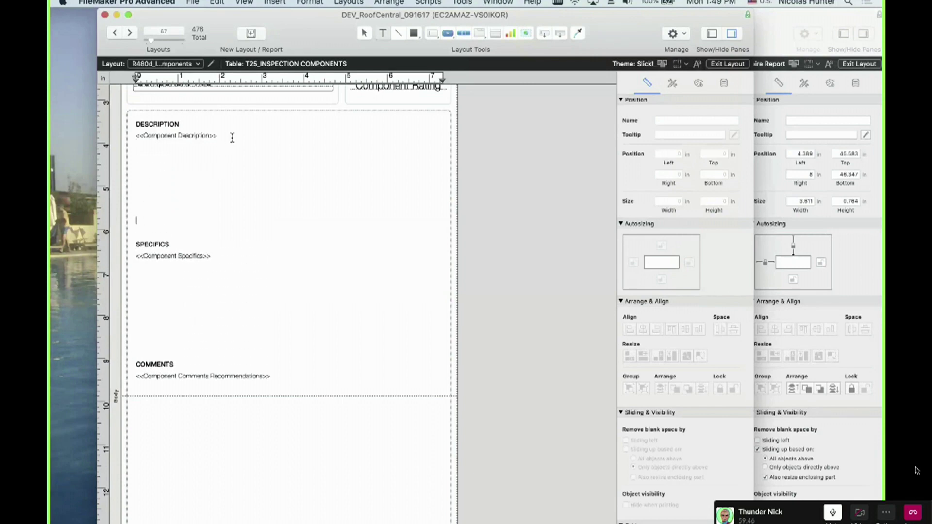
click(537, 264)
click(393, 270)
scroll(393, 271, down, 6)
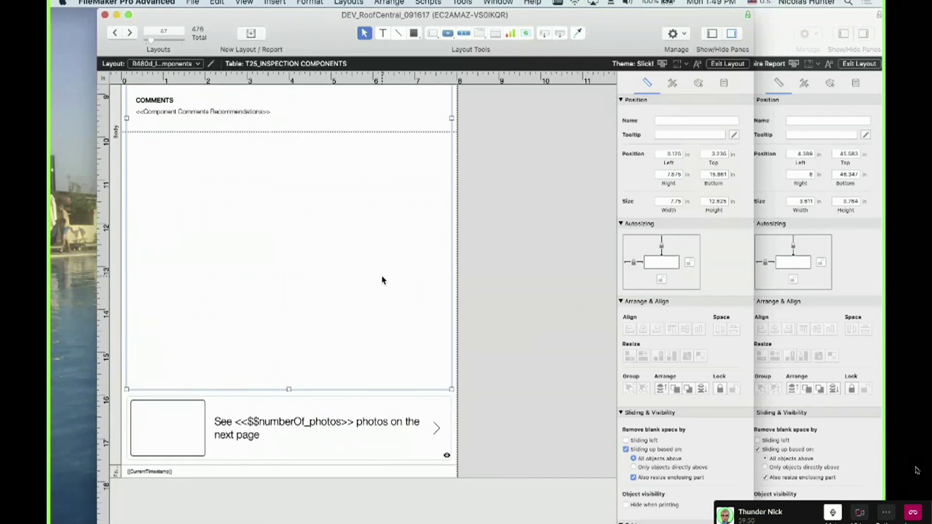
scroll(383, 284, up, 5)
Undo the inserted blank lines and select the Description/Specifics/Comments object
key(super+z)
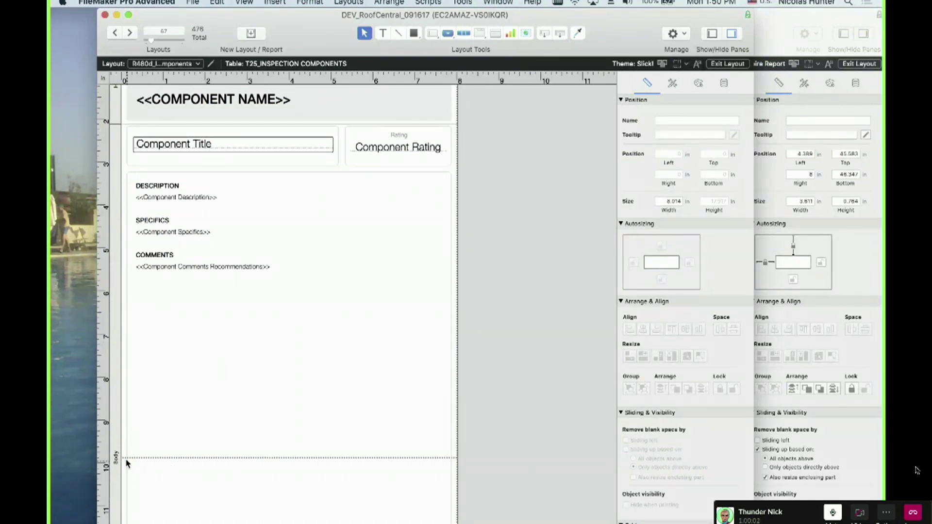
click(280, 462)
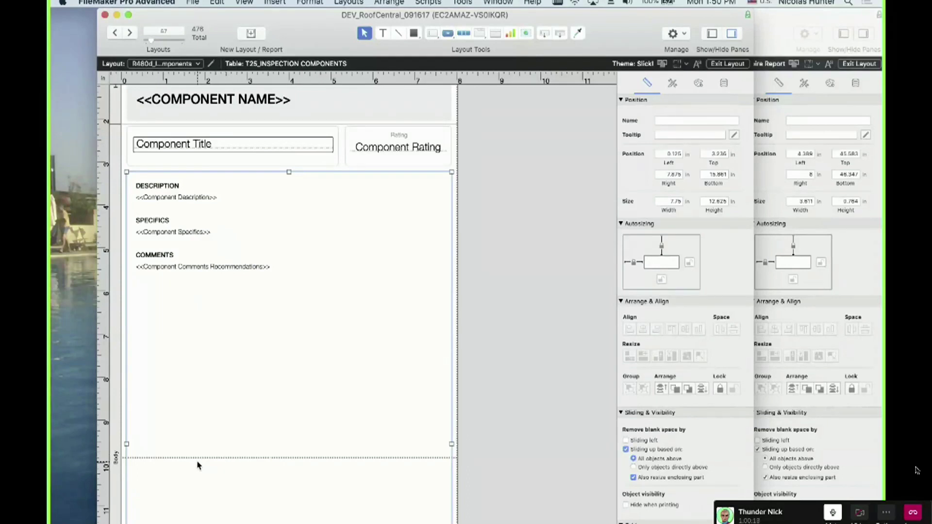
scroll(197, 466, down, 10)
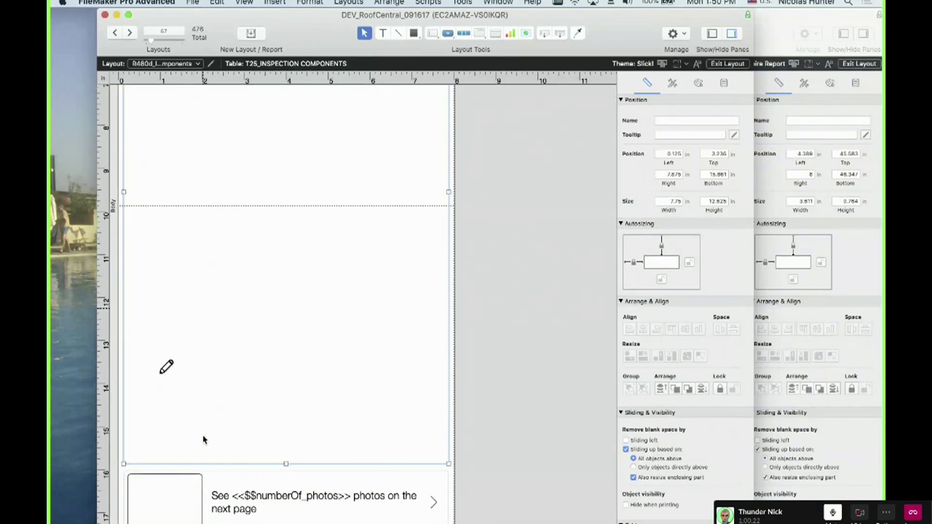
scroll(138, 196, down, 3)
Annotate the Body part boundary with lines and an arrow showing the body should extend down
drag(132, 111, 134, 117)
scroll(203, 439, up, 4)
scroll(202, 321, down, 4)
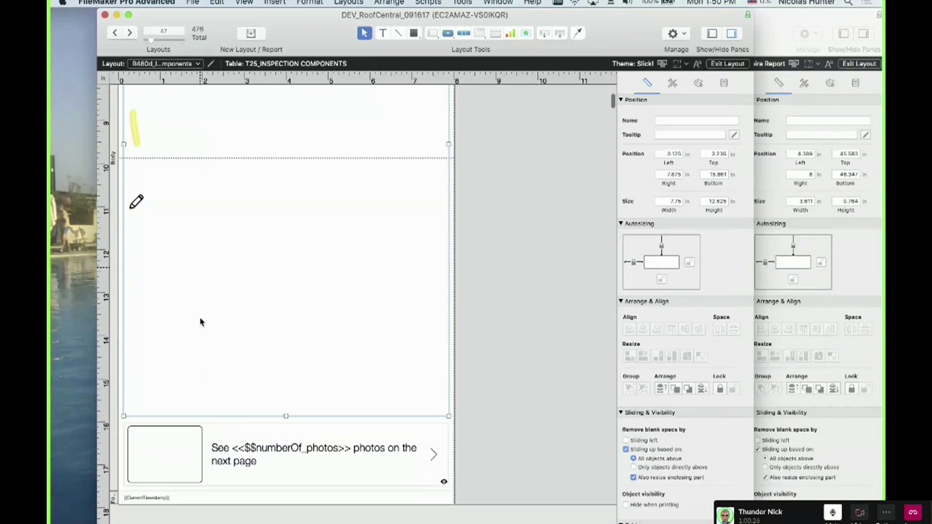
mouse_move(136, 118)
mouse_down()
mouse_move(140, 137)
mouse_move(164, 129)
mouse_move(216, 151)
mouse_up()
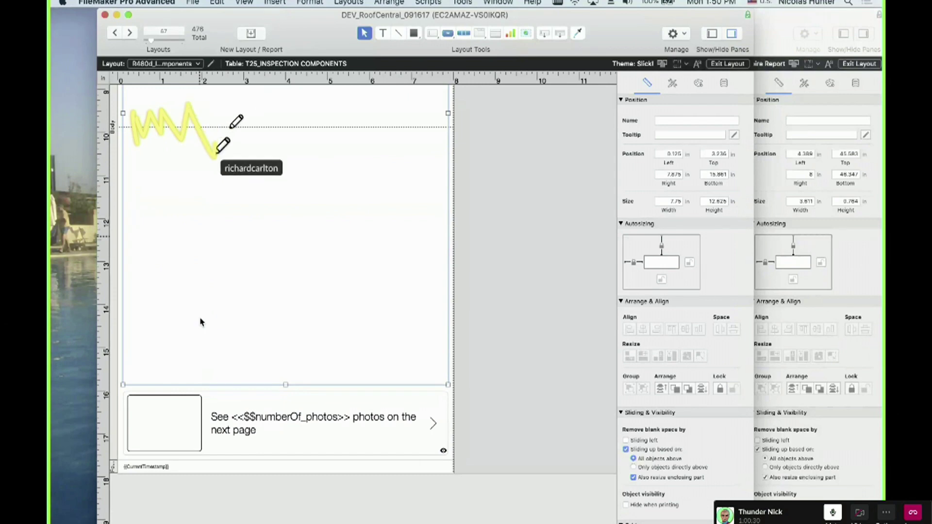
mouse_move(144, 128)
mouse_down()
mouse_move(251, 125)
mouse_move(242, 86)
mouse_up()
mouse_move(262, 132)
mouse_down()
mouse_move(256, 181)
mouse_move(262, 170)
mouse_up()
drag(114, 124, 437, 119)
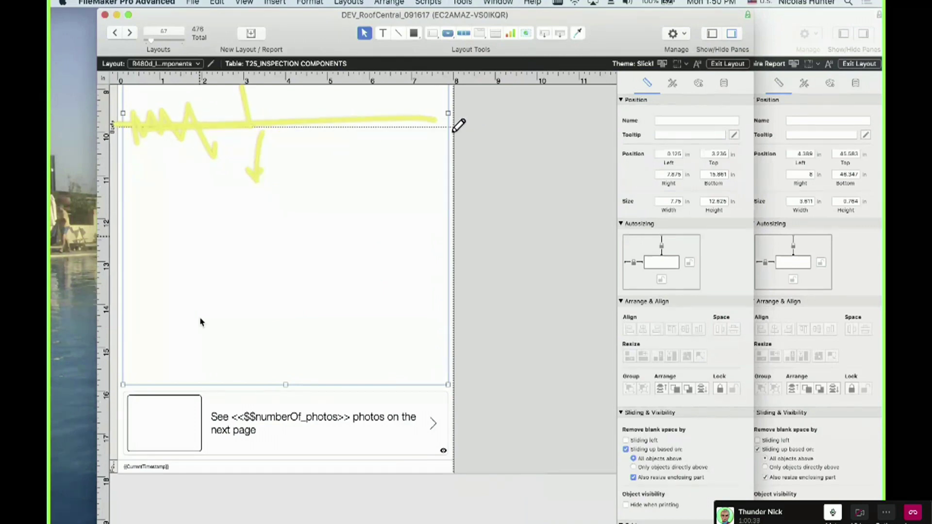
scroll(202, 322, up, 4)
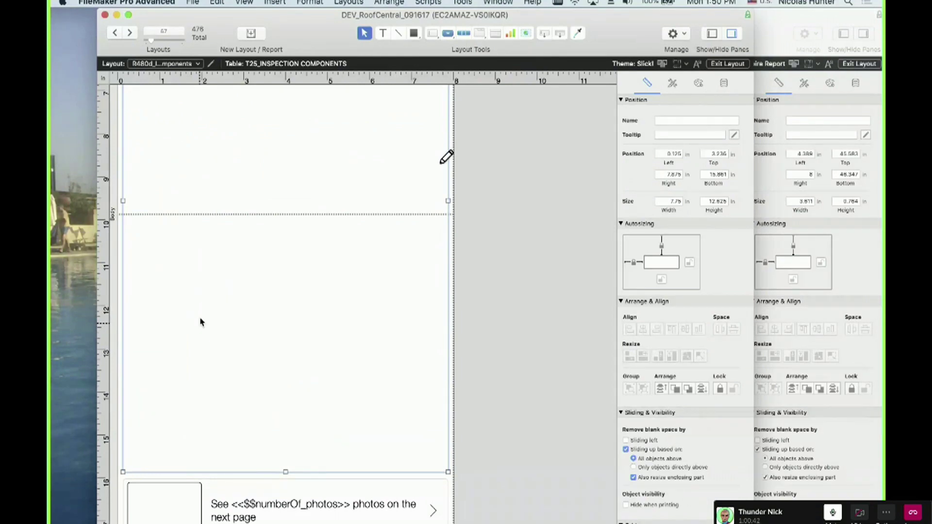
scroll(202, 322, up, 10)
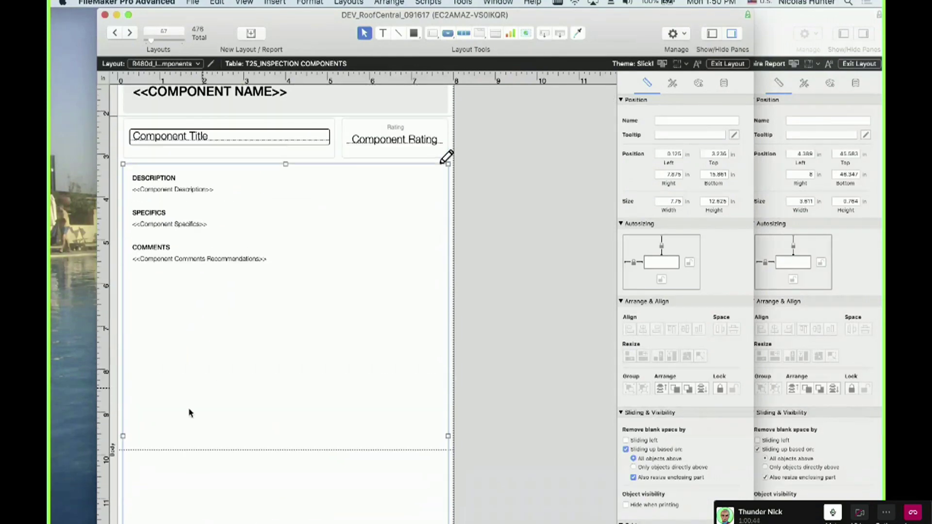
scroll(156, 454, down, 1)
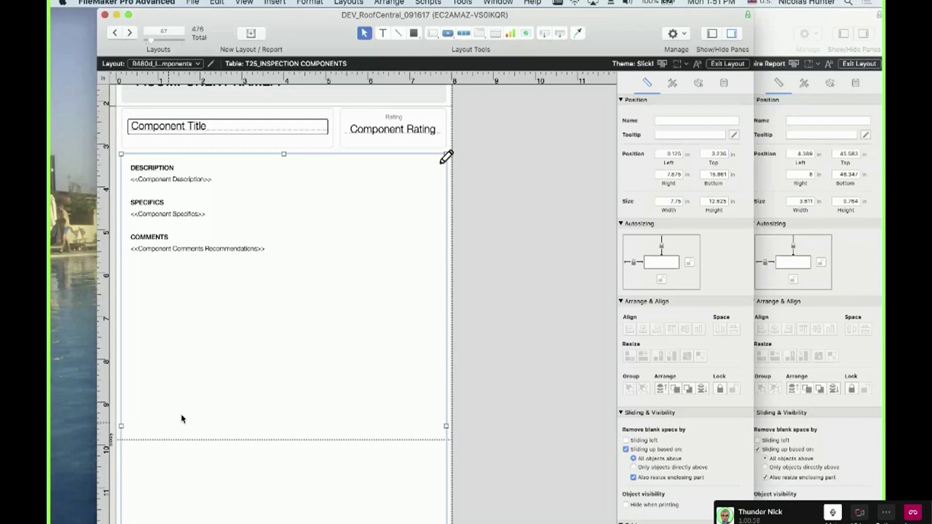
scroll(198, 377, down, 3)
scroll(196, 361, up, 4)
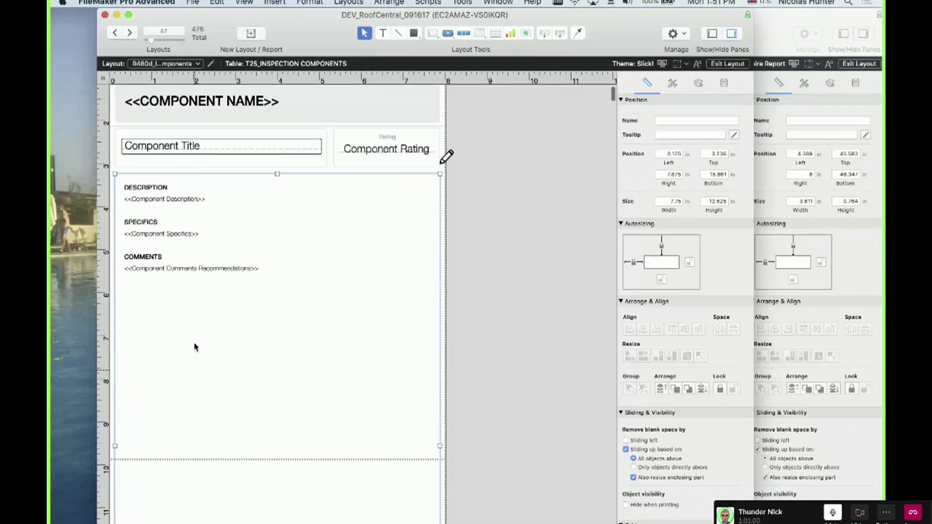
scroll(188, 353, left, 1)
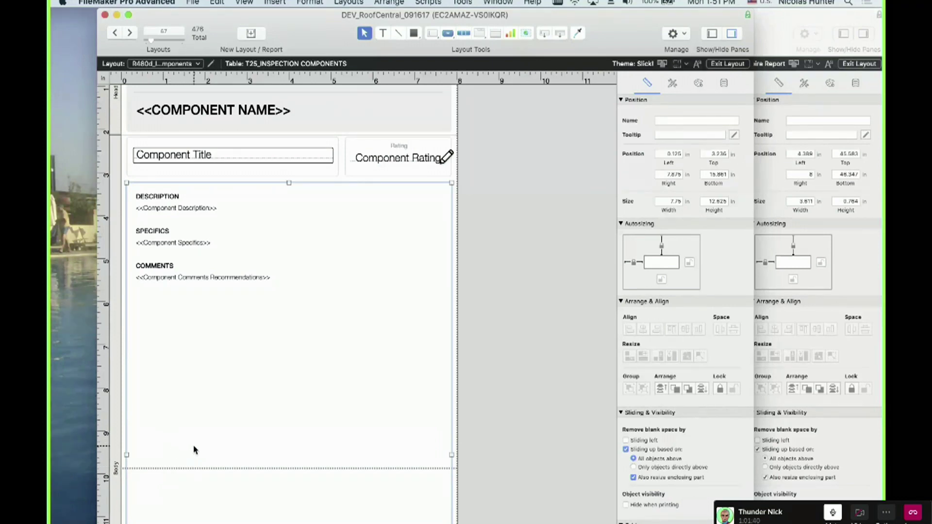
scroll(181, 404, down, 10)
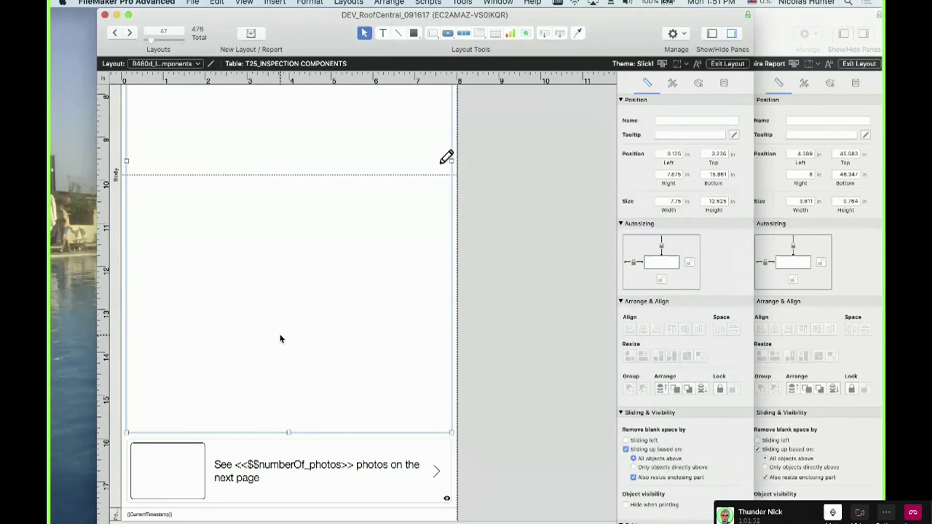
key(super+shift+d)
click(500, 35)
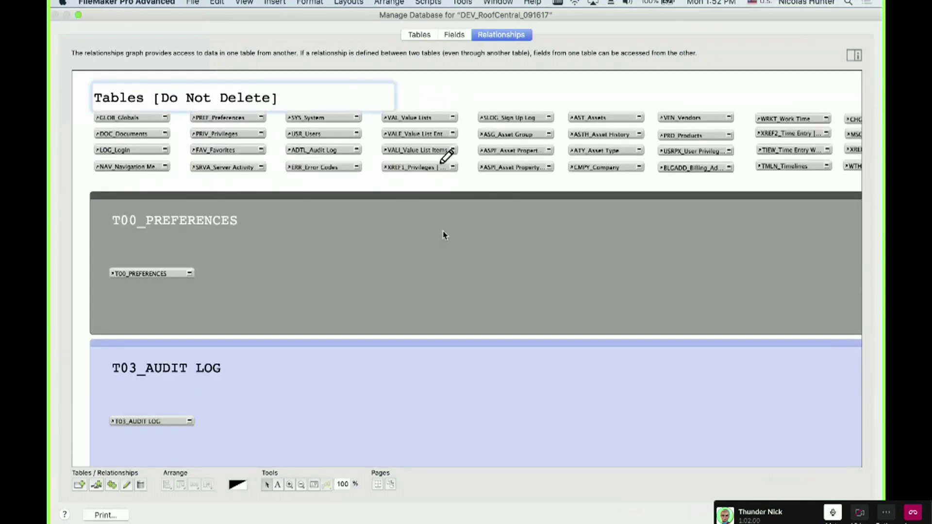
scroll(443, 236, down, 15)
scroll(462, 245, up, 5)
scroll(421, 214, right, 5)
scroll(420, 214, left, 10)
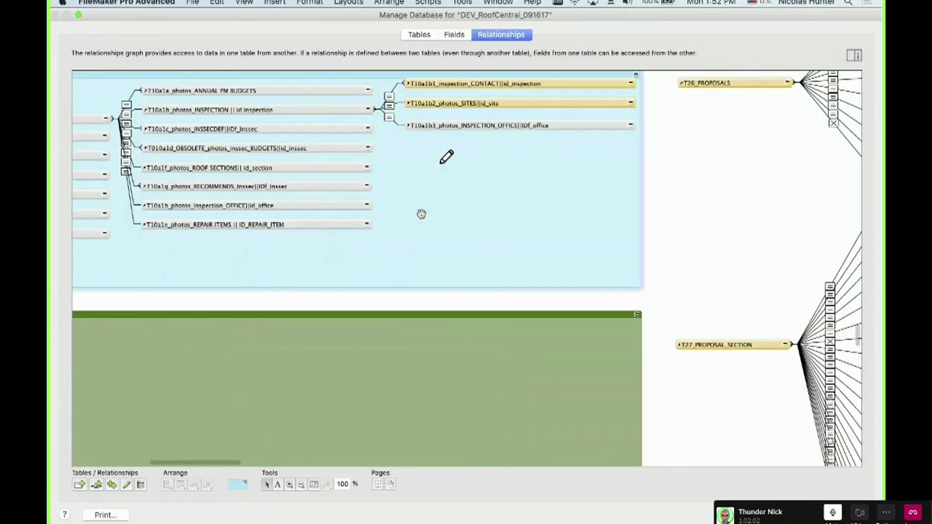
scroll(384, 189, up, 5)
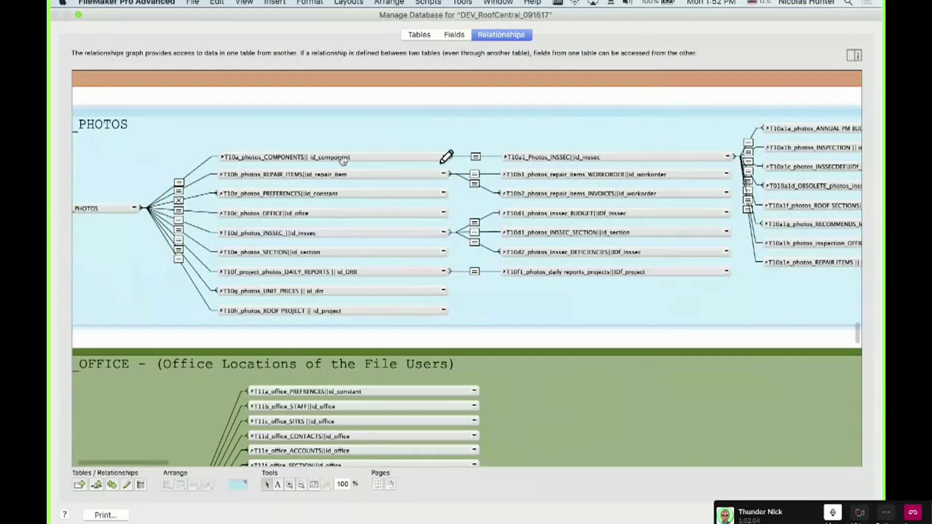
scroll(343, 159, right, 6)
scroll(343, 159, up, 1)
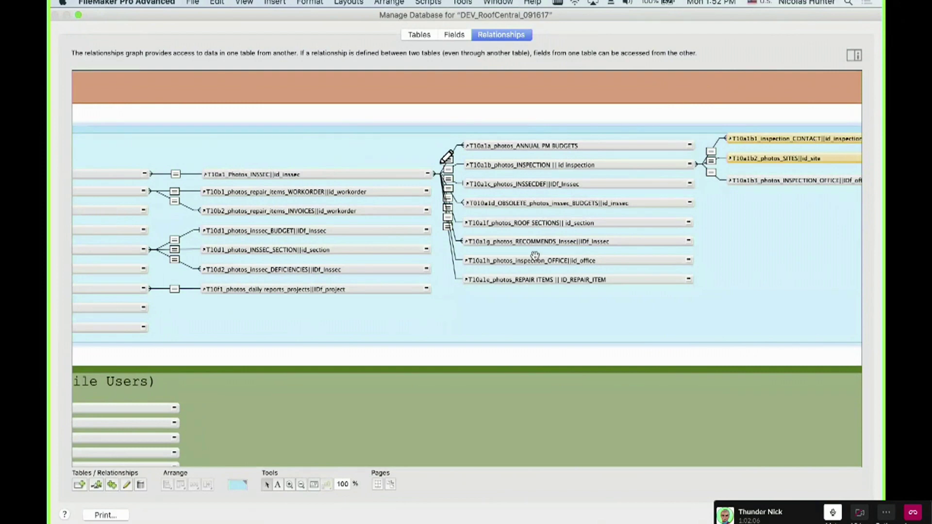
key(Escape)
scroll(278, 193, up, 2)
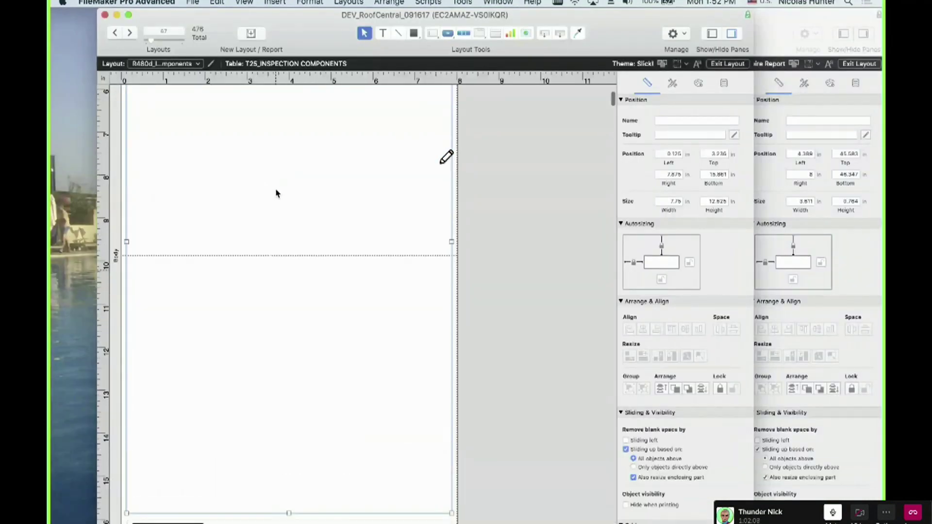
scroll(276, 193, up, 3)
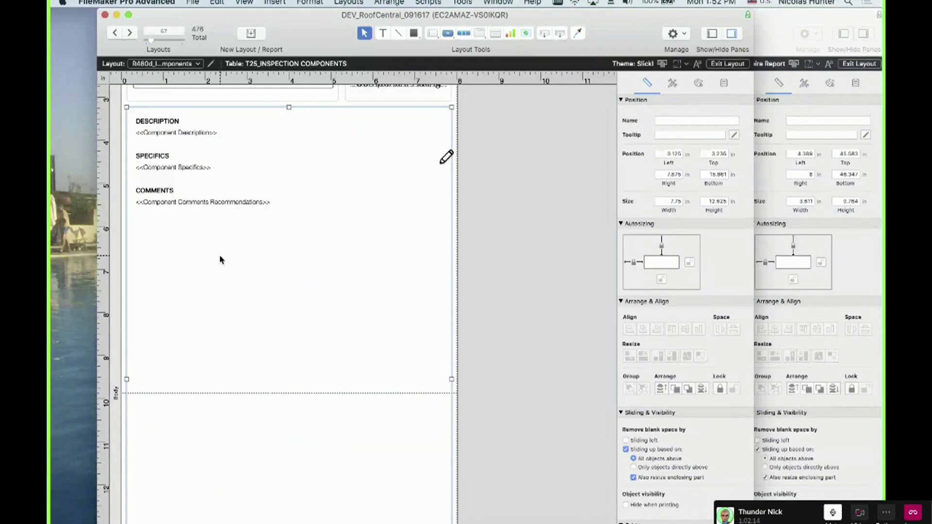
Move the DEV_RoofCentral window aside and bring the Inspection old L2010 report layout to the front
scroll(219, 257, up, 1)
scroll(220, 265, up, 2)
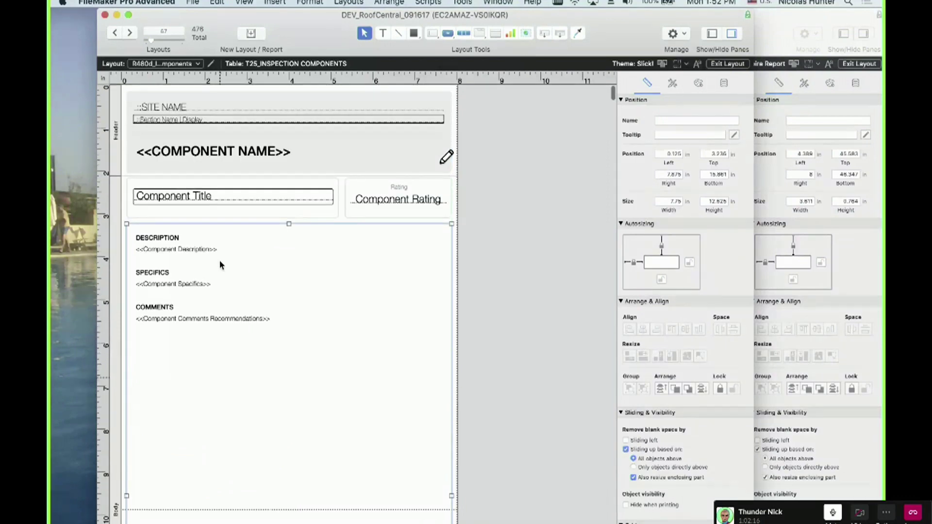
drag(483, 48, 412, 272)
click(381, 287)
Look through the old L2010 report's sections, then raise the DEV_RoofCentral R480d Components window in front
scroll(381, 287, down, 15)
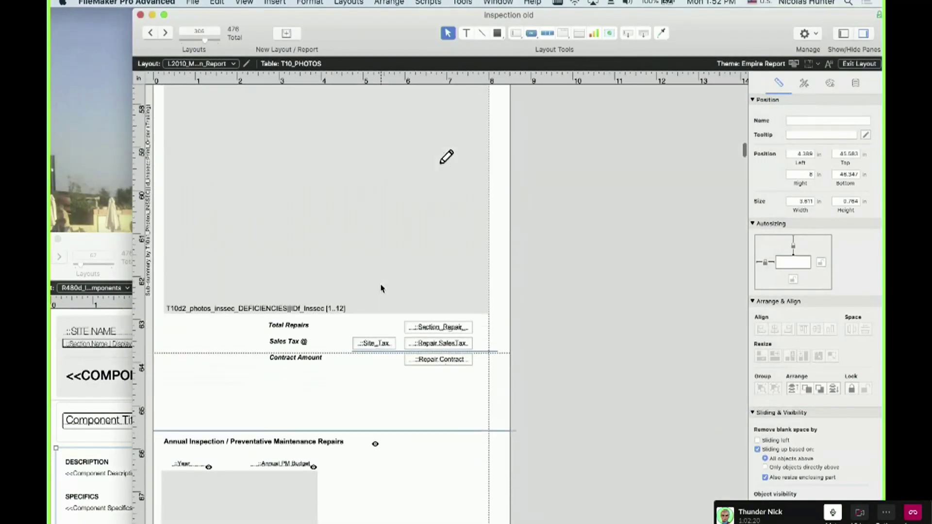
scroll(381, 288, up, 10)
scroll(381, 288, up, 10)
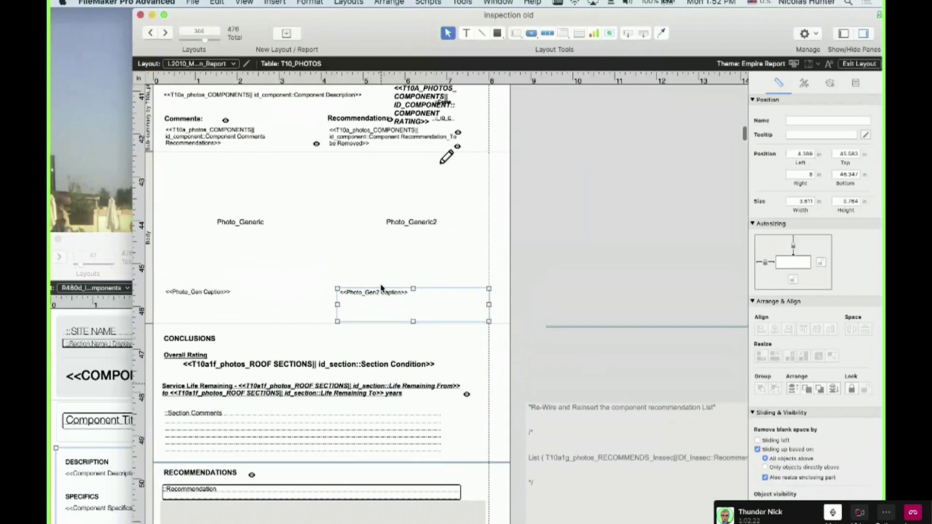
scroll(382, 288, down, 15)
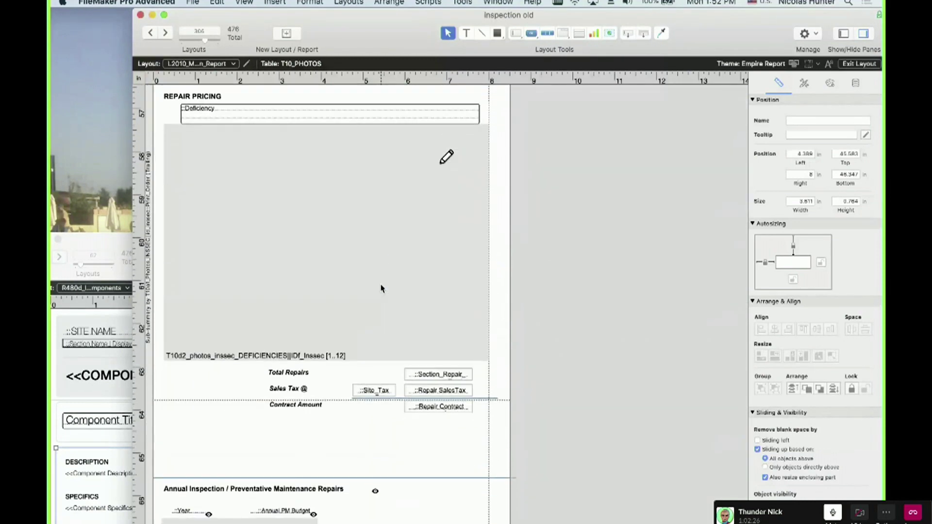
scroll(353, 339, down, 5)
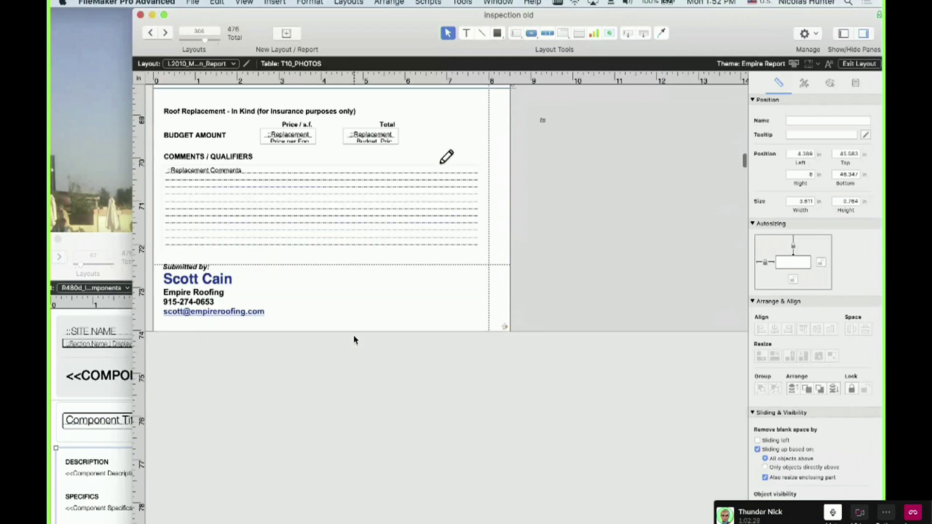
scroll(353, 339, up, 12)
scroll(353, 340, up, 5)
drag(127, 245, 165, 47)
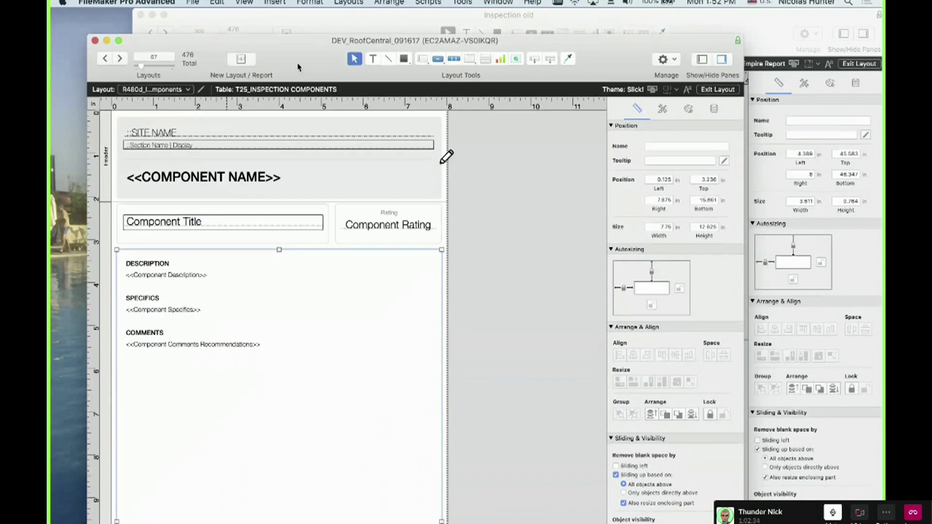
Shift the DEV_RoofCentral window up and left and open Manage Layouts for the file
drag(301, 68, 275, 45)
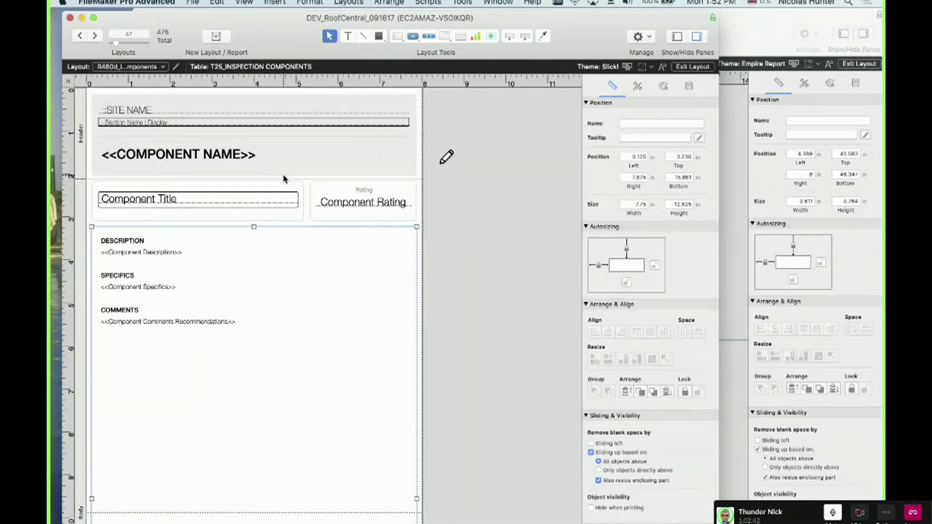
key(shift+super+d)
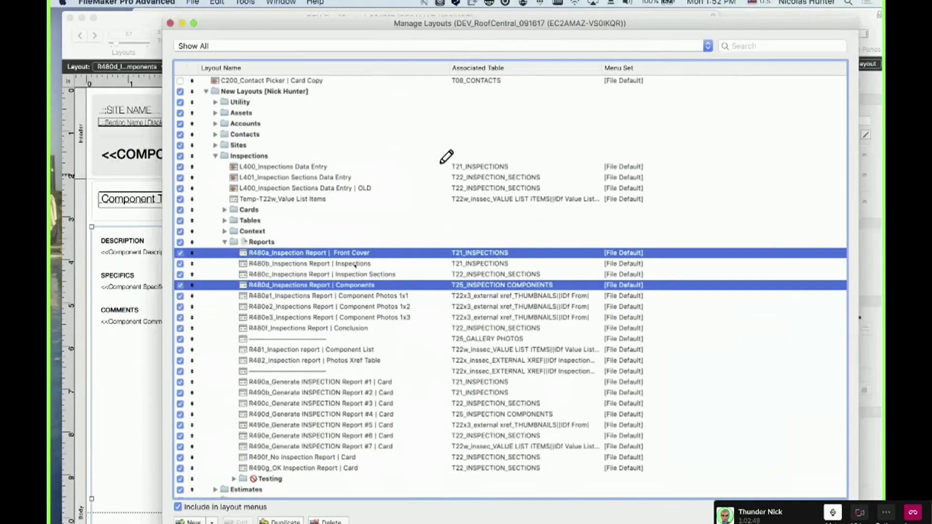
Duplicate the R480b Inspections report layout and rename the copy 'R480b1 Inspections New Section'
click(355, 264)
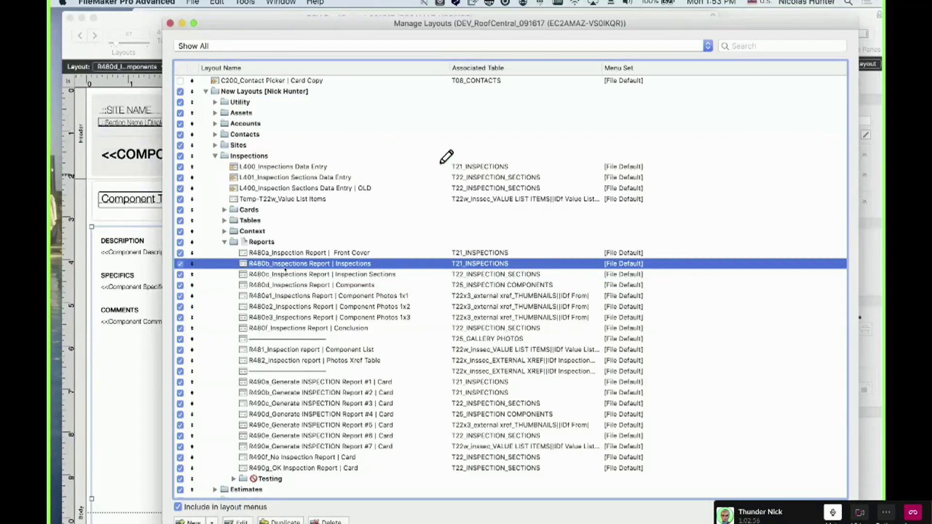
click(283, 265)
double_click(284, 274)
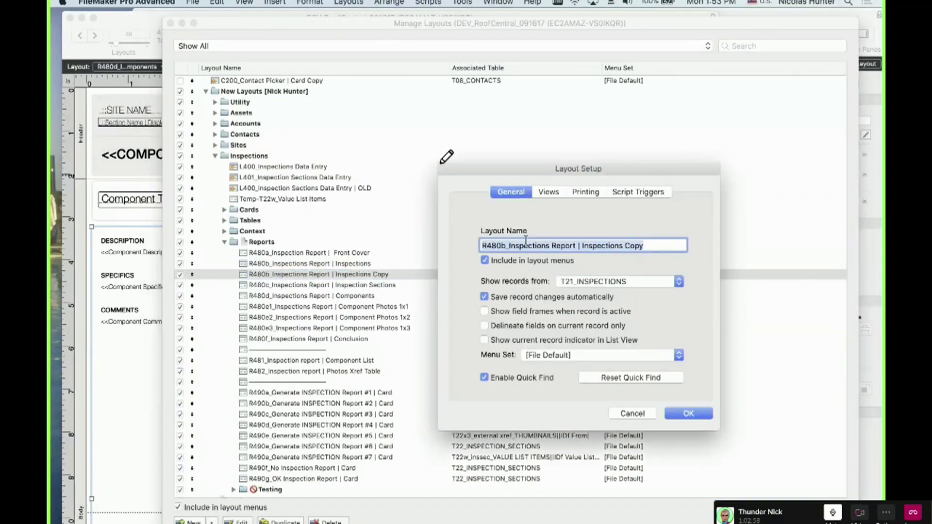
click(506, 245)
text(1)
double_click(641, 246)
key(BackSpace)
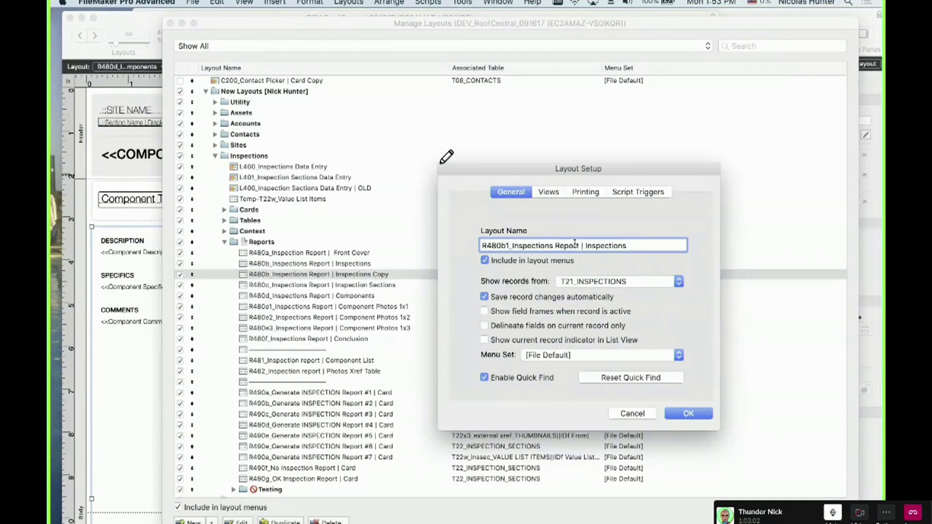
double_click(573, 245)
text(New Section)
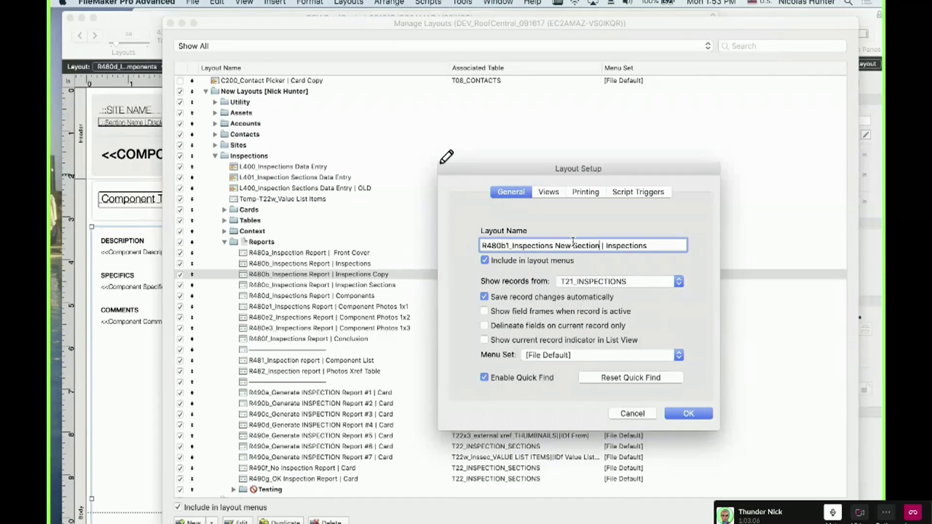
key(Return)
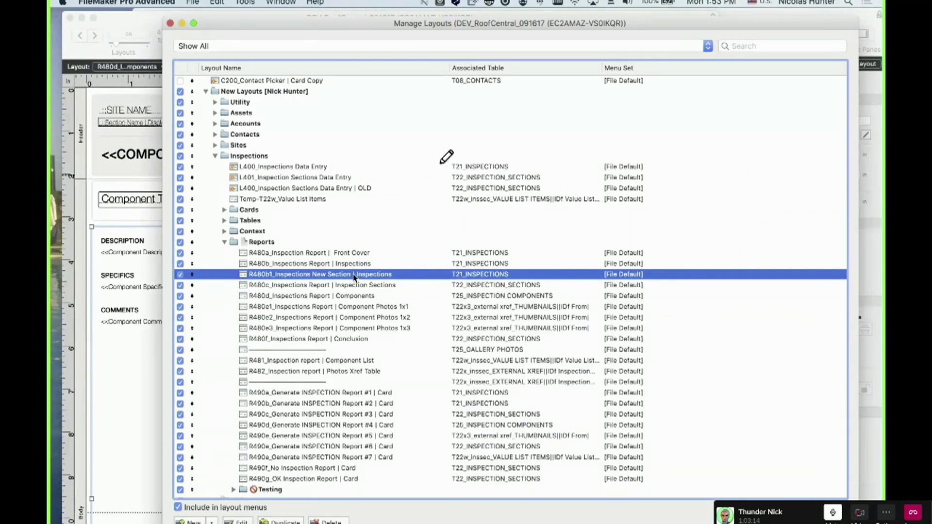
Permanently delete the R480b1 layout and close Manage Layouts
key(Delete)
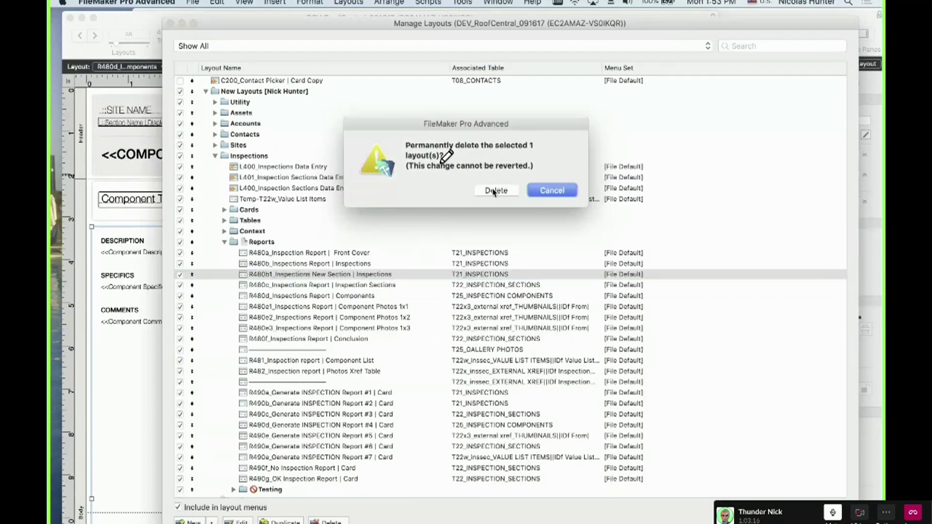
key(Return)
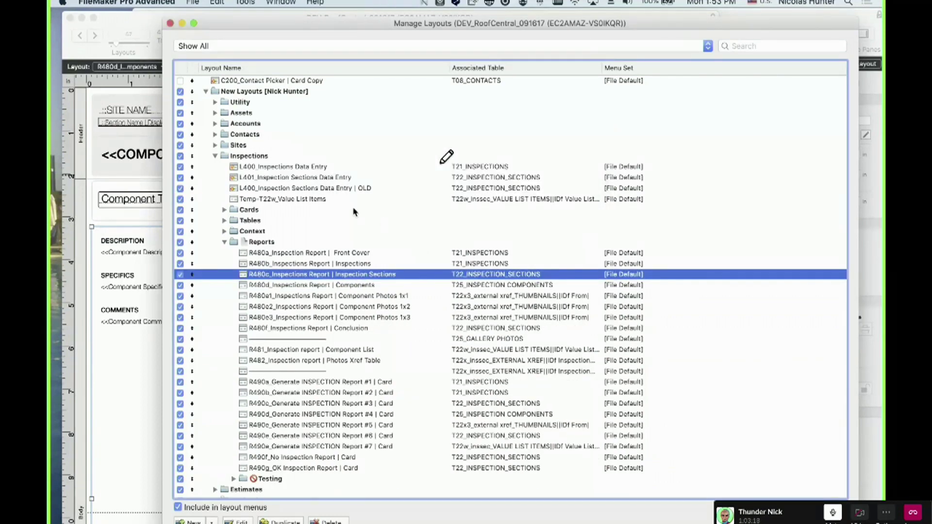
click(170, 24)
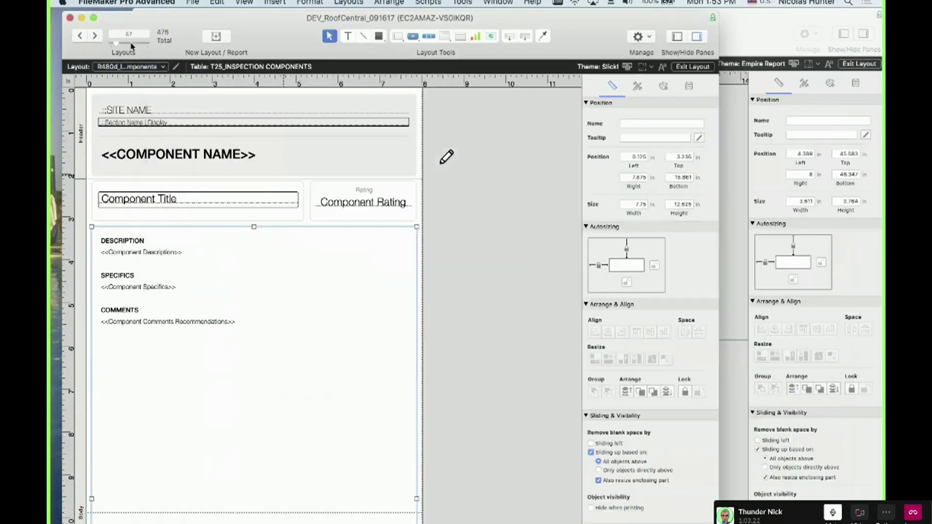
Step through the 1x1 and 1x2 photo layouts back to Components, then bring the Preview PDF over
click(91, 38)
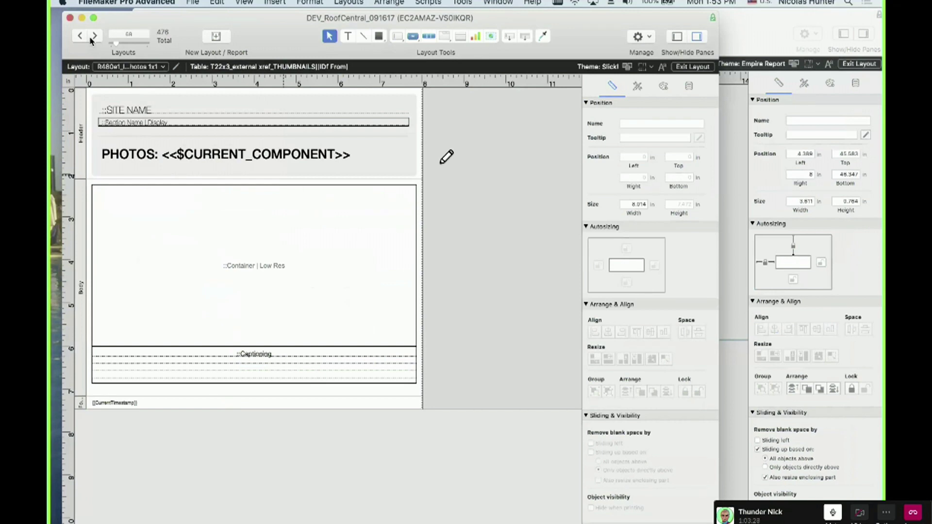
click(96, 37)
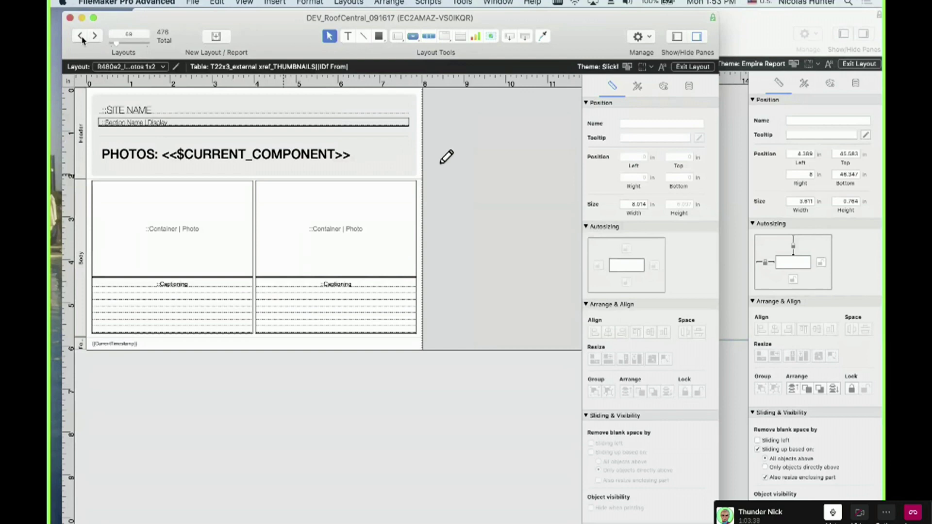
click(80, 35)
click(80, 35)
scroll(258, 265, down, 10)
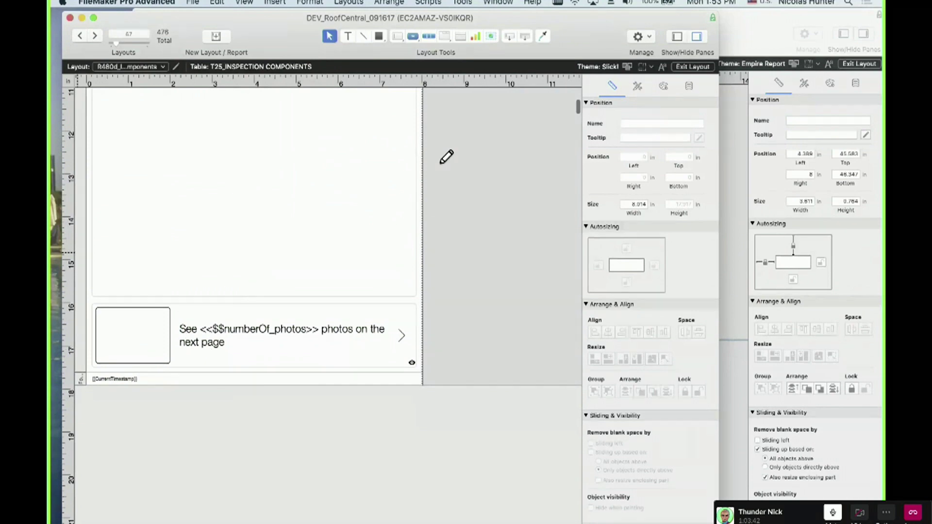
drag(9, 187, 513, 17)
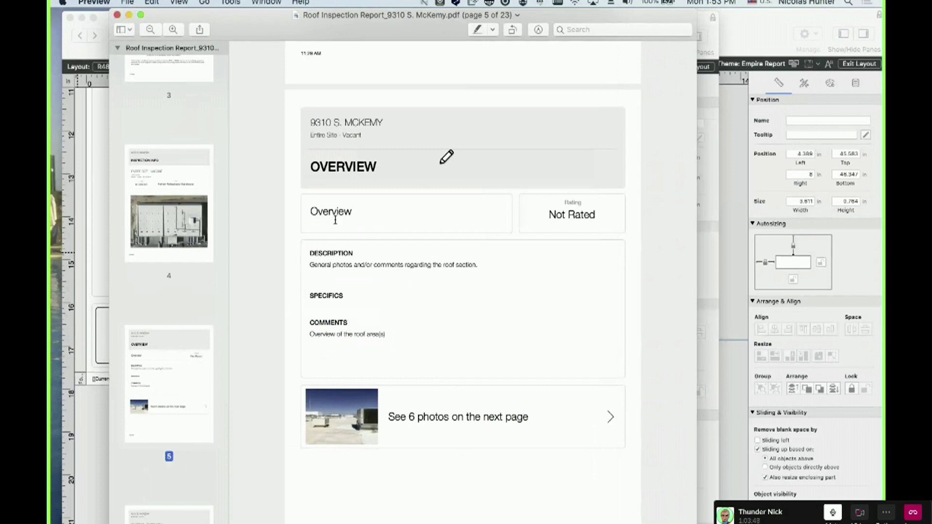
Select the PHOTOS: OVERVIEW heading text in the PDF, then clear the selection
scroll(402, 238, down, 10)
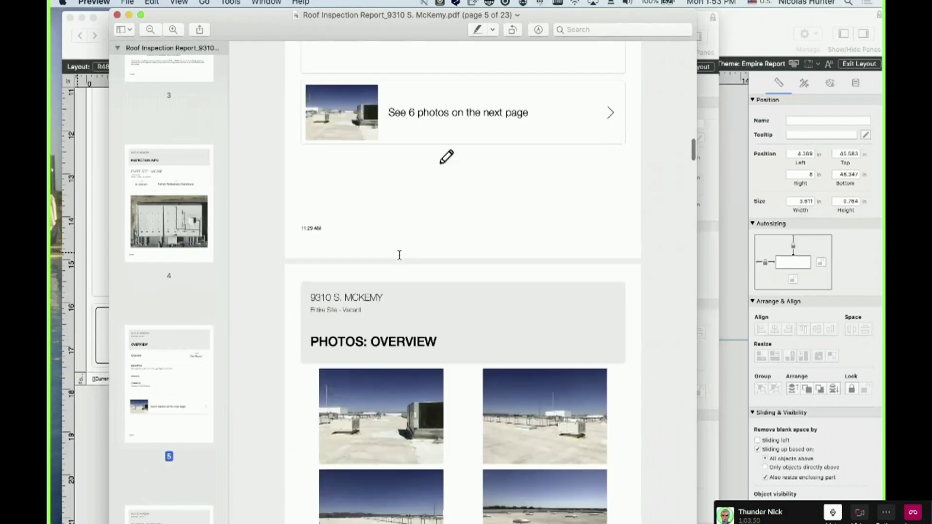
scroll(399, 255, up, 10)
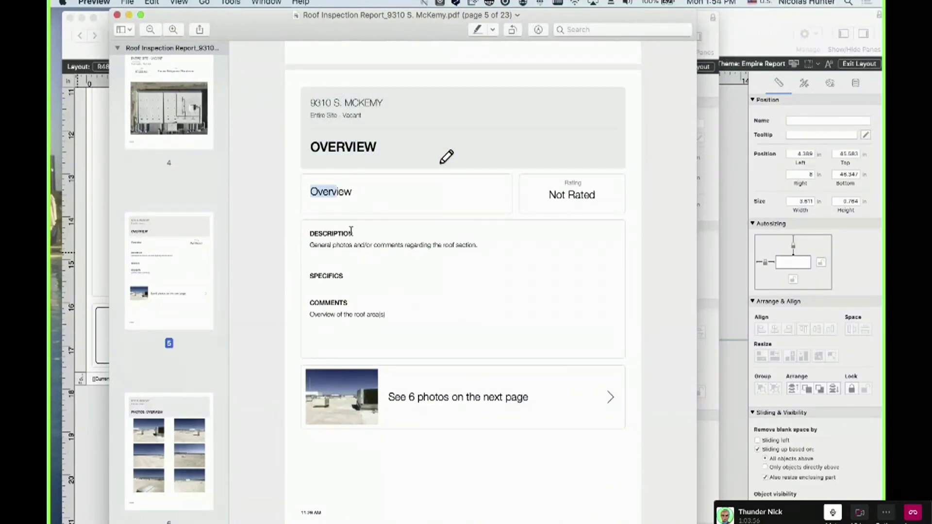
scroll(337, 300, down, 6)
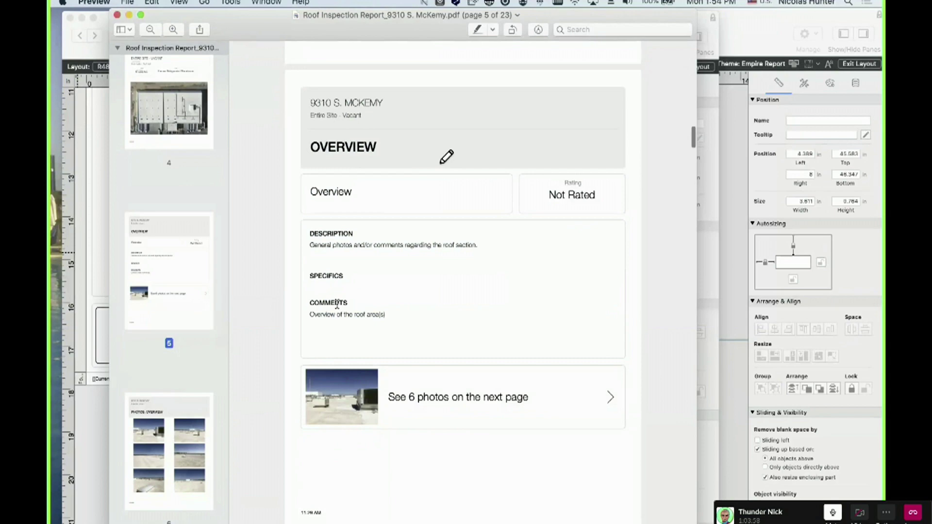
drag(319, 330, 430, 334)
scroll(429, 333, up, 3)
drag(365, 207, 382, 208)
scroll(354, 347, down, 3)
drag(338, 442, 419, 441)
drag(420, 441, 315, 376)
scroll(315, 376, up, 3)
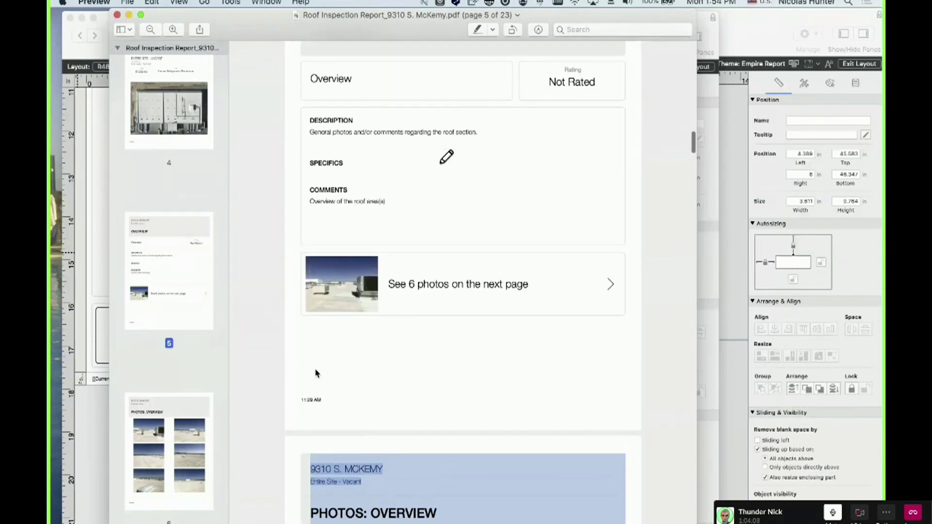
scroll(345, 294, up, 1)
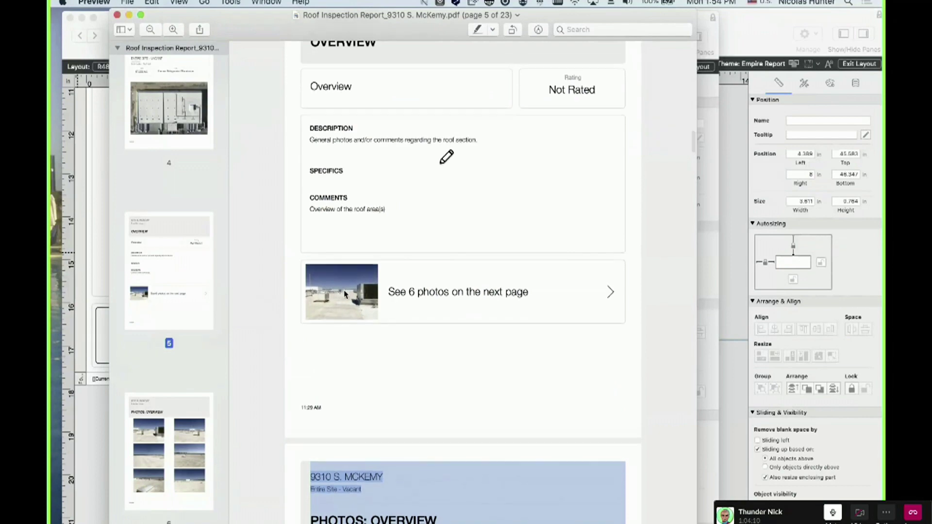
click(355, 356)
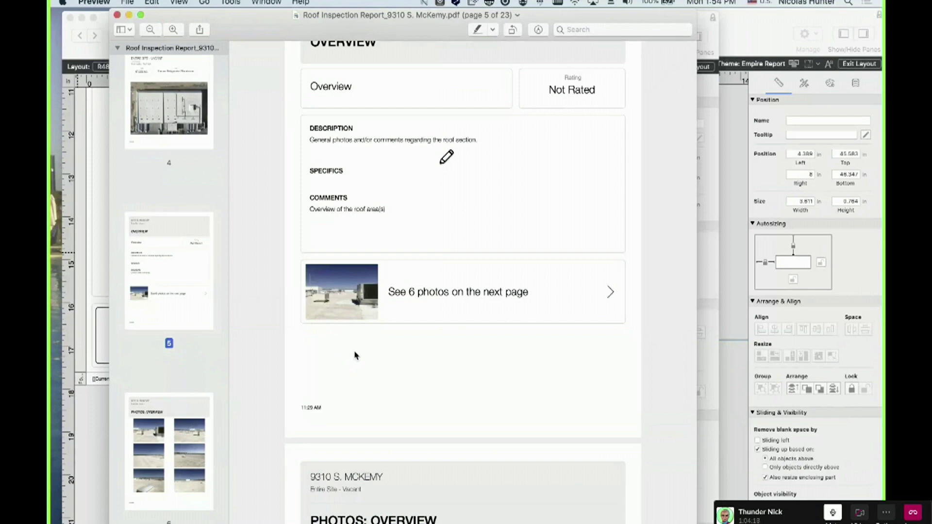
Scroll back to page 5's Overview section showing the 'See 6 photos on the next page' row
scroll(354, 355, up, 5)
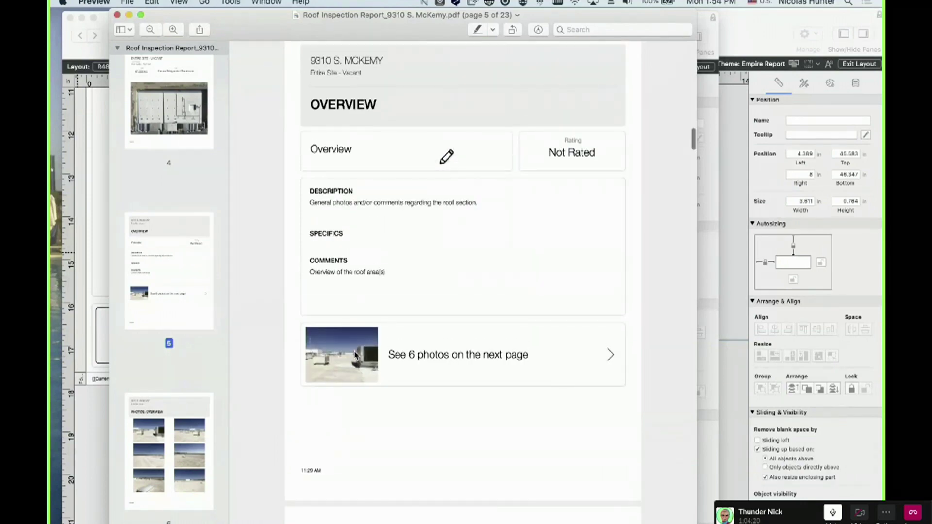
scroll(355, 356, up, 1)
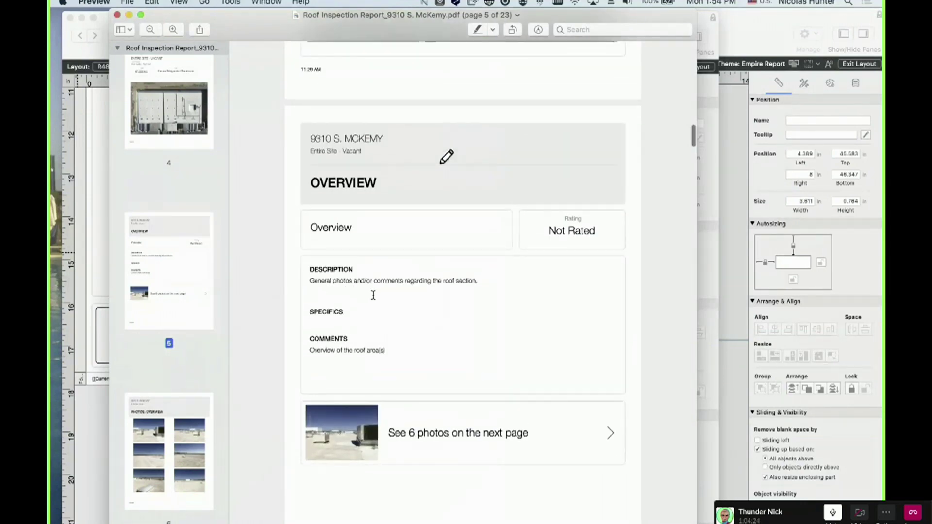
scroll(373, 295, down, 2)
scroll(345, 336, down, 3)
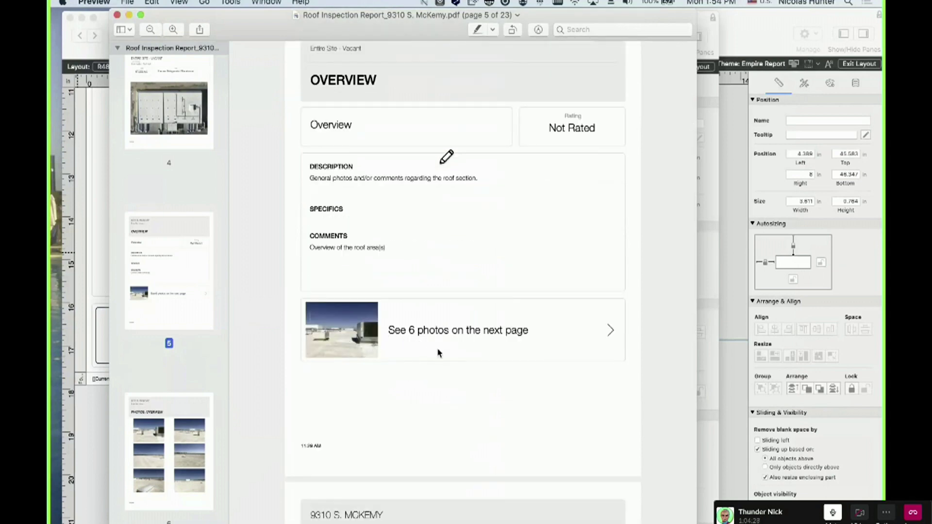
scroll(437, 349, down, 15)
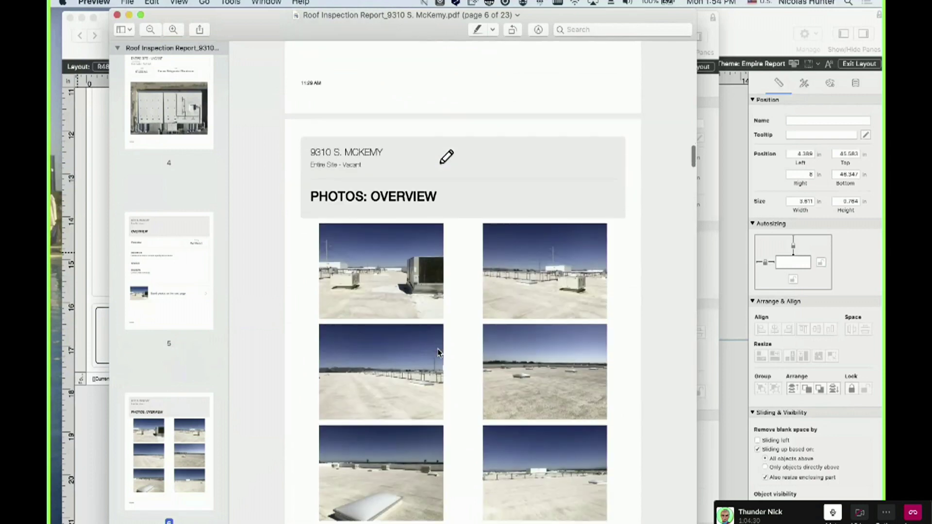
scroll(438, 353, down, 5)
scroll(438, 353, up, 9)
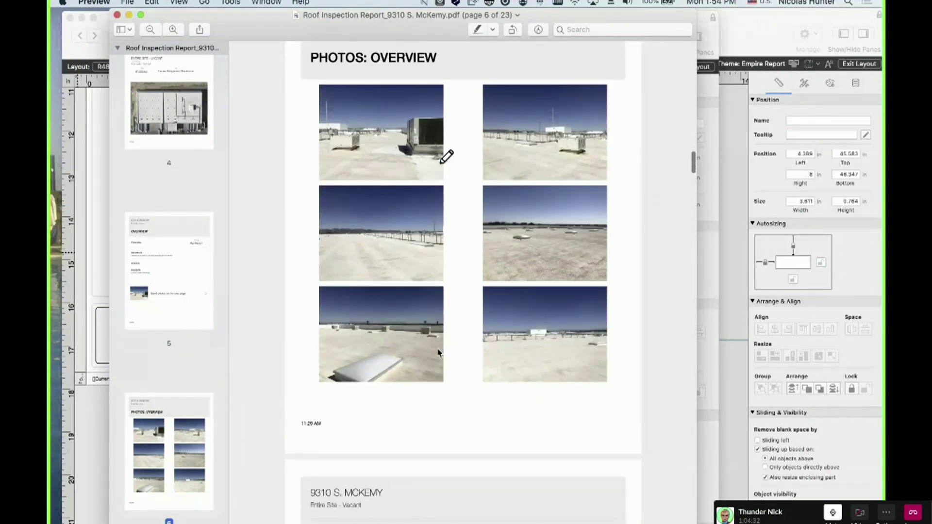
scroll(438, 352, up, 5)
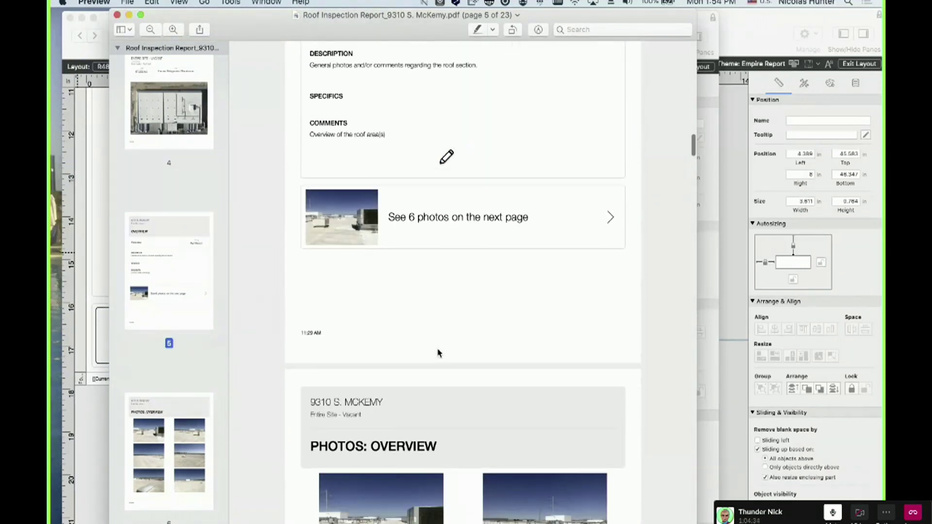
scroll(438, 352, down, 5)
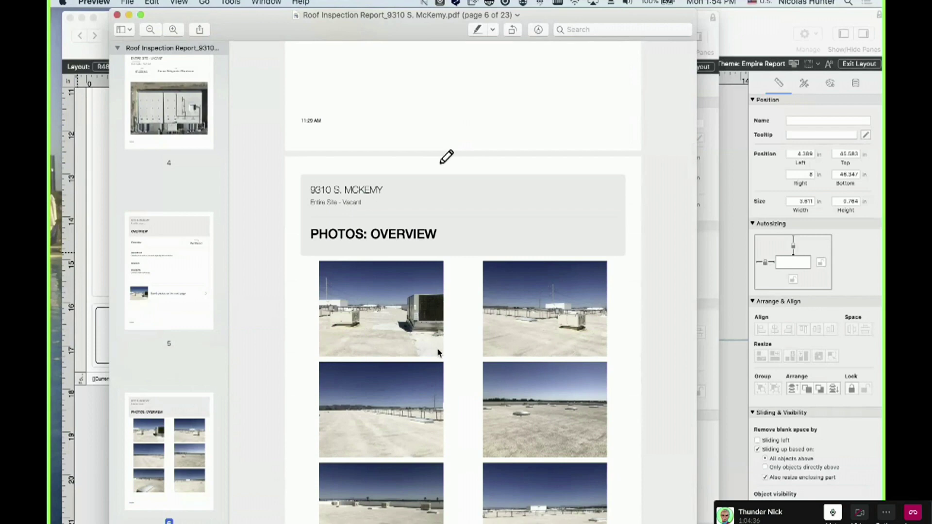
scroll(438, 352, up, 5)
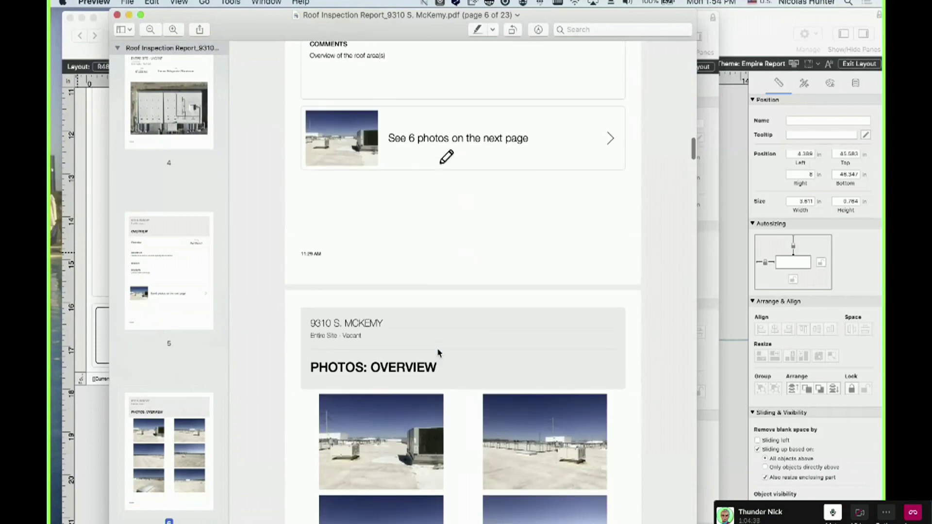
scroll(438, 353, up, 5)
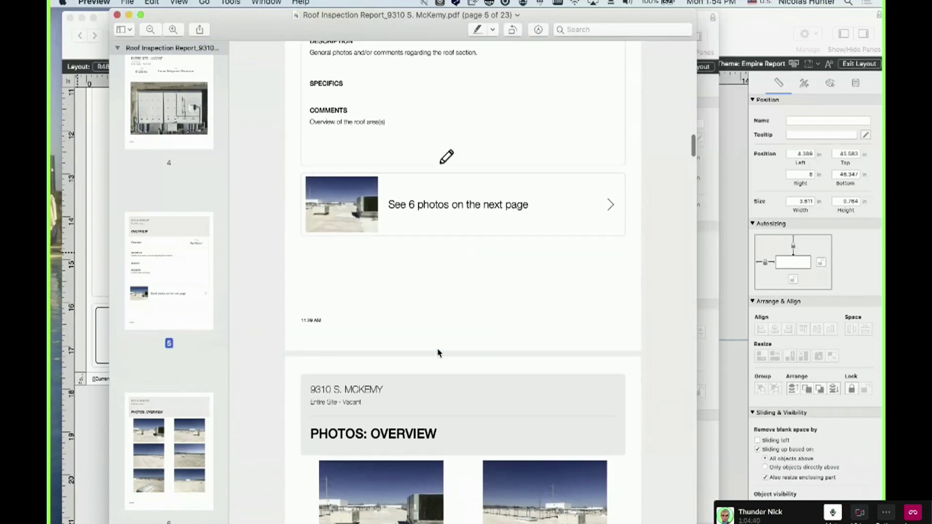
scroll(437, 347, up, 3)
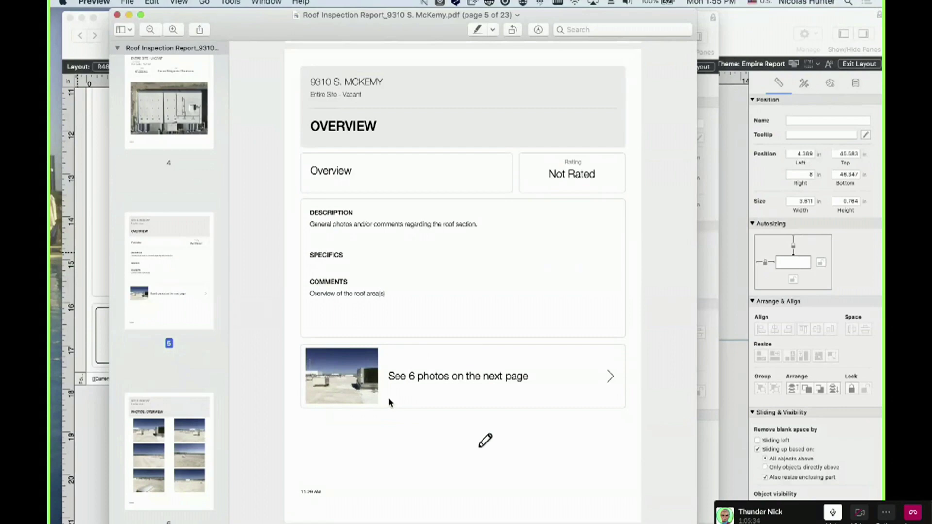
Highlight 'See 6 photos on the next page' on page 5, then switch back to FileMaker
scroll(389, 415, down, 2)
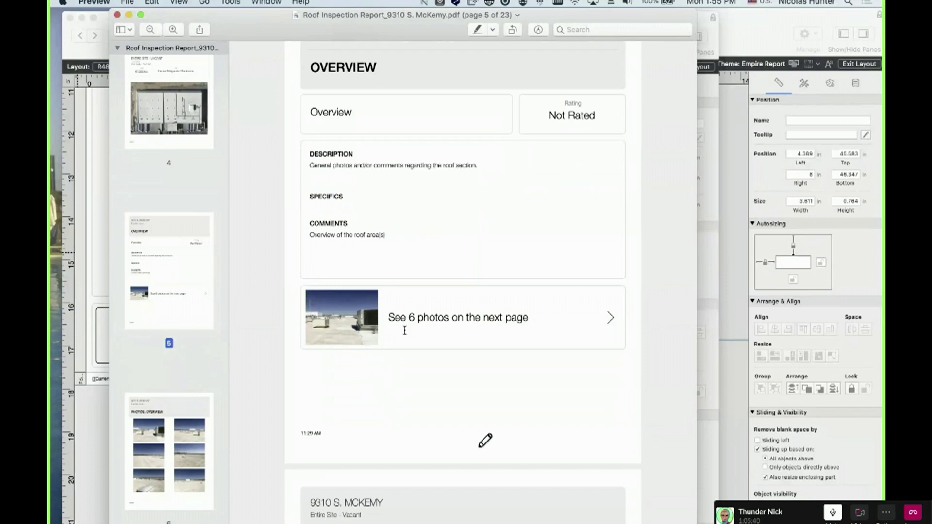
drag(394, 317, 509, 323)
click(449, 371)
drag(386, 317, 534, 316)
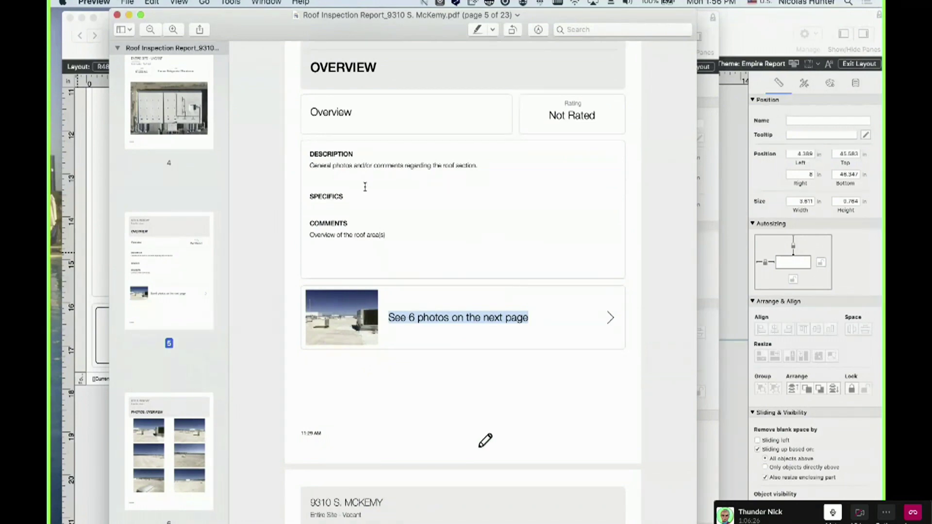
scroll(456, 78, down, 1)
drag(408, 32, 416, 32)
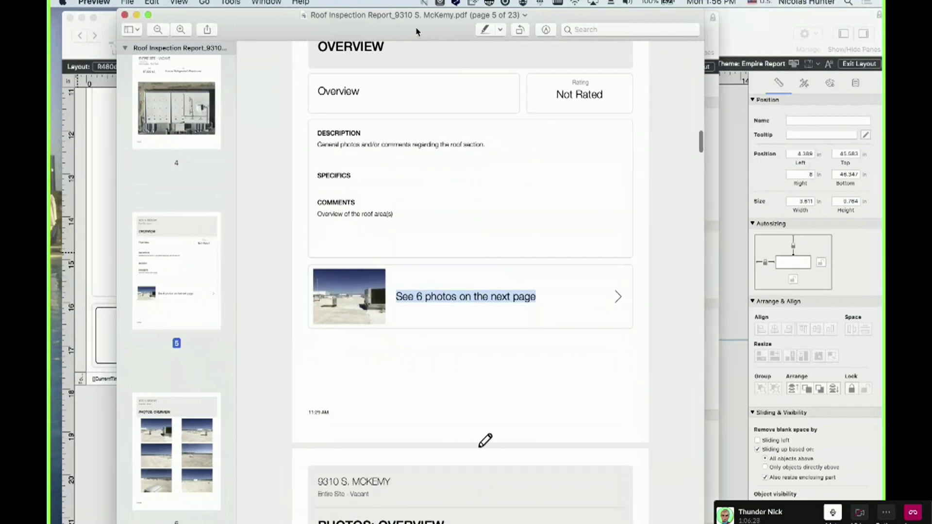
click(96, 362)
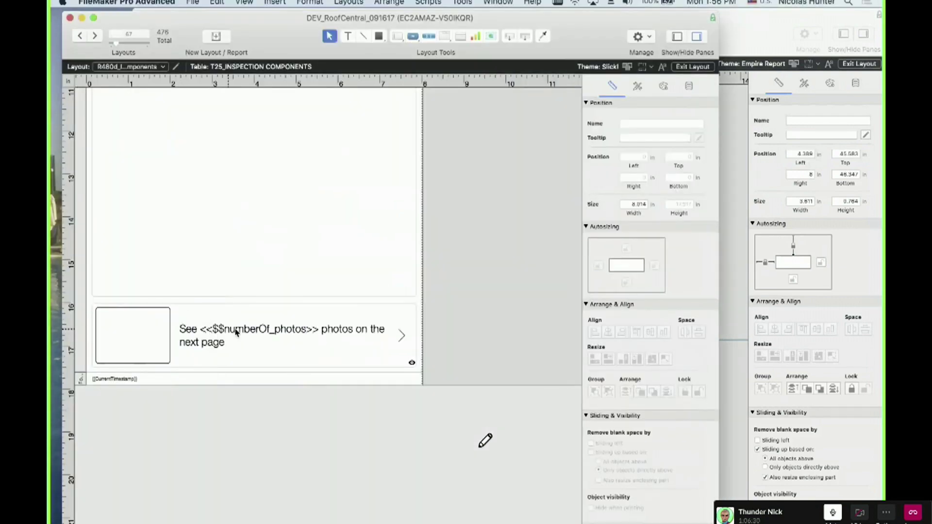
Inspect the See <<$$numberOf_photos>> row group and its photo rectangle, then bring Preview back over FileMaker
click(297, 332)
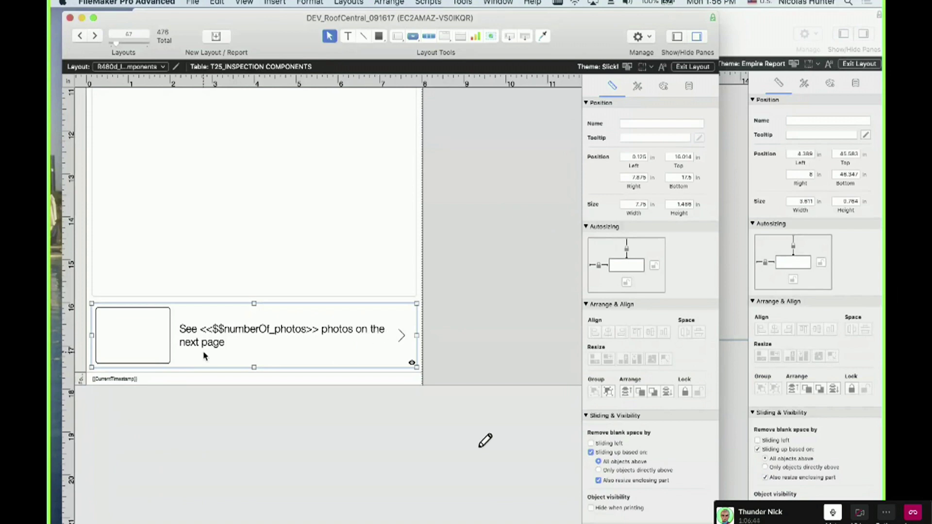
click(151, 351)
drag(50, 340, 413, 36)
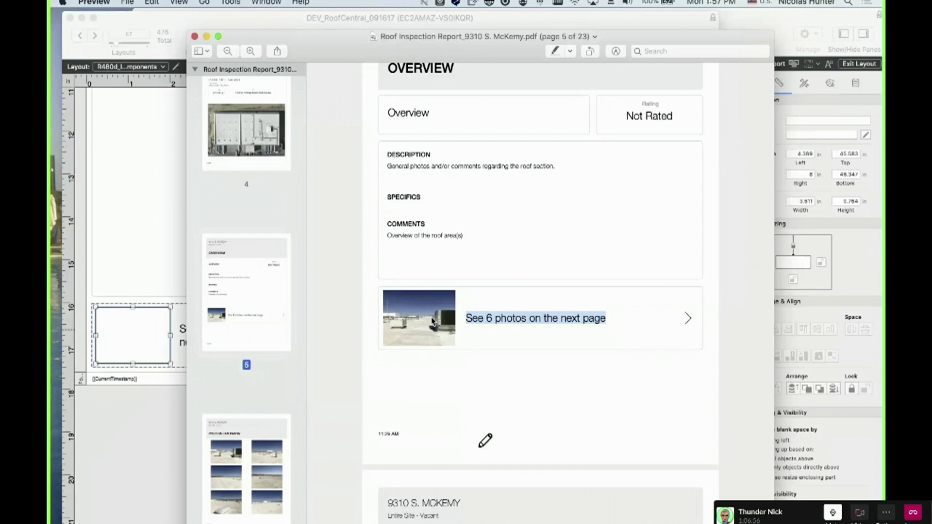
Clear the highlight, scroll the PDF to page 18 Miscellaneous, and move Preview aside to reveal FileMaker
click(439, 359)
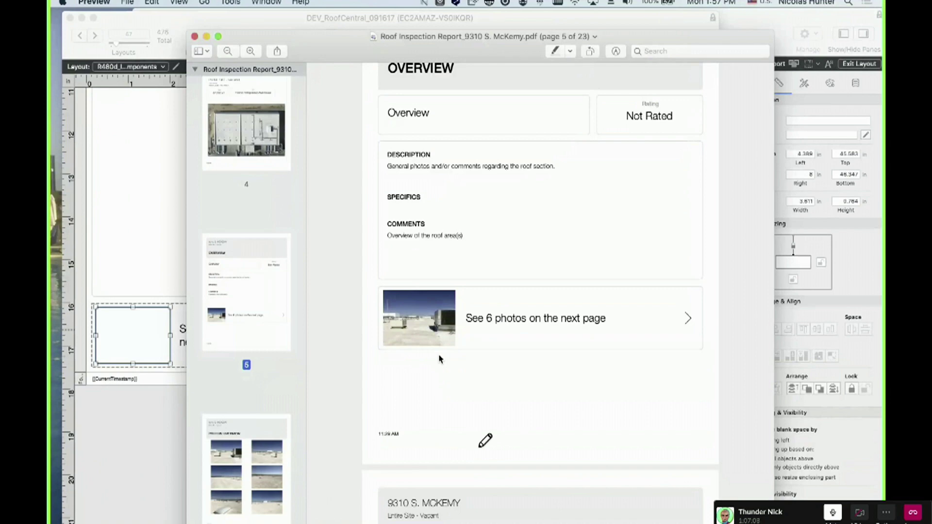
scroll(437, 354, up, 1)
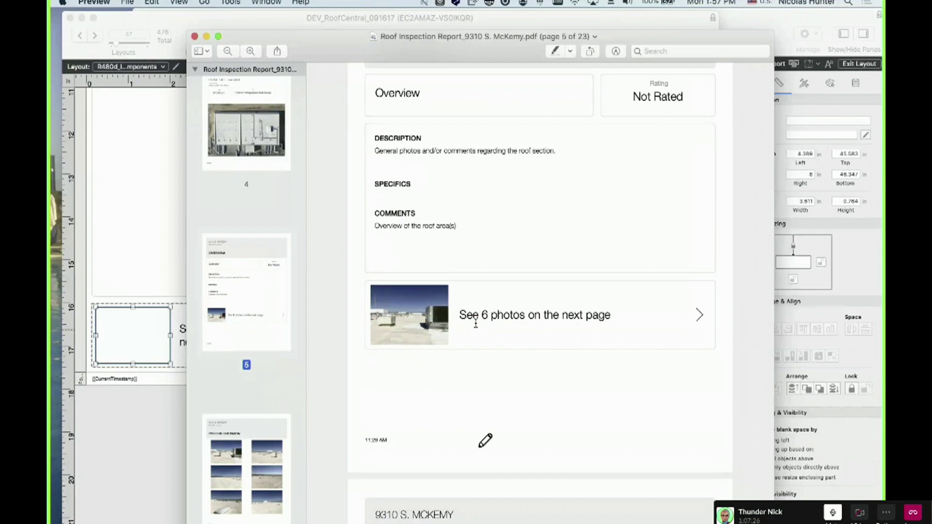
scroll(468, 313, down, 2)
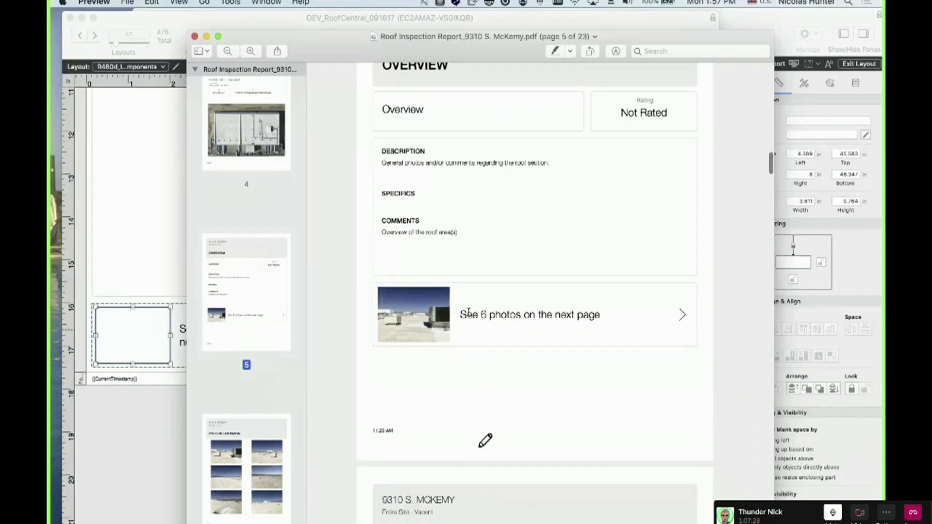
scroll(470, 372, down, 5)
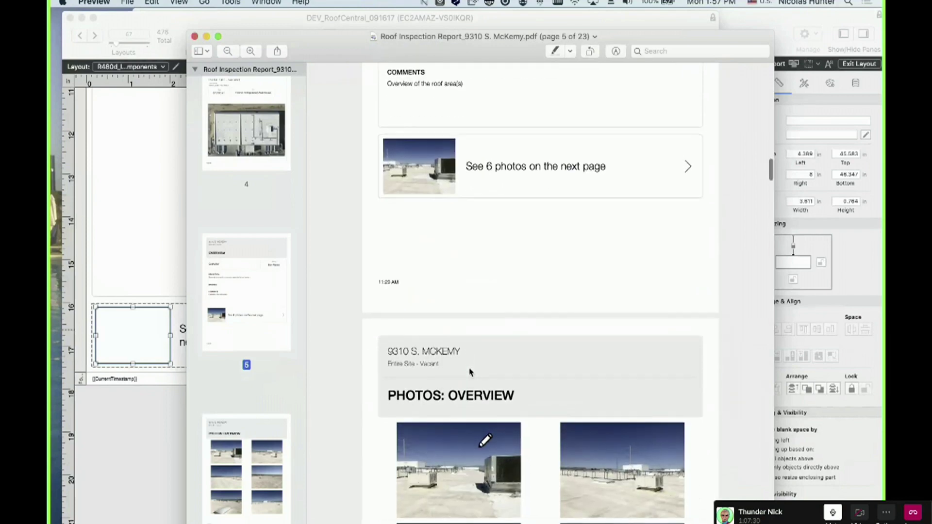
scroll(469, 371, up, 5)
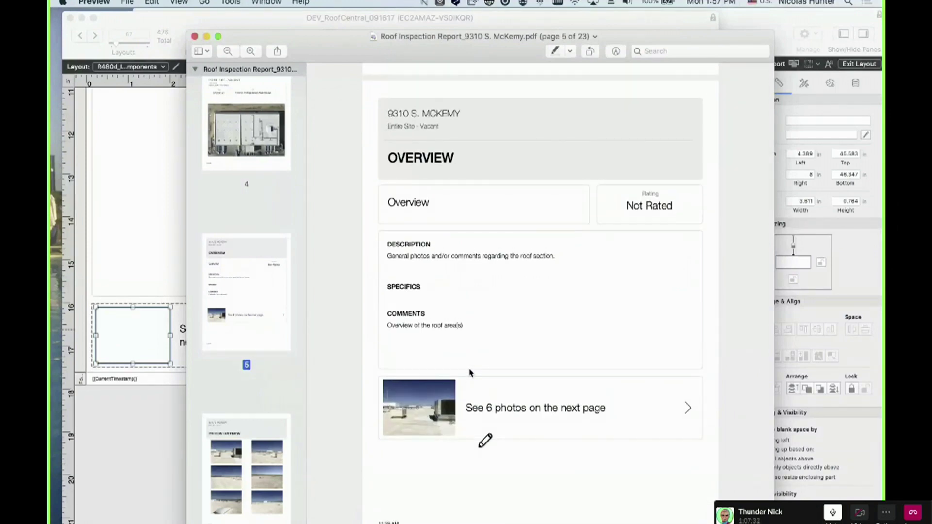
scroll(471, 382, down, 1)
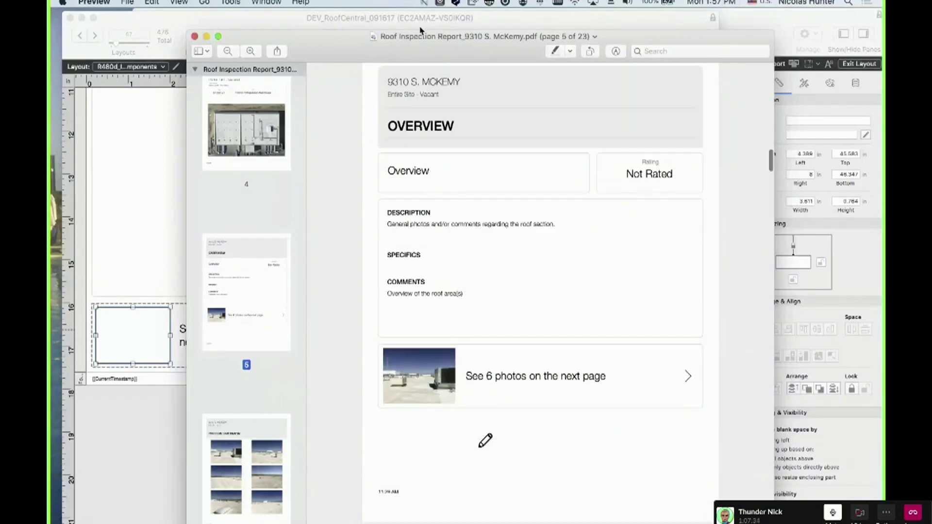
scroll(417, 291, down, 3)
scroll(412, 309, down, 2)
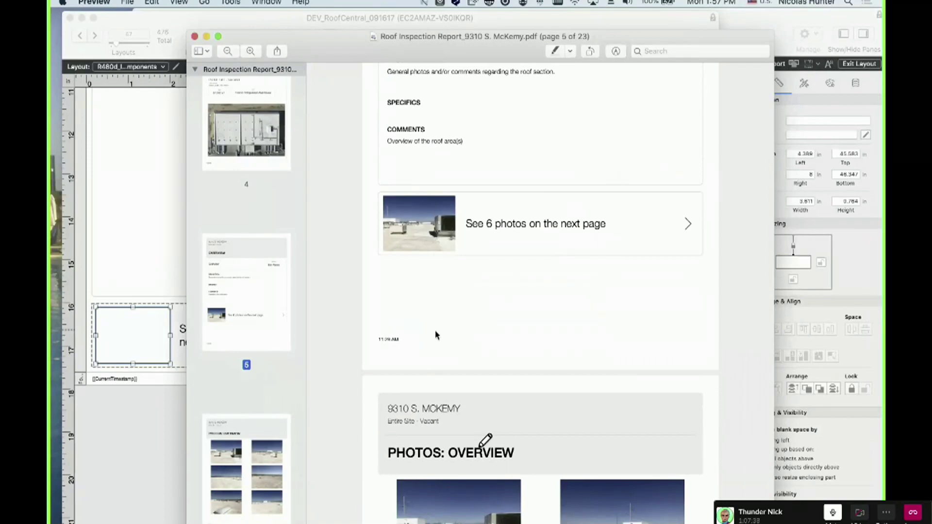
scroll(432, 218, down, 10)
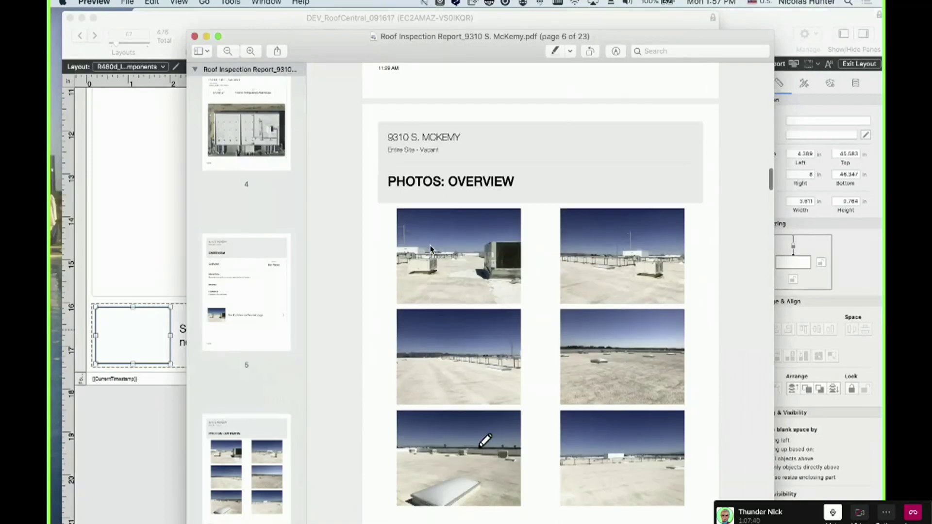
scroll(430, 248, down, 10)
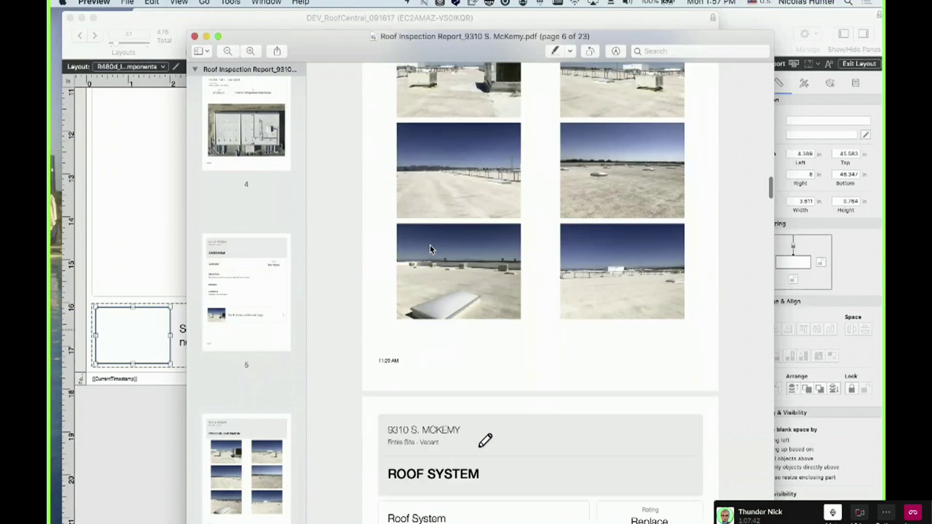
scroll(430, 248, down, 3)
scroll(533, 378, down, 2)
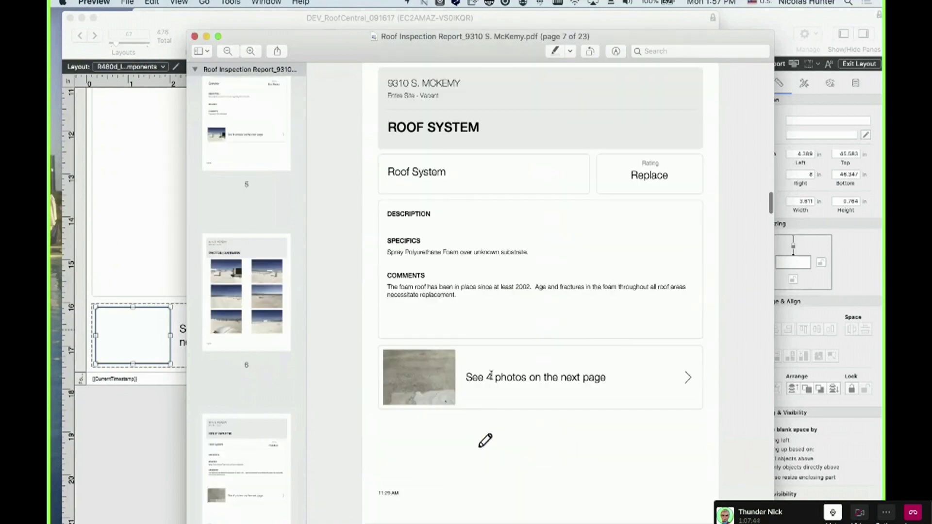
scroll(533, 378, down, 17)
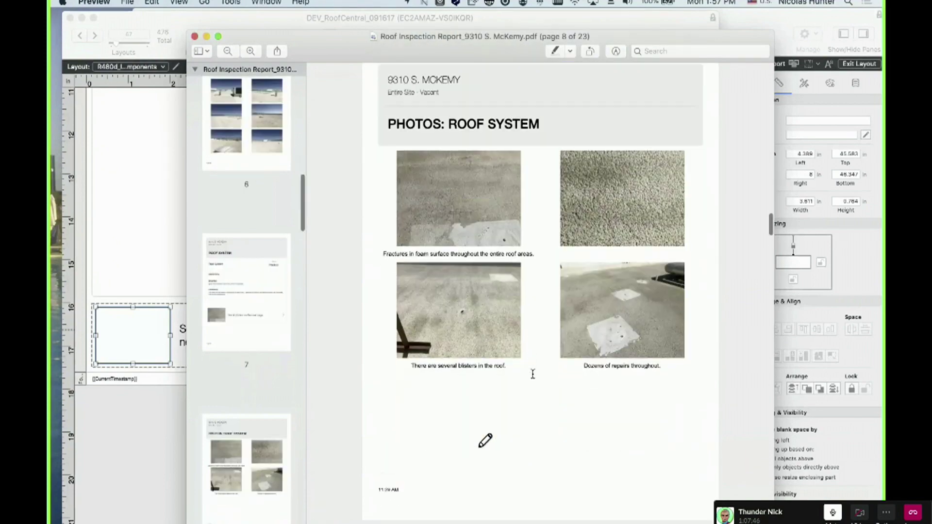
scroll(533, 374, down, 10)
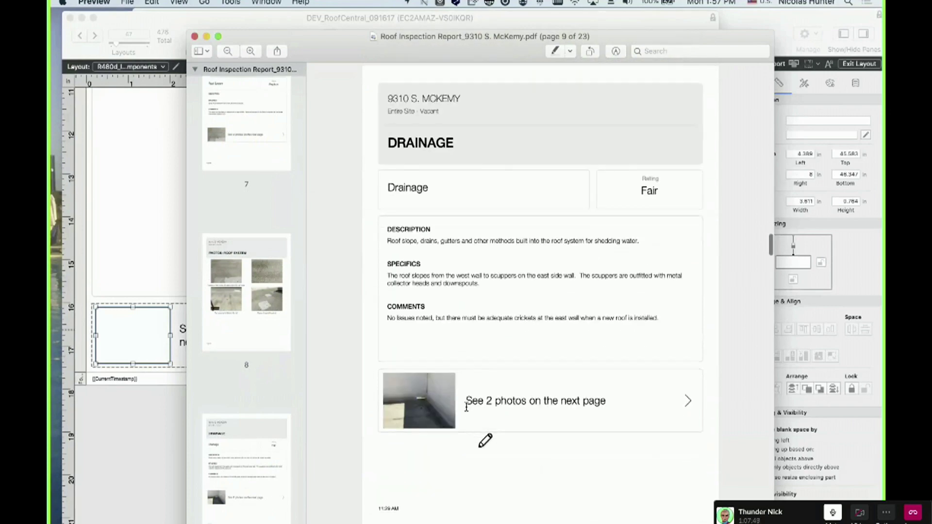
scroll(554, 425, down, 20)
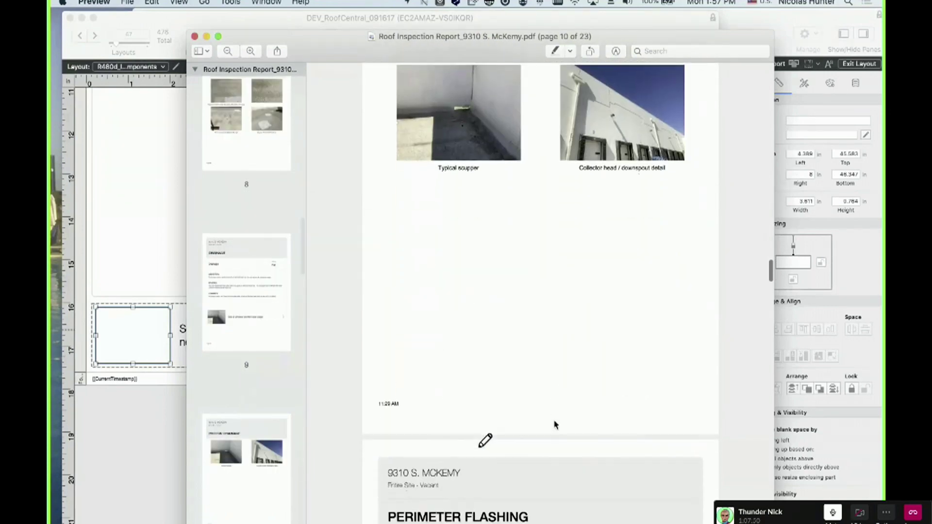
scroll(543, 397, down, 1)
scroll(542, 394, down, 3)
scroll(542, 393, down, 20)
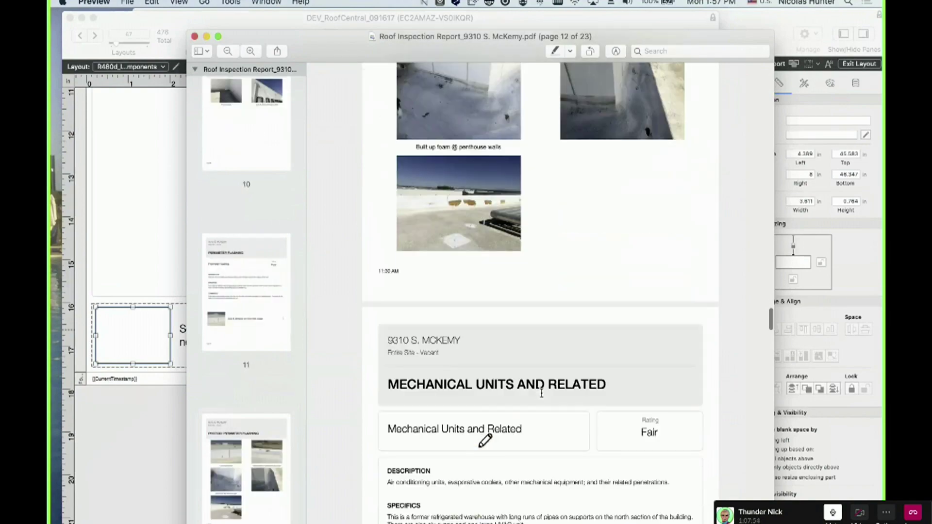
scroll(542, 393, down, 20)
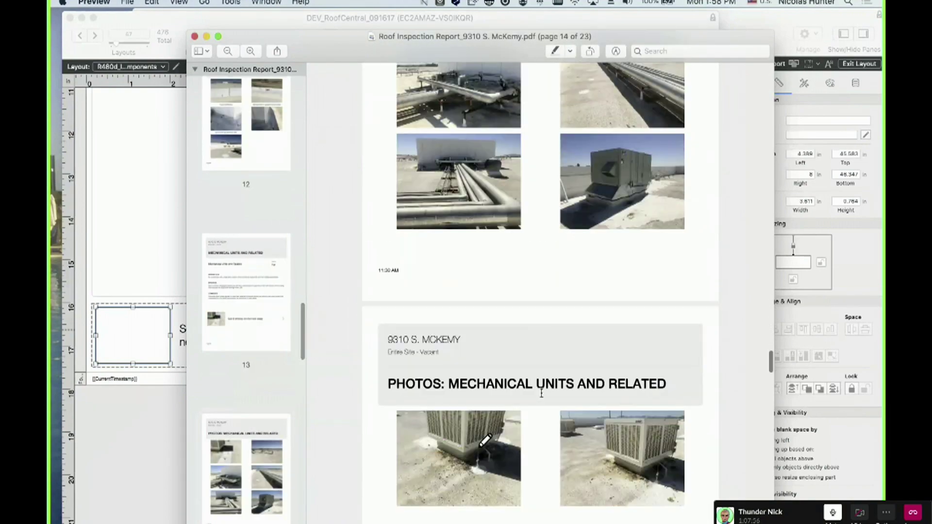
scroll(541, 393, down, 20)
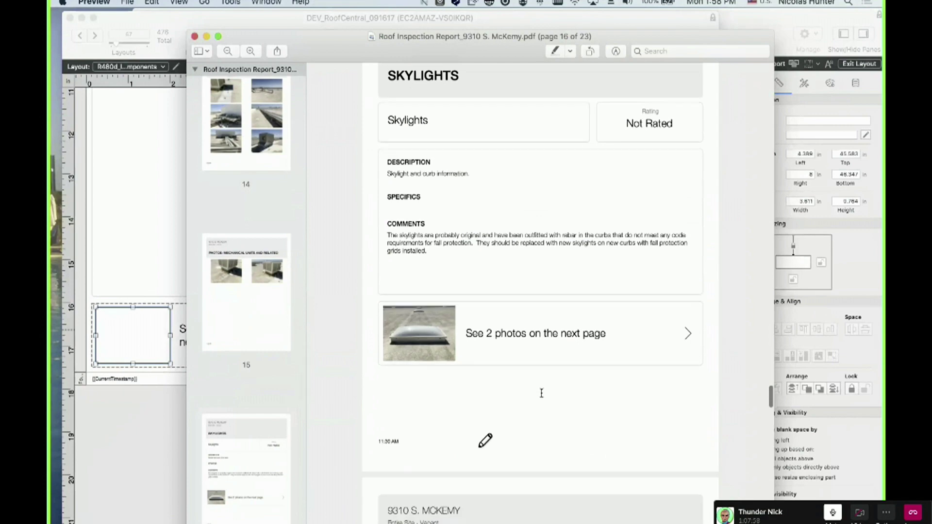
scroll(542, 393, down, 15)
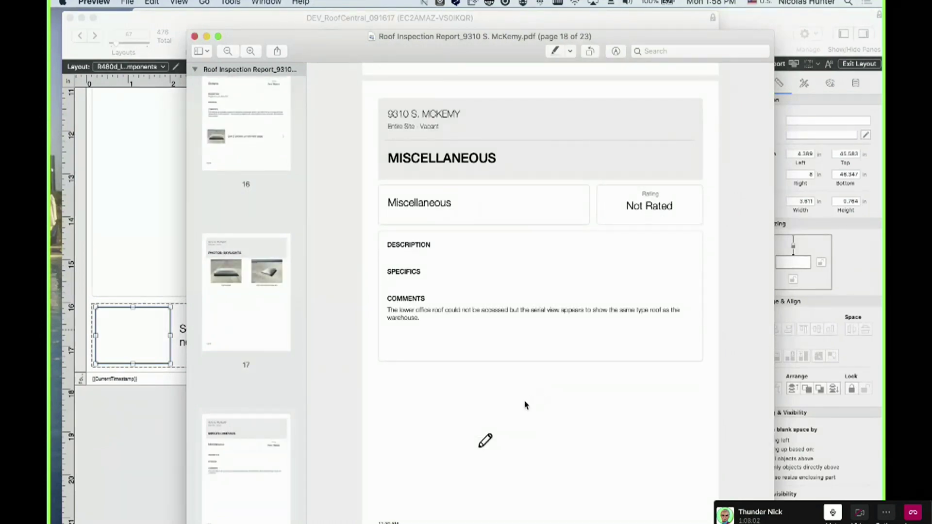
scroll(525, 404, down, 3)
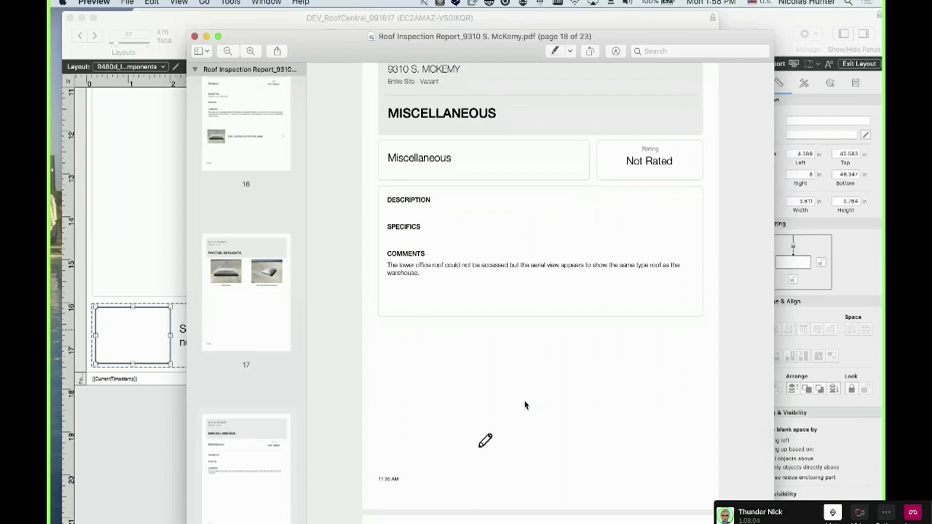
scroll(524, 404, down, 10)
scroll(525, 405, down, 15)
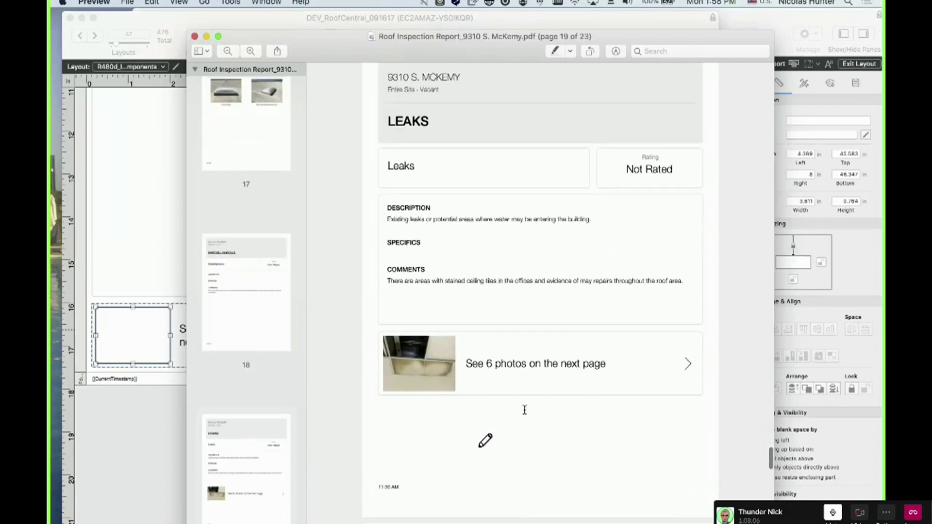
scroll(525, 410, up, 20)
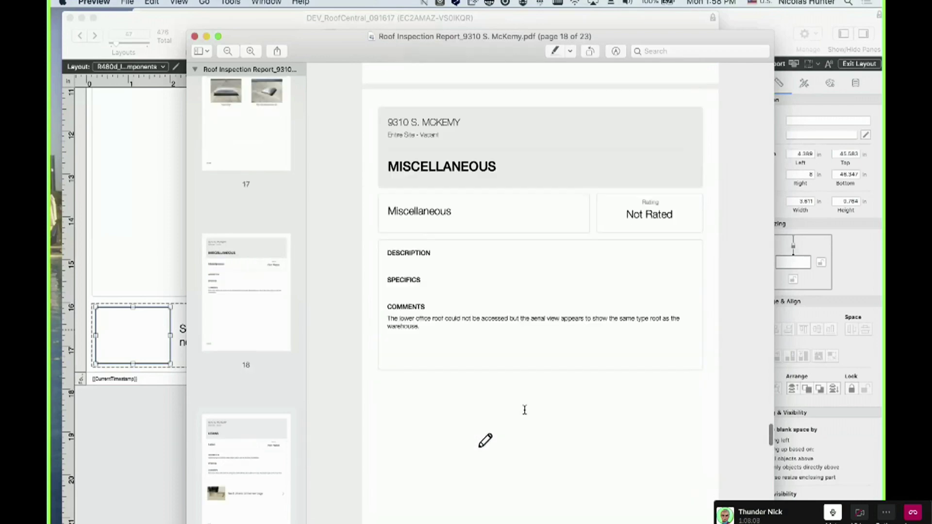
scroll(508, 403, down, 5)
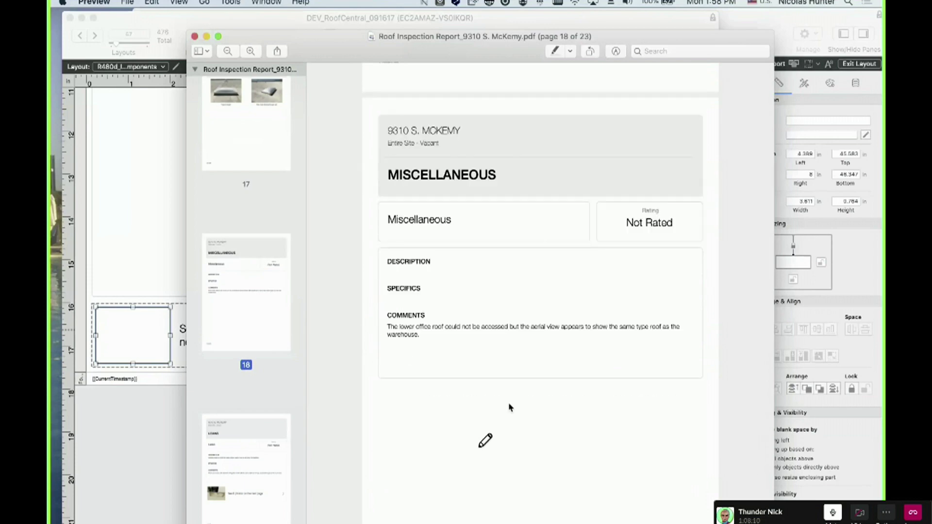
scroll(509, 406, down, 1)
scroll(508, 407, down, 4)
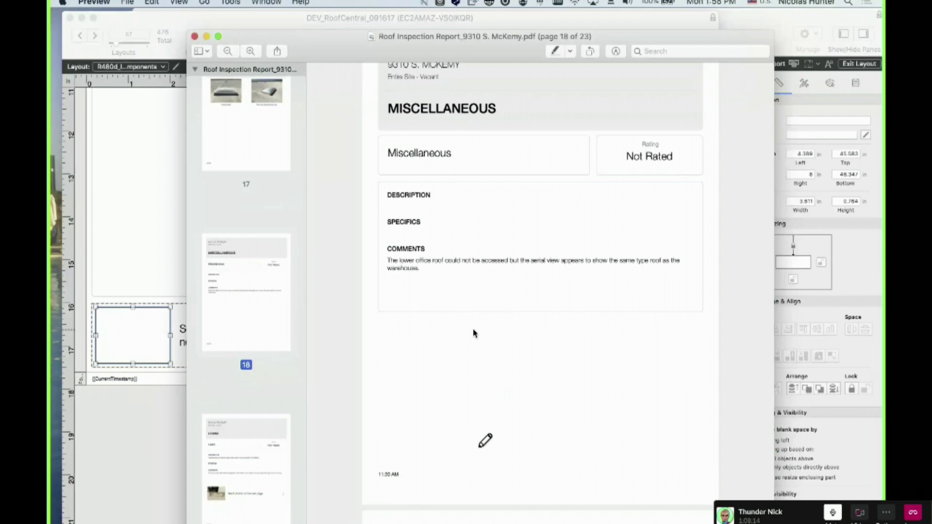
drag(462, 53, 50, 209)
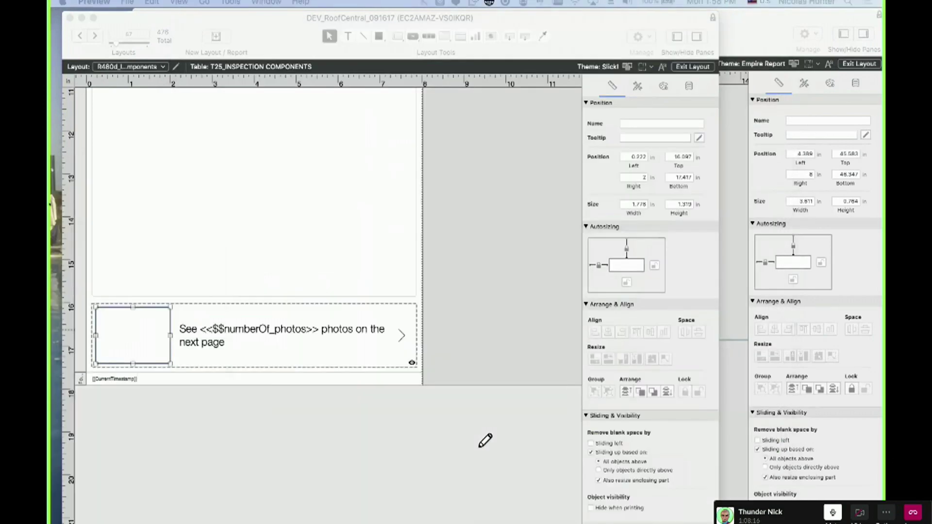
click(94, 36)
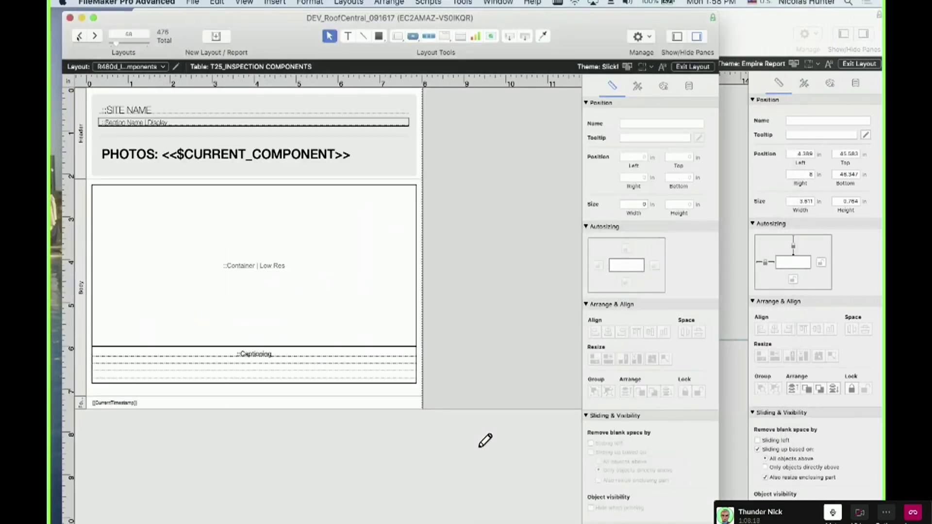
click(80, 36)
click(79, 35)
click(95, 36)
scroll(175, 276, down, 10)
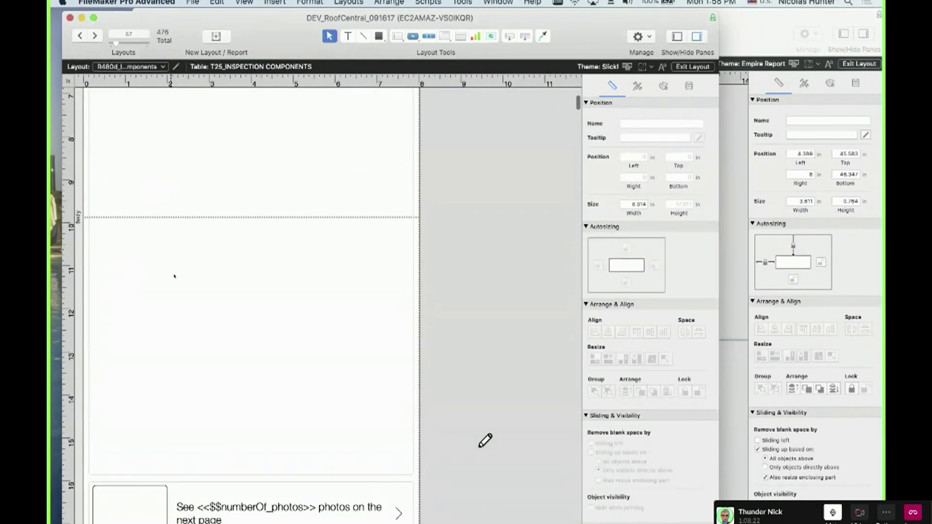
scroll(174, 276, down, 3)
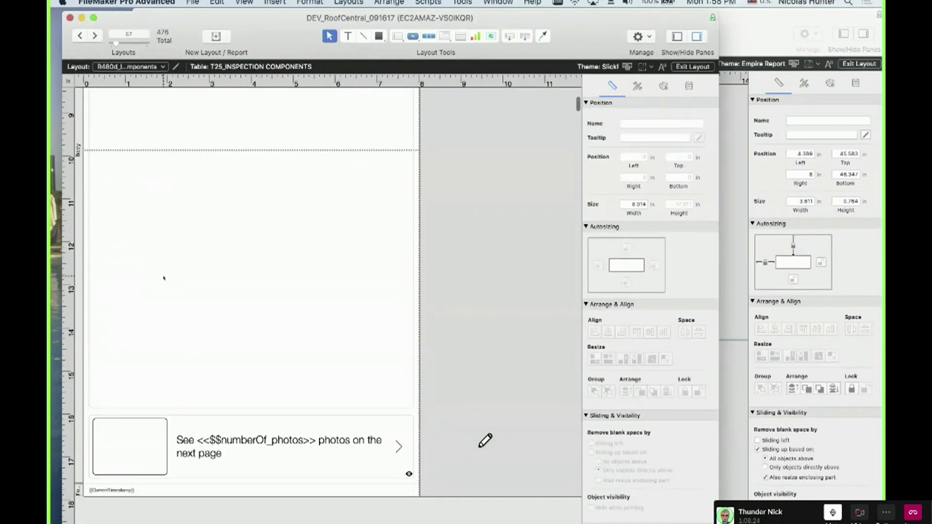
click(95, 36)
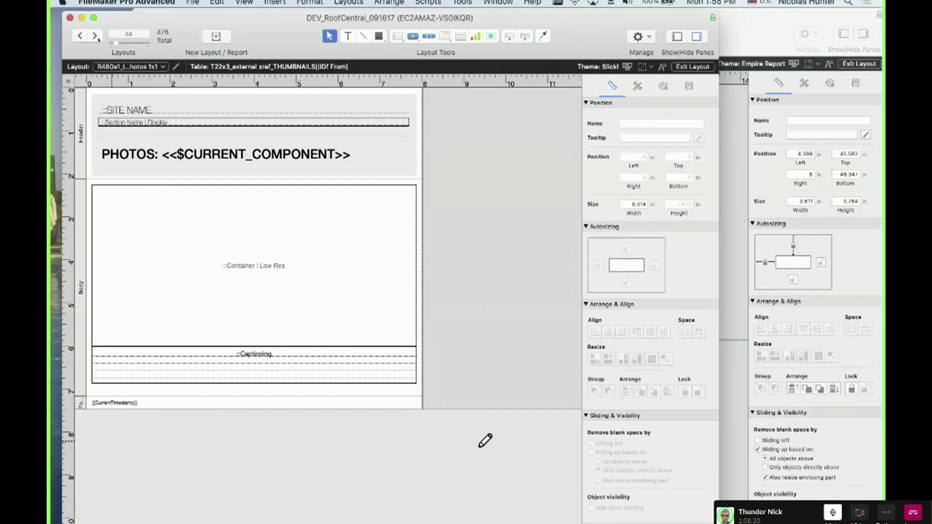
click(94, 35)
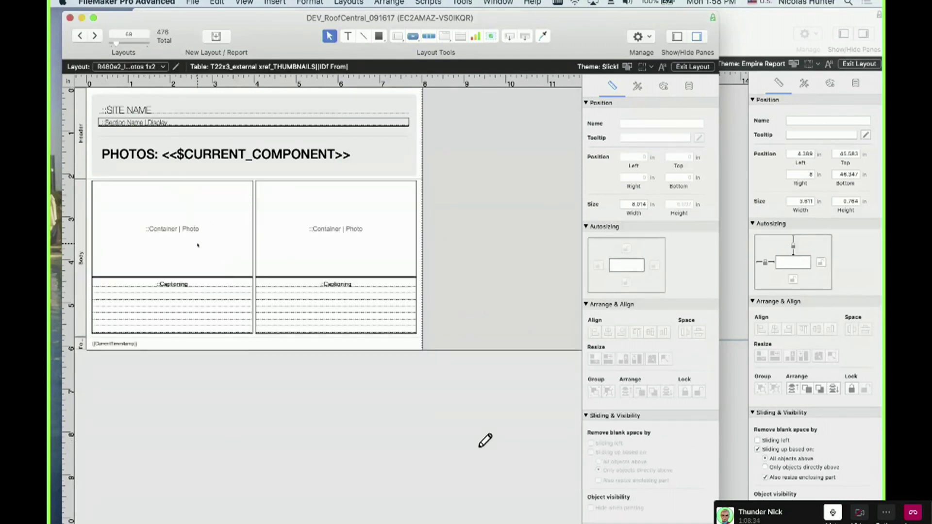
click(81, 36)
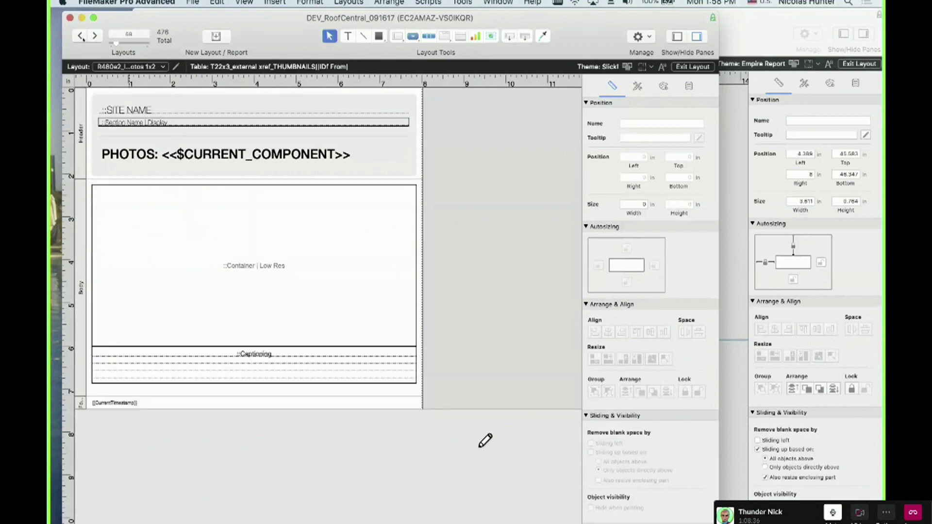
click(80, 36)
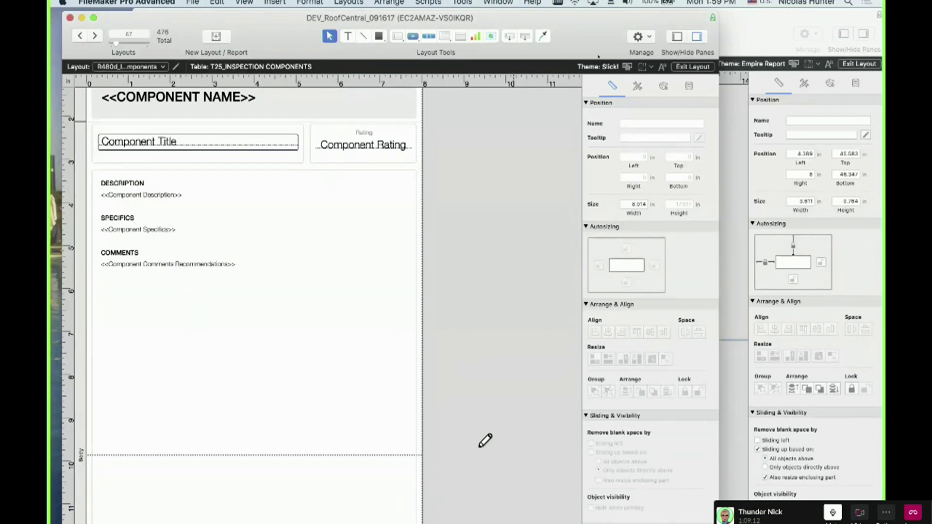
drag(599, 57, 477, 371)
In the Inspection old layout, open the component sub-summary's Part Definition to see its sort field
click(482, 263)
scroll(371, 310, down, 5)
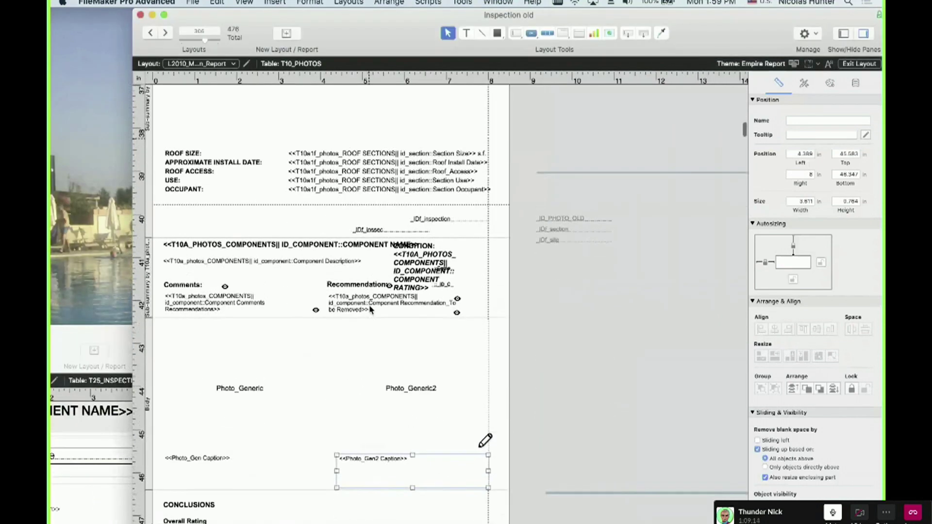
scroll(340, 301, left, 2)
click(151, 278)
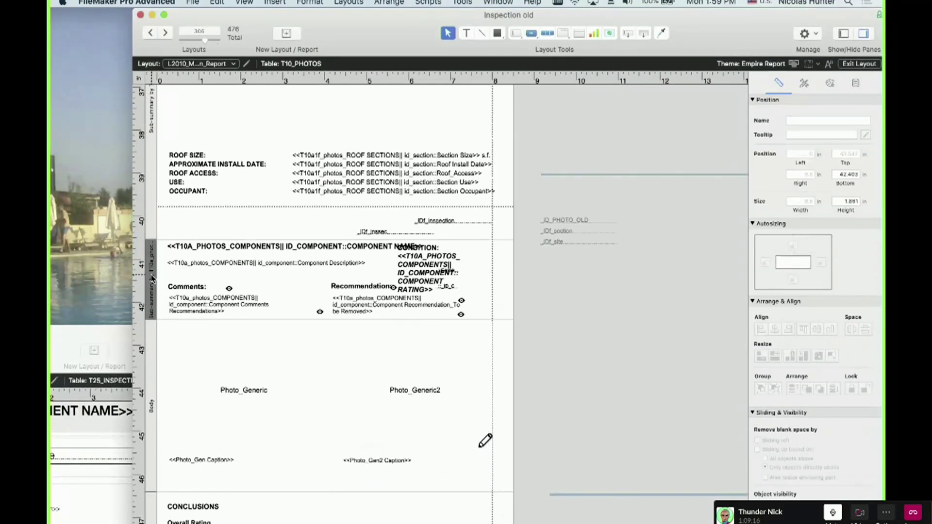
scroll(152, 278, up, 5)
click(152, 278)
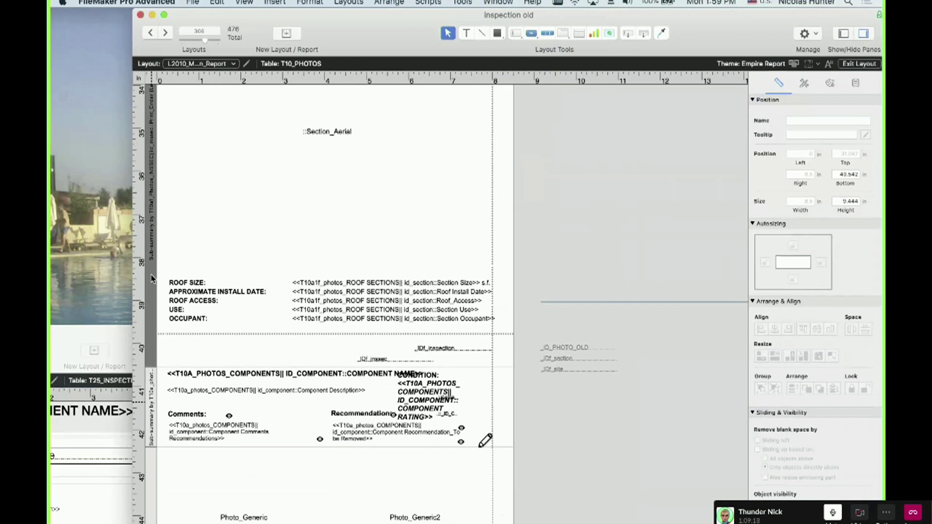
double_click(152, 391)
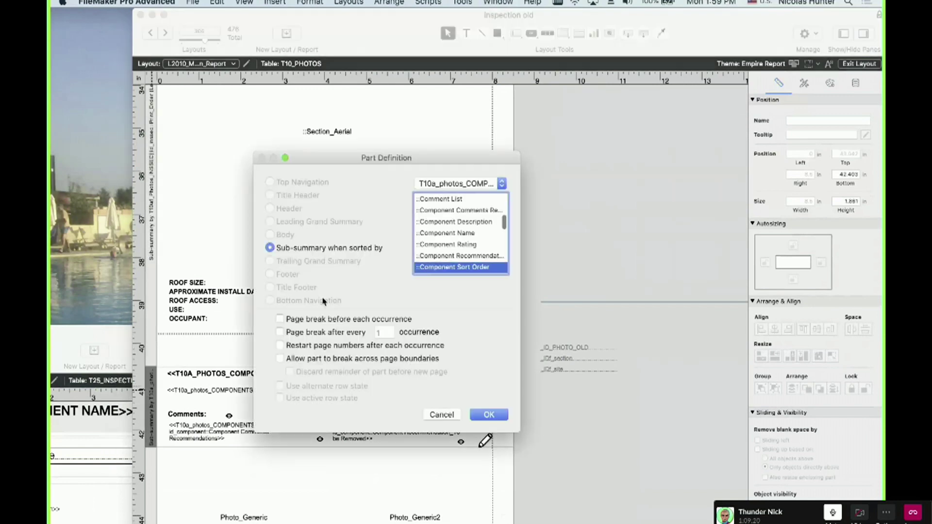
Cancel the Part Definition unchanged, save, and bring the DEV_RoofCentral Components window back in front
click(436, 415)
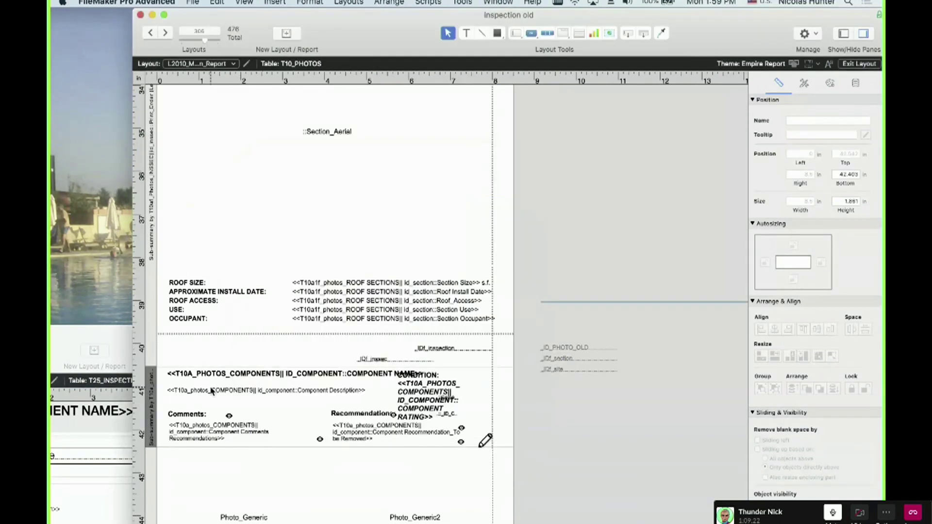
key(super+s)
drag(123, 328, 310, 55)
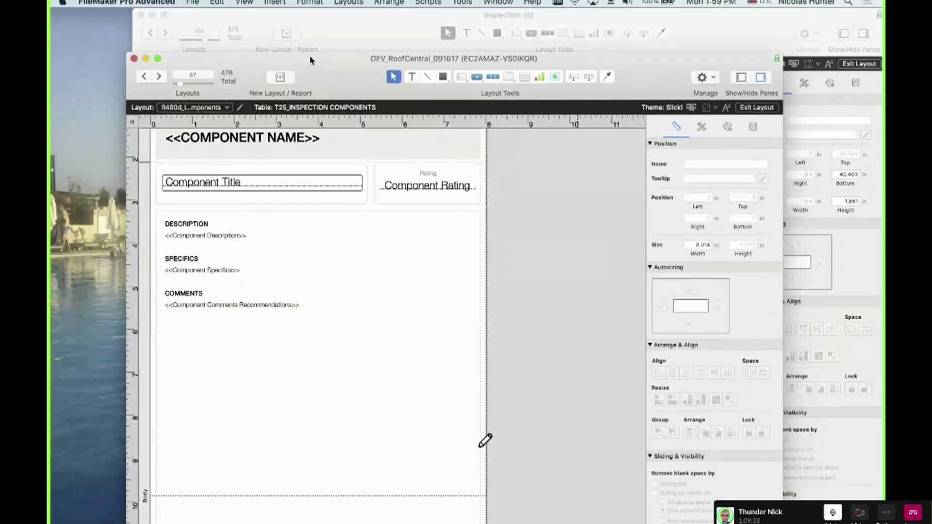
Step forward two layouts to the R480e2 Component Photos 1x2 layout in DEV_RoofCentral
scroll(174, 293, down, 5)
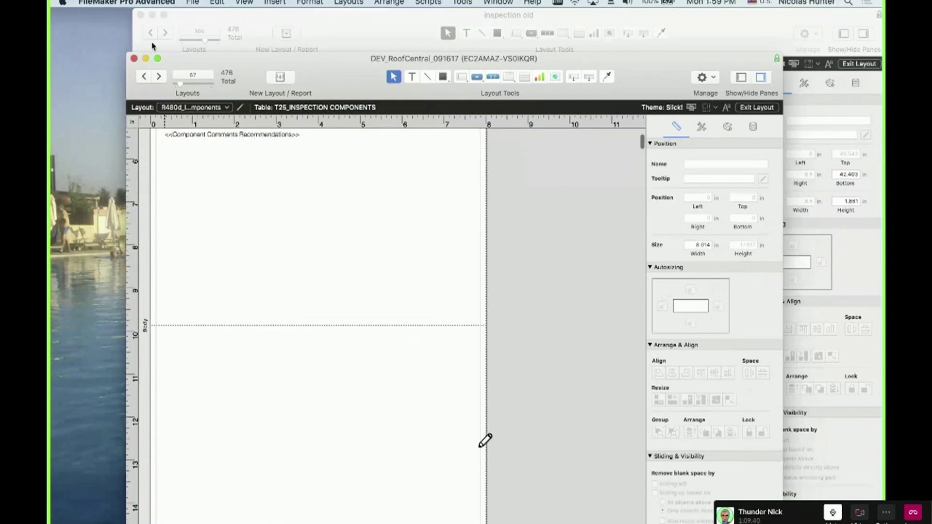
click(159, 76)
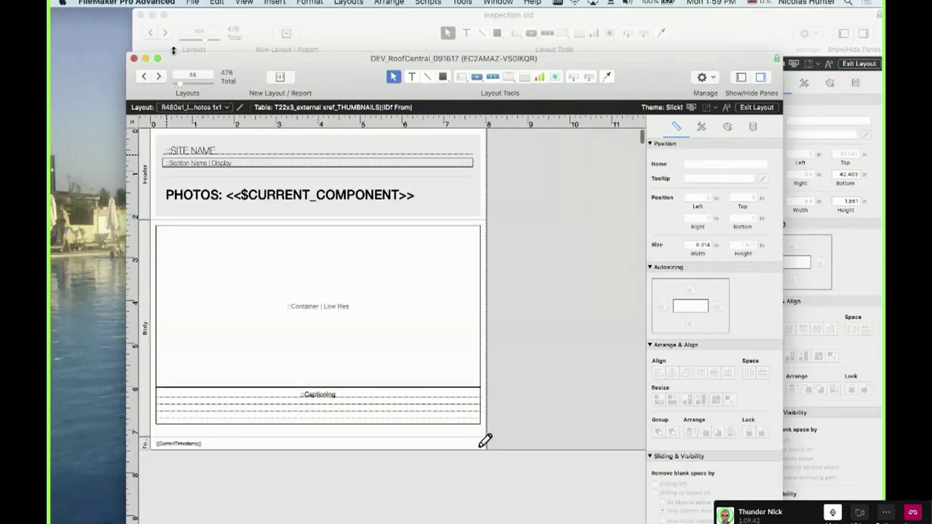
click(159, 76)
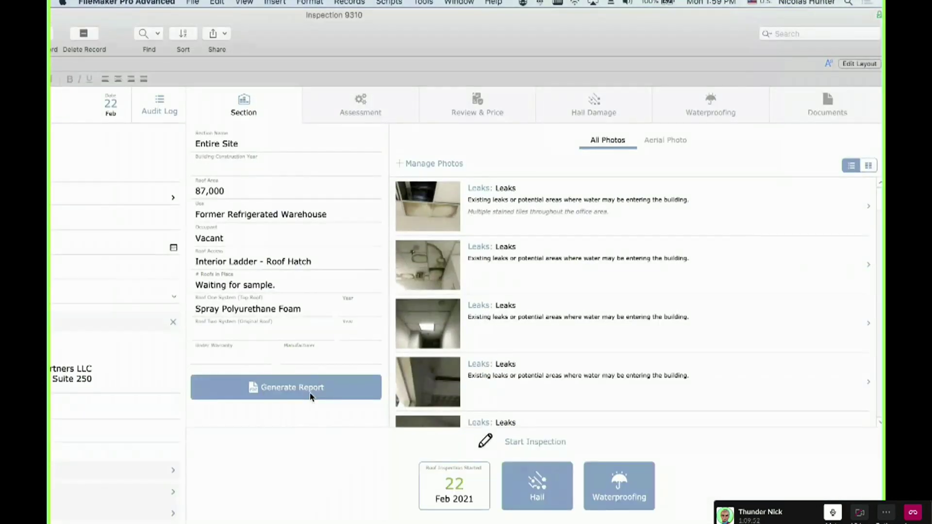
click(310, 397)
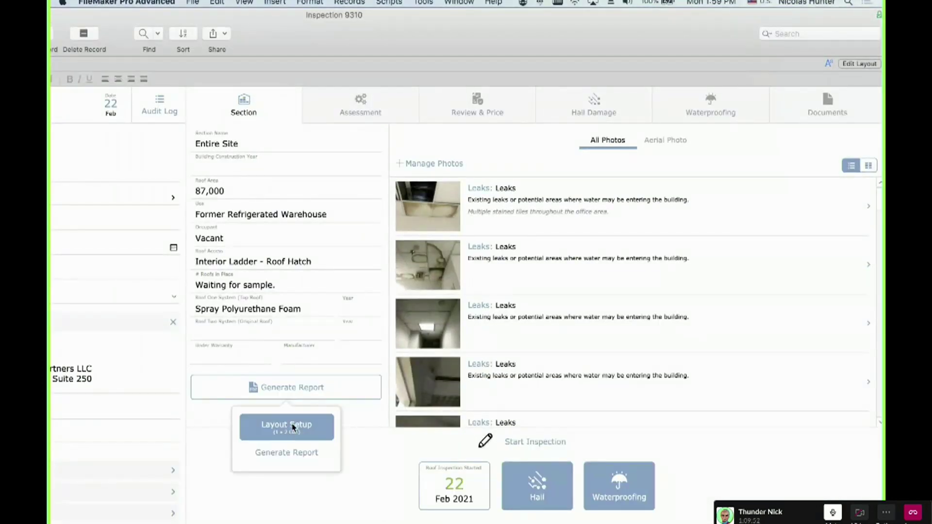
click(302, 424)
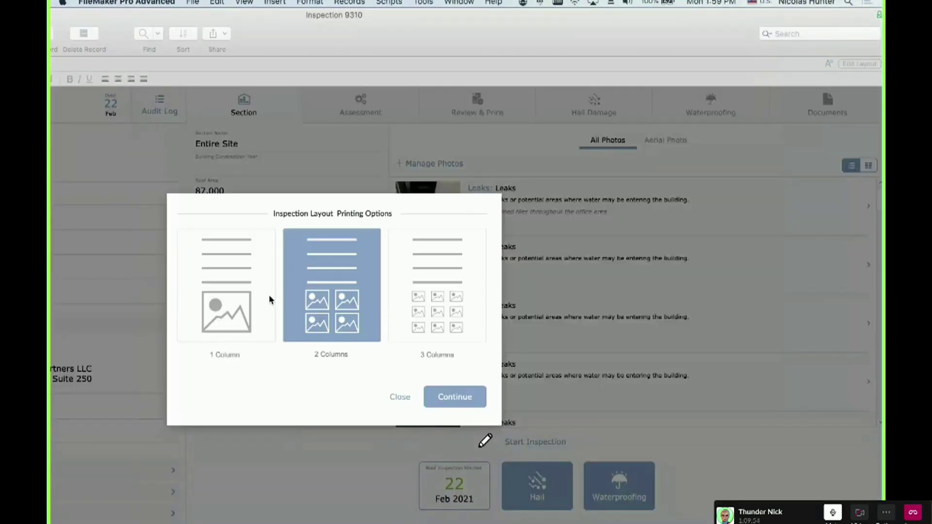
click(250, 298)
click(327, 304)
click(415, 310)
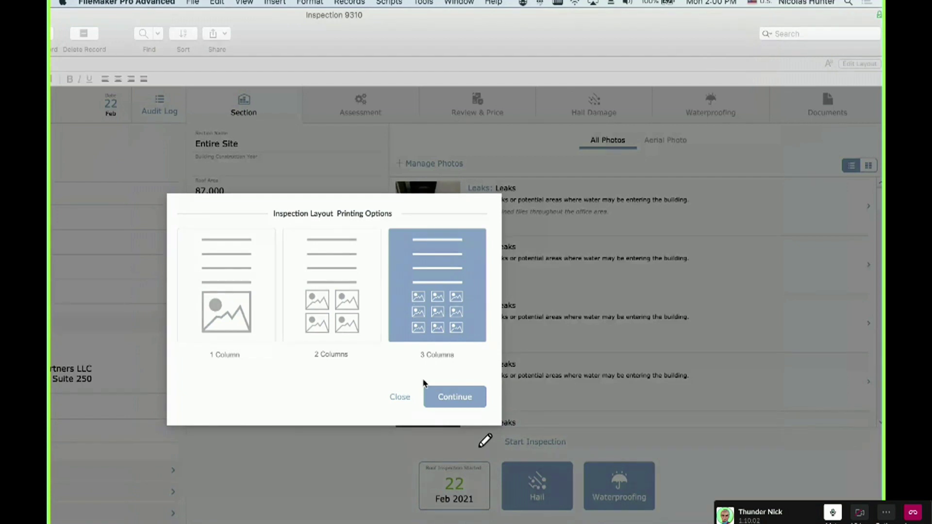
click(400, 397)
drag(474, 44, 410, 70)
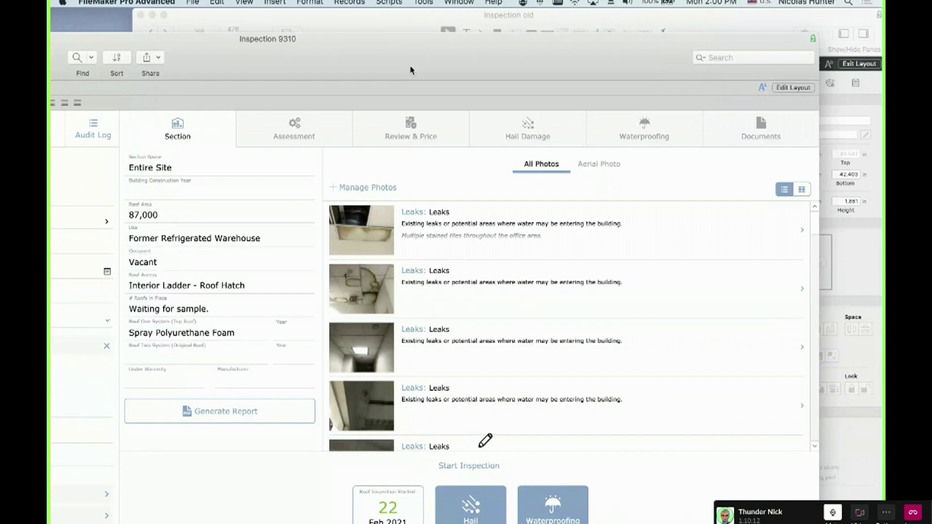
drag(410, 70, 51, 73)
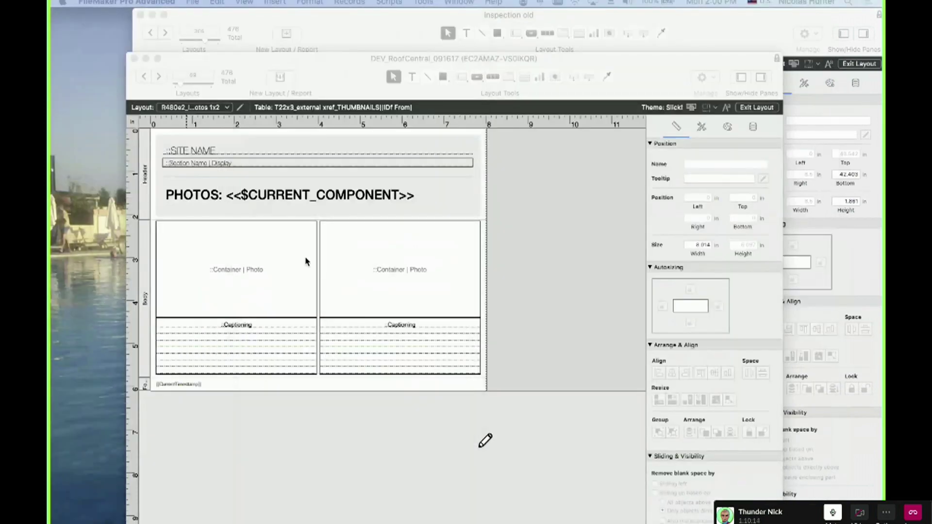
In Manage Layouts, widen the name column and select the three Component Photos report layouts
click(307, 261)
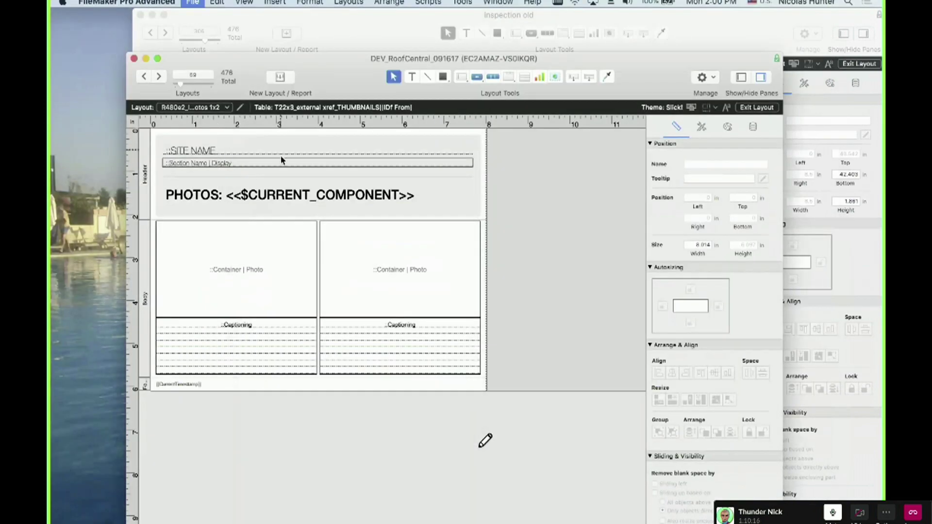
key(super+shift+l)
drag(307, 59, 464, 67)
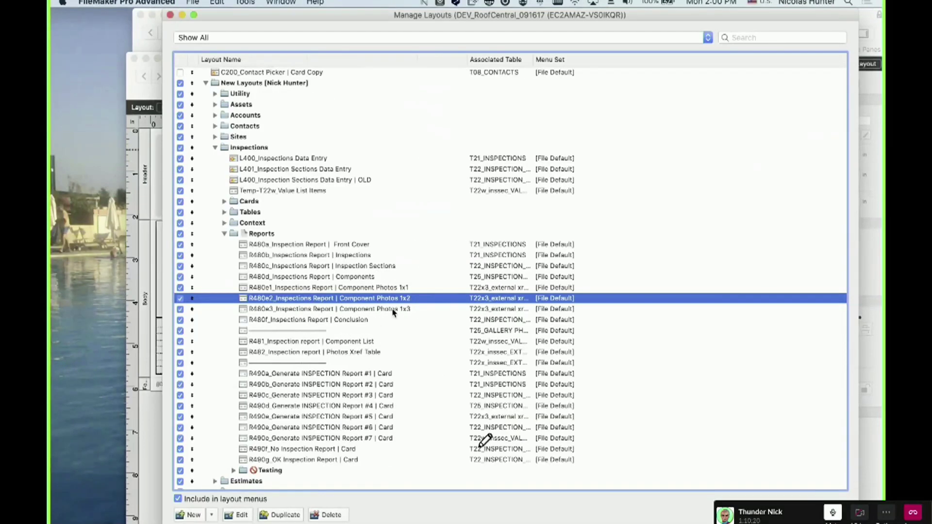
drag(392, 290, 404, 313)
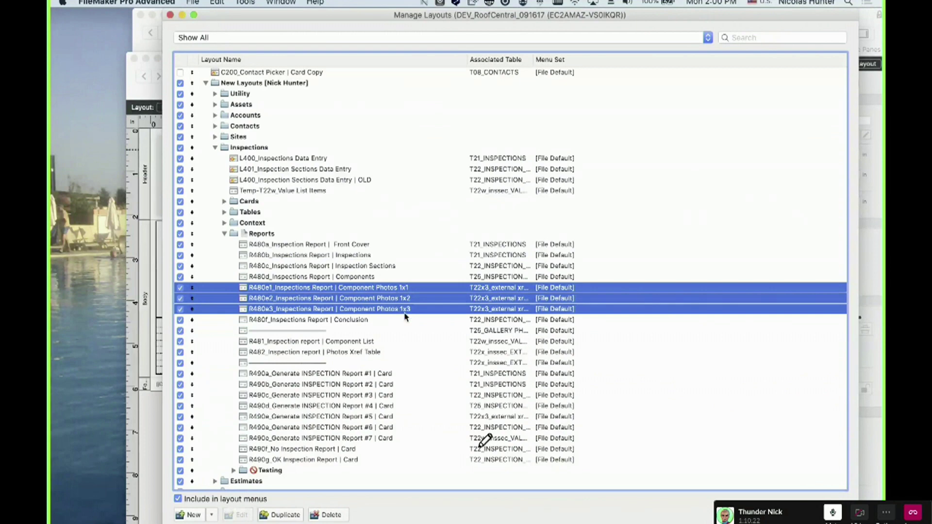
drag(304, 15, 434, 16)
click(488, 244)
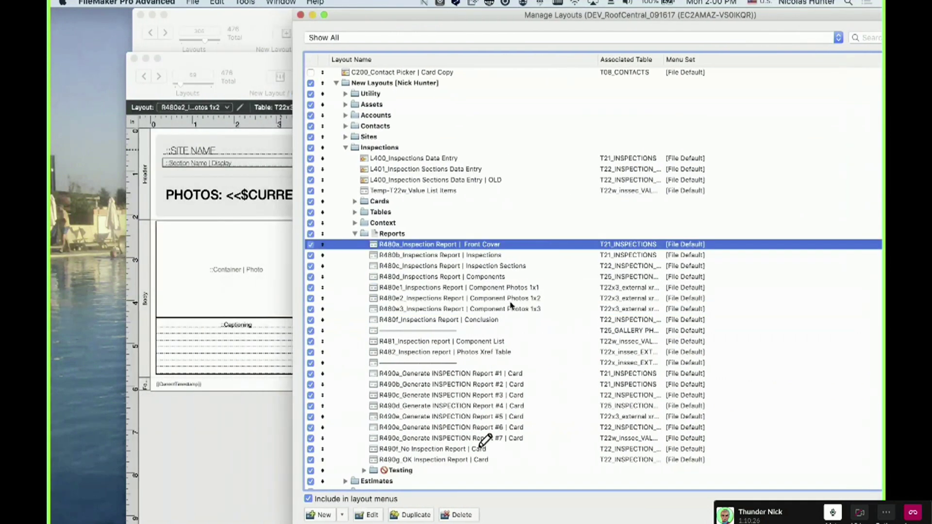
drag(526, 292, 523, 310)
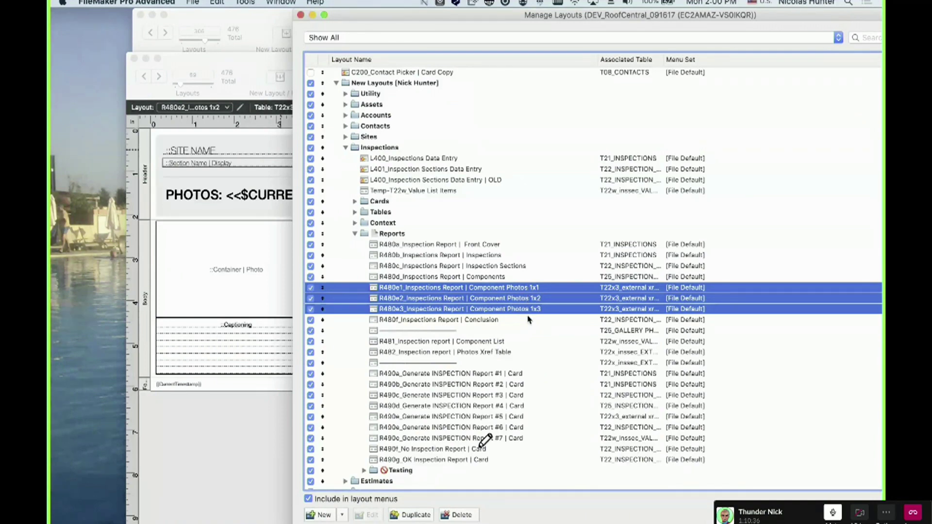
Bring the layout window forward and move between the one-photo and two-photo layouts
click(195, 172)
click(142, 77)
click(159, 76)
Step through to the R480e3 Component Photos 1x3 layout and move its window up-left
click(144, 77)
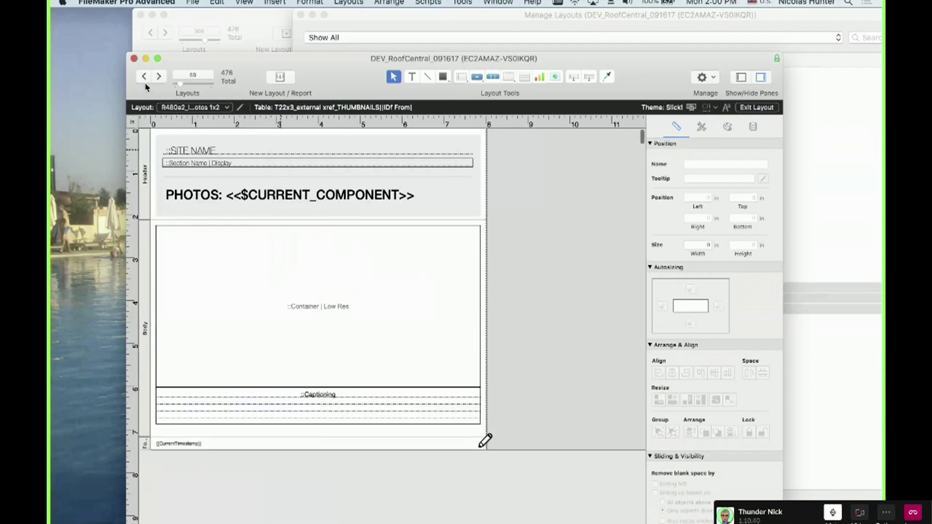
click(159, 77)
click(159, 76)
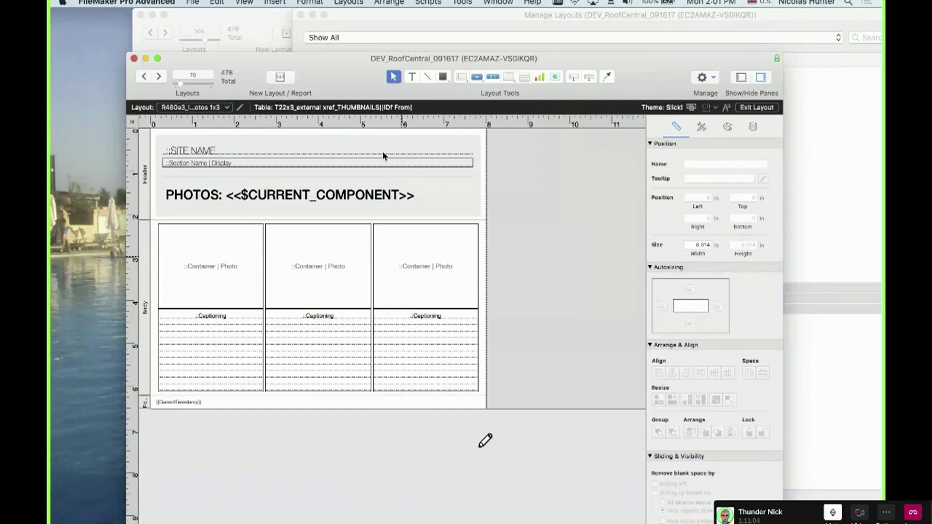
drag(354, 67, 313, 37)
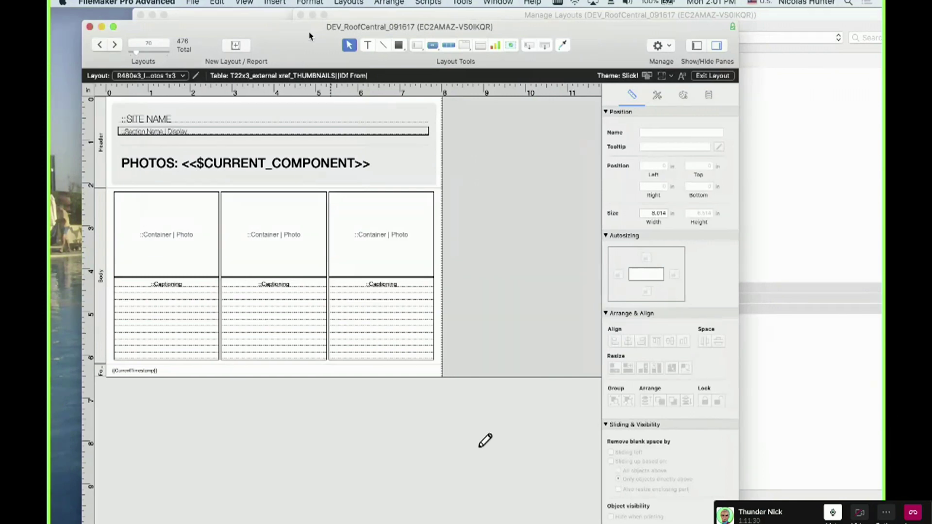
drag(312, 36, 302, 25)
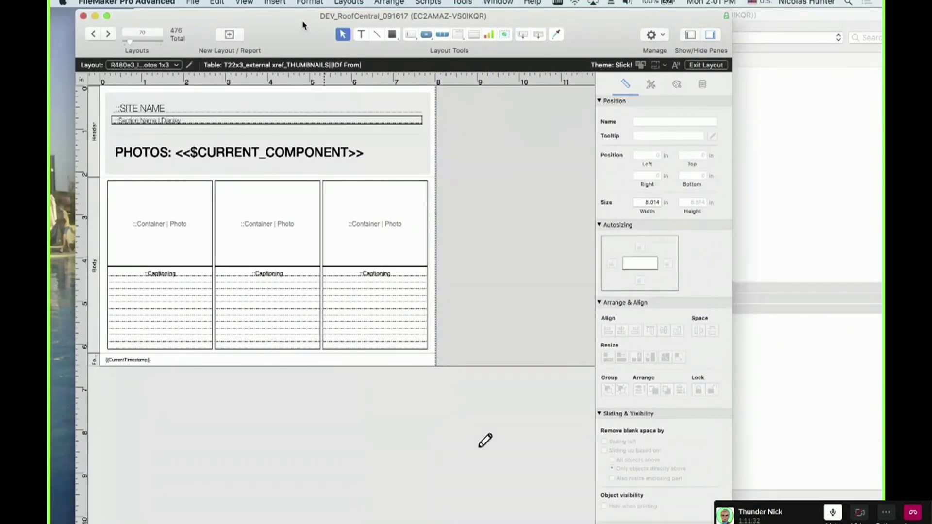
drag(730, 523, 708, 518)
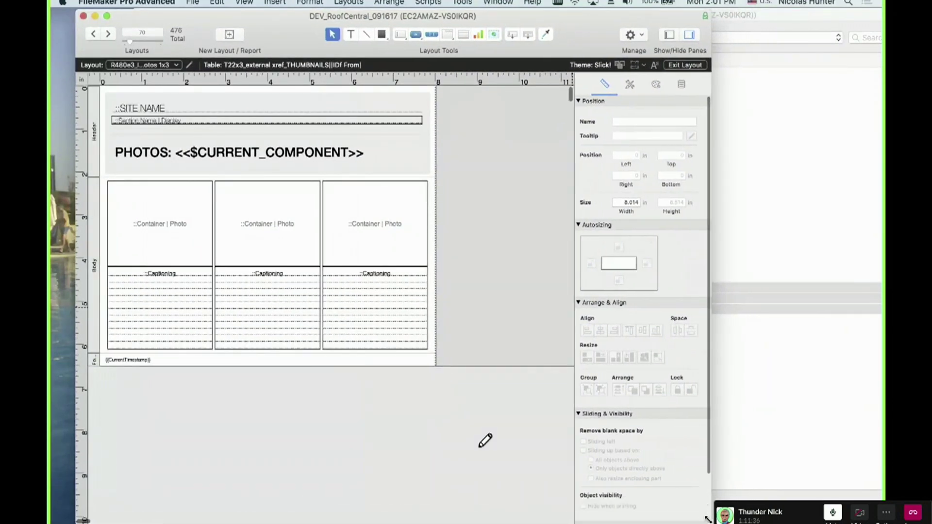
drag(576, 28, 557, 29)
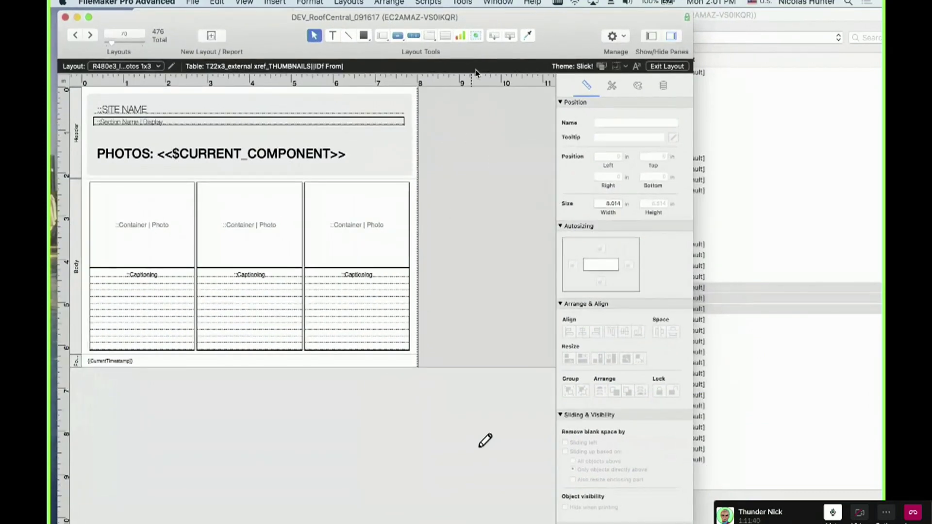
drag(557, 38, 557, 37)
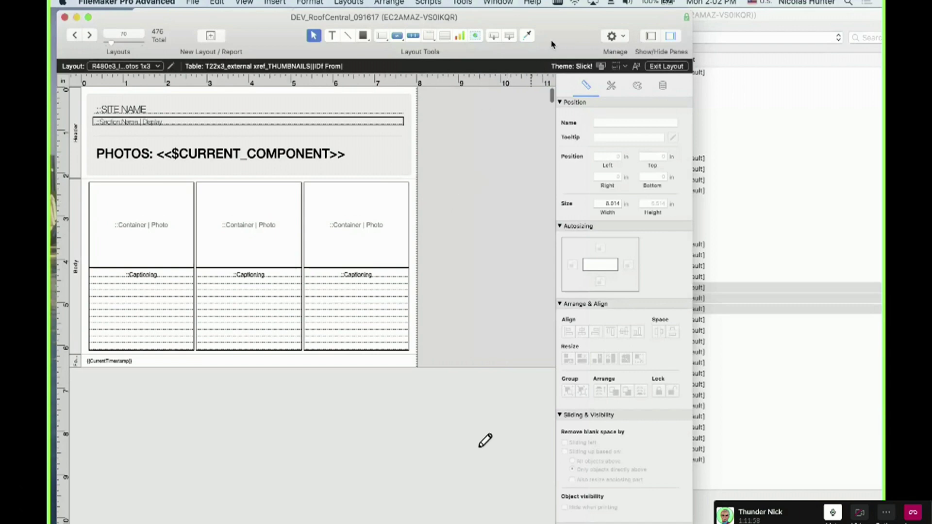
click(179, 235)
click(248, 230)
click(340, 233)
click(332, 282)
click(274, 281)
click(180, 286)
click(188, 254)
click(219, 258)
click(266, 299)
click(371, 221)
click(364, 299)
click(237, 296)
click(234, 227)
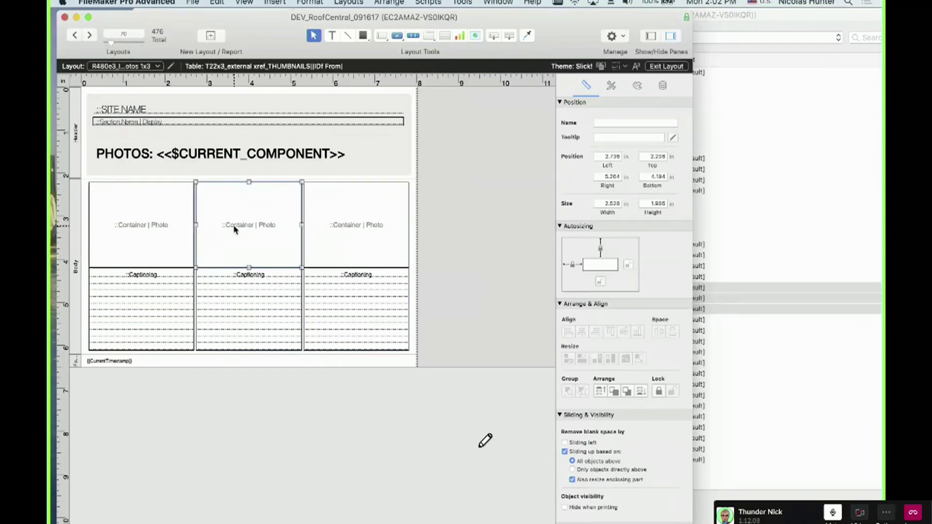
click(165, 226)
click(237, 233)
click(326, 235)
click(334, 296)
click(280, 309)
shift+click(181, 306)
shift+click(185, 245)
shift+click(233, 236)
shift+click(333, 270)
shift+click(333, 250)
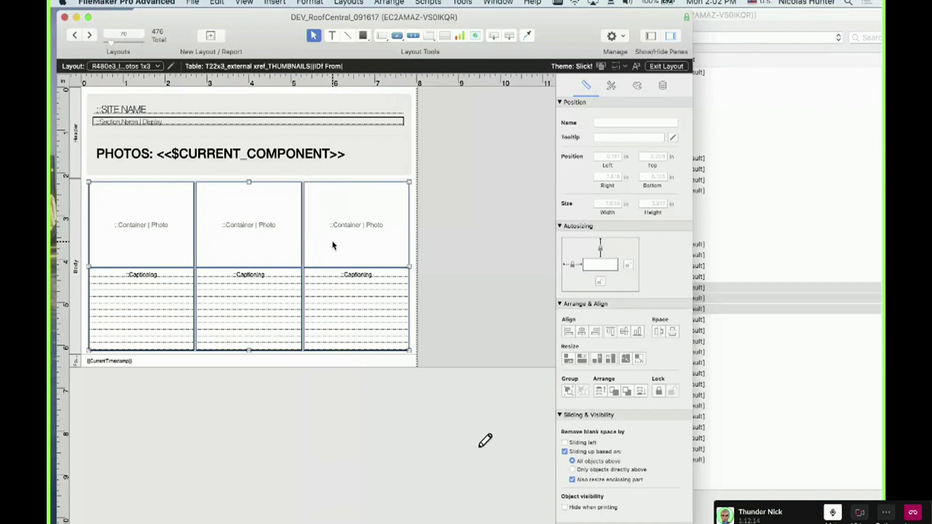
click(508, 305)
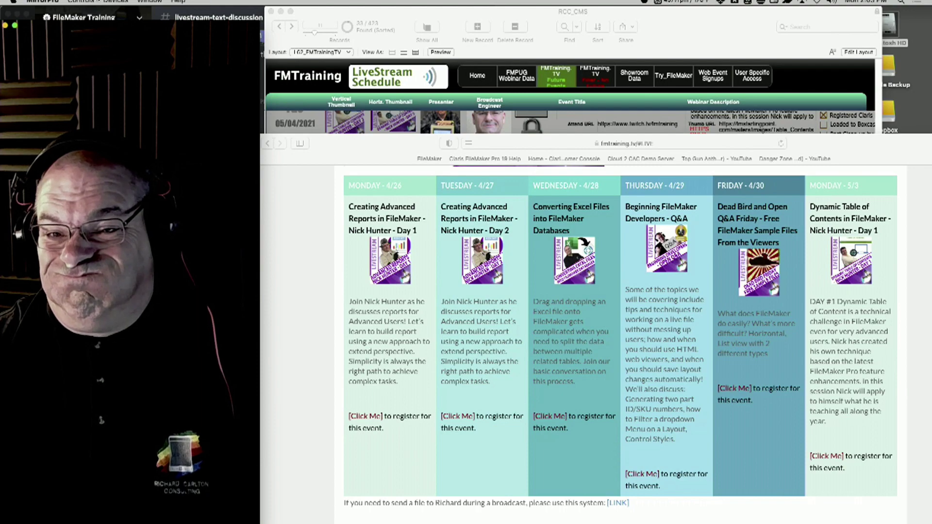
Bring Slack forward and switch to its call window showing the shared 1x3 layout
mouse_move(14, 395)
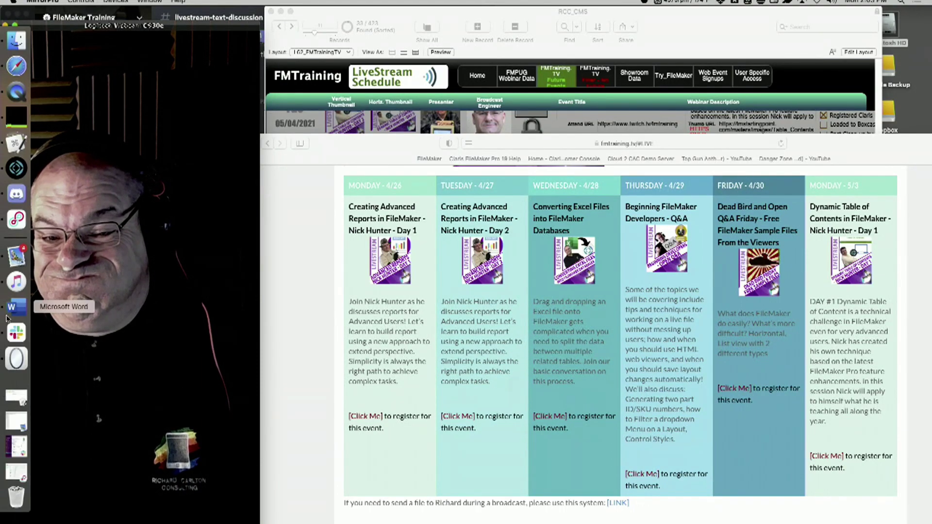
click(14, 333)
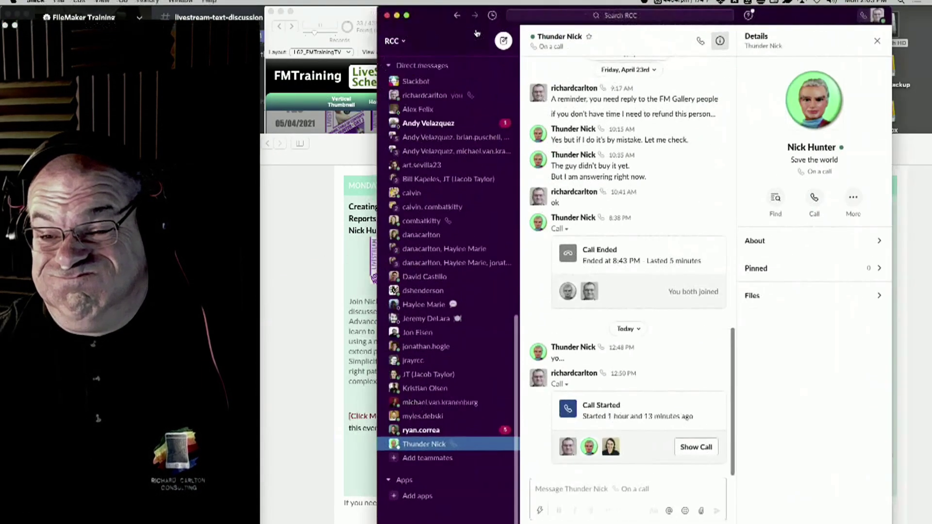
click(180, 2)
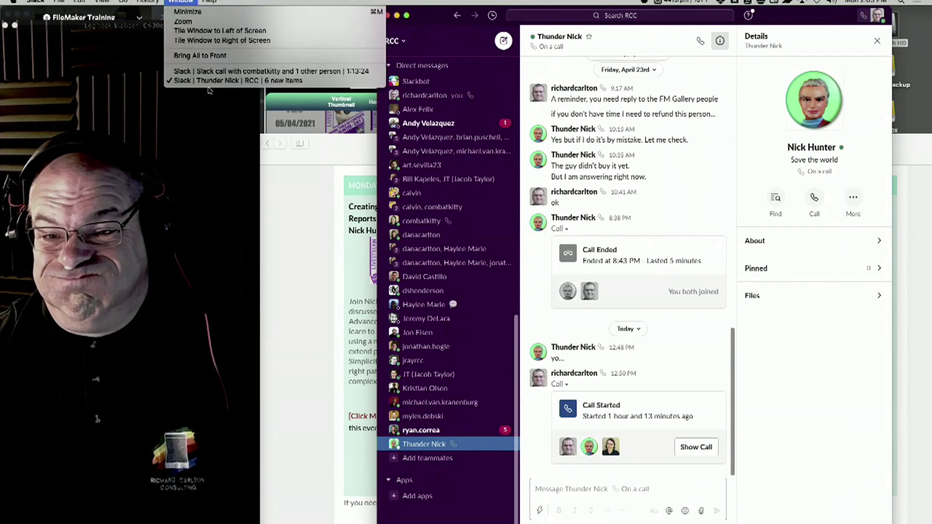
click(210, 70)
click(181, 1)
click(200, 71)
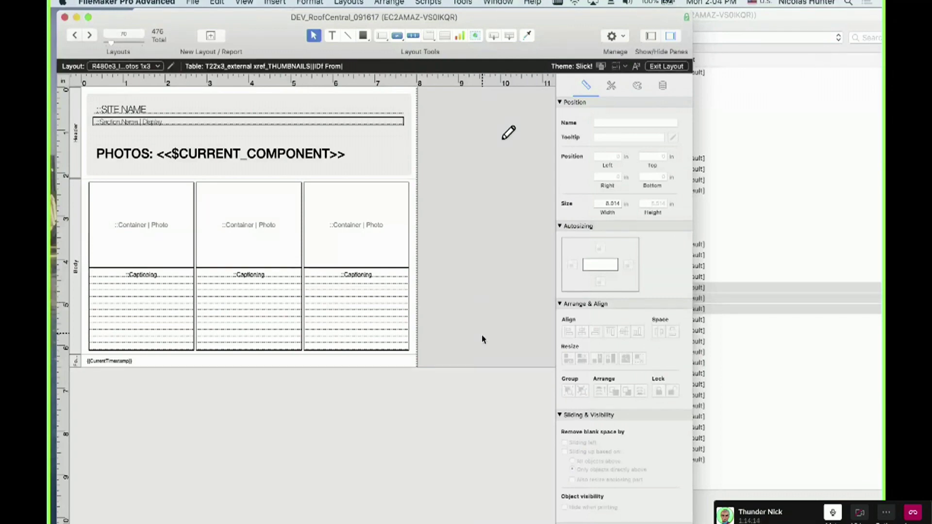
drag(481, 332, 297, 199)
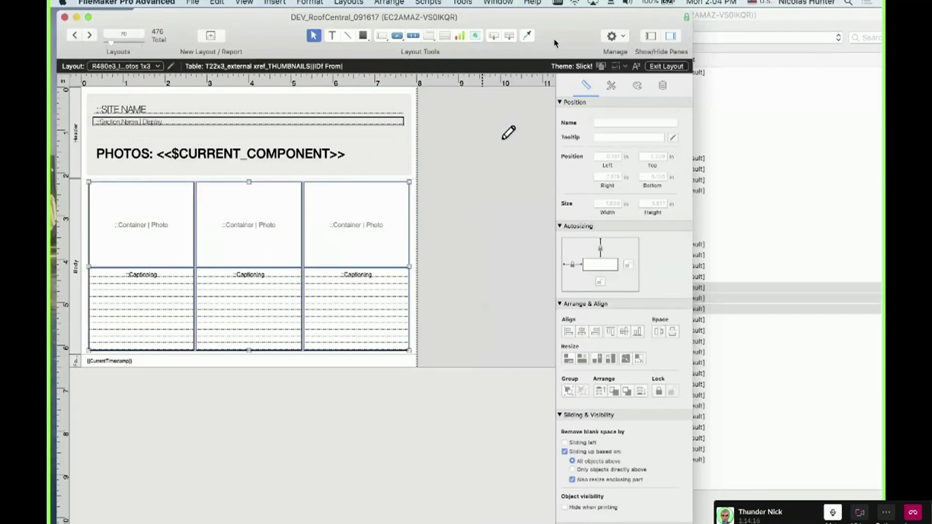
drag(561, 37, 361, 114)
drag(405, 85, 623, 10)
click(526, 187)
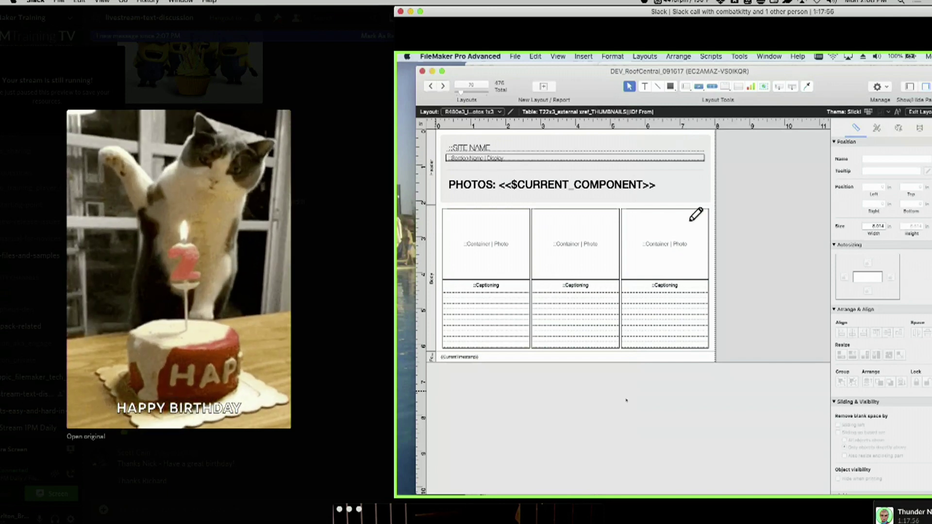
Move the Slack call window toward the bottom-right and the webcam view up beside Slack
drag(626, 400, 524, 334)
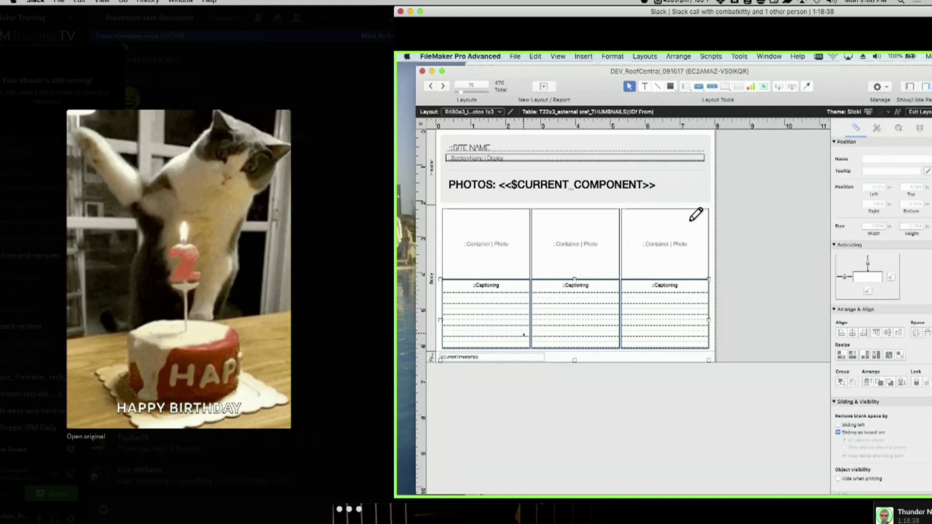
drag(532, 10, 922, 516)
drag(455, 509, 830, 10)
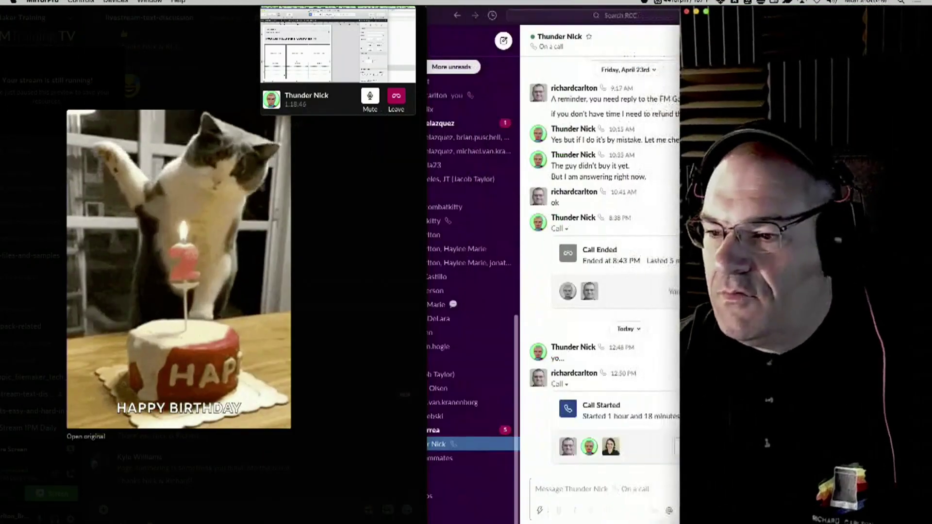
Bring Discord forward beside Slack and close the enlarged birthday cat picture
drag(192, 10, 229, 12)
click(393, 53)
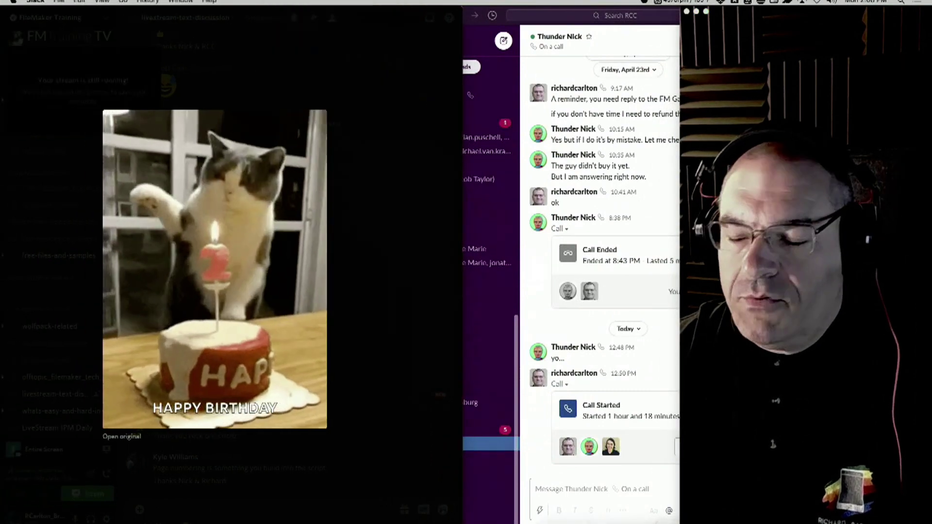
drag(394, 10, 413, 11)
click(419, 266)
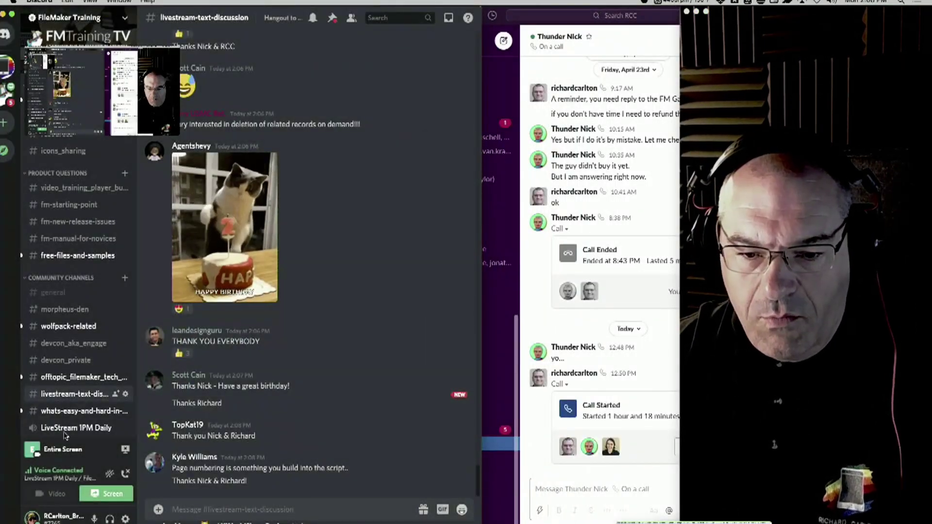
In whats-easy-and-hard-in-fm, highlight the first message's easy and hard FileMaker tasks, then deselect
click(75, 410)
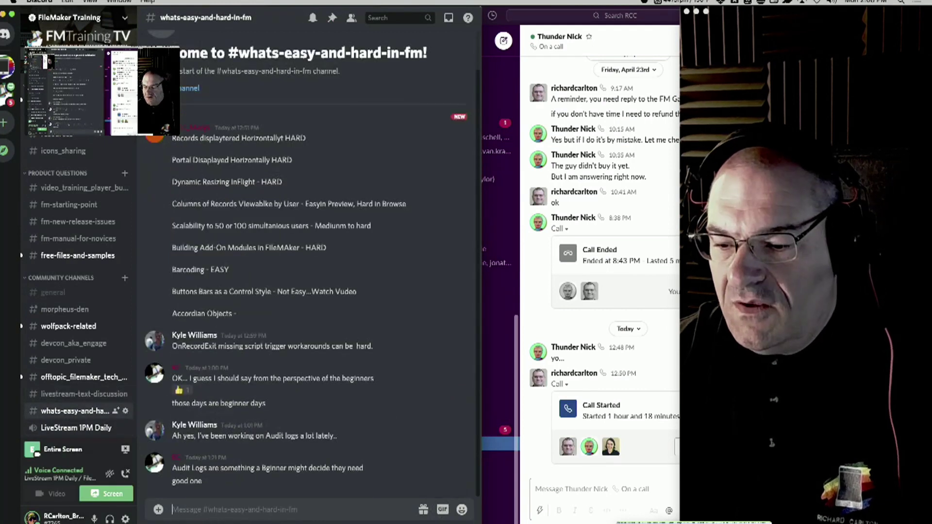
drag(481, 437, 678, 441)
scroll(387, 397, up, 2)
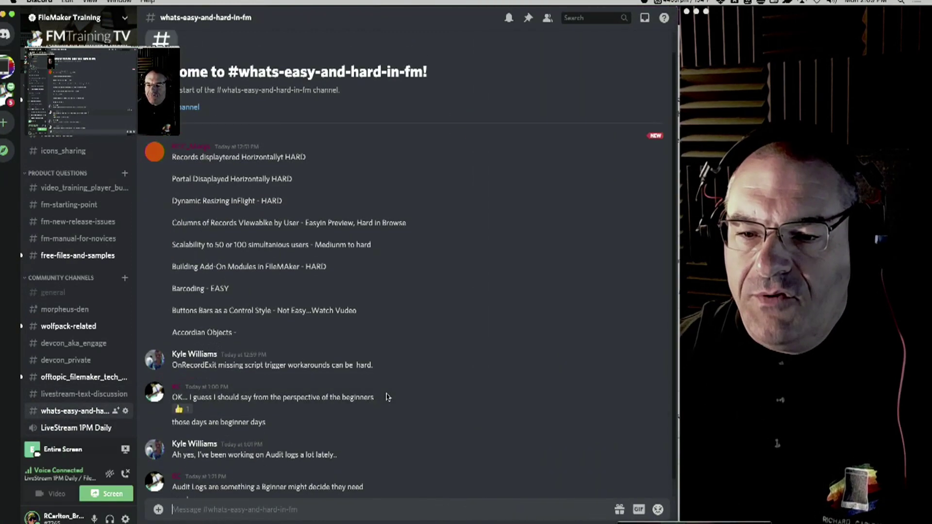
drag(304, 351, 168, 173)
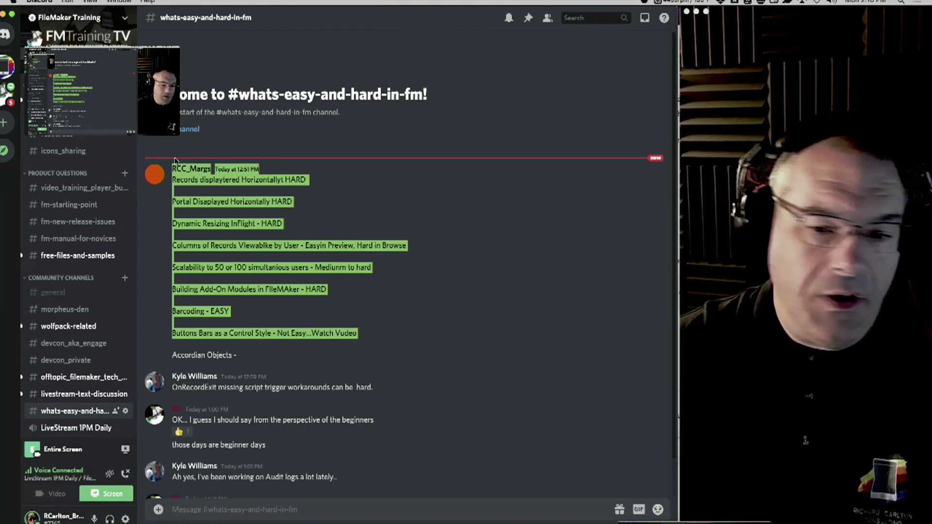
click(397, 312)
Scroll to the channel's newest replies, then switch to the closing credits video
scroll(421, 376, down, 2)
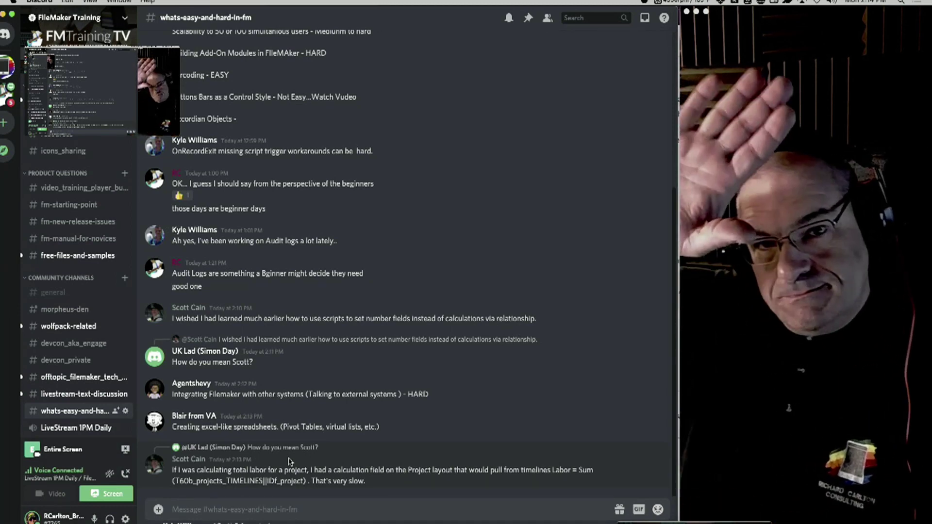
key(super+Tab)
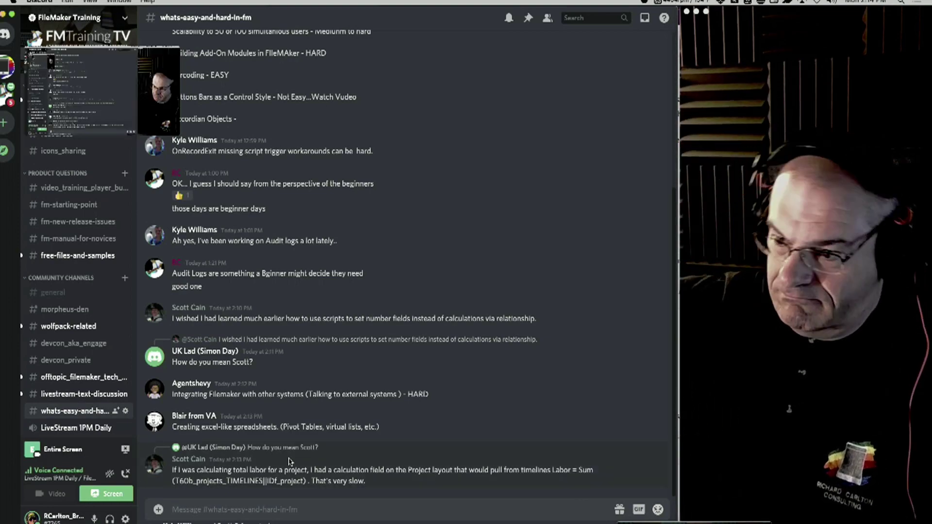